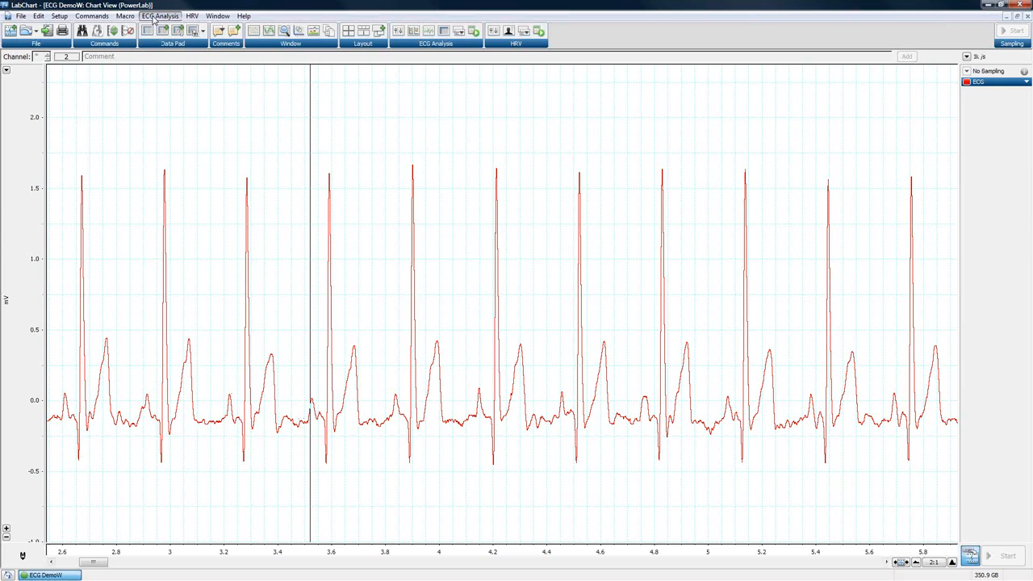
click(159, 16)
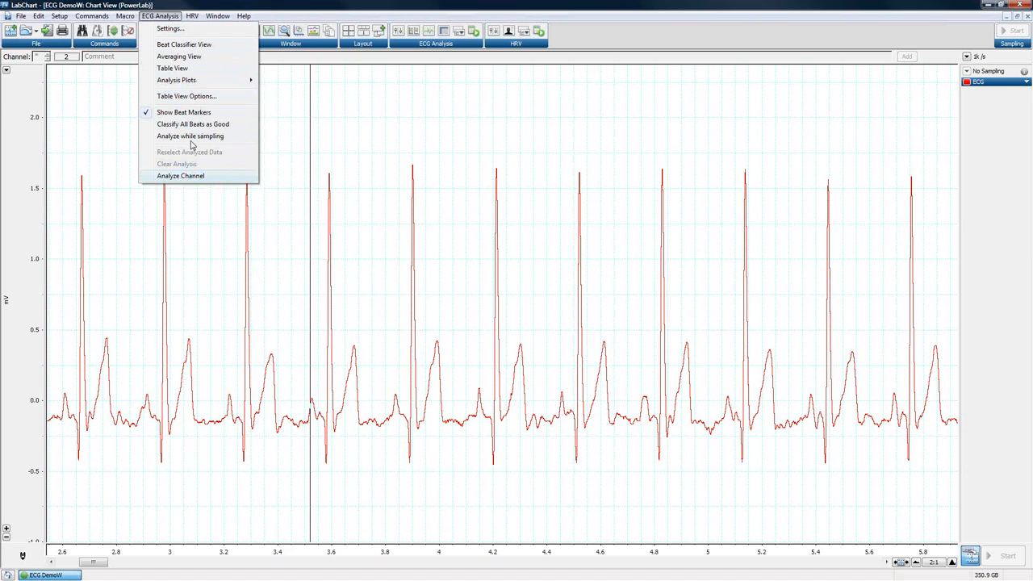
click(308, 16)
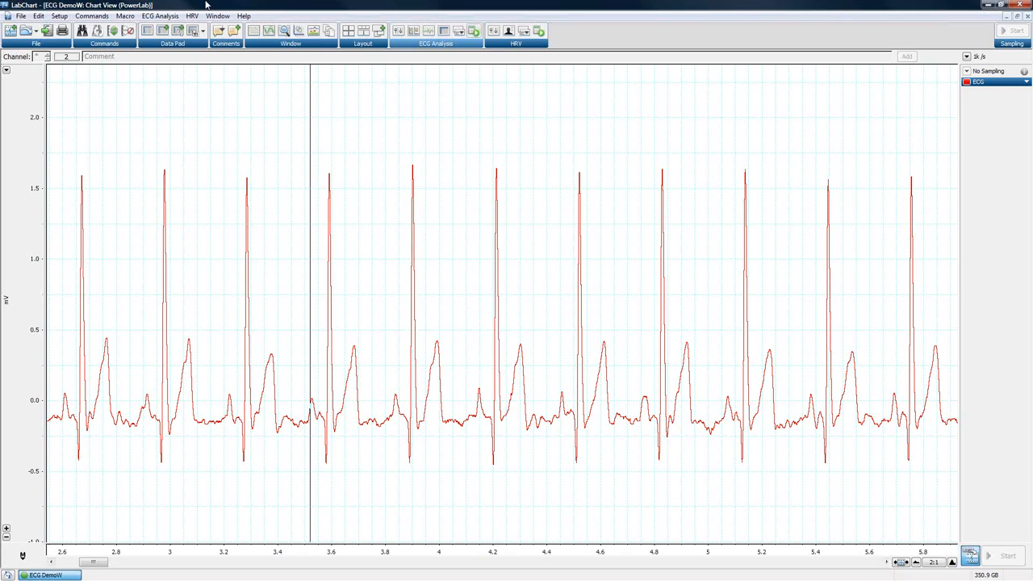
click(159, 16)
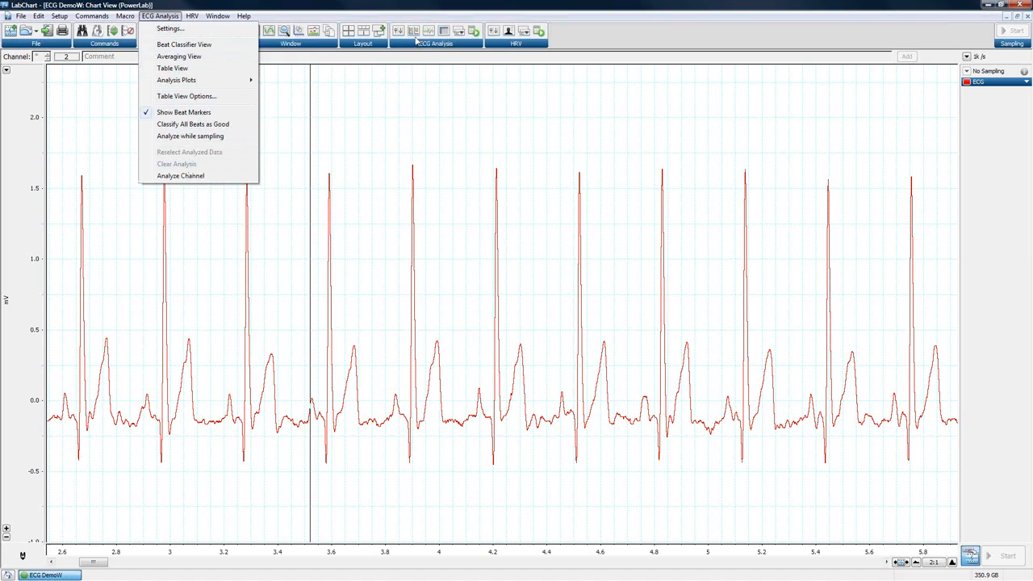
click(164, 16)
click(168, 18)
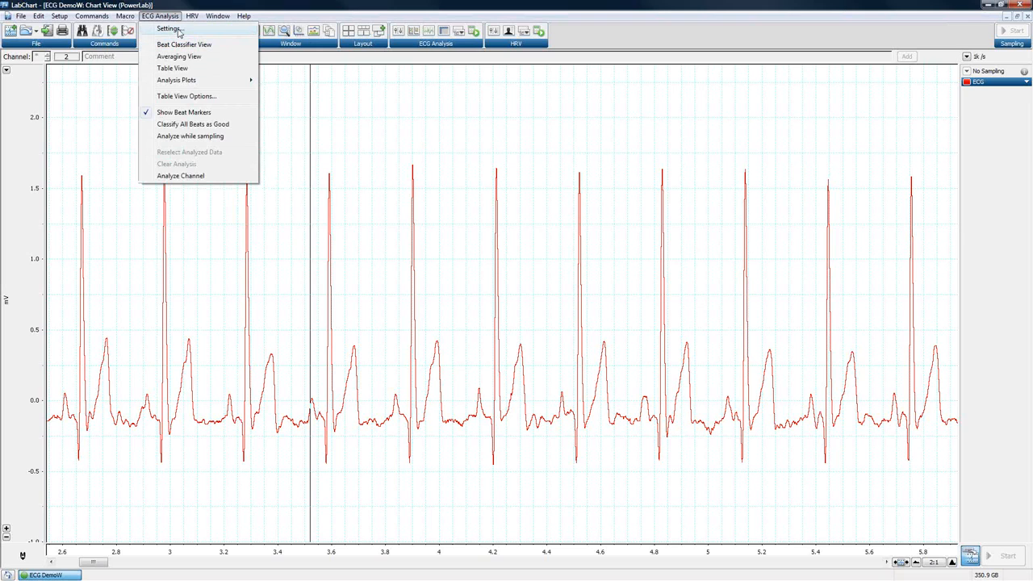
click(179, 31)
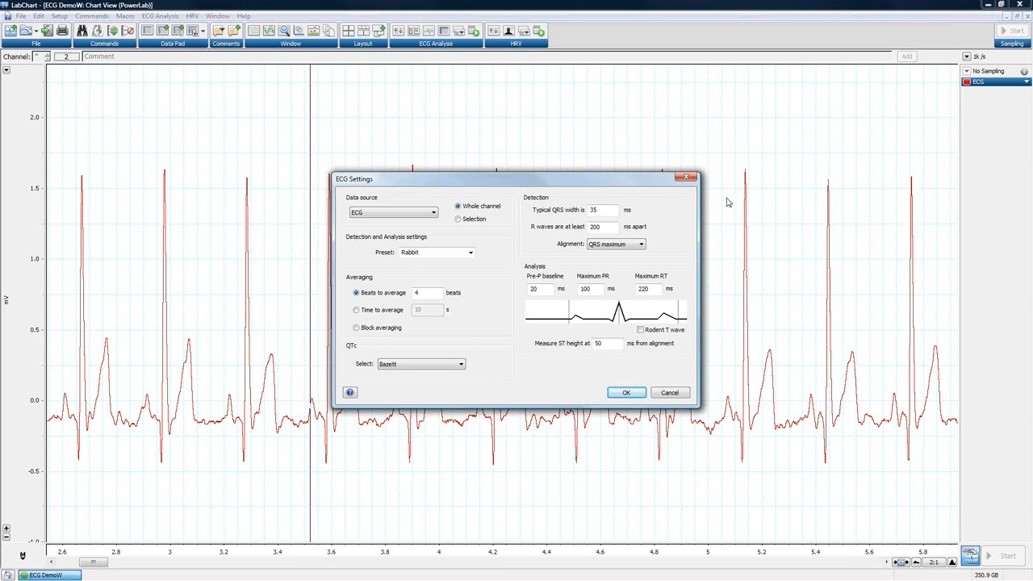
click(686, 177)
Open the ECG analysis settings, reposition the dialog and choose ECG as the data source.
click(160, 15)
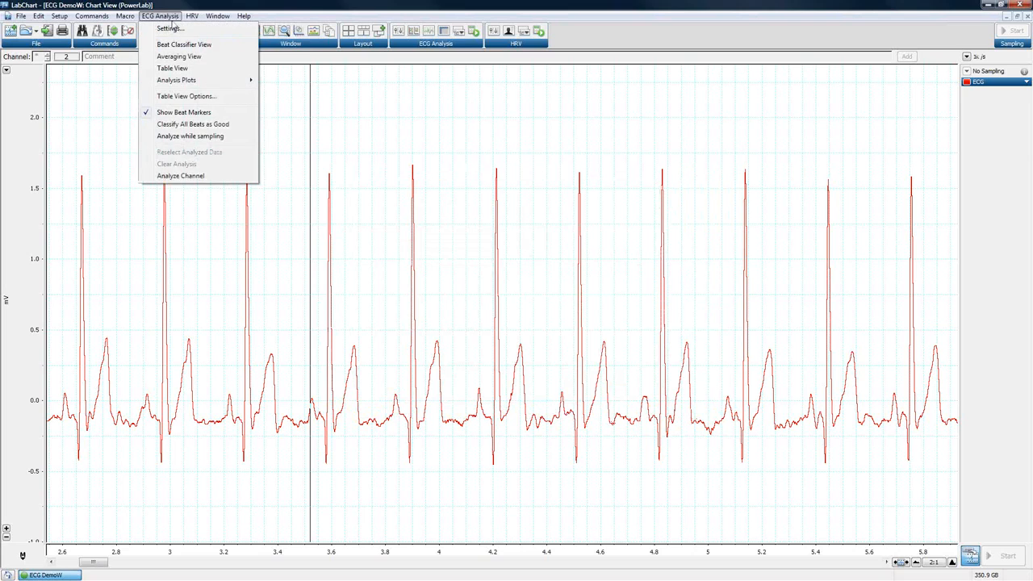
click(182, 34)
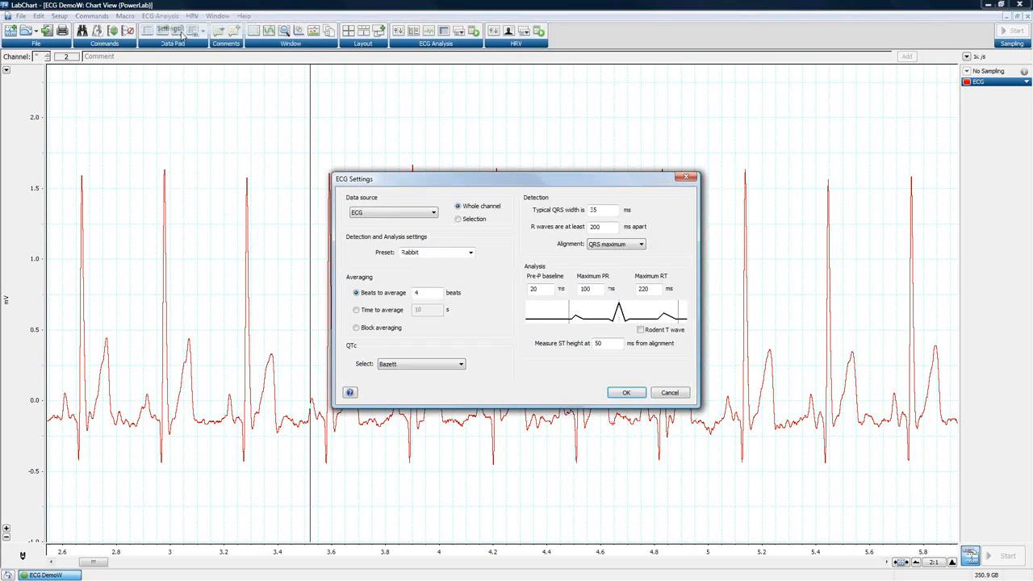
drag(455, 178, 487, 134)
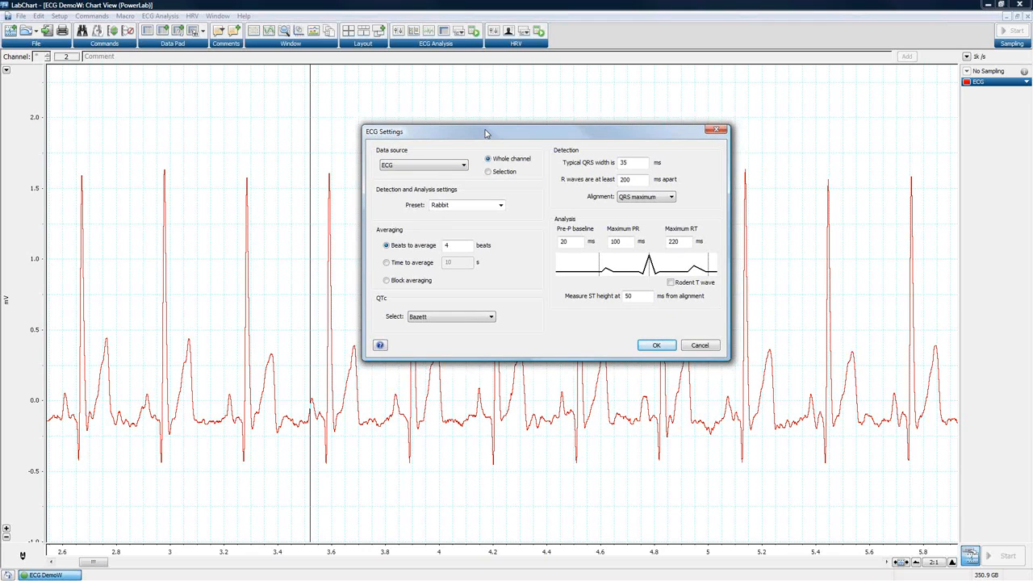
click(464, 166)
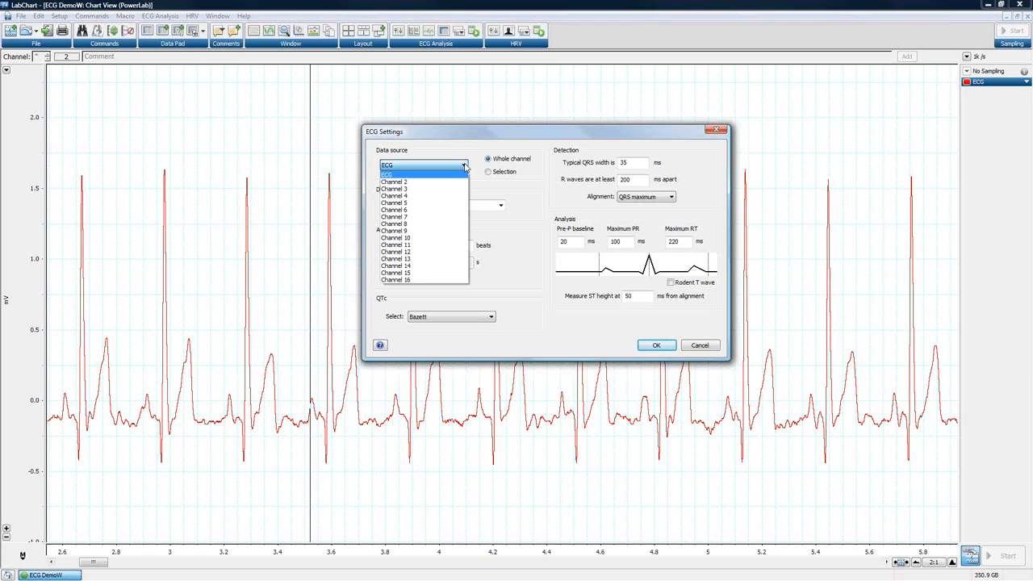
click(399, 176)
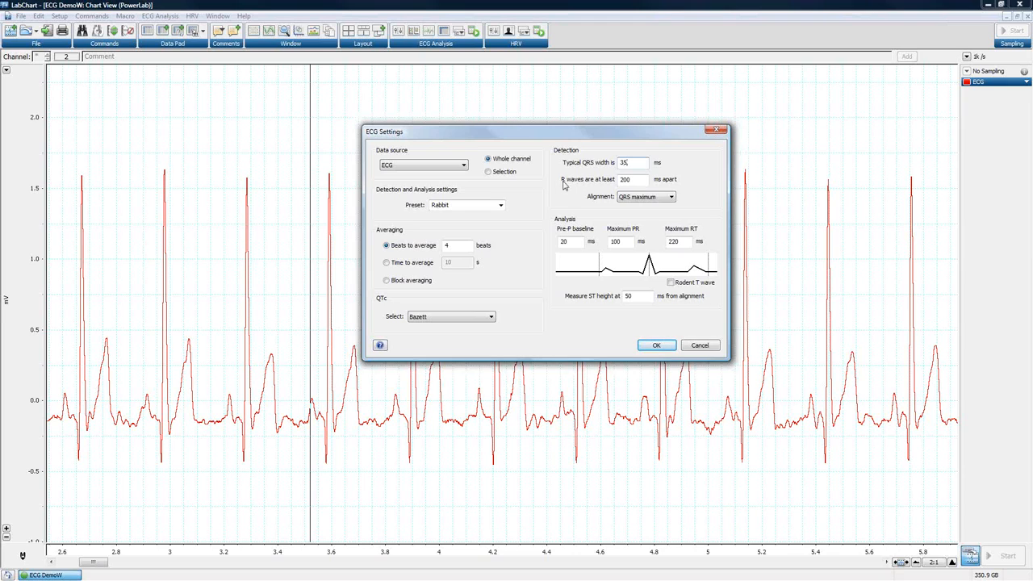
Check the available QRS alignment options and try the Rodent T wave option on and off.
click(670, 198)
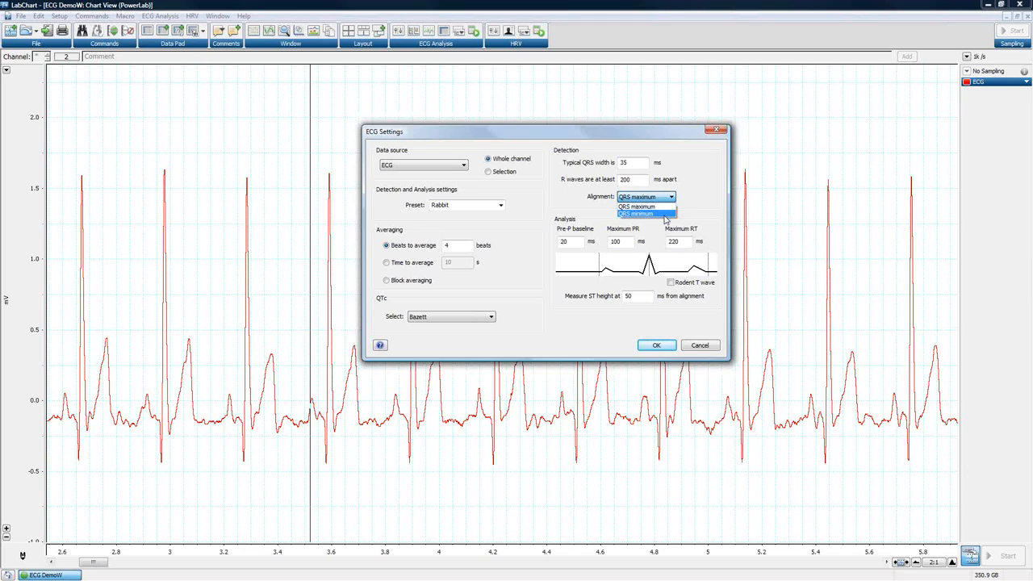
click(711, 173)
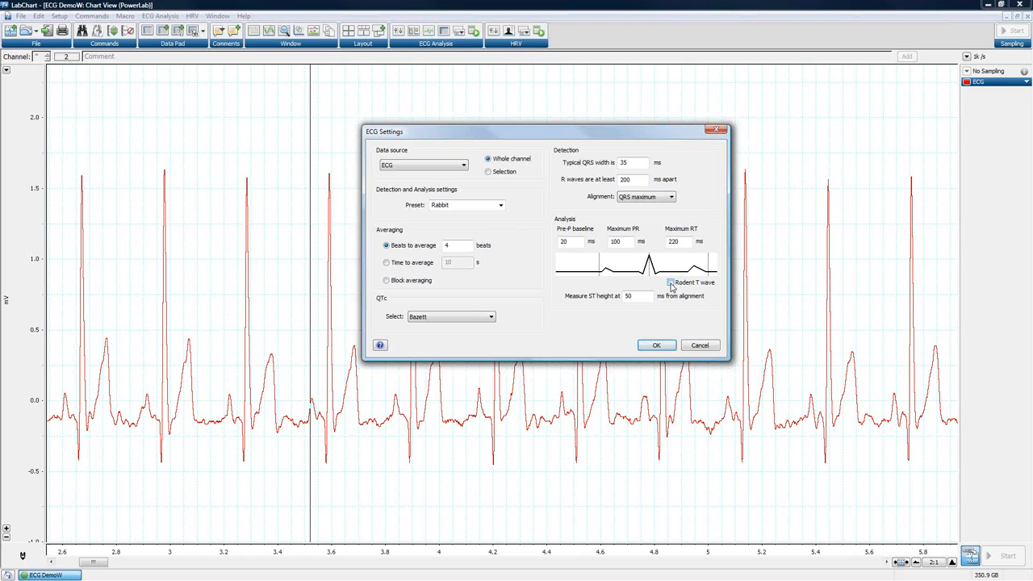
click(671, 283)
click(671, 283)
Try the Human, Rabbit and Mouse detection and analysis presets in turn, accepting the overwrite of custom settings.
click(502, 206)
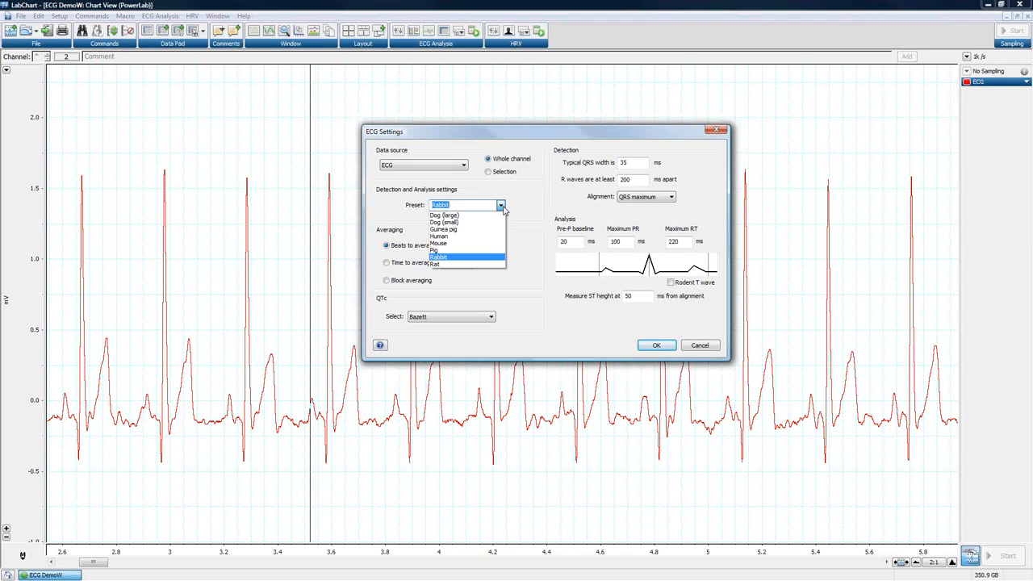
click(444, 242)
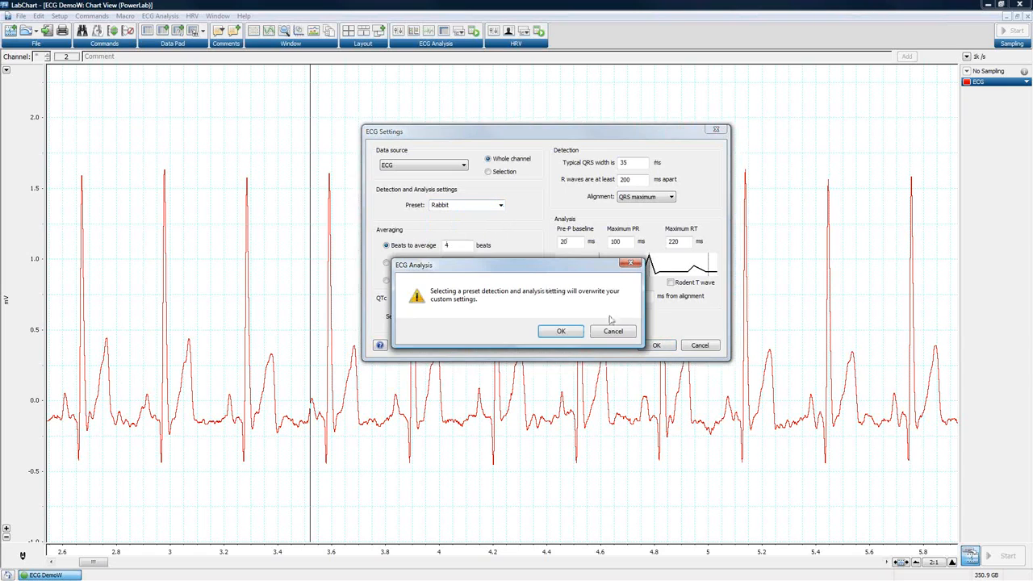
click(561, 331)
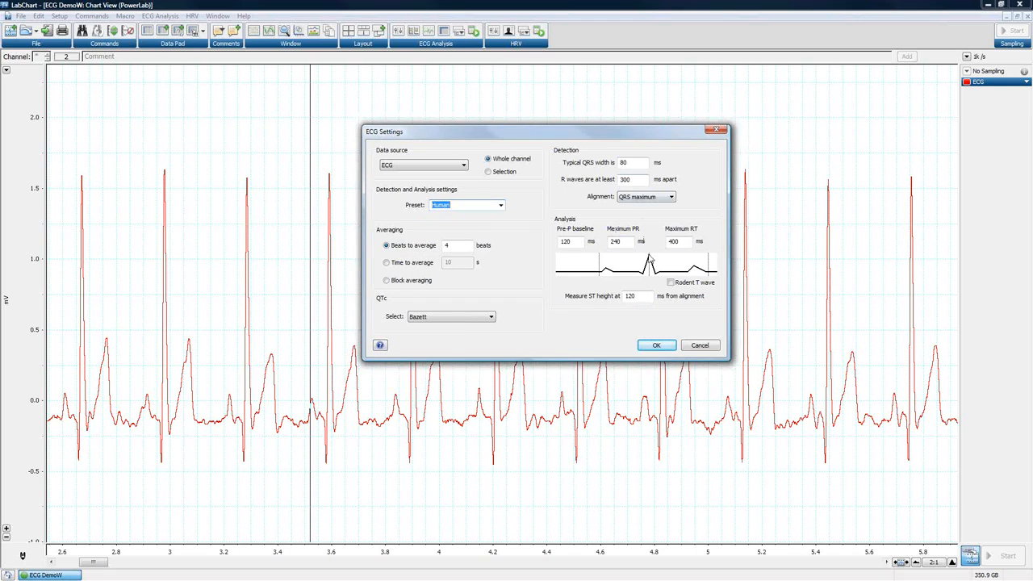
click(501, 206)
click(472, 257)
click(501, 205)
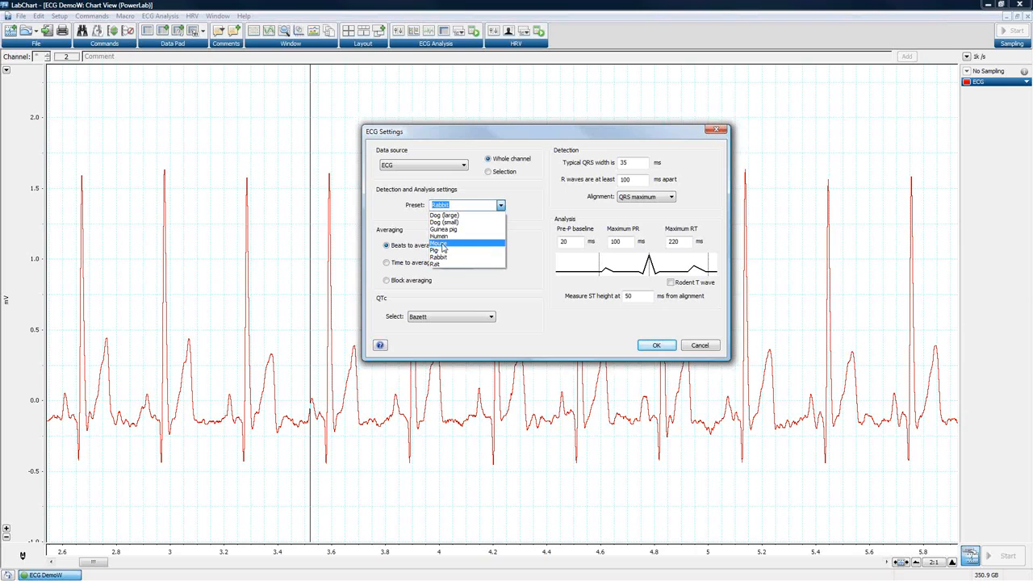
click(443, 248)
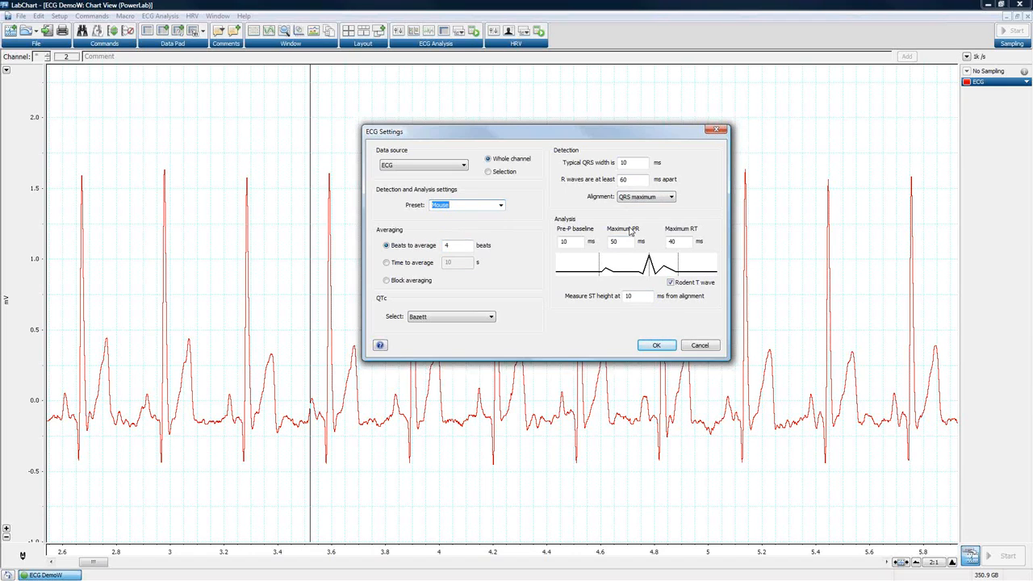
Select the Rabbit detection and analysis preset and set the number of beats to average to 4.
click(501, 206)
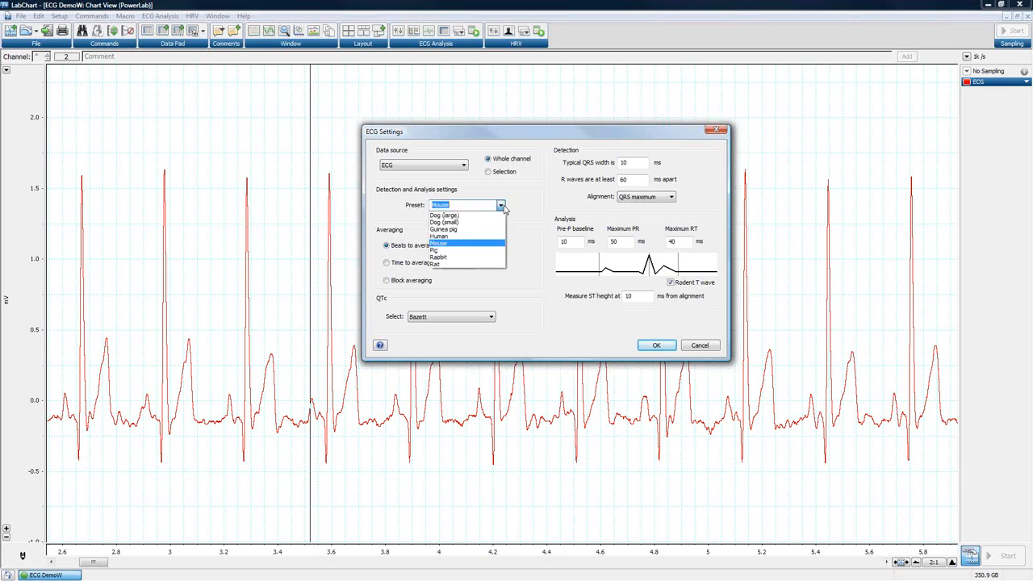
click(456, 257)
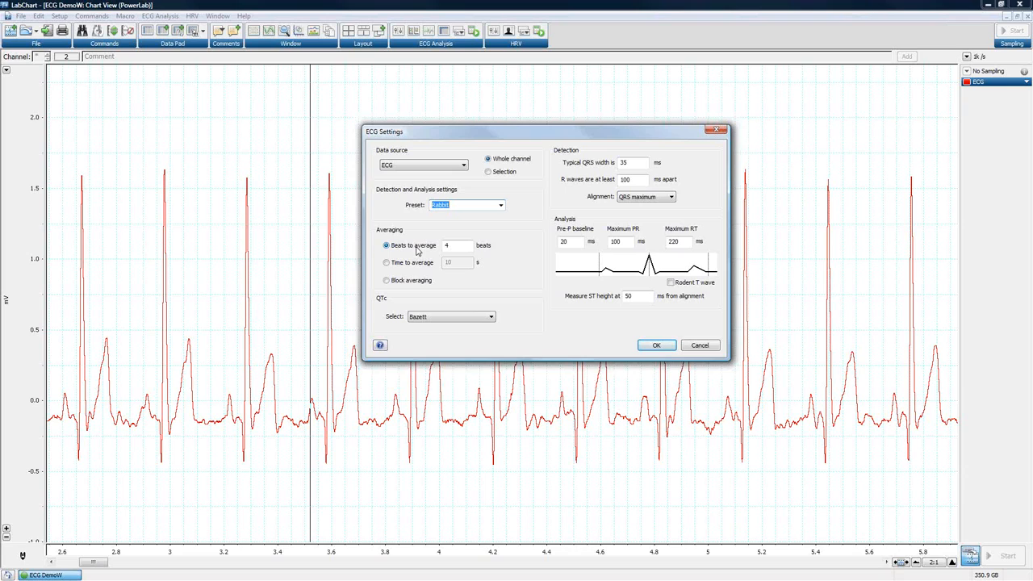
double_click(456, 247)
text(1)
key(BackSpace)
text(4)
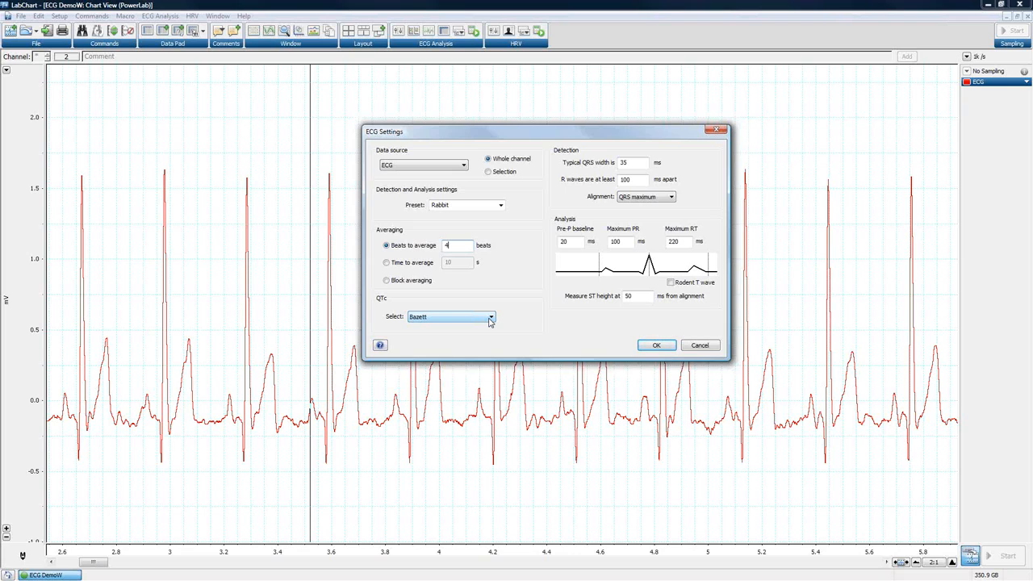
Examine the available QTc correction methods and read their formulas in the ECG Beat Detection help topic.
click(490, 318)
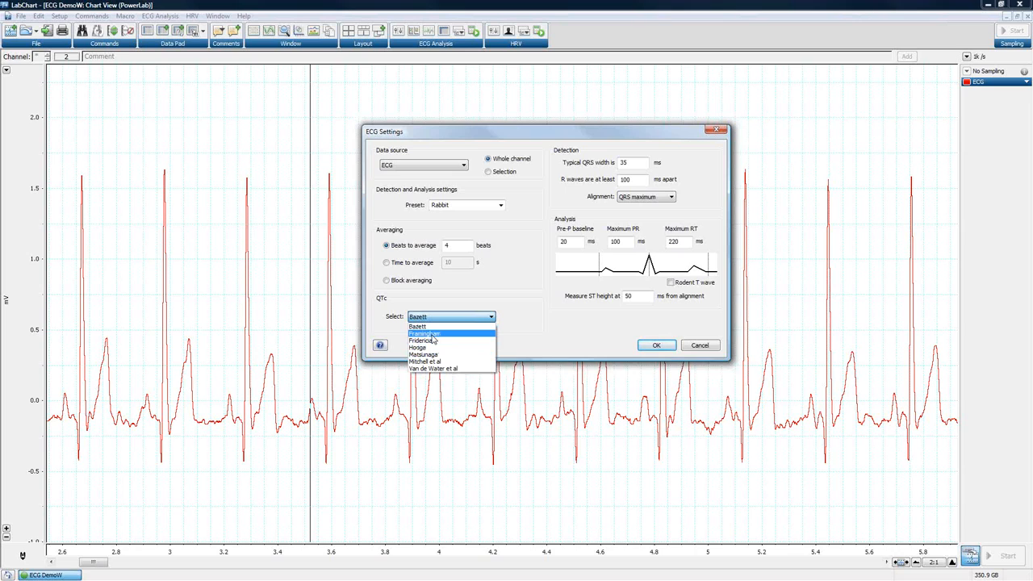
click(508, 313)
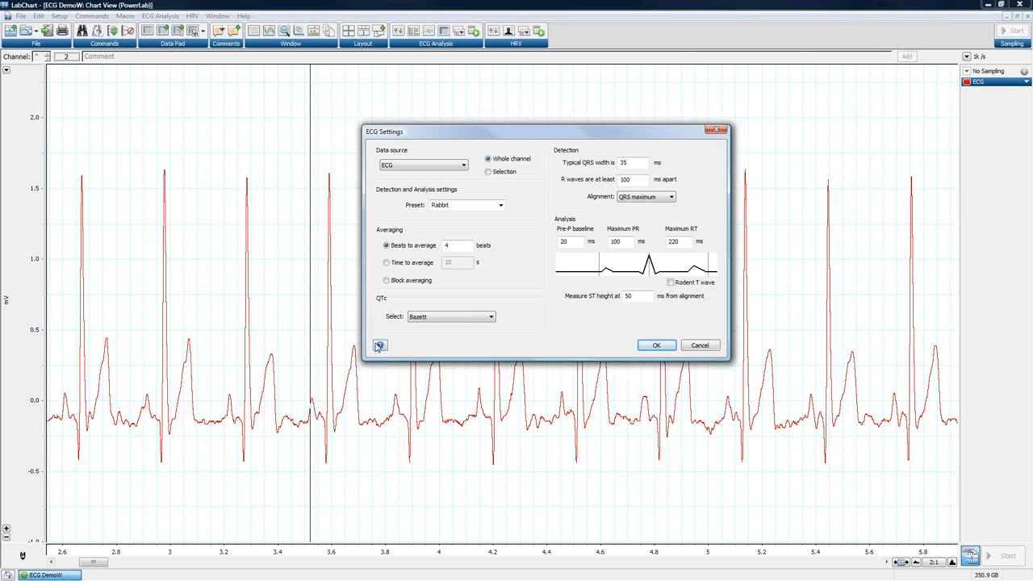
click(380, 347)
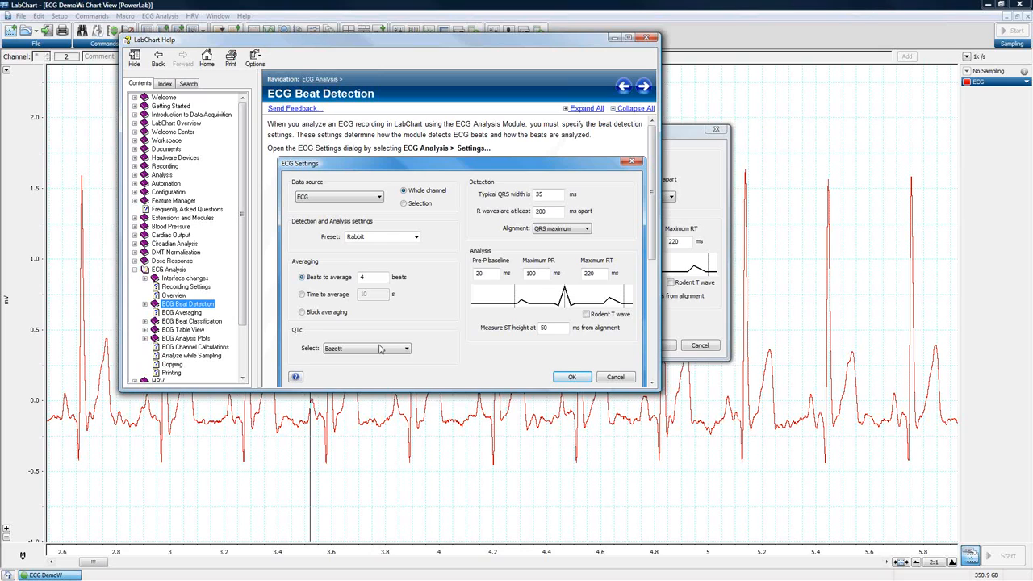
drag(654, 196, 656, 319)
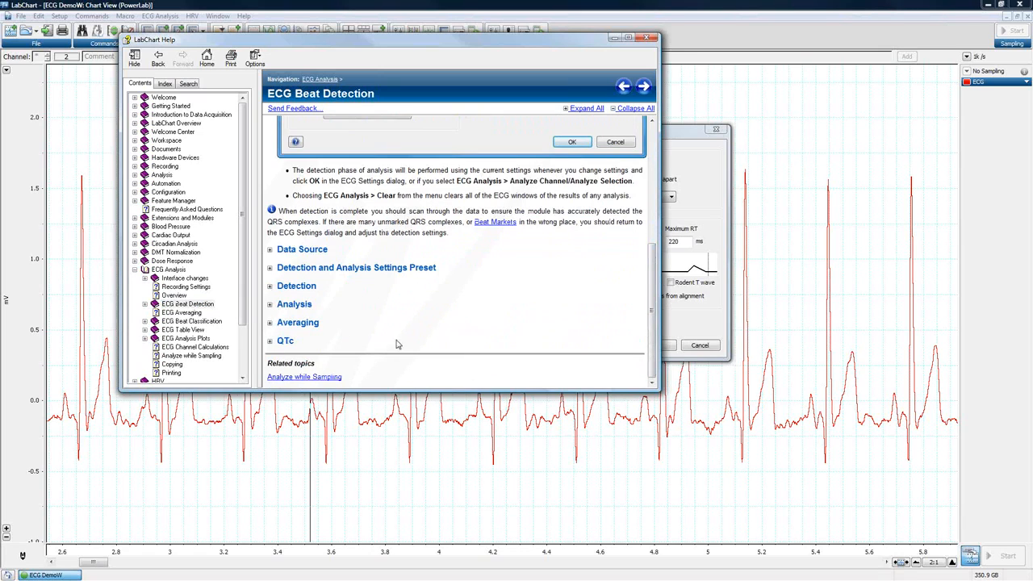
click(271, 342)
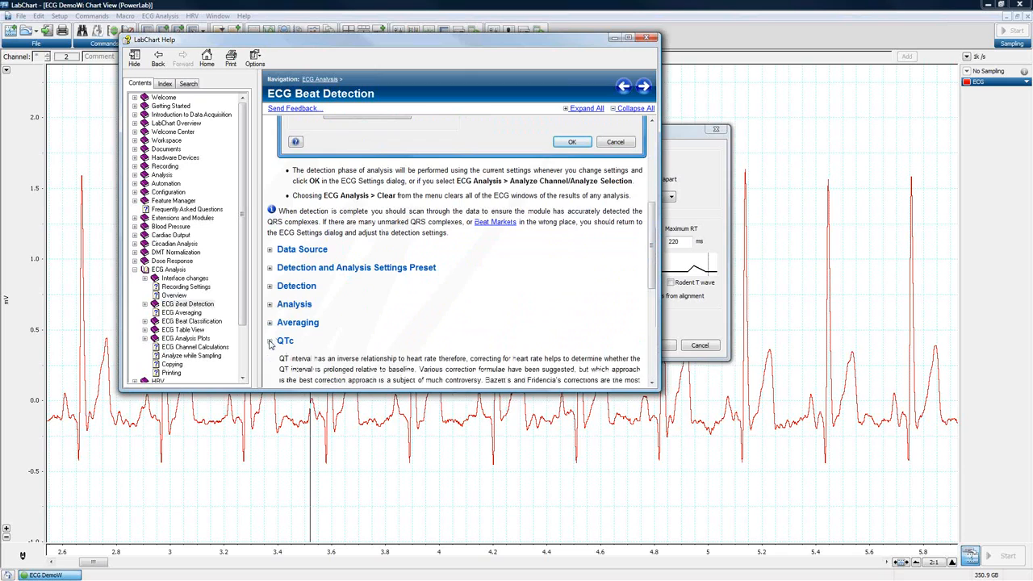
scroll(476, 322, down, 2)
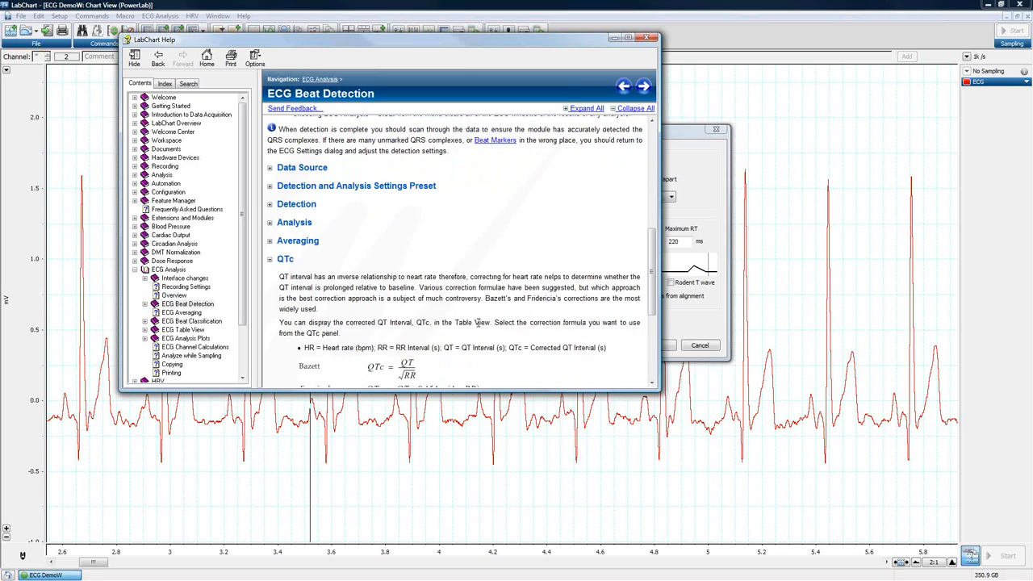
scroll(428, 297, down, 2)
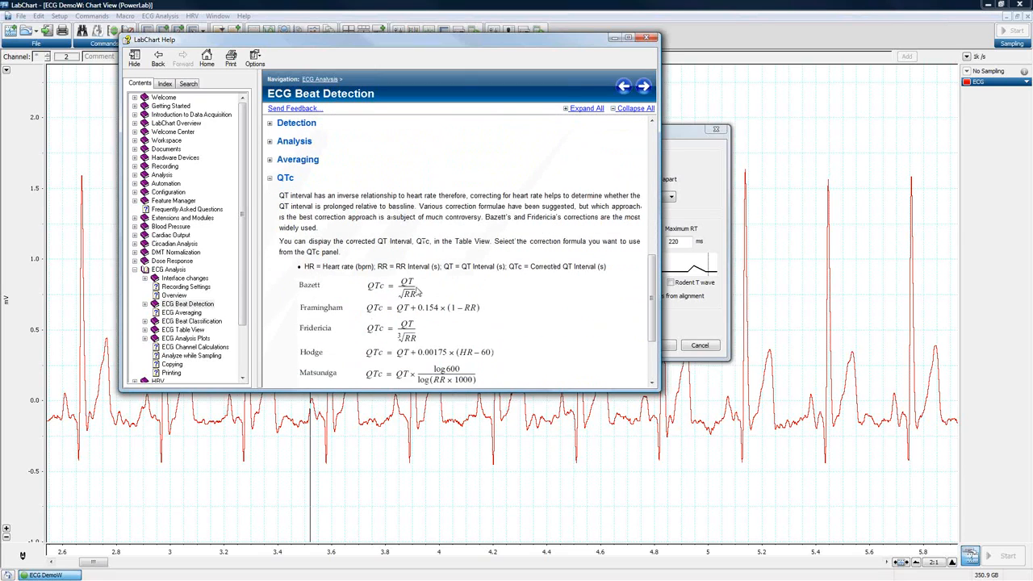
scroll(450, 302, down, 1)
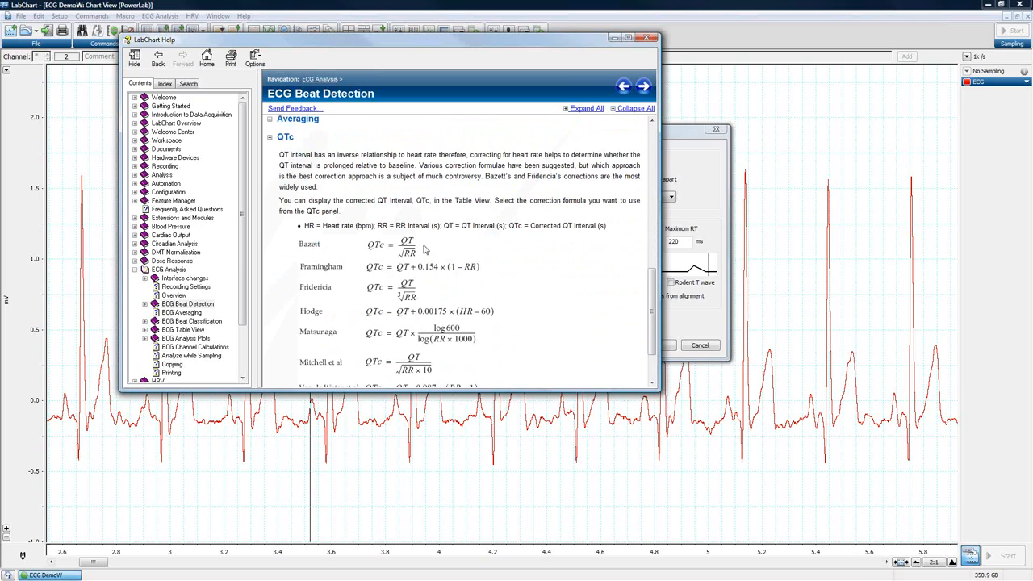
scroll(521, 263, down, 1)
scroll(520, 262, down, 1)
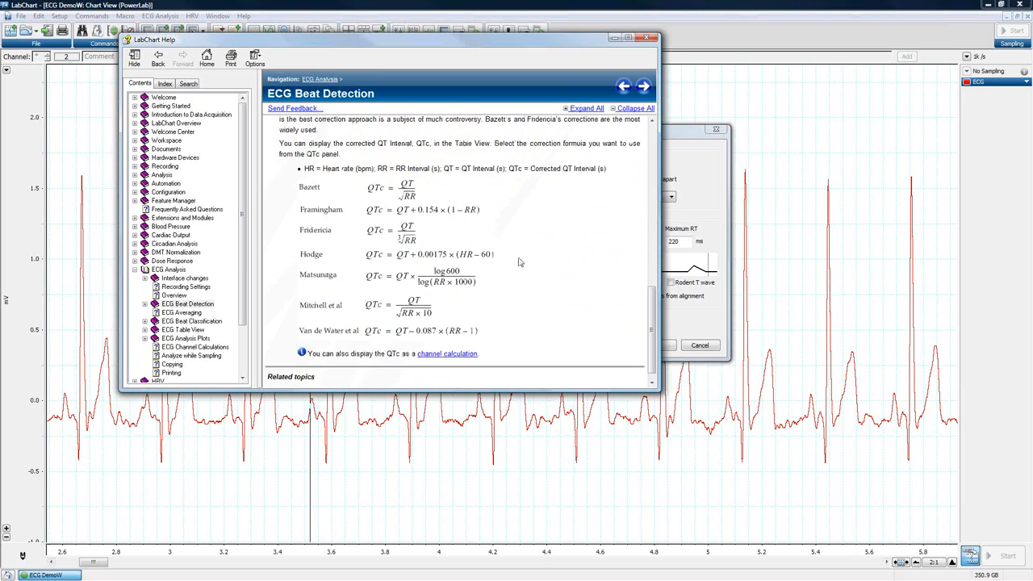
Return to the topic headings, collapse the QTc help section and close the help window.
scroll(520, 262, up, 1)
scroll(521, 262, up, 3)
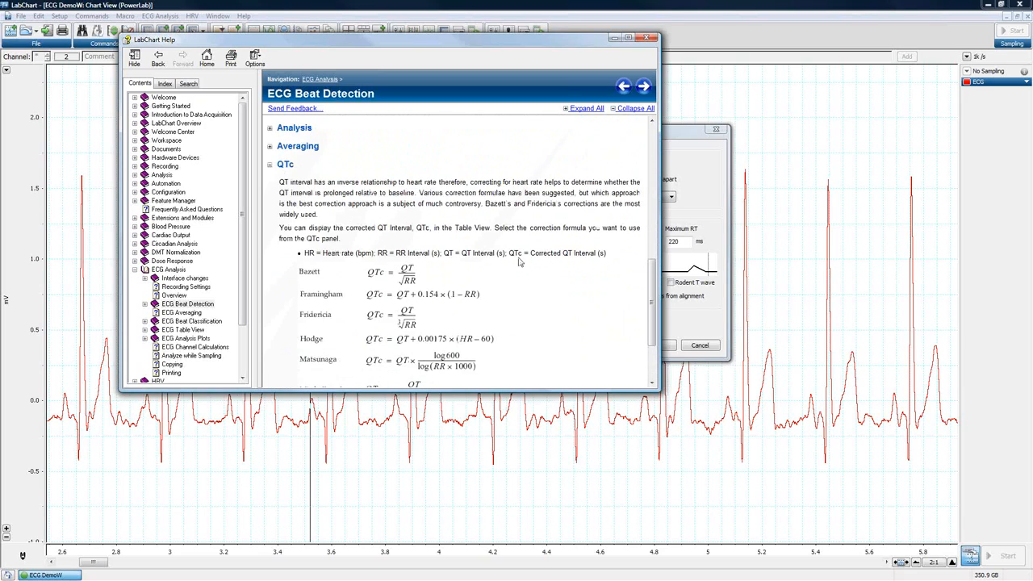
scroll(520, 262, up, 5)
scroll(520, 263, down, 1)
scroll(520, 263, down, 1)
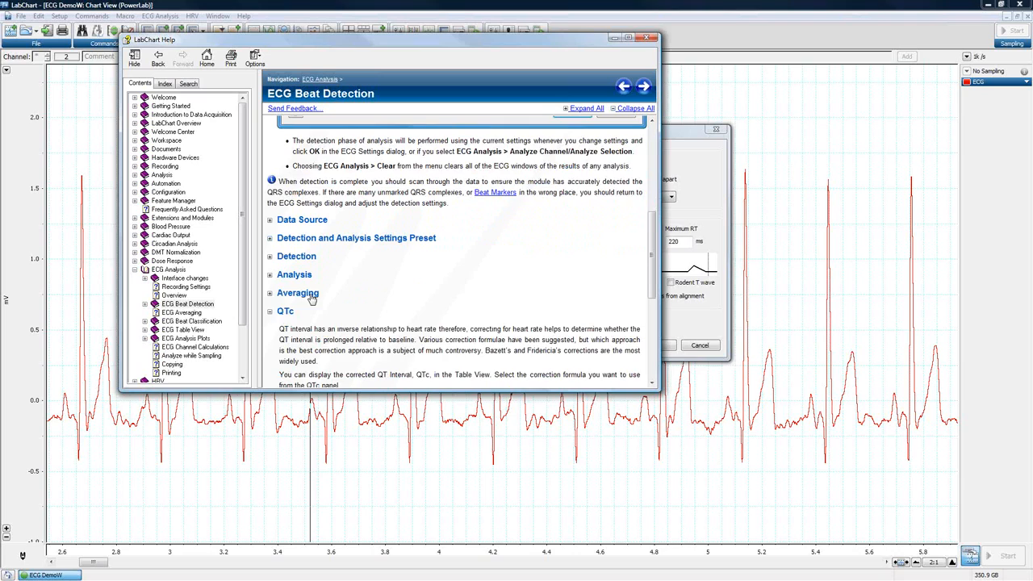
click(270, 312)
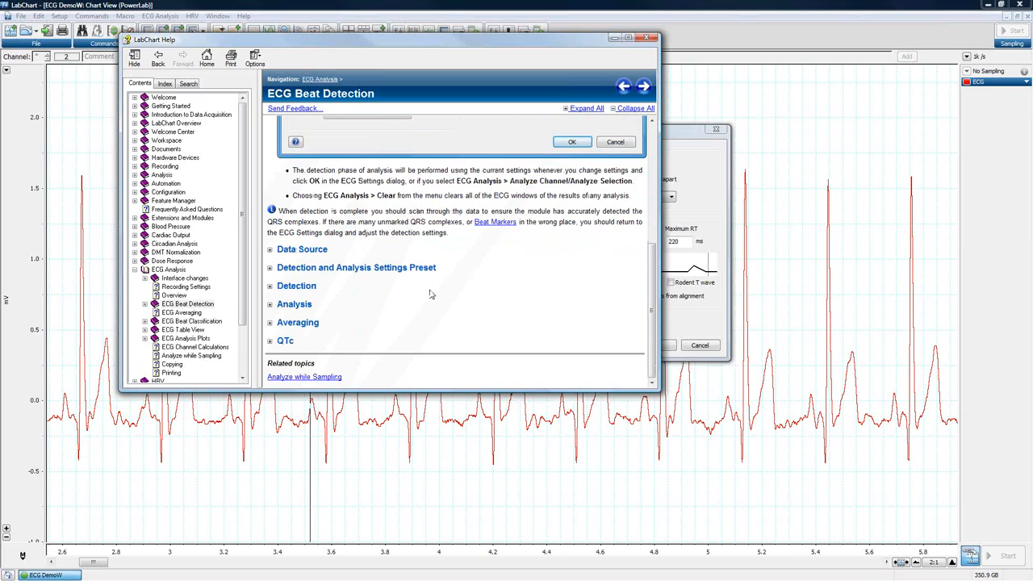
click(650, 39)
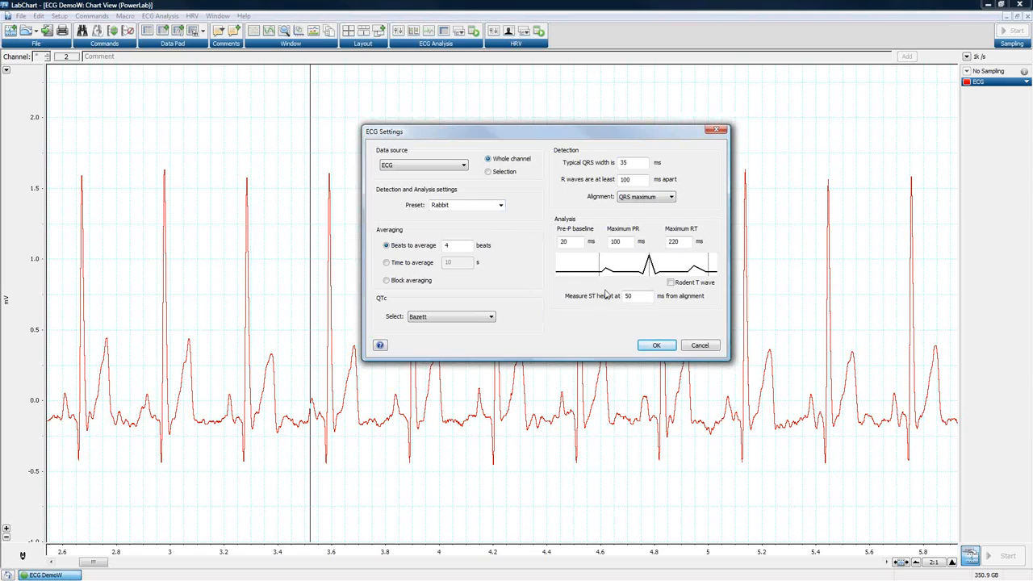
Apply the ECG settings to detect beats, and compress the chart's time axis to 15:1 to check the beat markers.
click(658, 345)
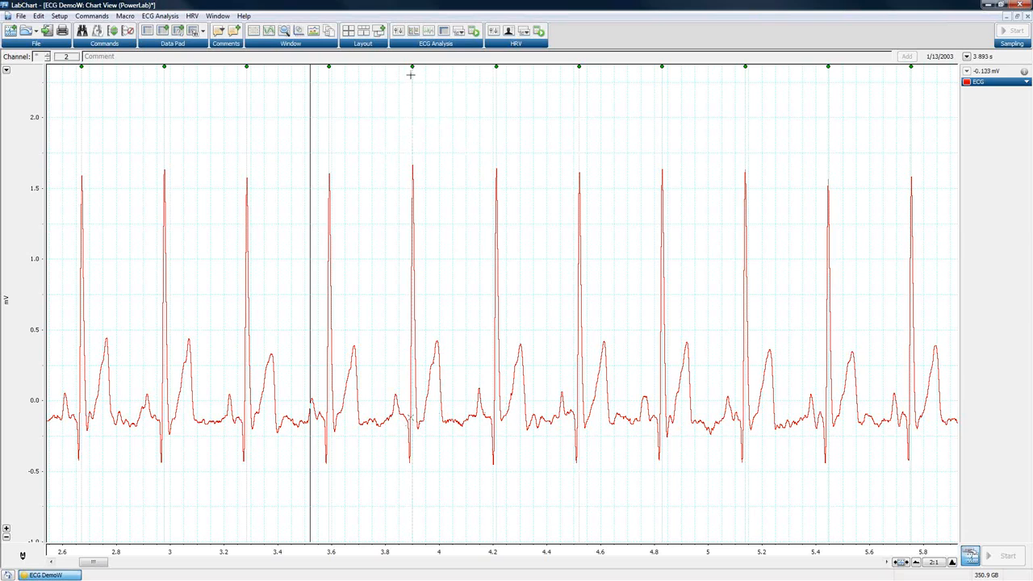
mouse_move(412, 70)
click(915, 564)
click(915, 564)
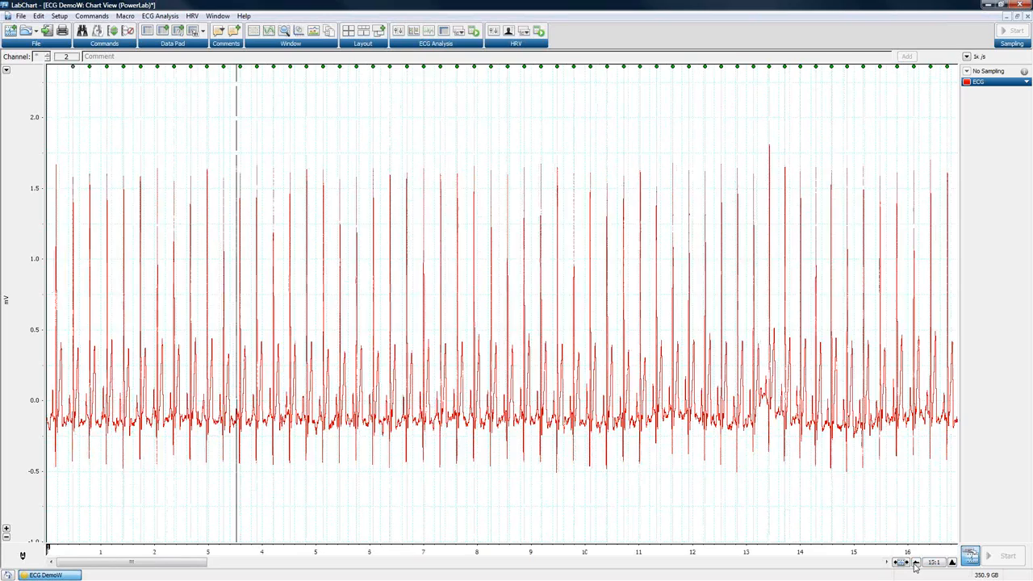
Examine the beat markers from the start to the end of the recording at 50:1 and 5:1 time-axis compression.
click(915, 565)
click(916, 564)
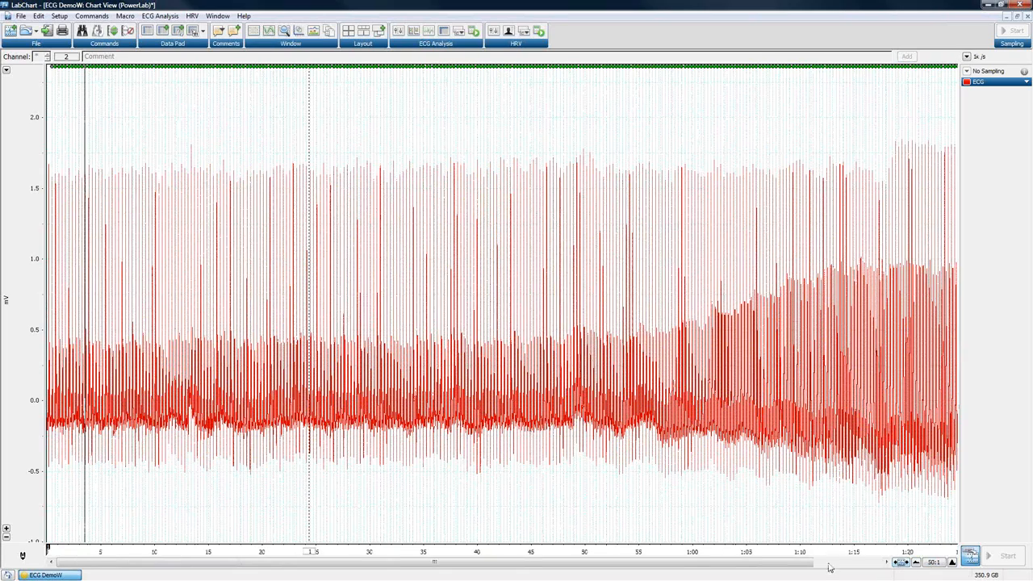
click(953, 563)
click(953, 562)
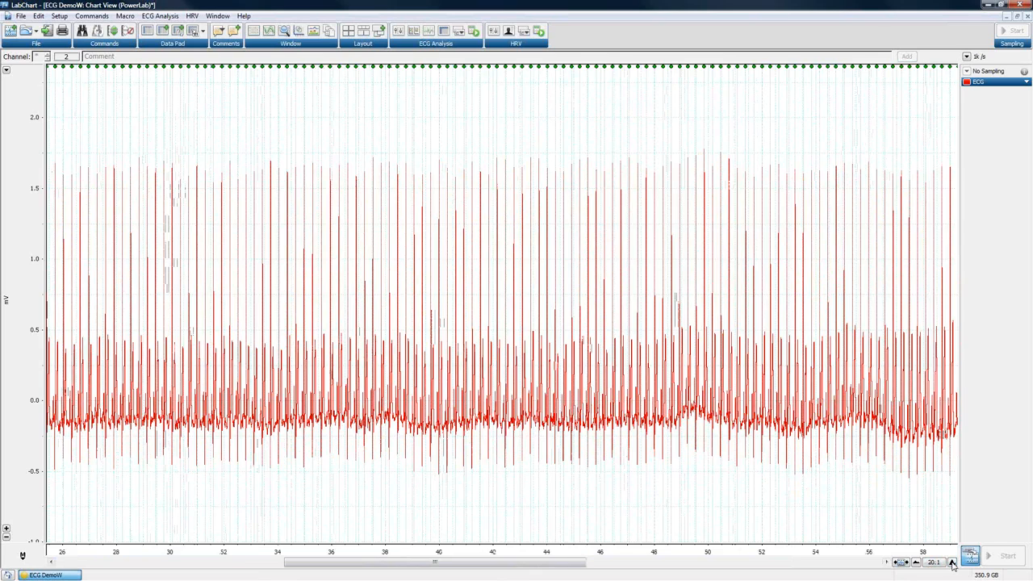
click(953, 563)
drag(446, 565, 96, 574)
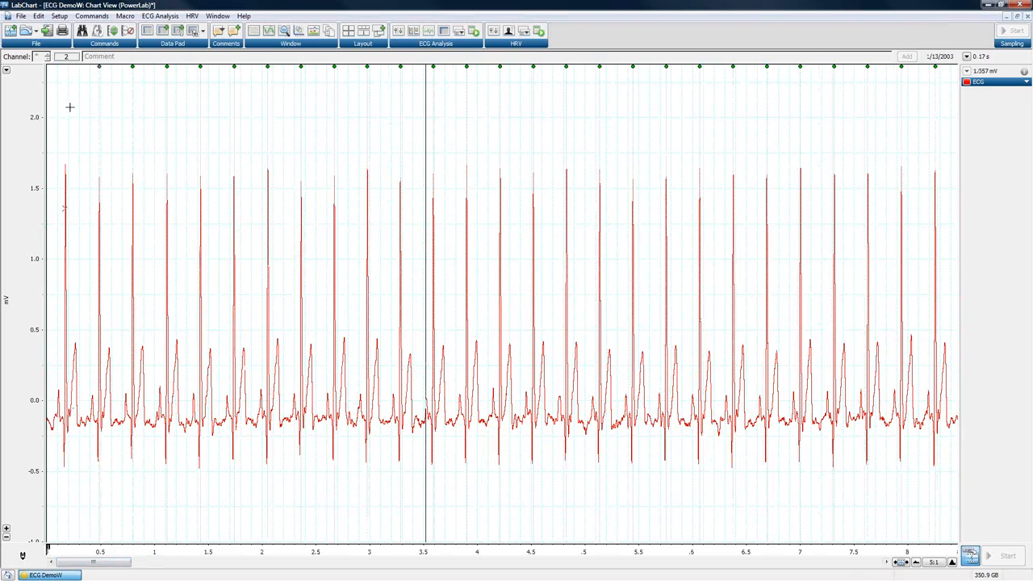
mouse_move(100, 72)
drag(99, 562, 902, 531)
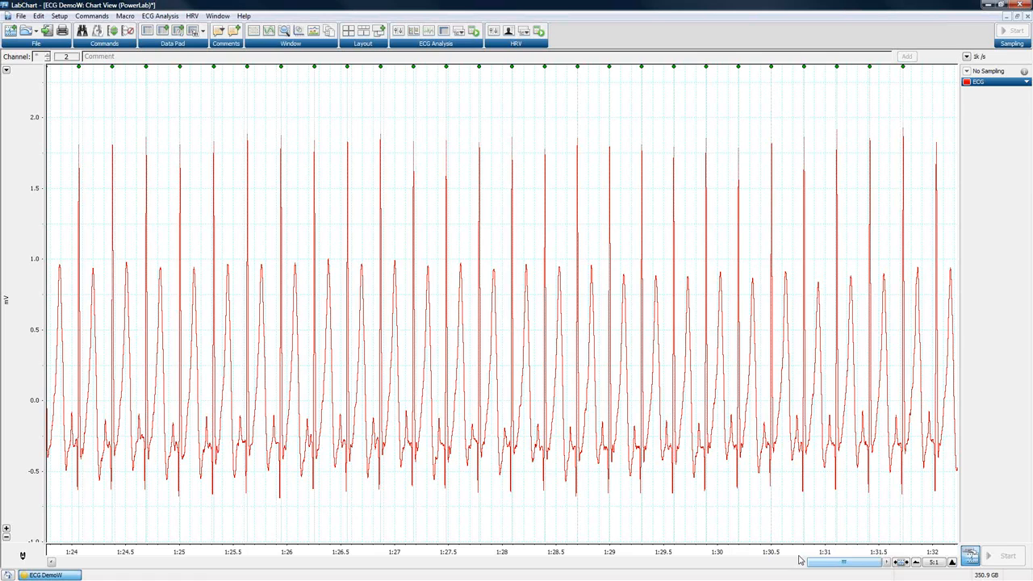
drag(833, 565, 68, 559)
Clear the current ECG analysis, and set the data source in the ECG settings to Selection instead of the whole channel.
click(160, 16)
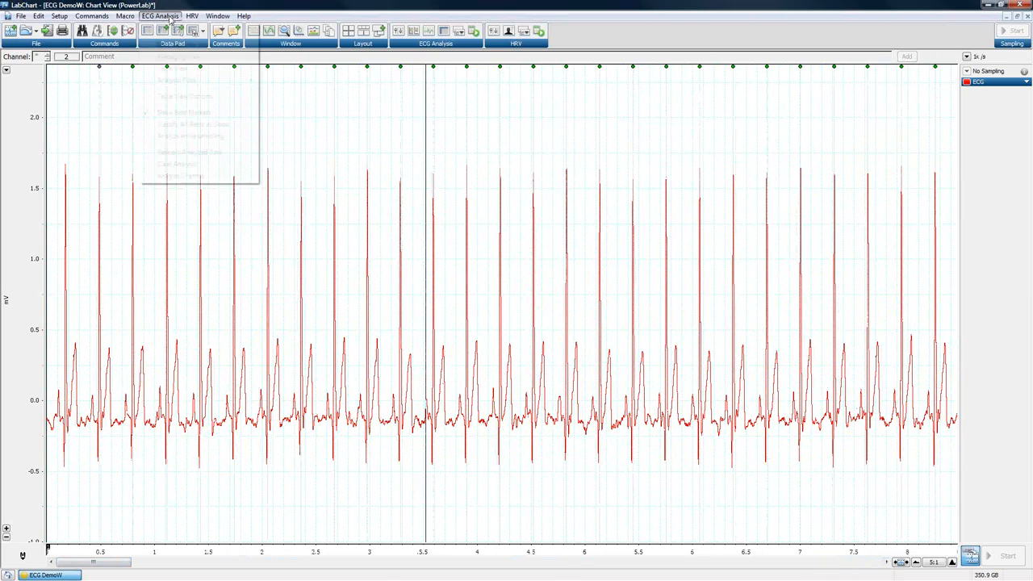
click(179, 163)
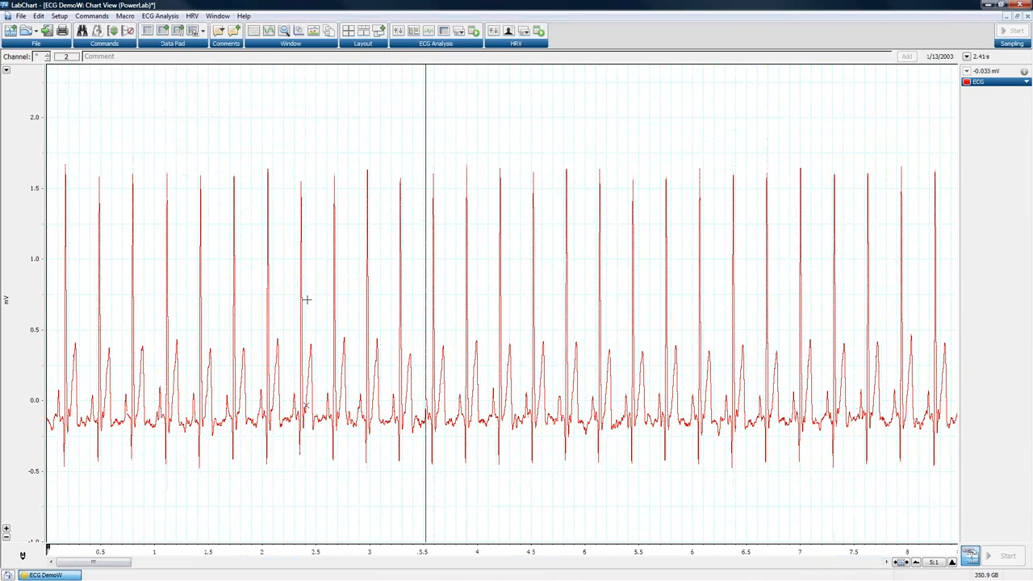
click(160, 15)
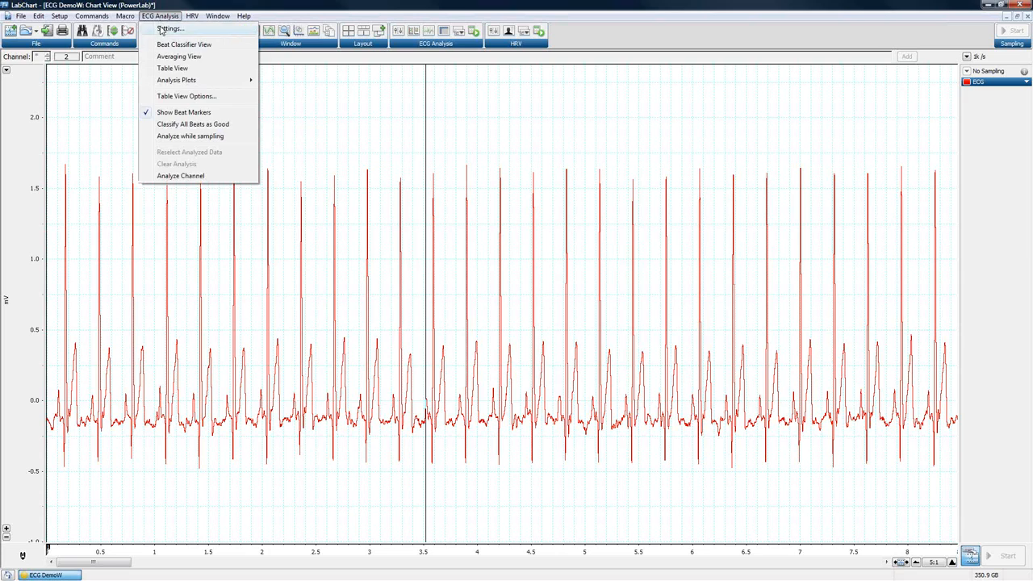
click(165, 28)
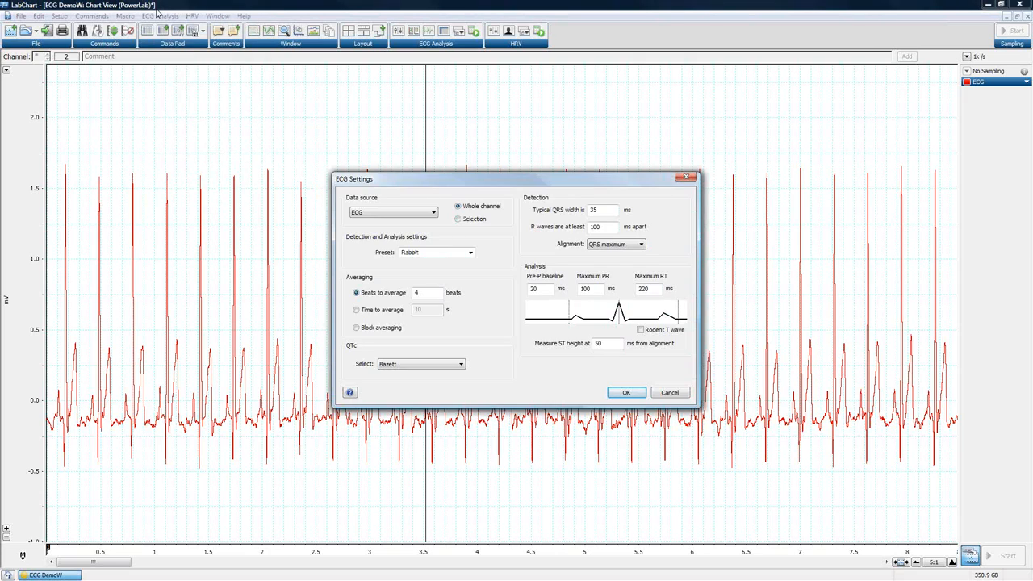
click(457, 219)
click(627, 392)
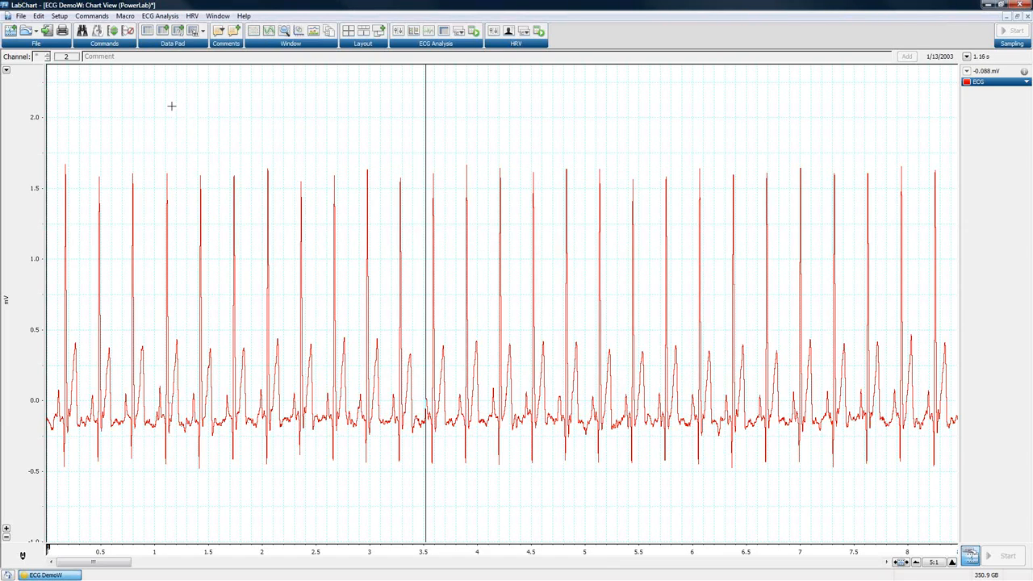
Select the full-height ECG data from about 1.75 s to 6.5 s and analyze only that selection.
mouse_move(217, 109)
mouse_down()
mouse_move(392, 258)
mouse_move(592, 476)
mouse_move(779, 516)
mouse_move(768, 498)
mouse_up()
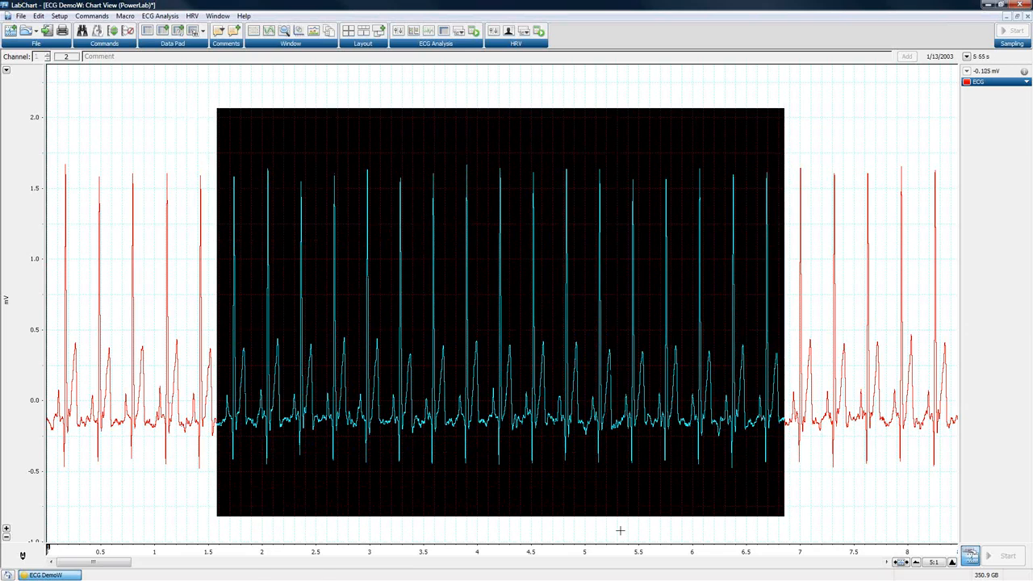
click(235, 552)
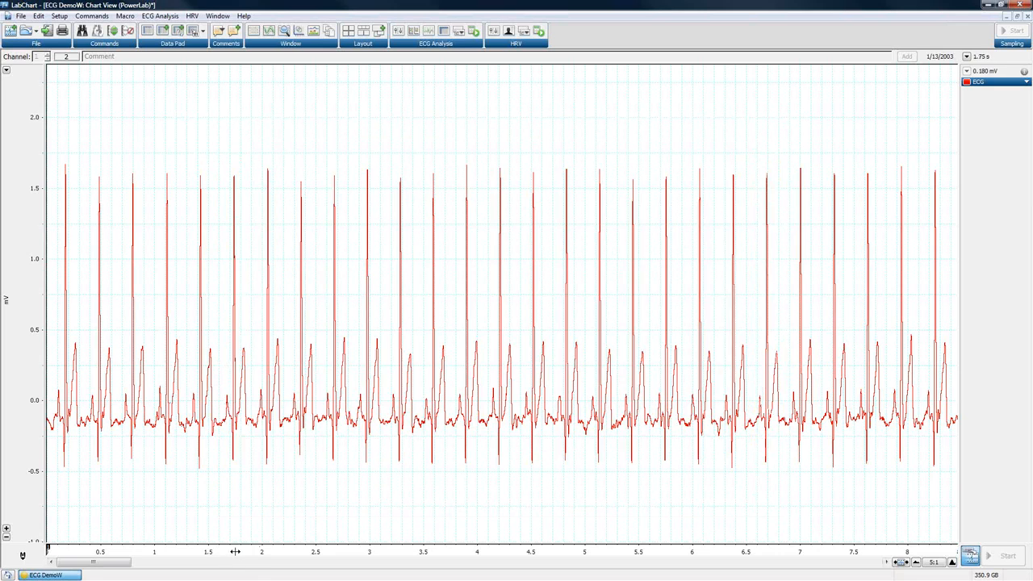
drag(235, 552, 754, 576)
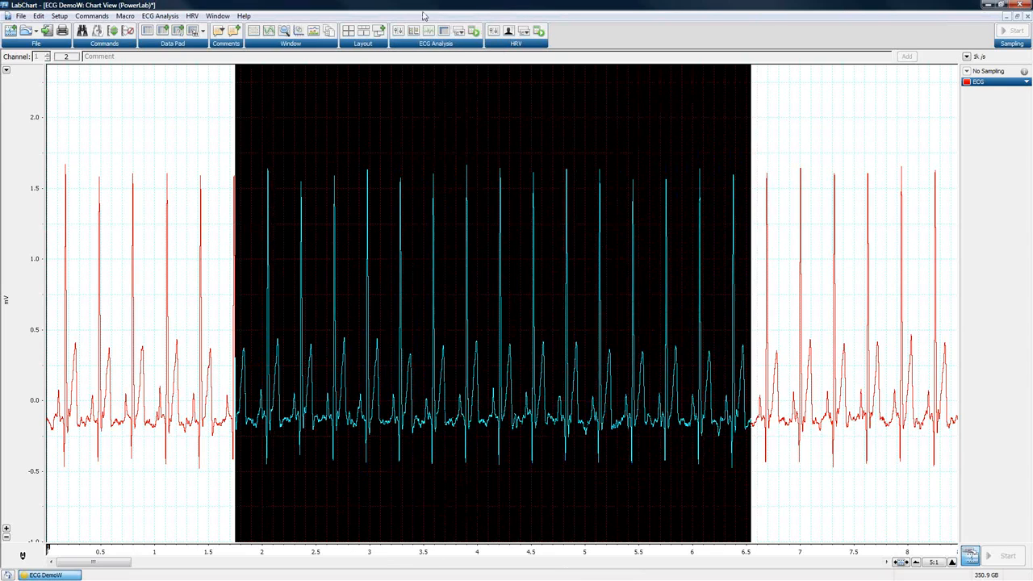
click(159, 18)
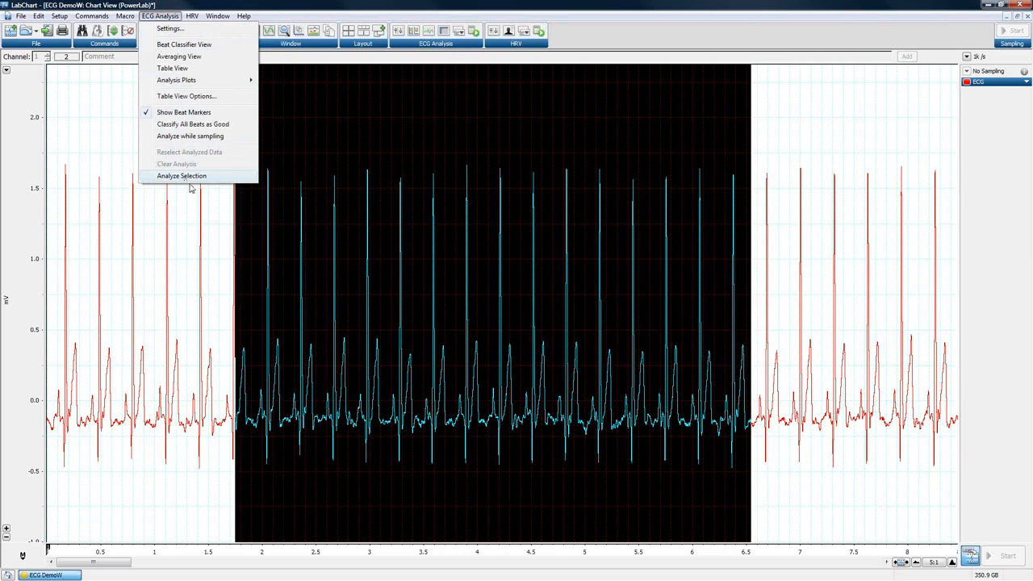
click(474, 32)
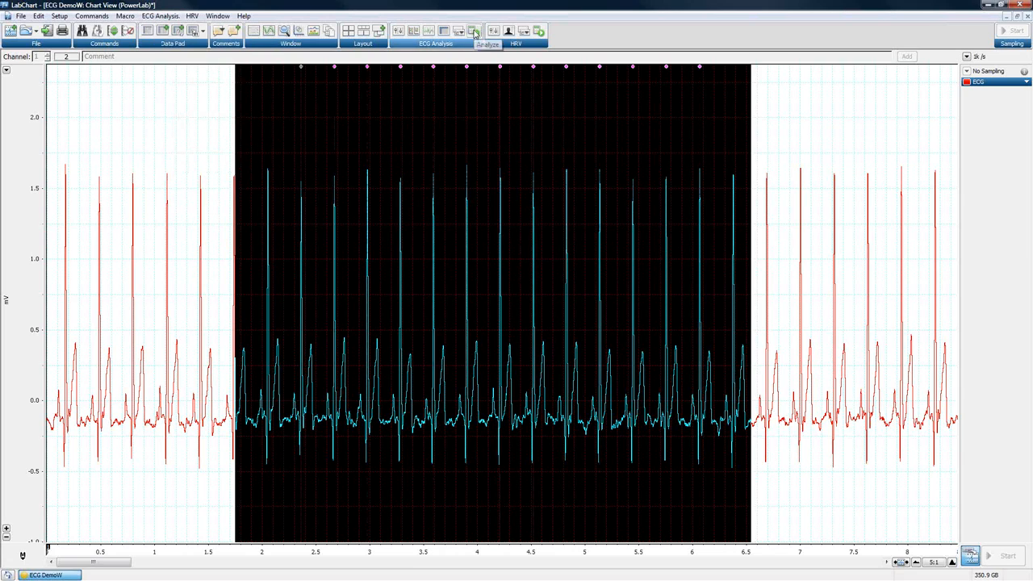
click(800, 157)
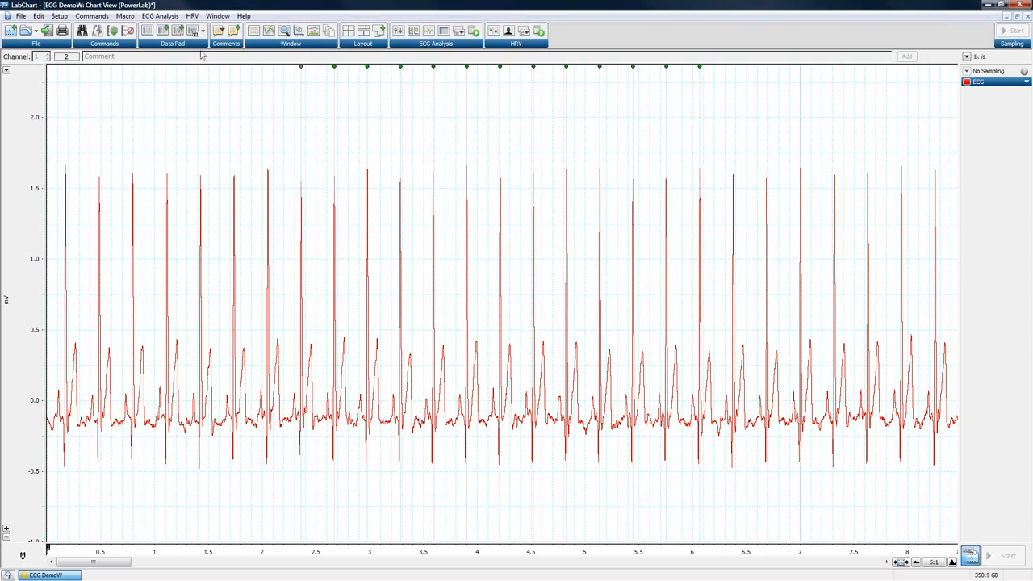
Clear the analysis of the selection, and set the ECG data source to Whole channel to analyze the entire recording.
click(161, 16)
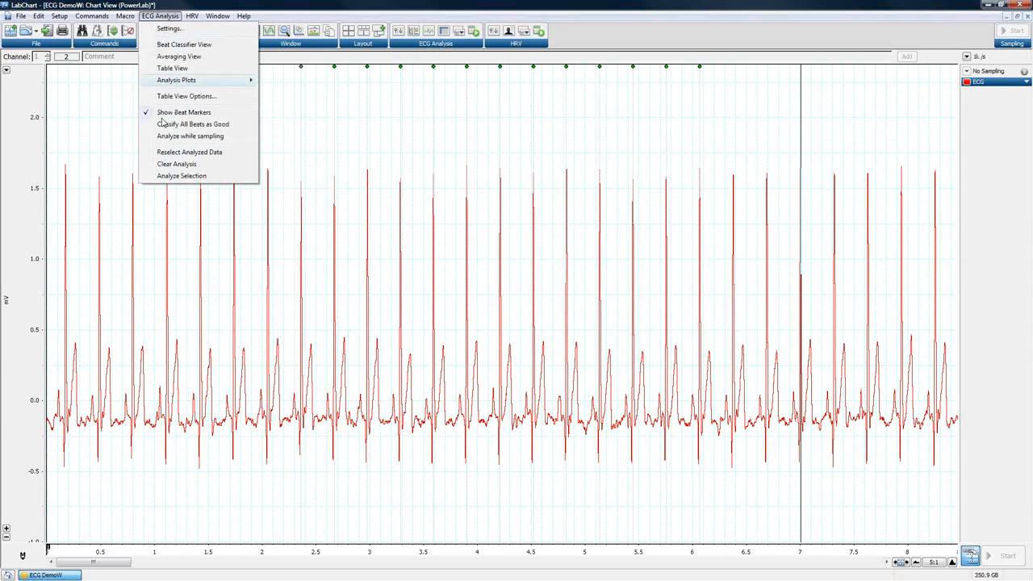
click(164, 166)
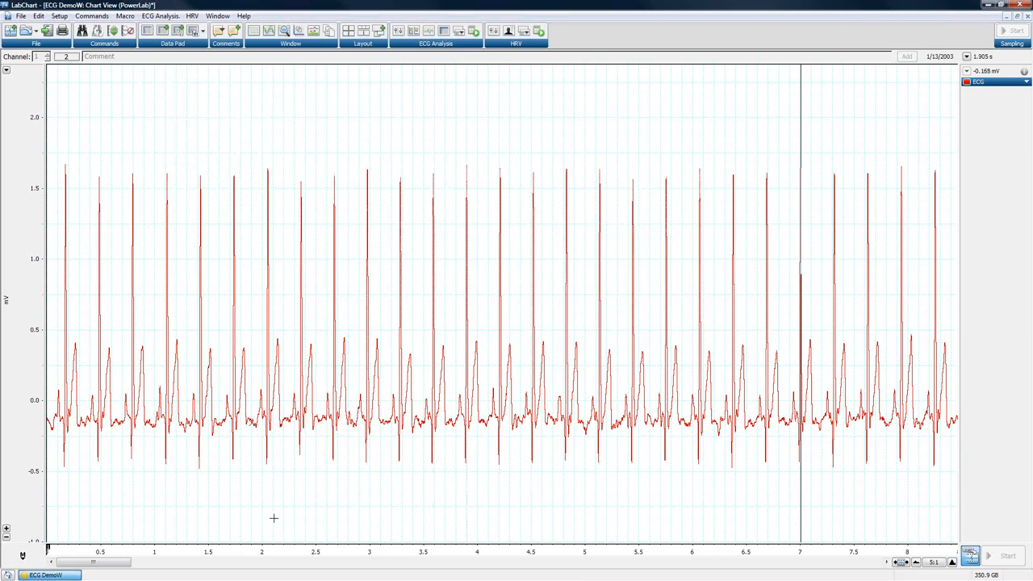
click(220, 17)
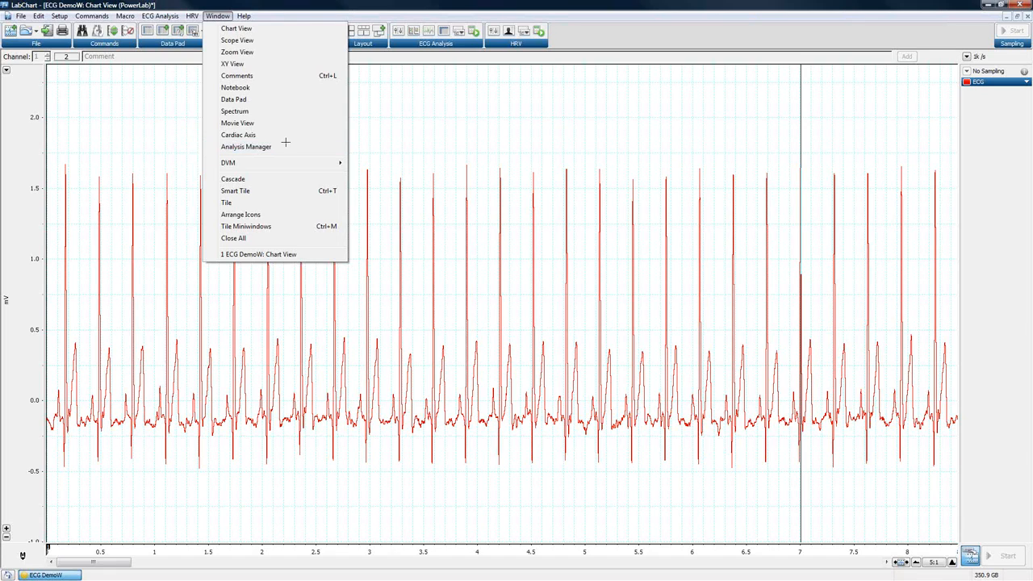
click(160, 18)
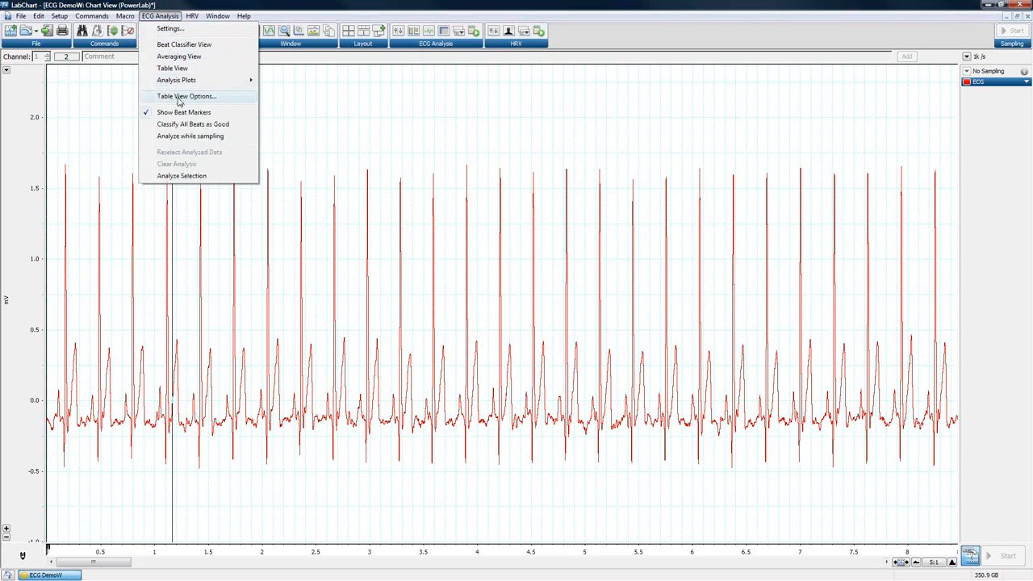
click(172, 29)
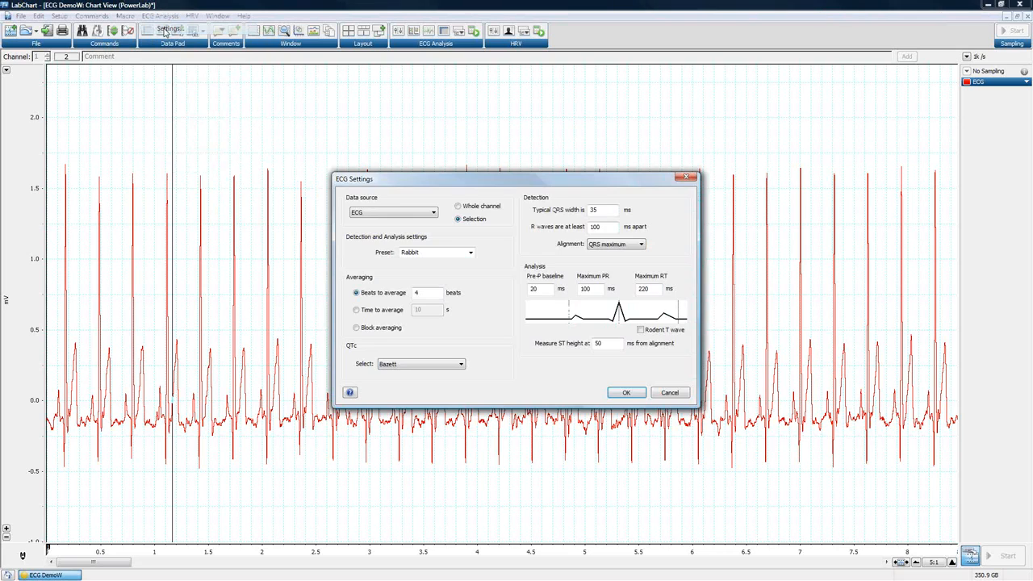
click(460, 207)
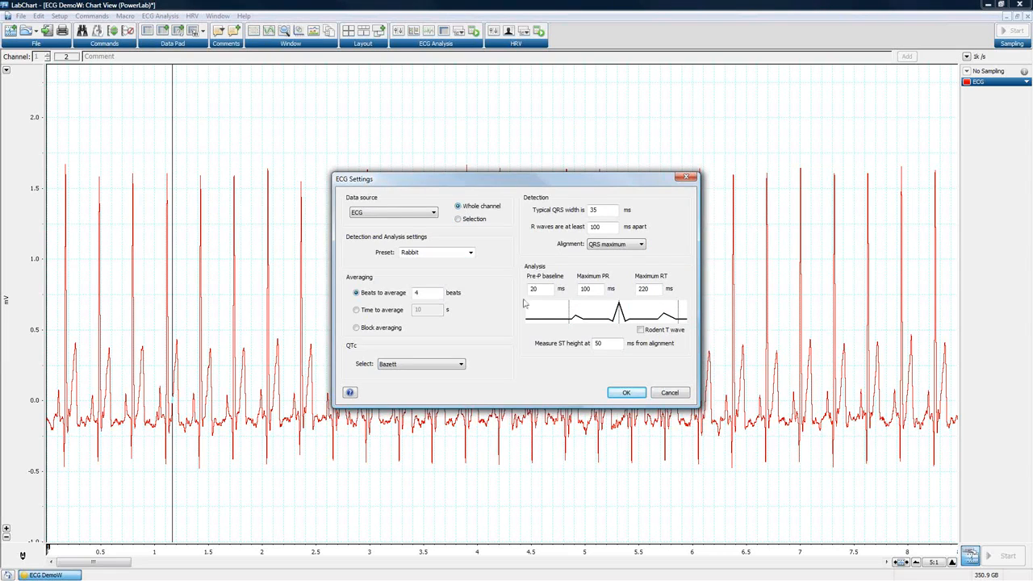
click(626, 393)
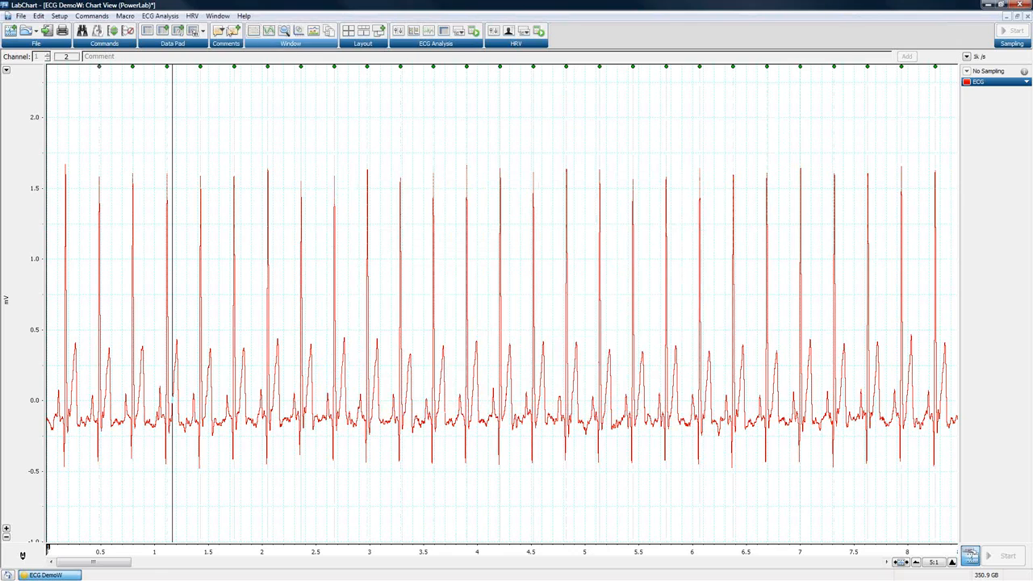
Hide the beat markers above the ECG trace and show them again.
click(155, 17)
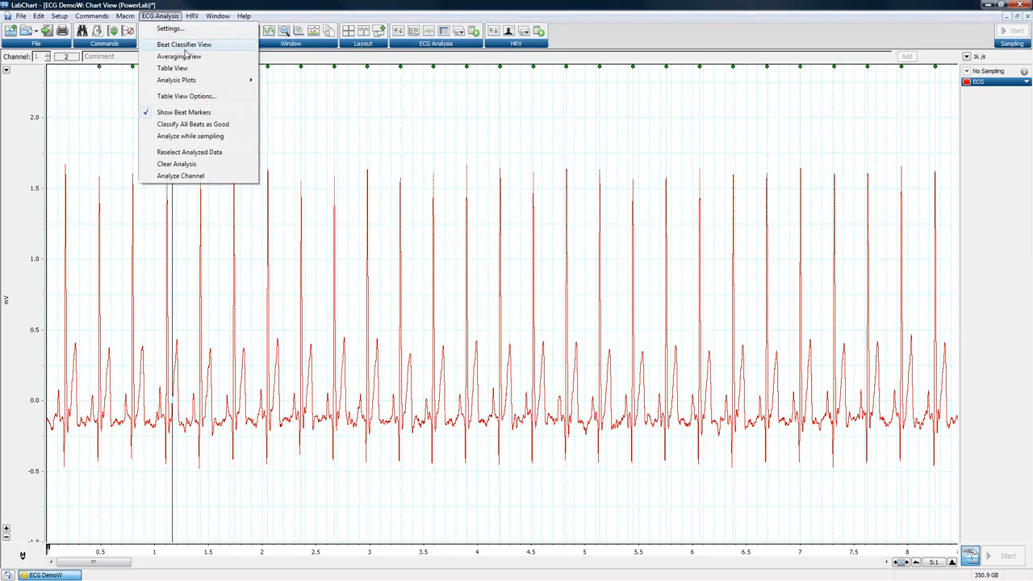
mouse_move(190, 81)
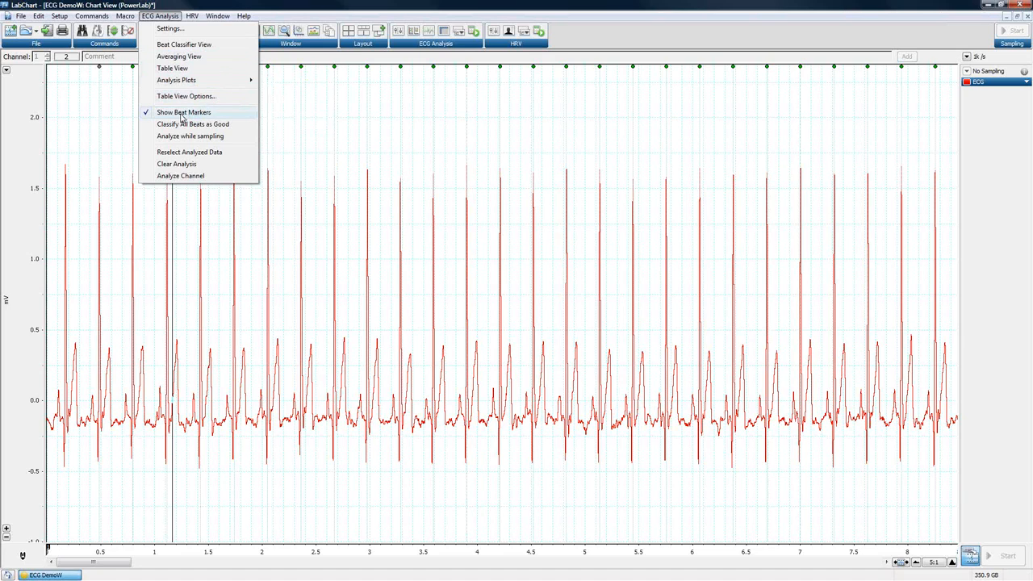
click(198, 112)
click(160, 15)
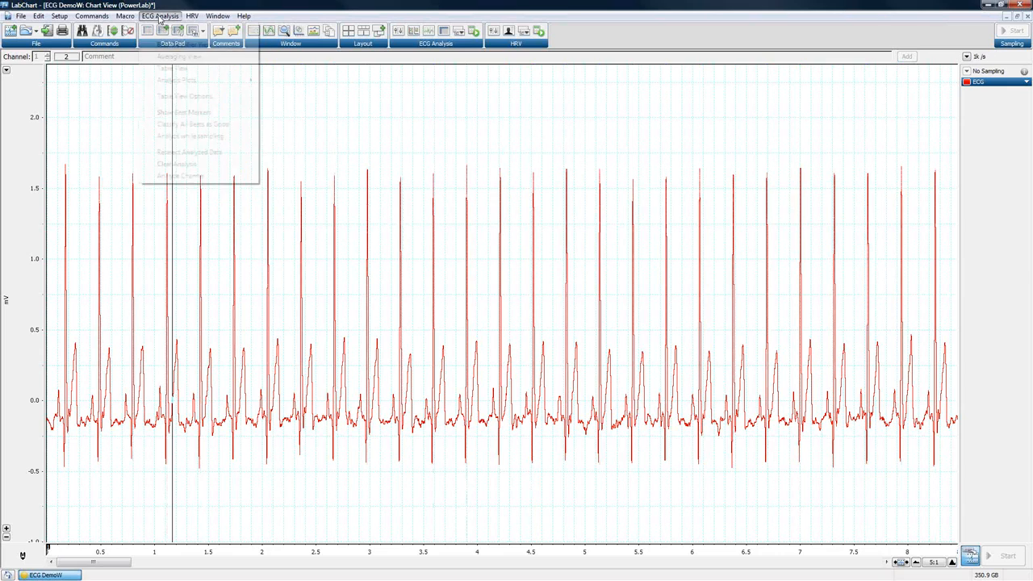
click(167, 112)
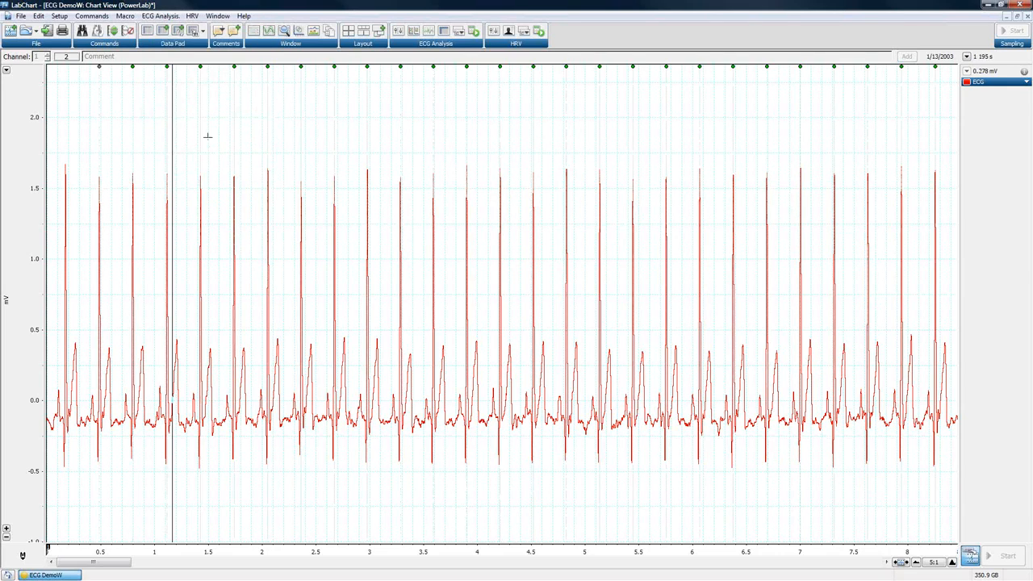
Reselect the analyzed ECG data in the chart, and clear that selection.
click(162, 16)
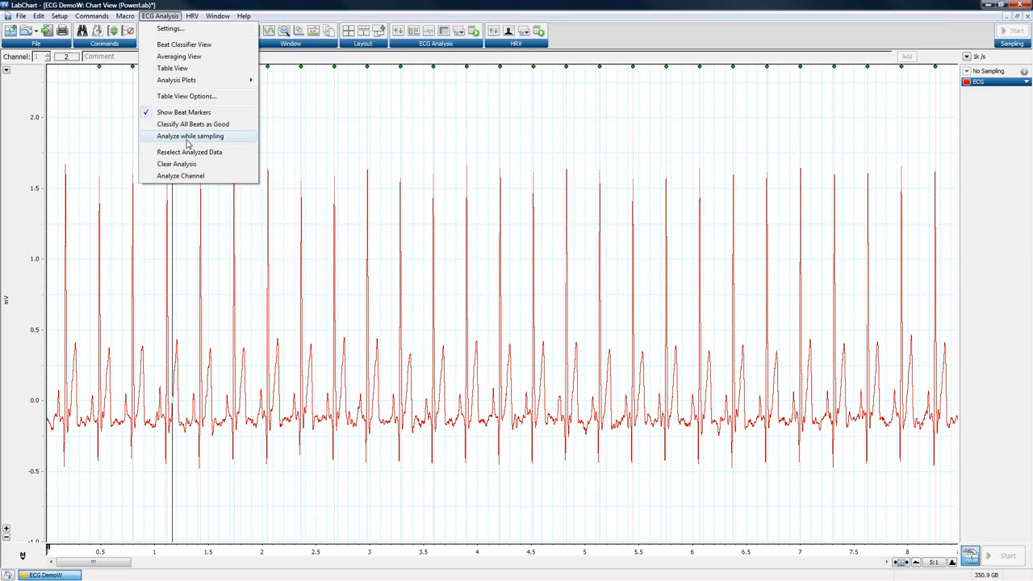
click(189, 153)
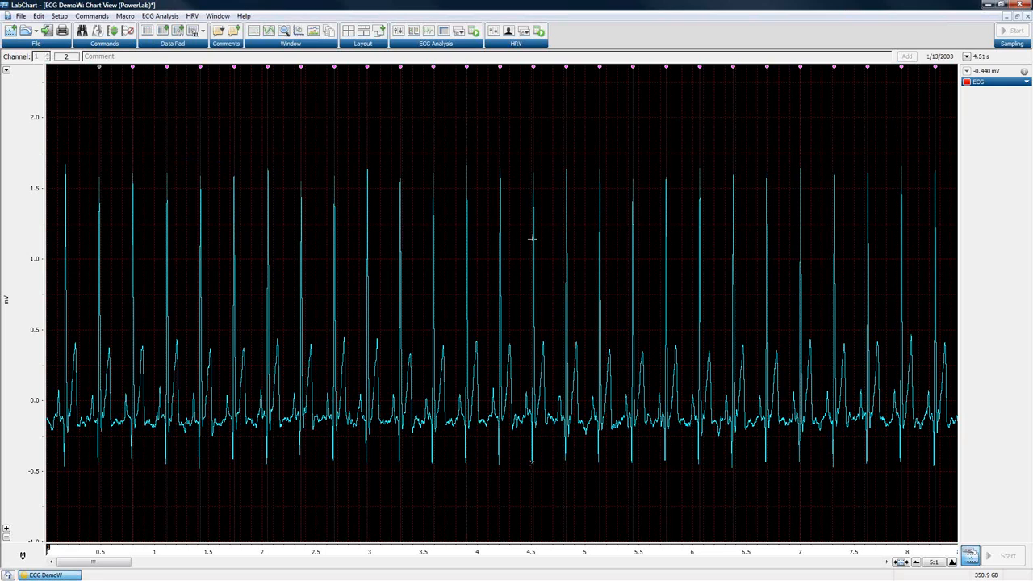
click(160, 15)
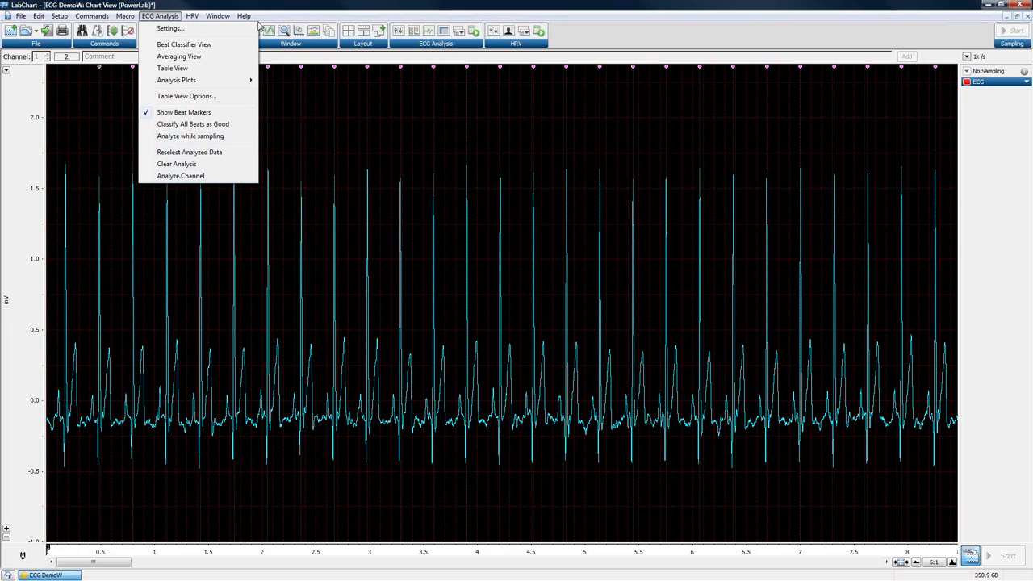
click(284, 16)
click(288, 161)
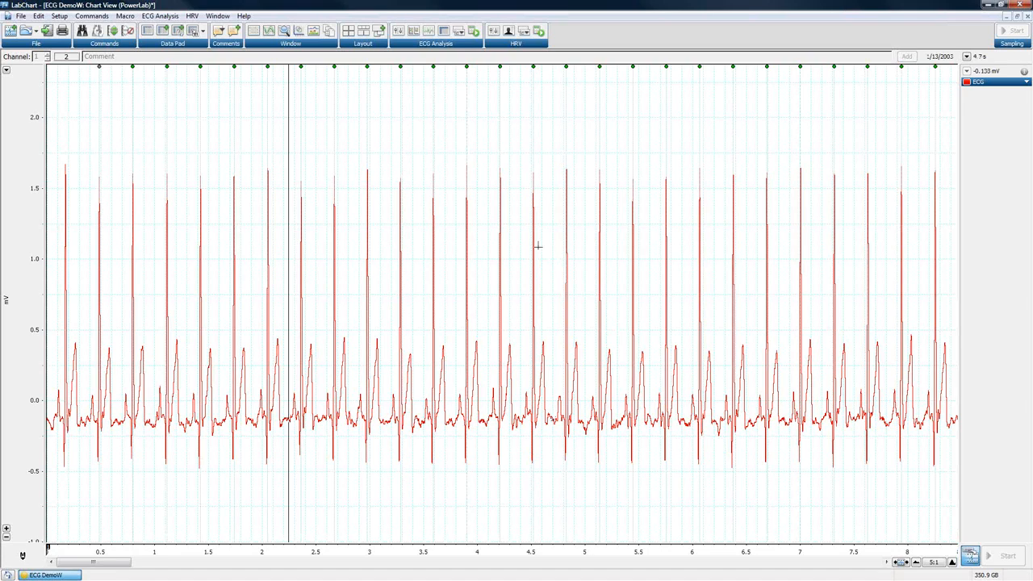
Open the ECG Beat Classifier View and tile it side by side with the Chart View.
click(158, 16)
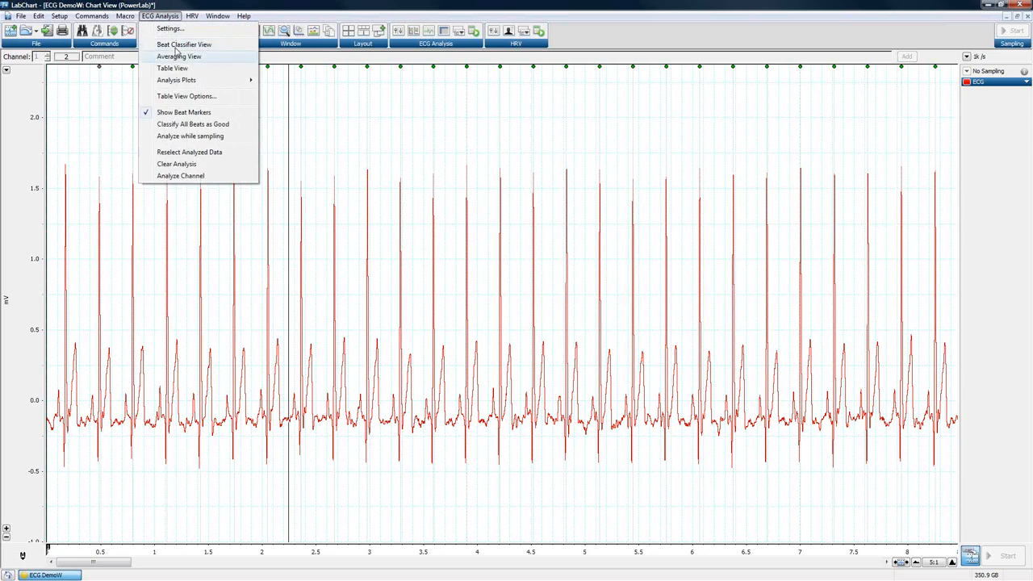
click(176, 45)
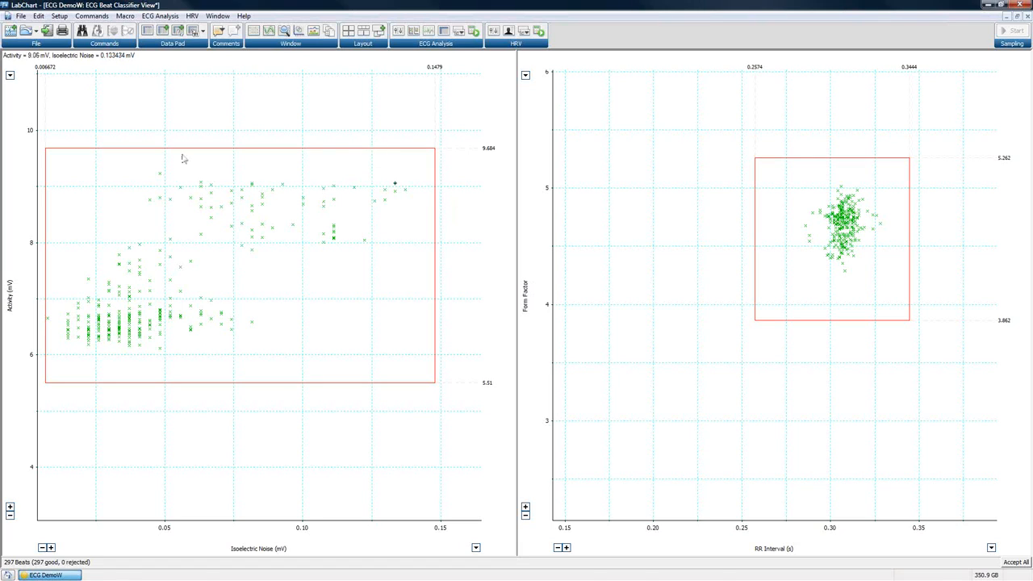
click(324, 242)
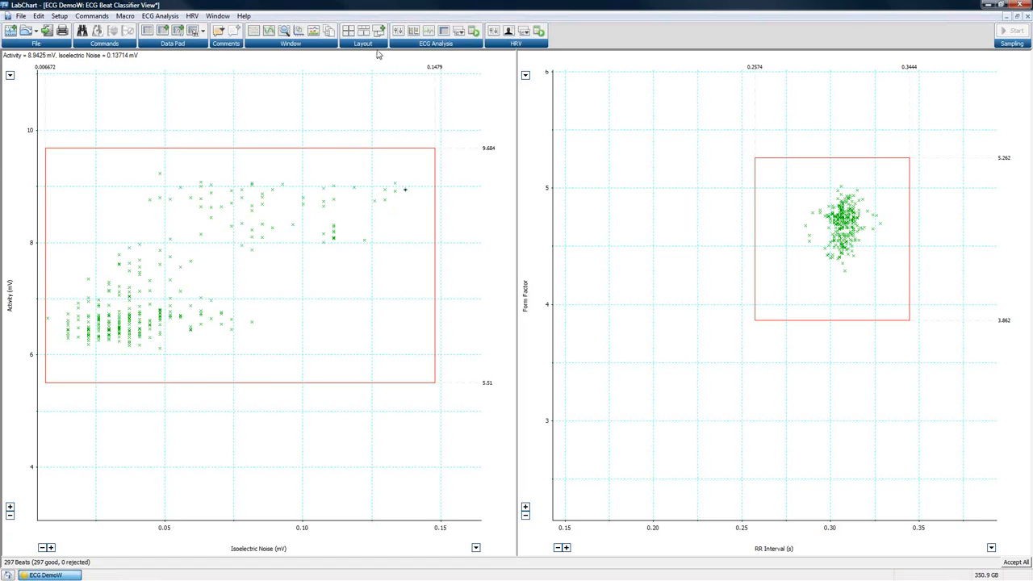
click(350, 31)
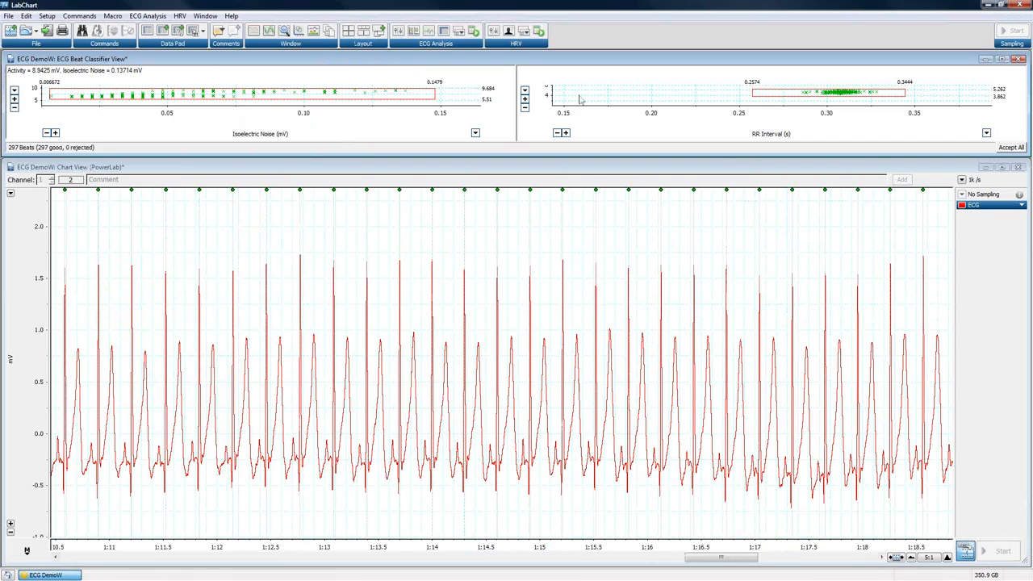
click(444, 166)
click(205, 16)
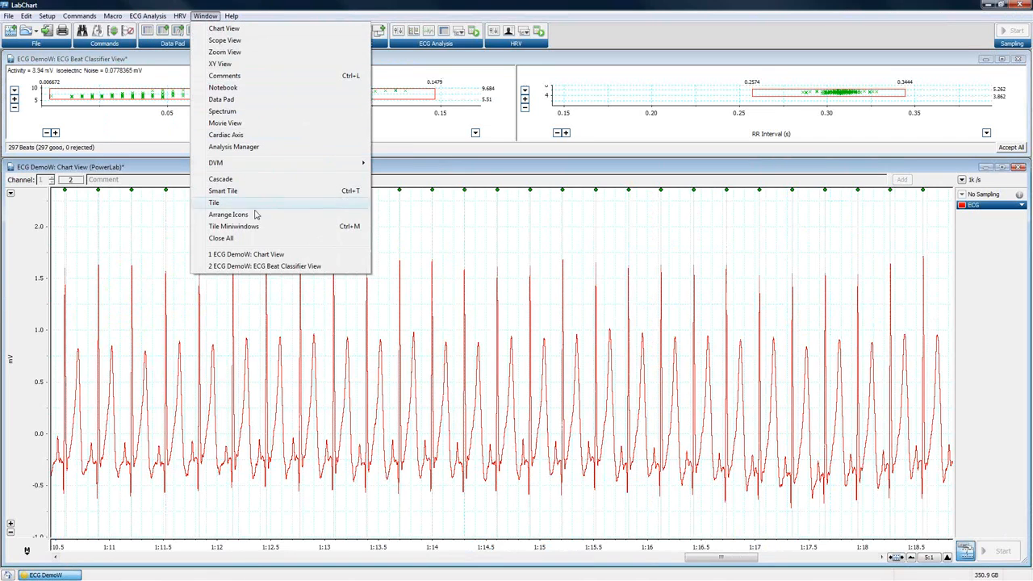
click(221, 203)
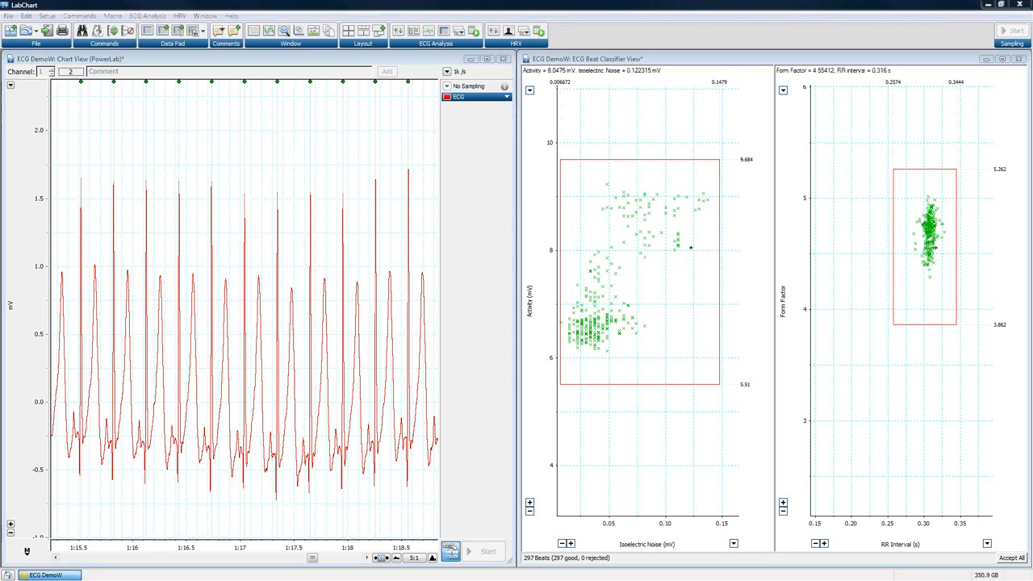
Locate individual beats from the Activity versus Isoelectric Noise and Form Factor versus RR Interval plots in the chart, and examine their ECG waveforms.
click(627, 230)
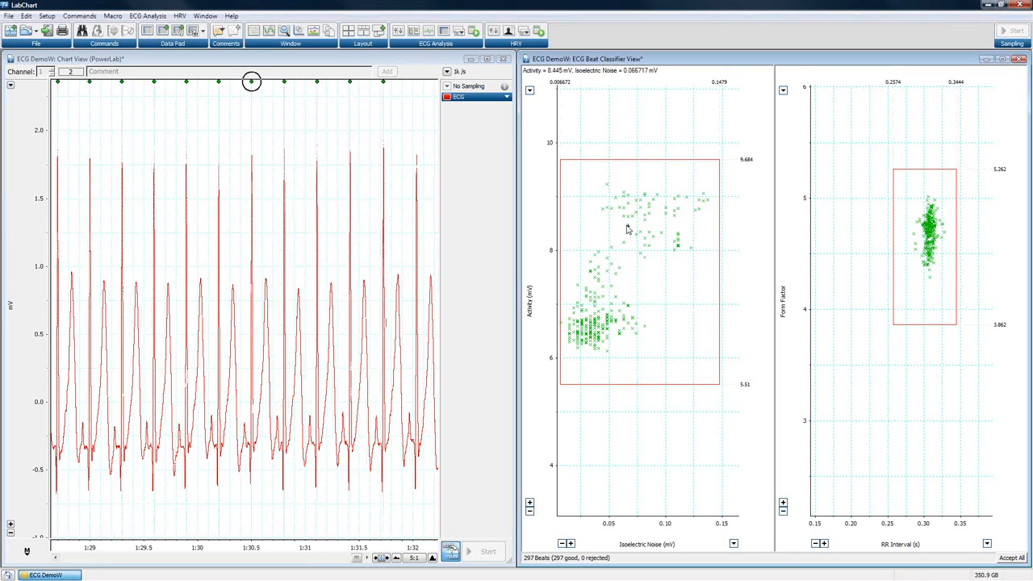
click(642, 236)
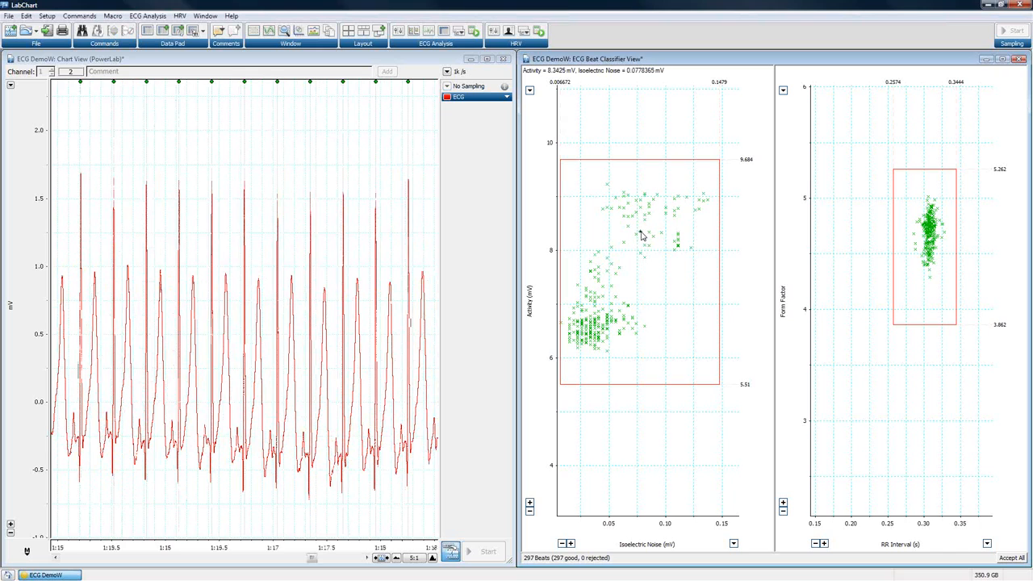
click(645, 237)
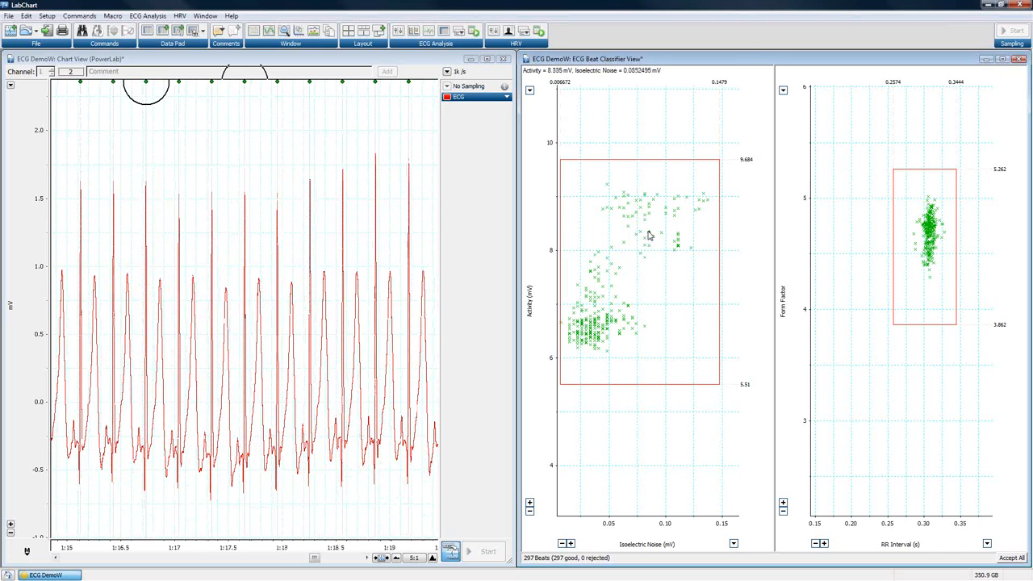
click(596, 273)
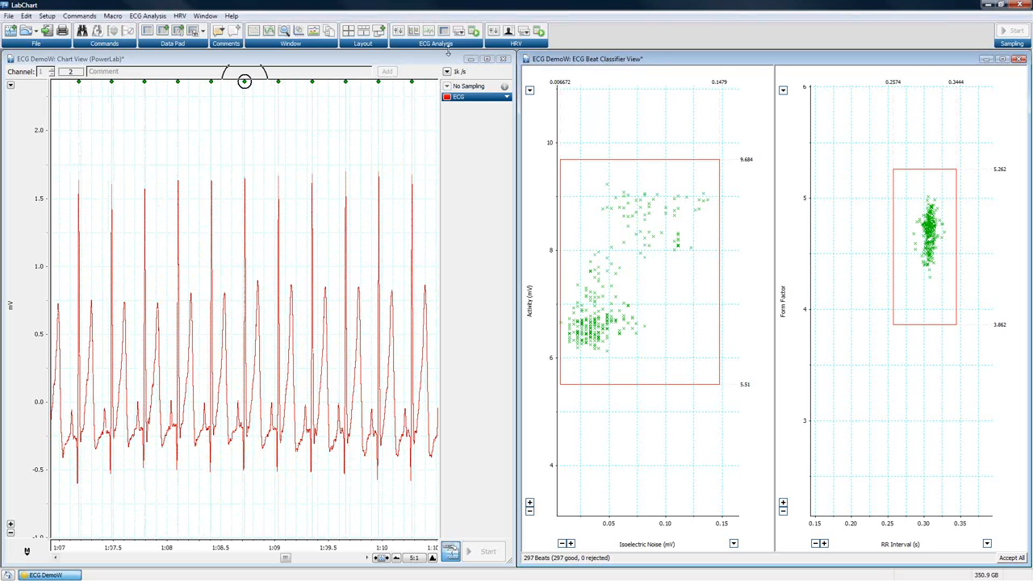
click(349, 31)
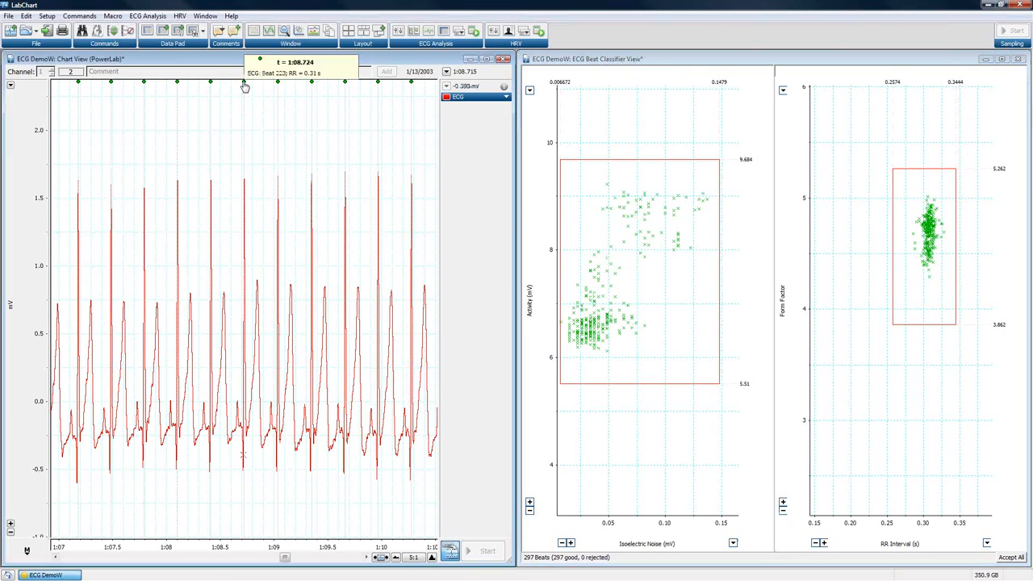
click(604, 319)
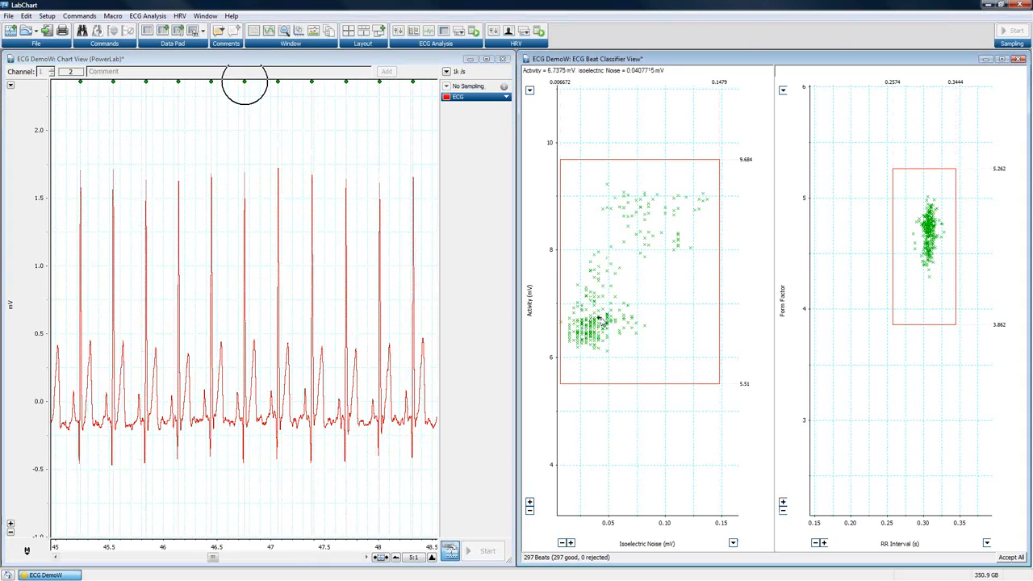
click(679, 235)
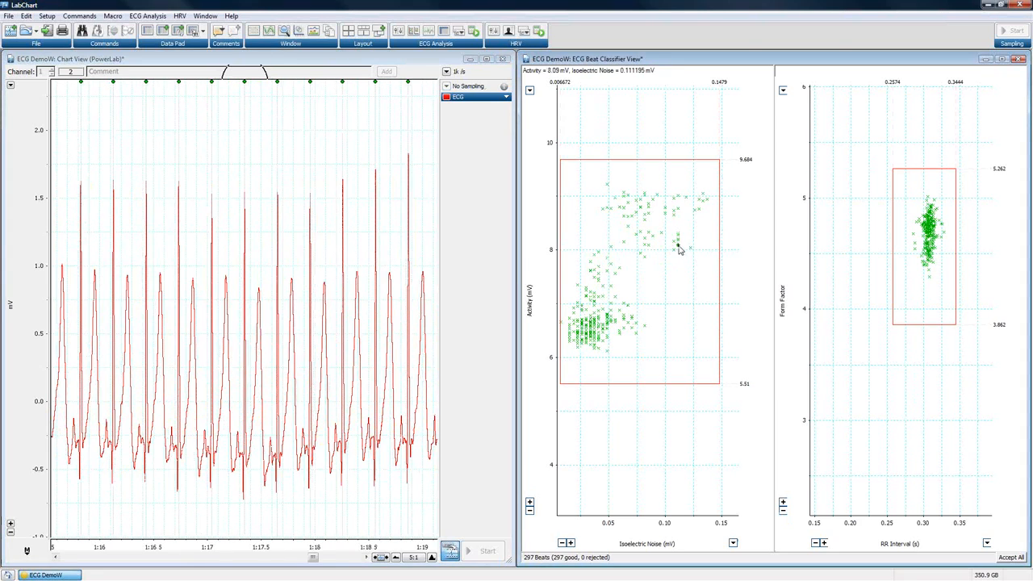
click(681, 245)
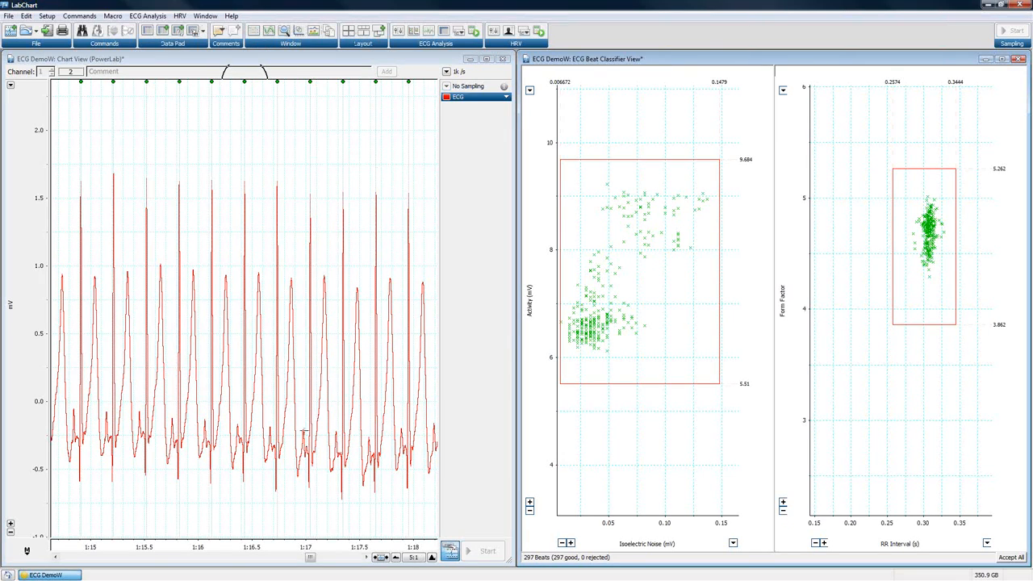
drag(311, 558, 332, 557)
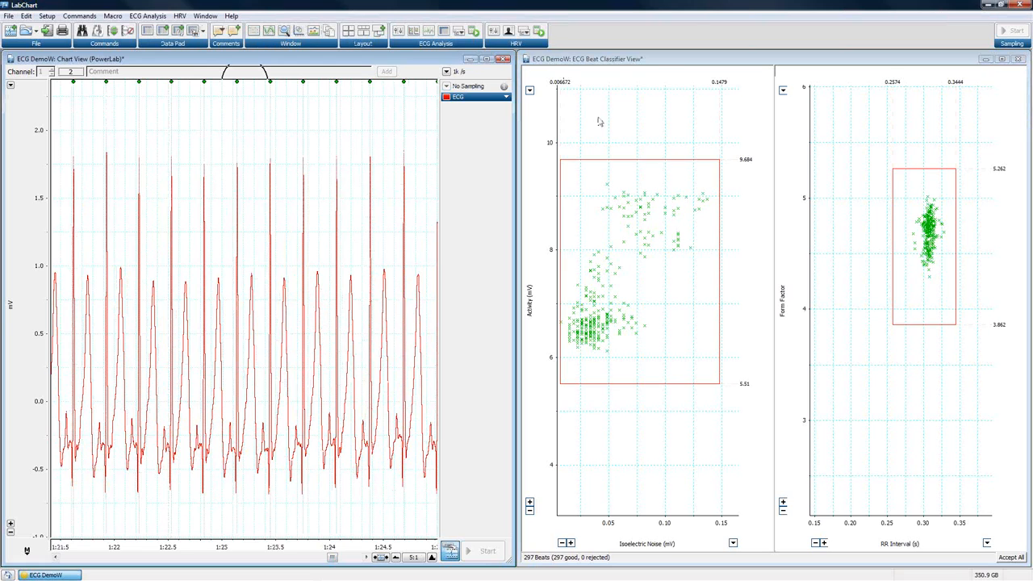
click(933, 227)
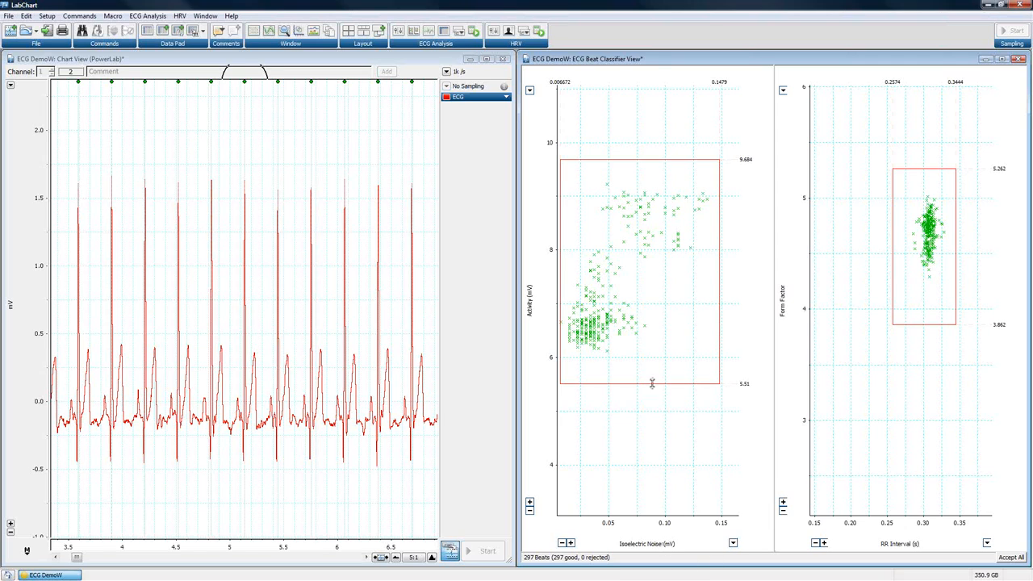
click(608, 188)
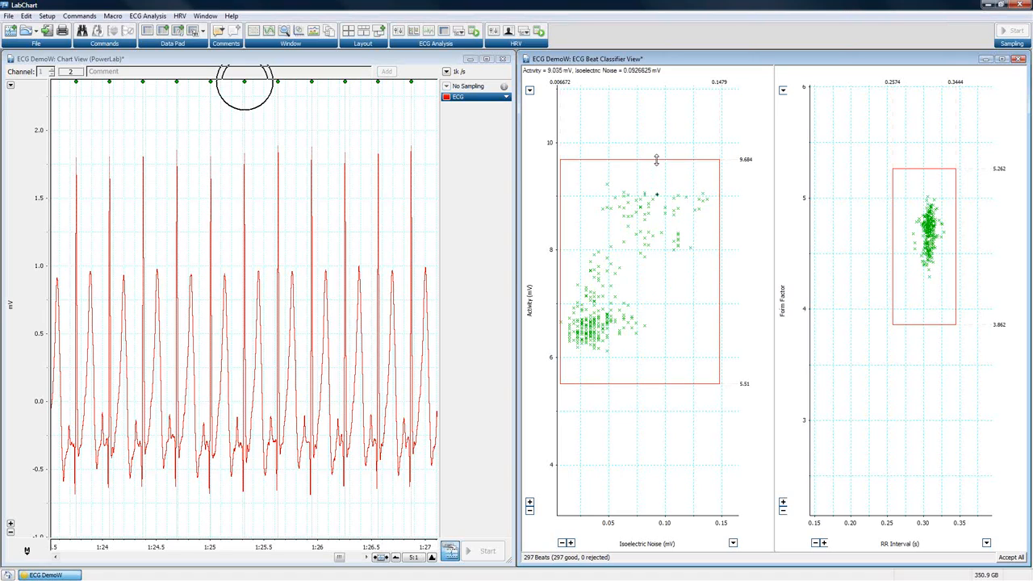
Lower the maximum Activity to about 7.99 mV and Isoelectric Noise to about 0.082 mV, and locate an accepted and a rejected beat in the chart.
drag(656, 159, 651, 250)
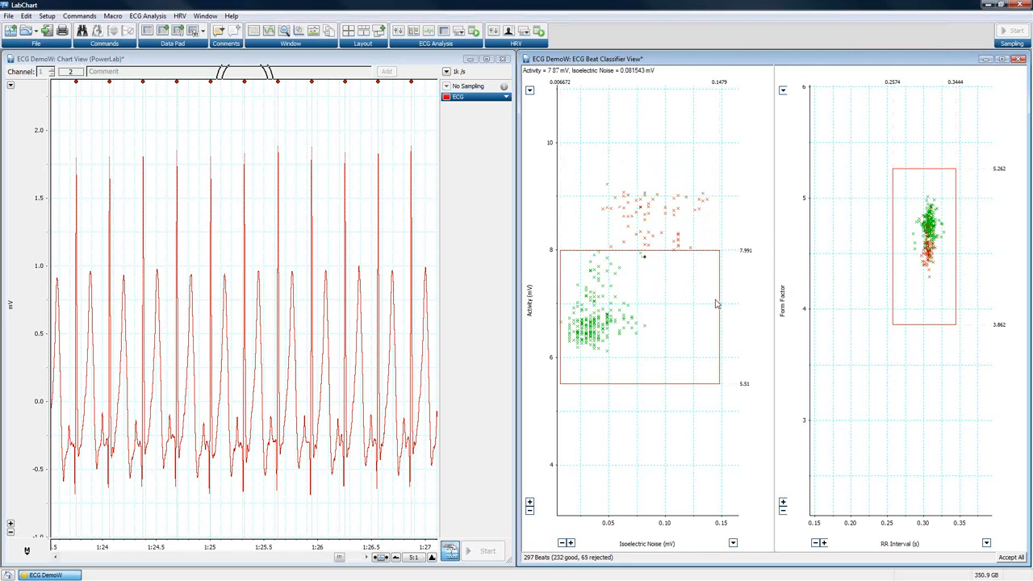
drag(718, 300, 645, 298)
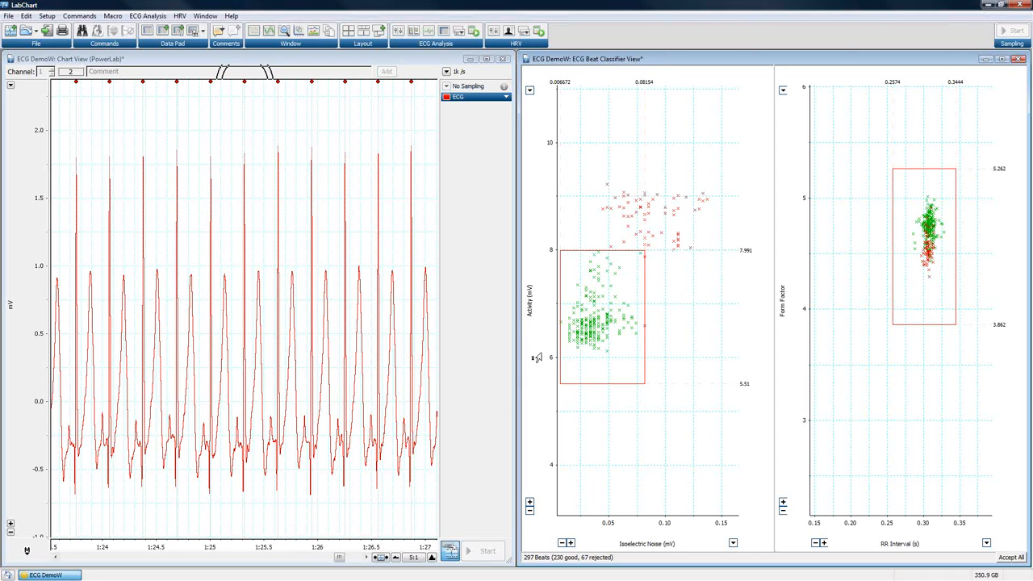
click(607, 264)
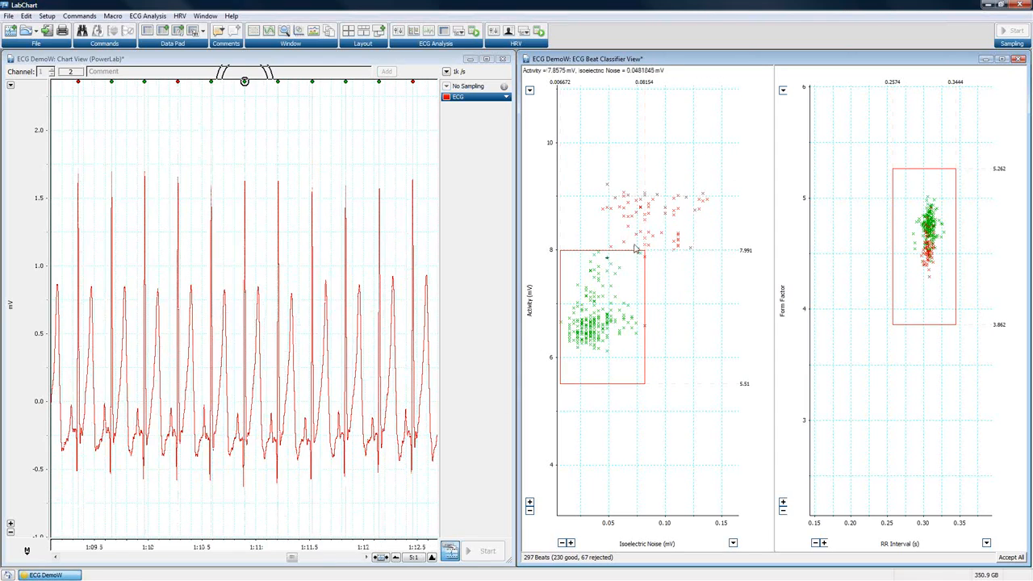
click(638, 211)
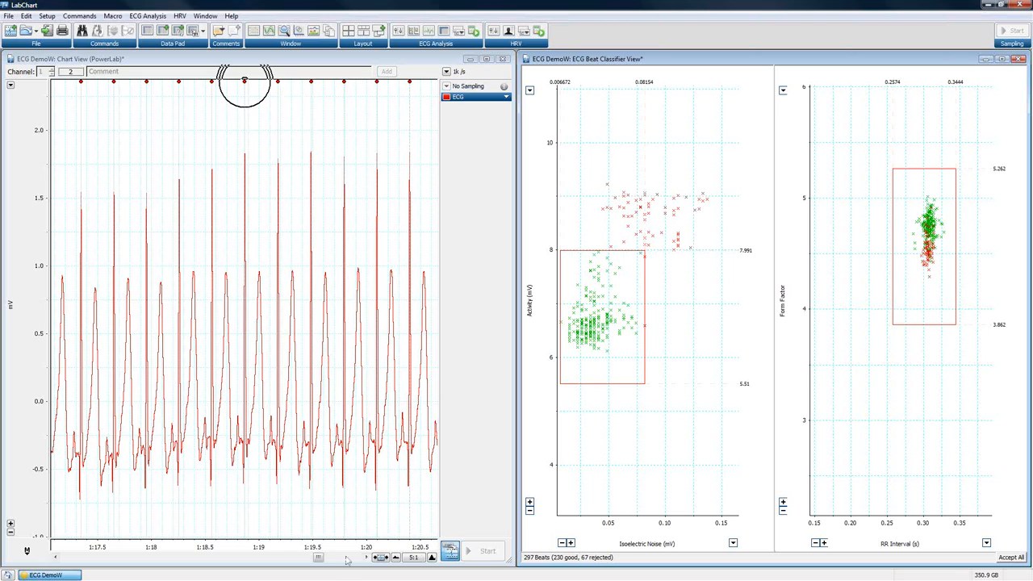
Show the rejected beats around 1:24 in the chart at 2:1 horizontal compression.
drag(319, 559, 336, 558)
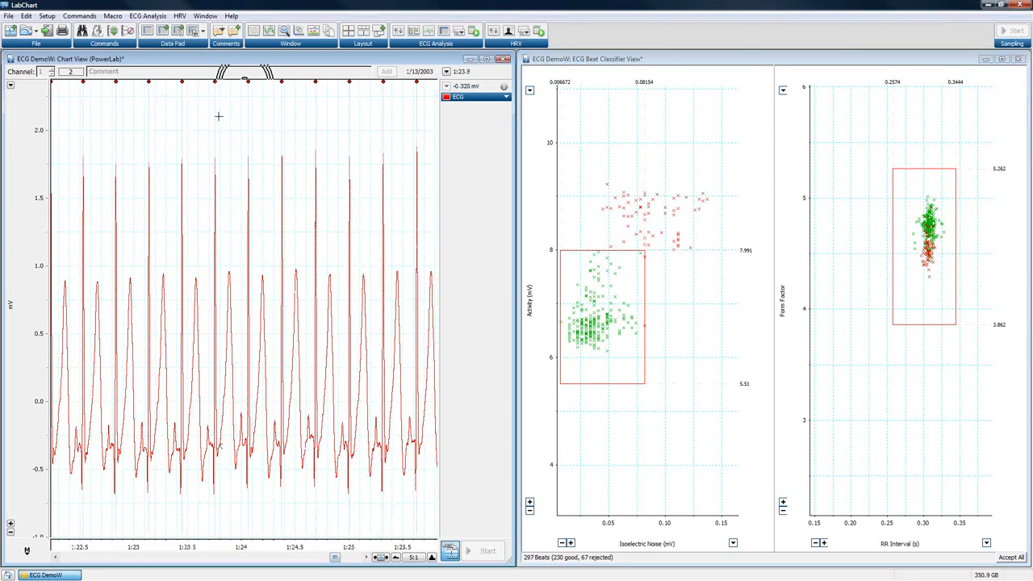
click(412, 557)
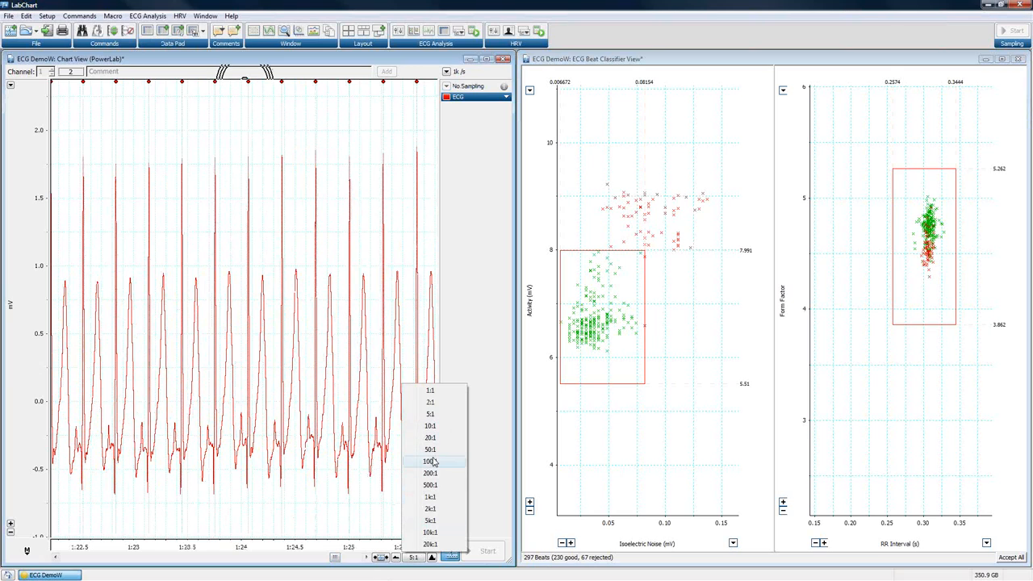
click(430, 402)
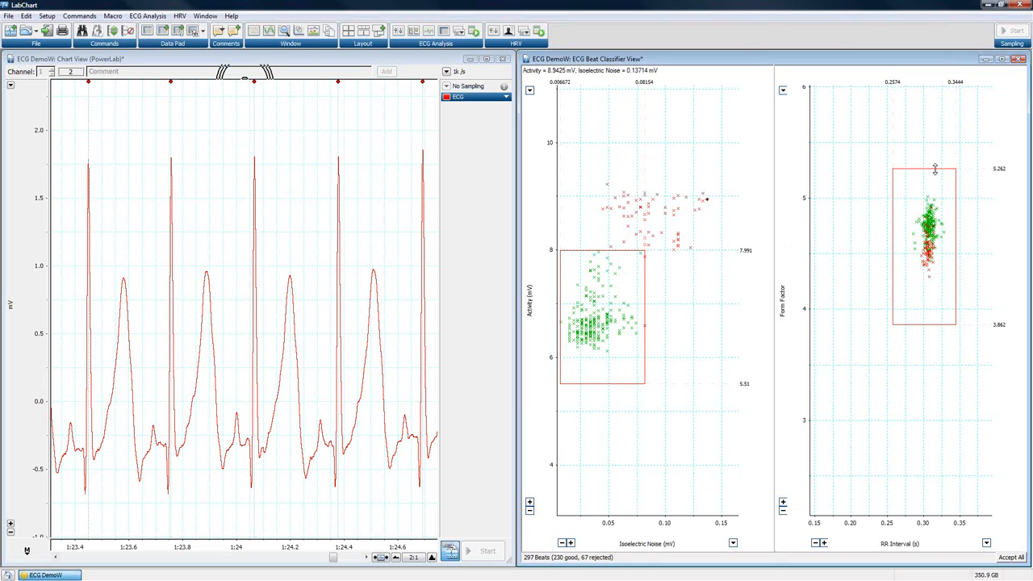
Lower the maximum Form Factor to about 4.72, and locate beats above that limit in the chart.
drag(935, 169, 935, 230)
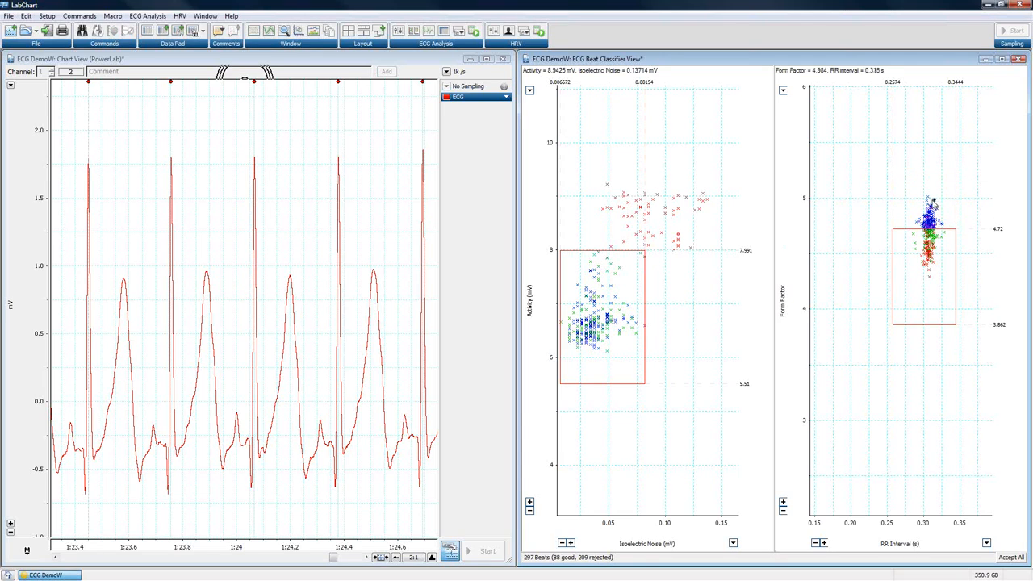
click(928, 197)
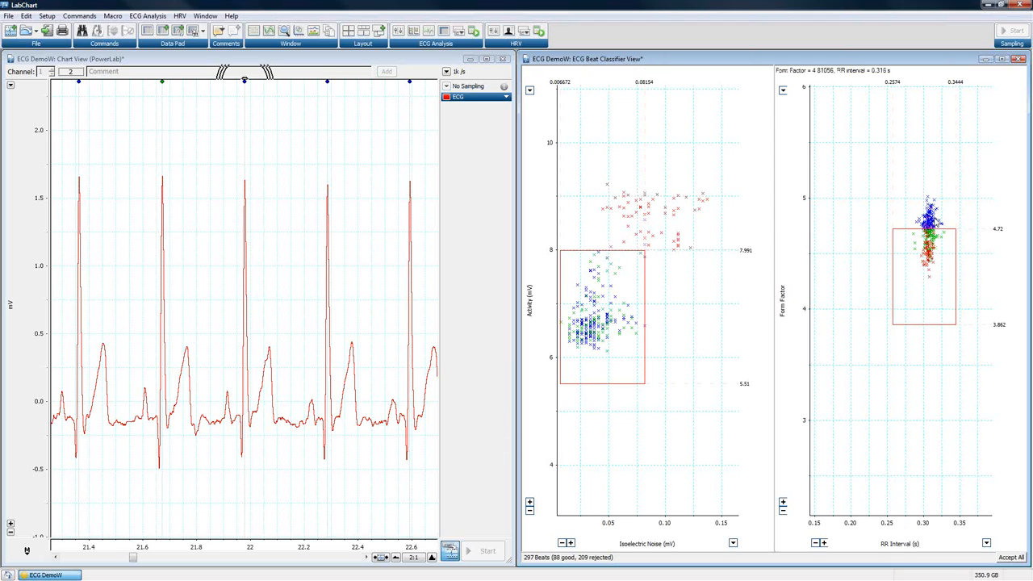
click(933, 212)
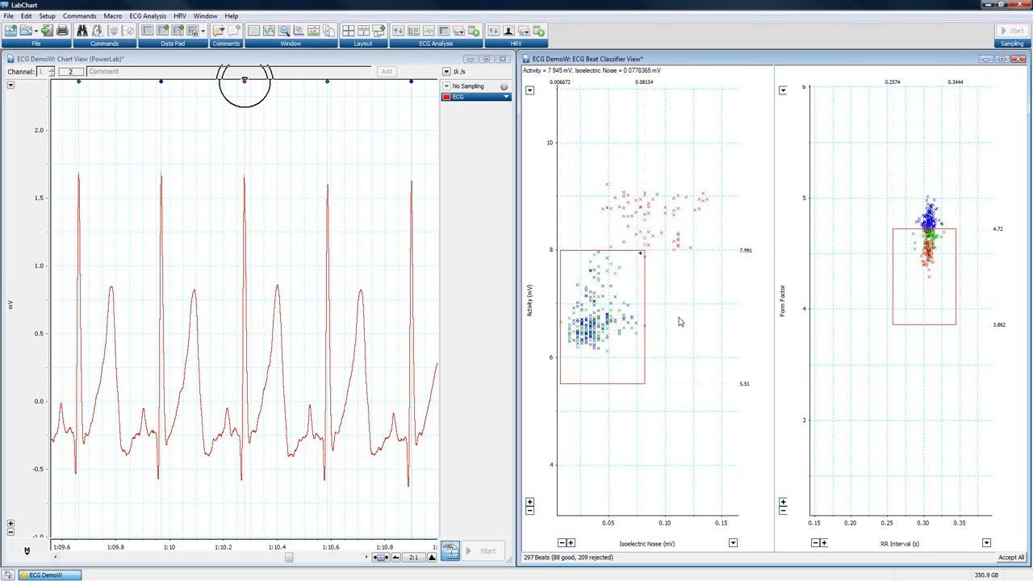
click(147, 15)
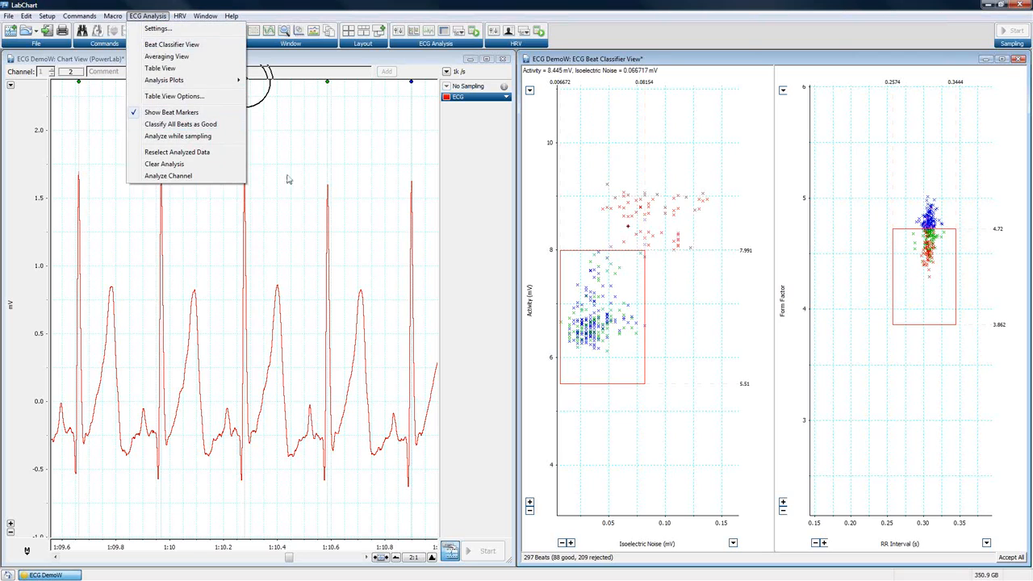
click(434, 59)
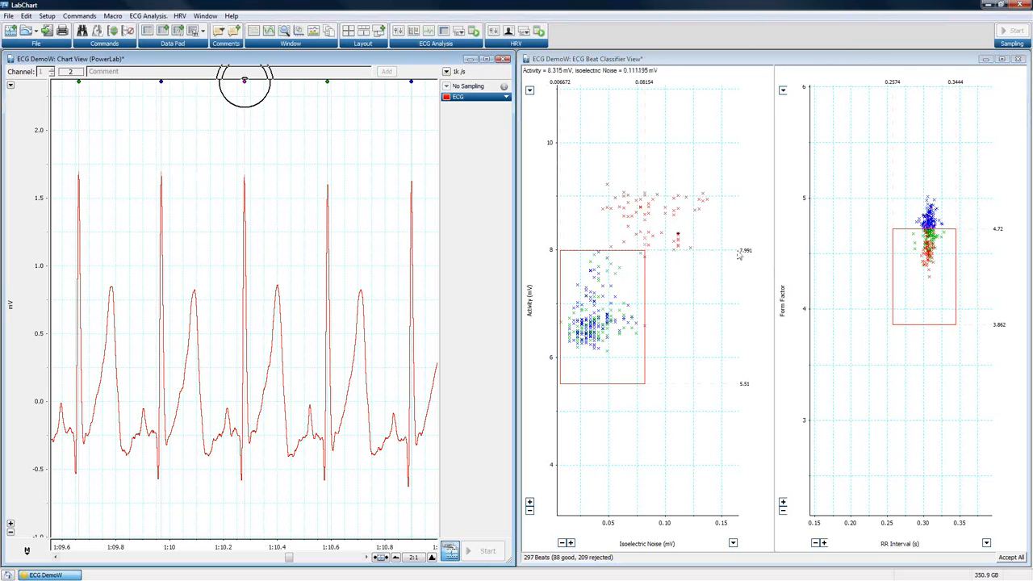
Widen the limits to about 9.35 mV Activity and 0.151 mV Isoelectric Noise, and classify all beats as good.
drag(640, 255, 644, 177)
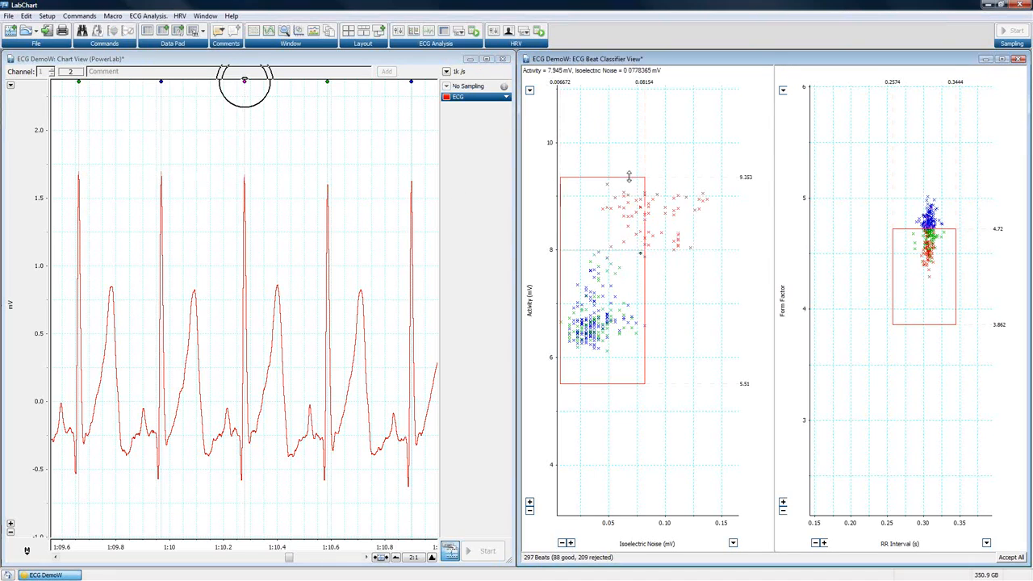
drag(645, 285, 723, 279)
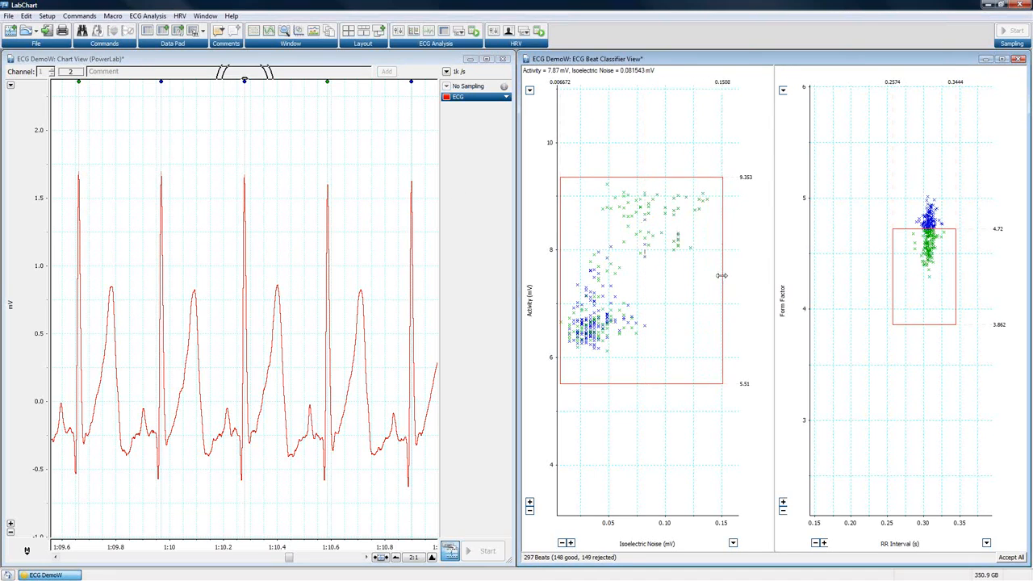
click(148, 16)
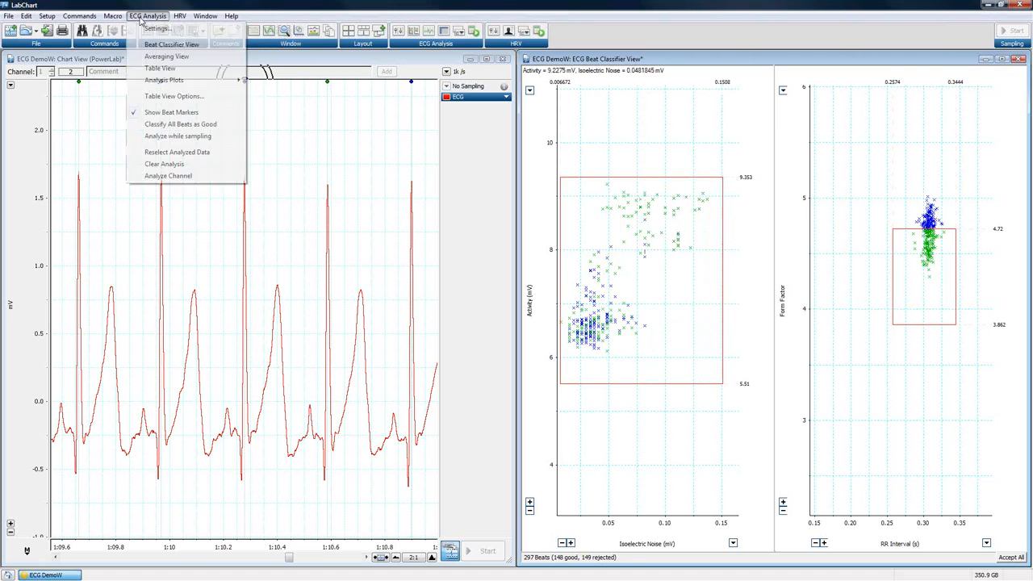
click(162, 125)
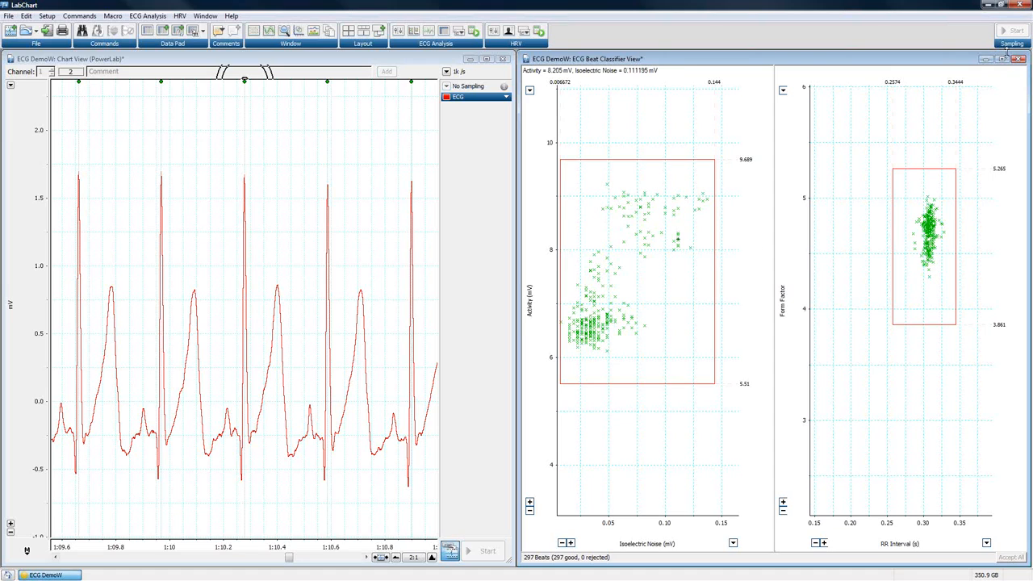
Replace the Beat Classifier View with the ECG Averaging View, smart-tiled beside the chart.
click(1019, 59)
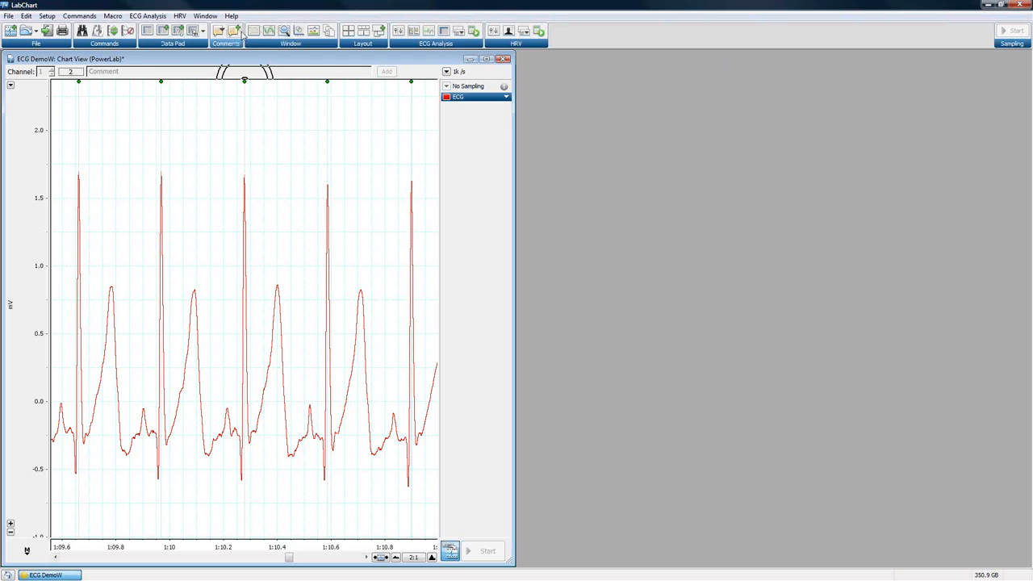
click(430, 32)
drag(170, 201, 686, 142)
click(350, 32)
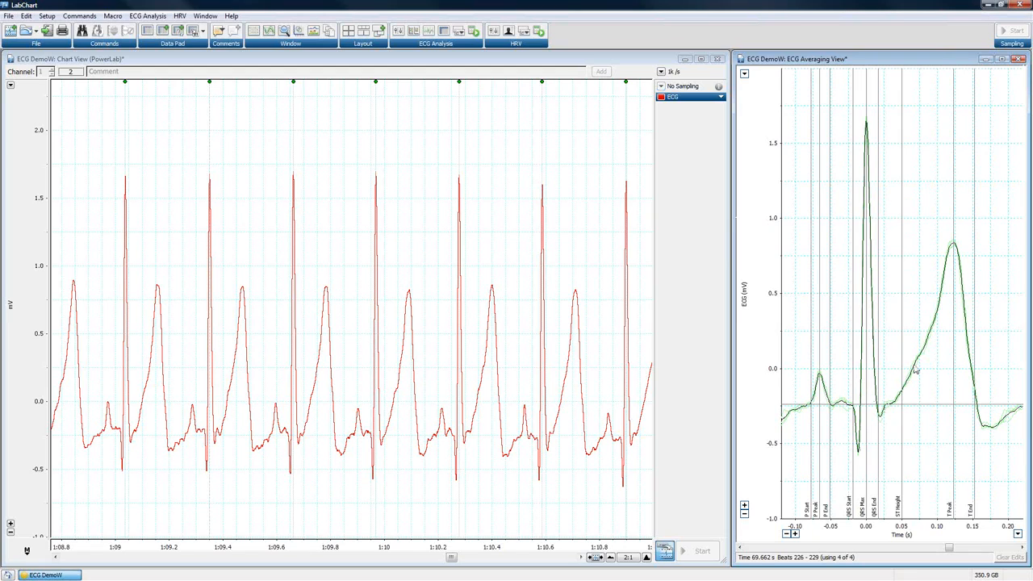
Page back through the averaged waveforms from beats 226–229 to beats 130–133, checking marker placement on each.
click(832, 548)
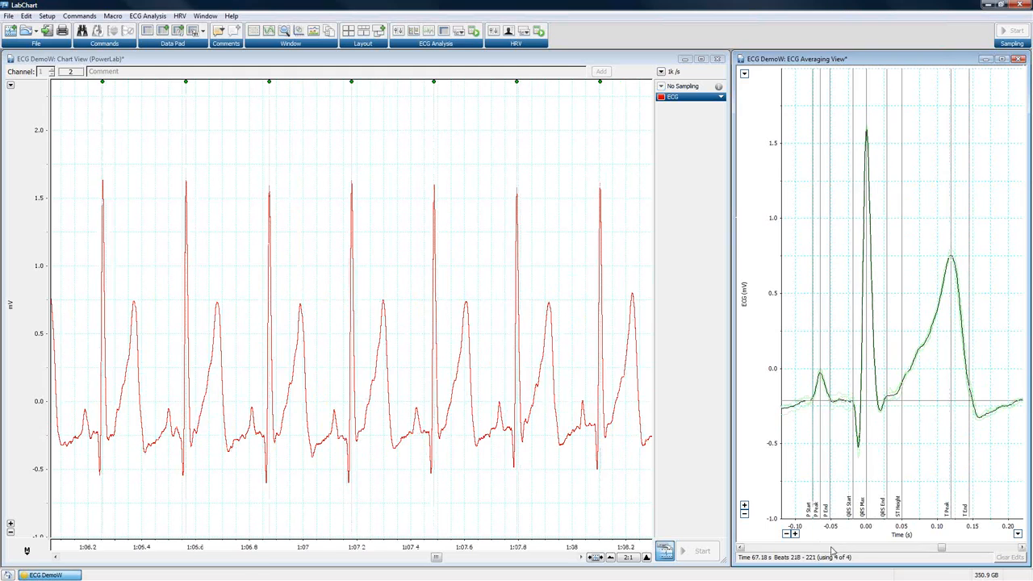
click(821, 551)
click(795, 552)
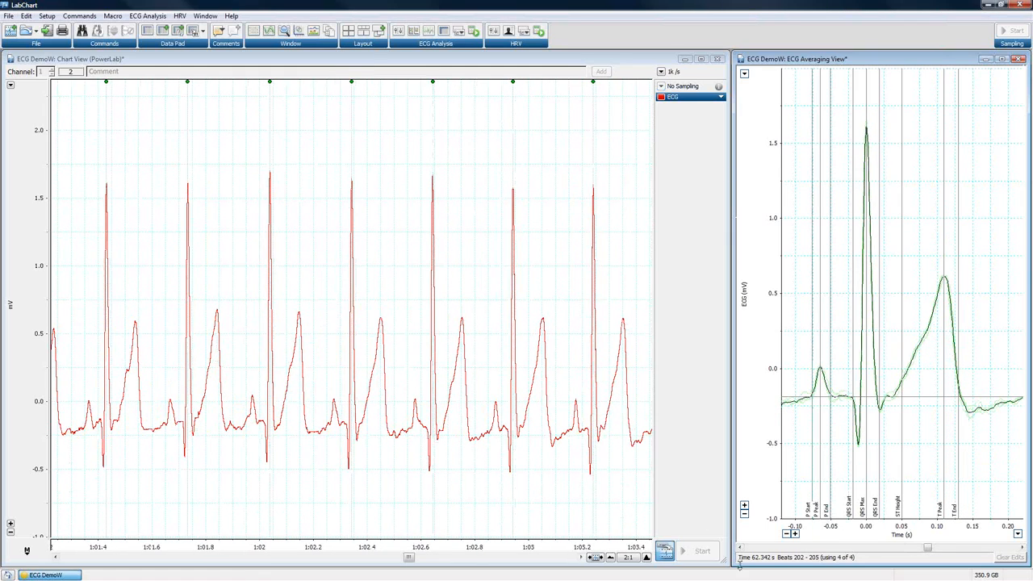
click(767, 552)
click(769, 553)
click(768, 551)
click(768, 552)
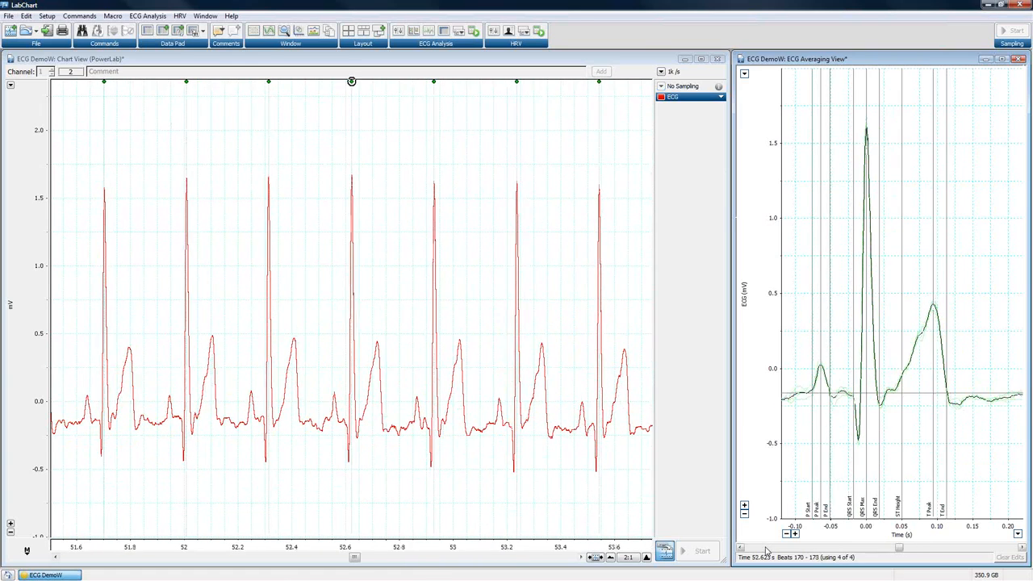
click(768, 551)
click(768, 551)
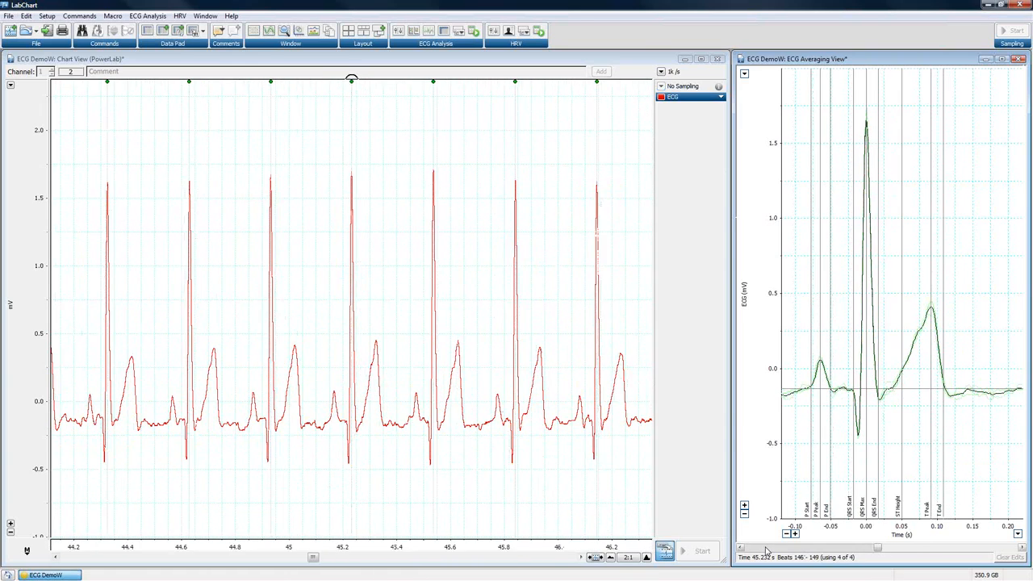
click(767, 551)
click(768, 552)
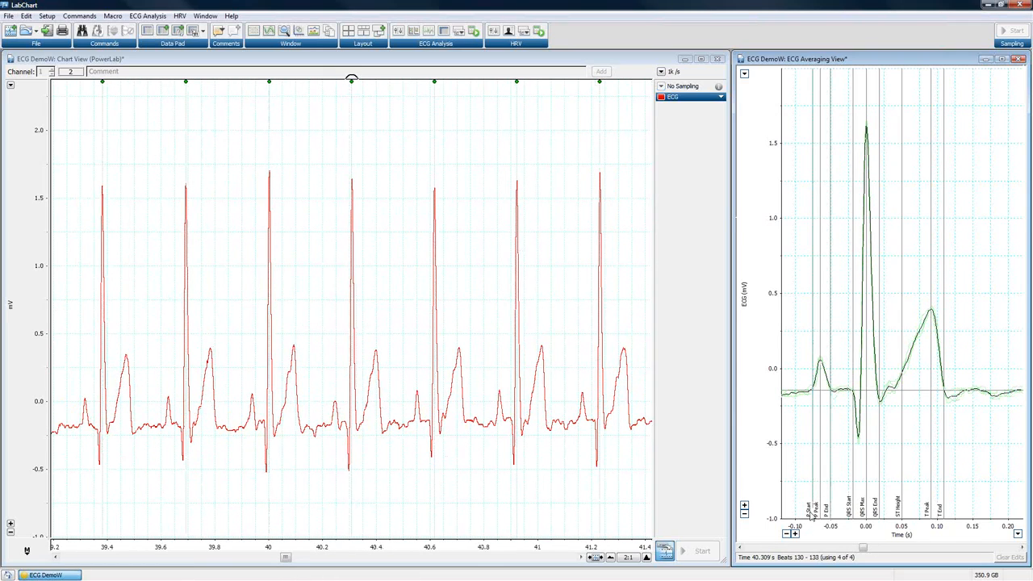
Remove the P Start, P Peak and P End markers from the averaged waveform of beats 130–133.
right_click(810, 517)
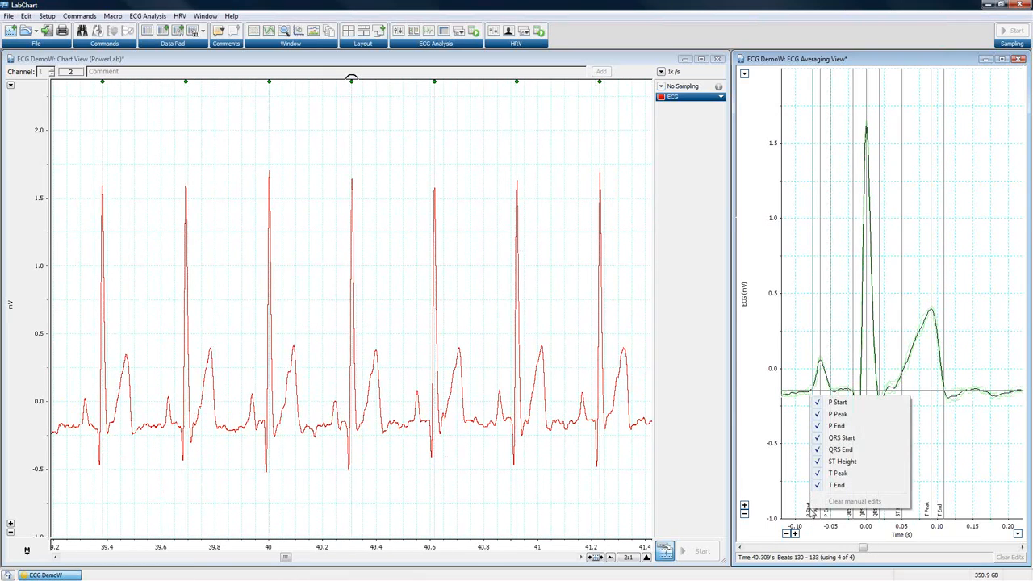
click(963, 443)
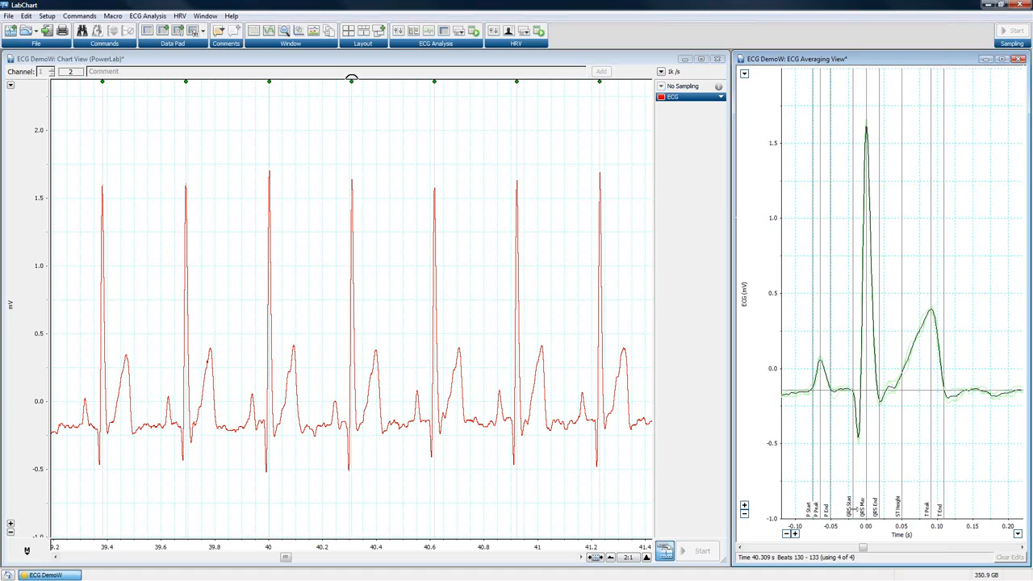
right_click(854, 494)
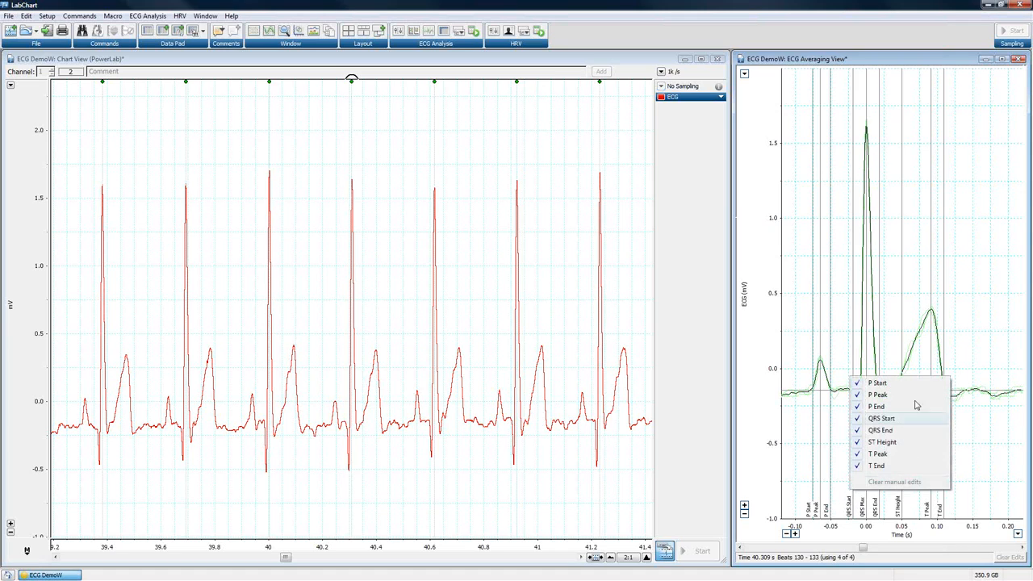
click(875, 383)
right_click(862, 441)
click(901, 459)
right_click(877, 416)
click(901, 444)
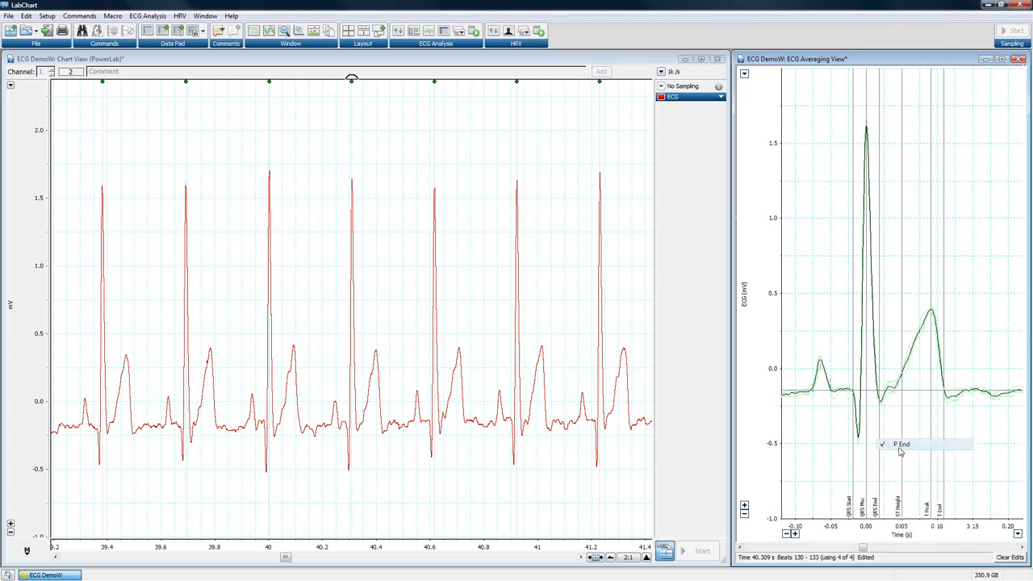
Restore the P Start, P Peak and P End markers on the averaged waveform.
right_click(854, 415)
click(871, 420)
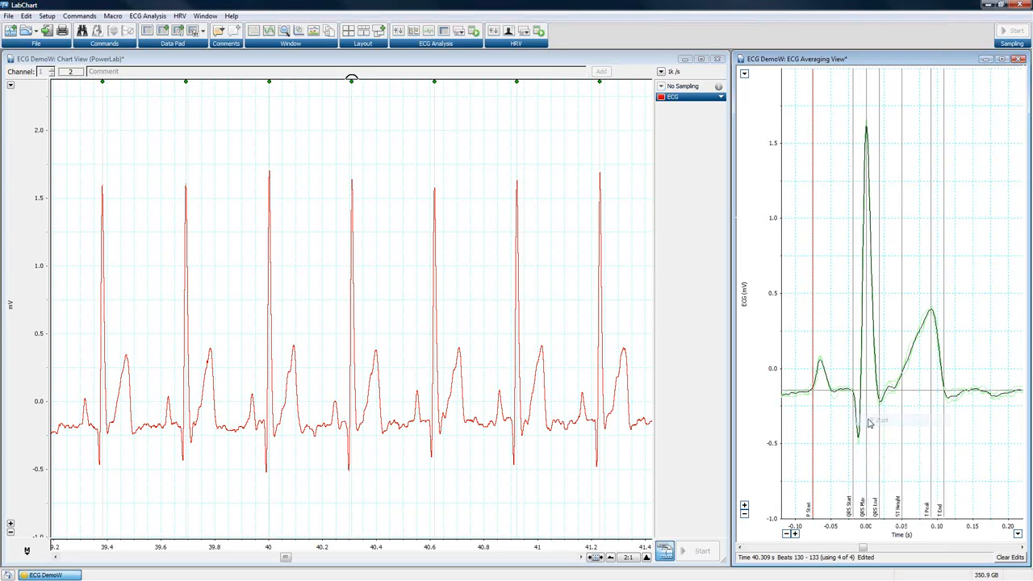
right_click(870, 419)
click(880, 437)
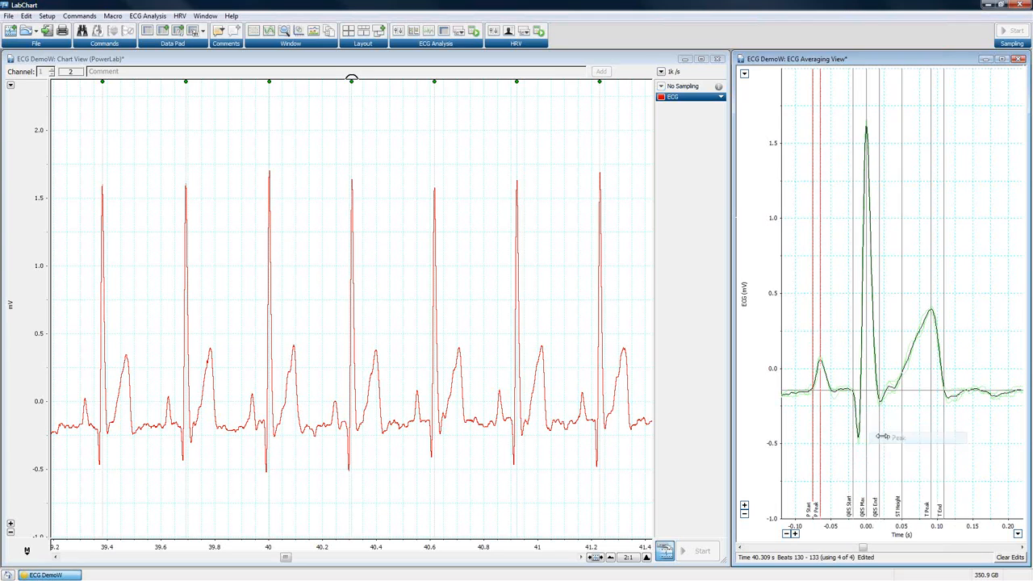
right_click(869, 429)
click(878, 460)
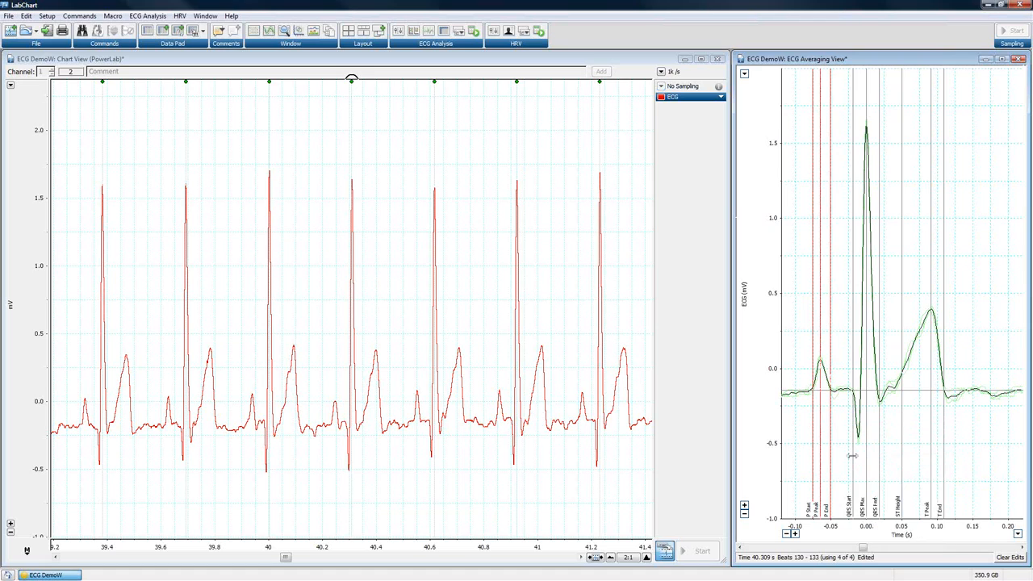
Try moving P Start to about -0.09 s and P End to about -0.04 s, and clear the manual edits.
mouse_move(829, 450)
mouse_down()
mouse_move(844, 450)
mouse_move(803, 449)
mouse_up()
right_click(830, 427)
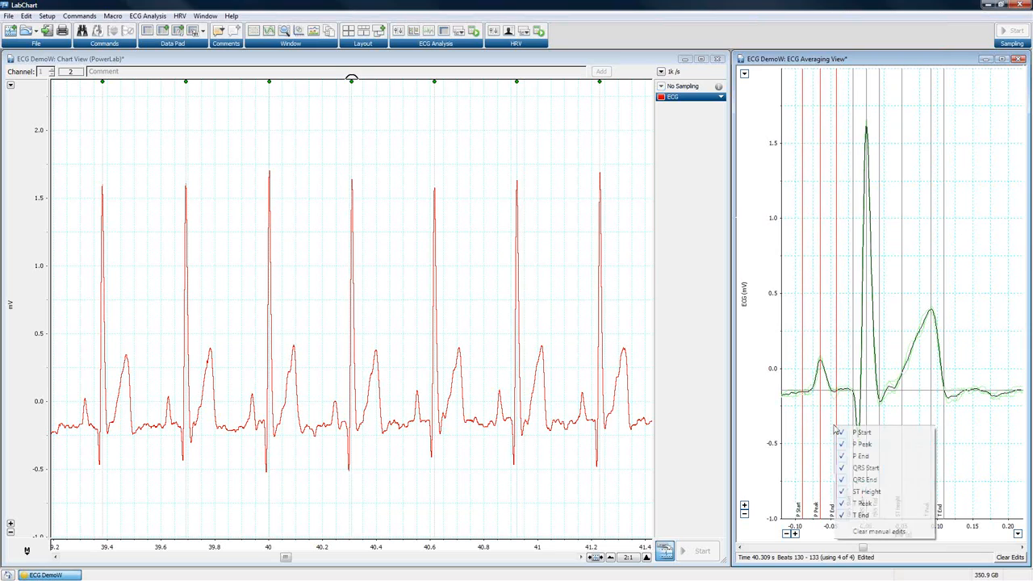
click(869, 532)
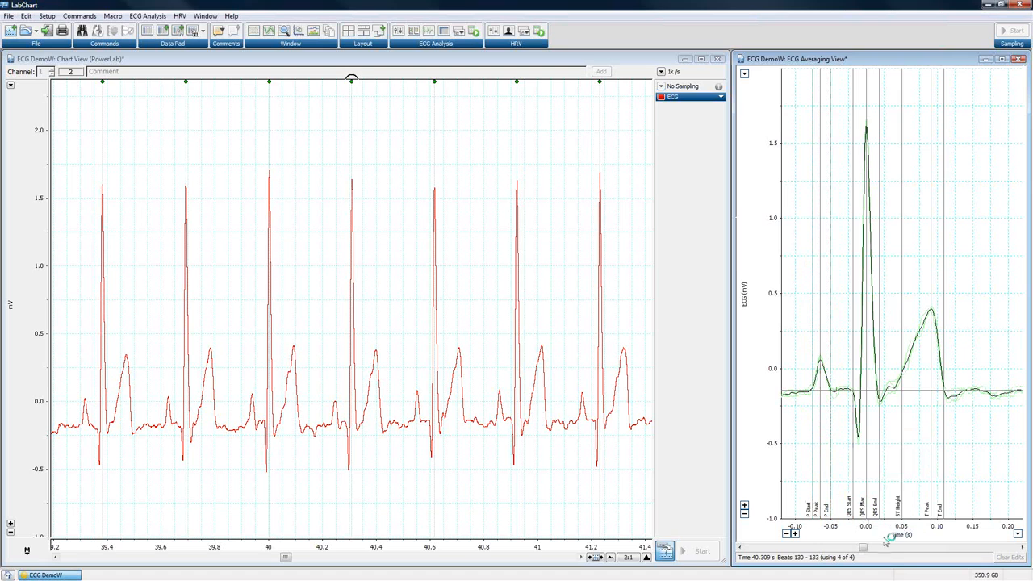
Page back through the earlier averaged waveforms to beats 106–109.
click(840, 550)
click(830, 550)
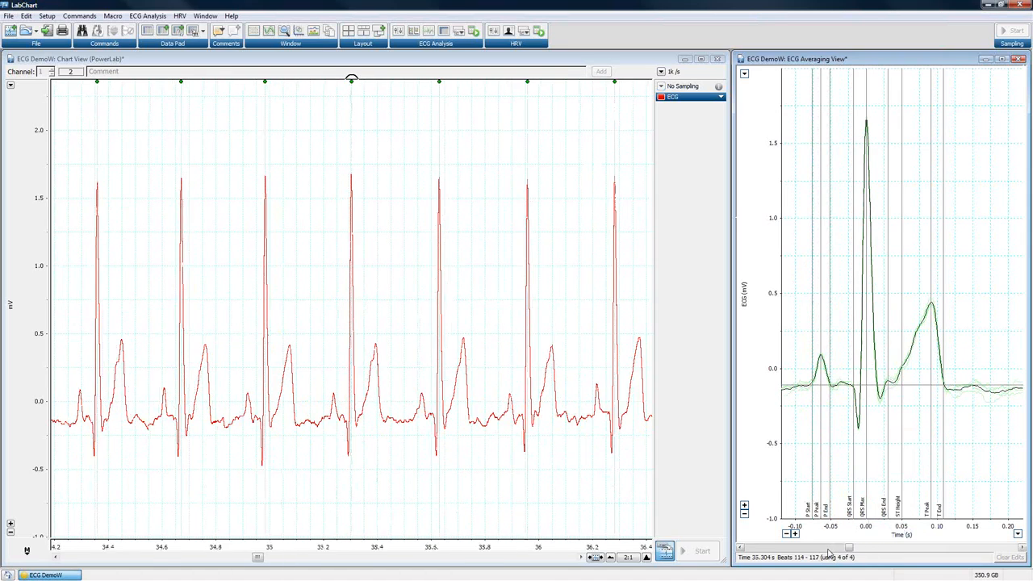
click(829, 550)
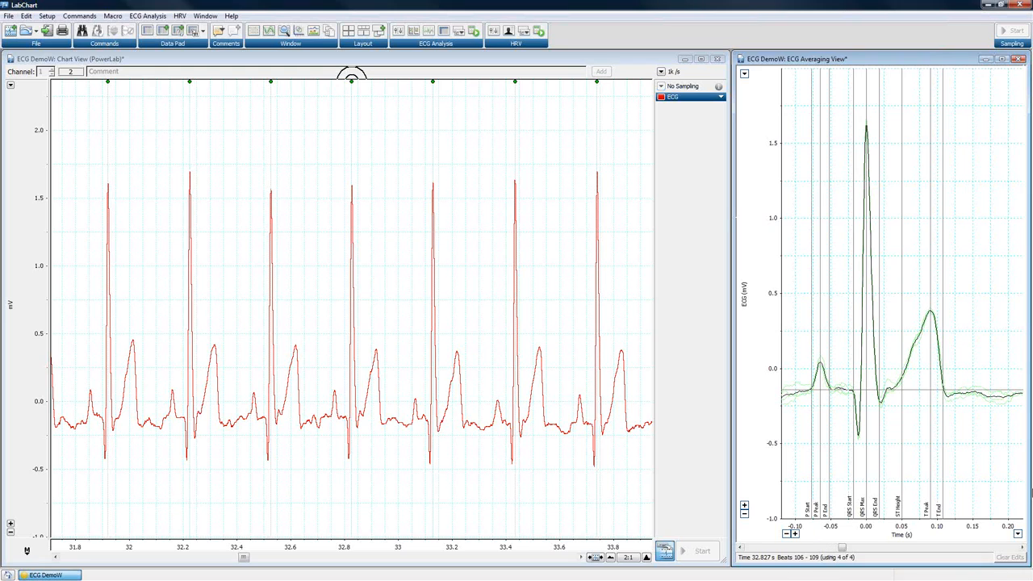
Close the ECG Averaging View, and open the ECG Analysis Table View maximized over the whole workspace.
click(1019, 60)
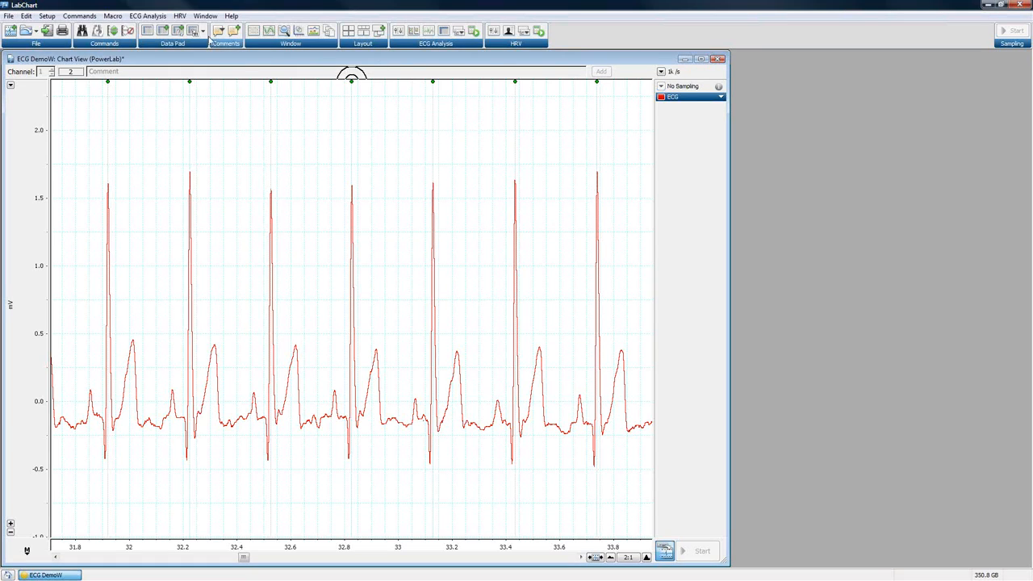
click(149, 15)
click(175, 70)
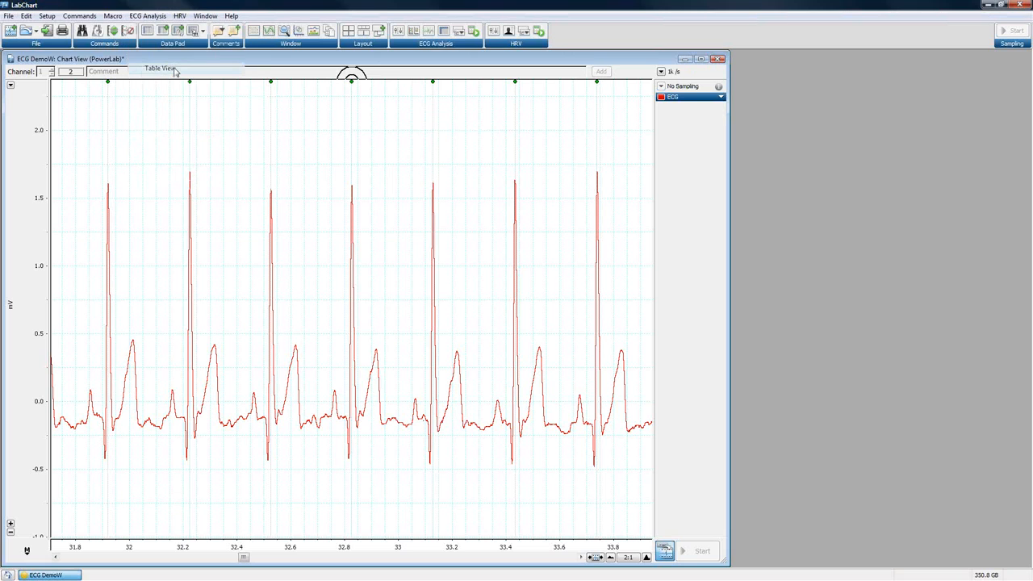
drag(402, 196, 797, 134)
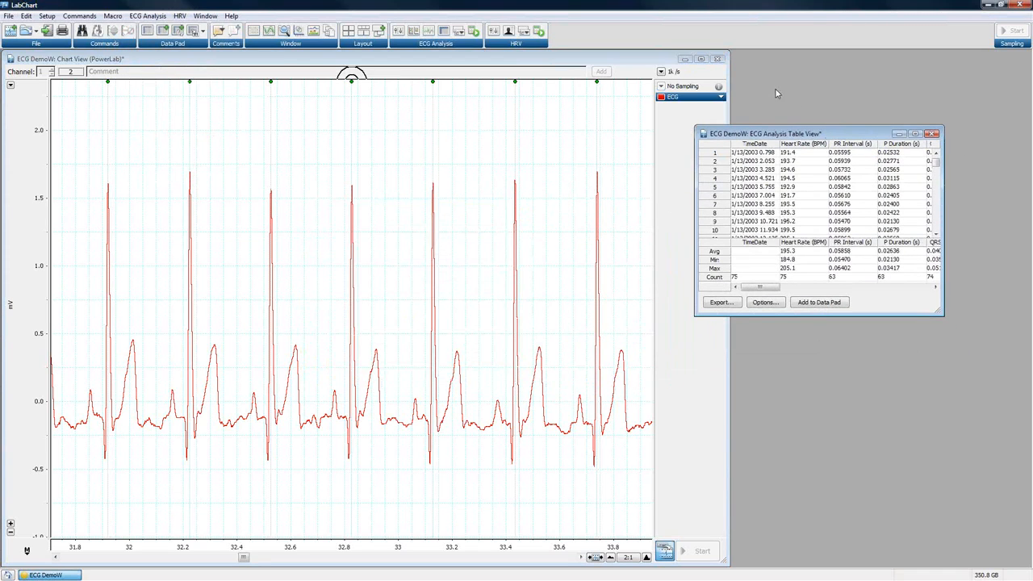
click(917, 134)
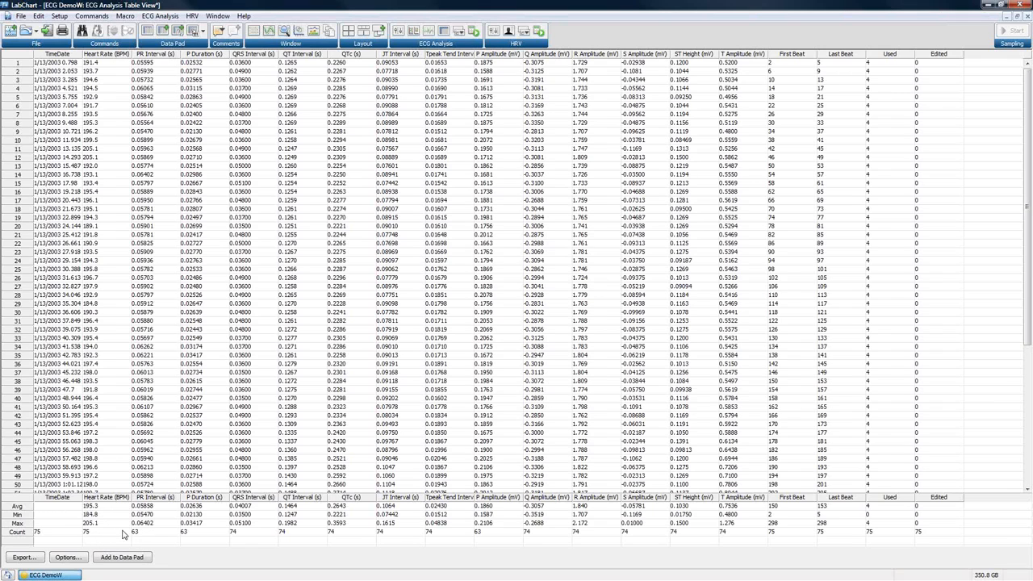
Examine the PR Interval and P Duration values in rows 32 to 60 and the summary counts below.
click(134, 333)
scroll(135, 333, down, 7)
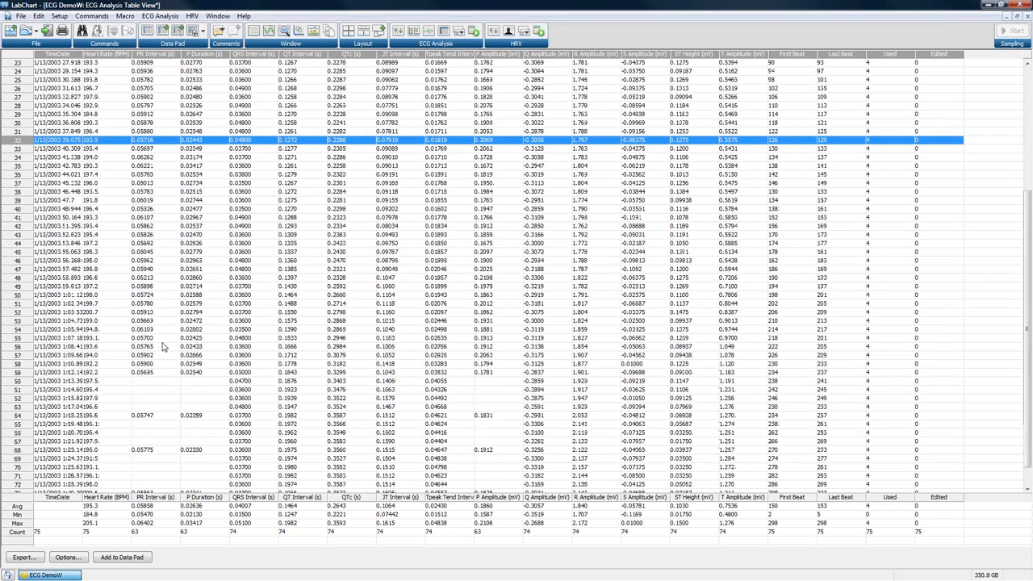
click(169, 376)
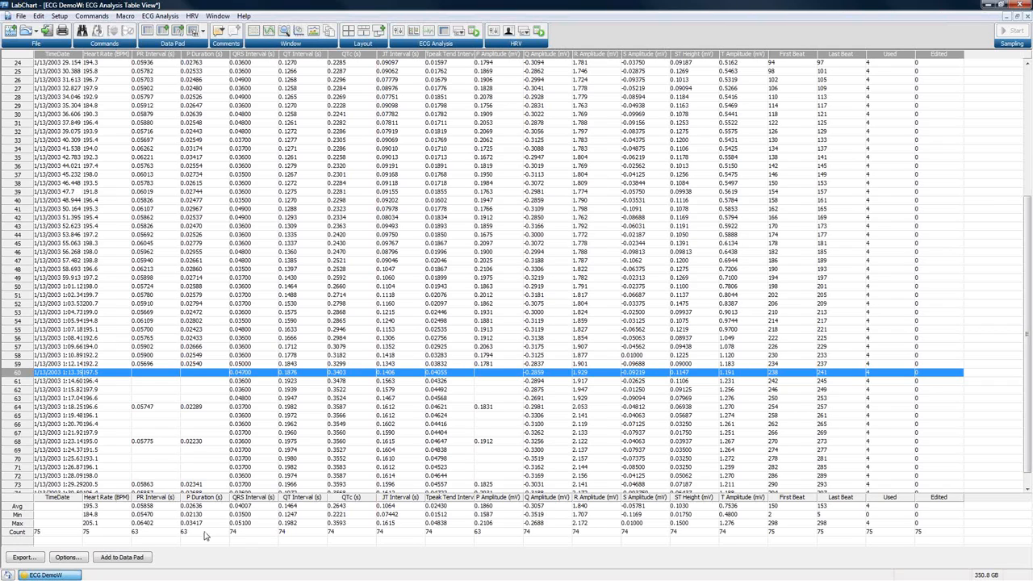
click(239, 536)
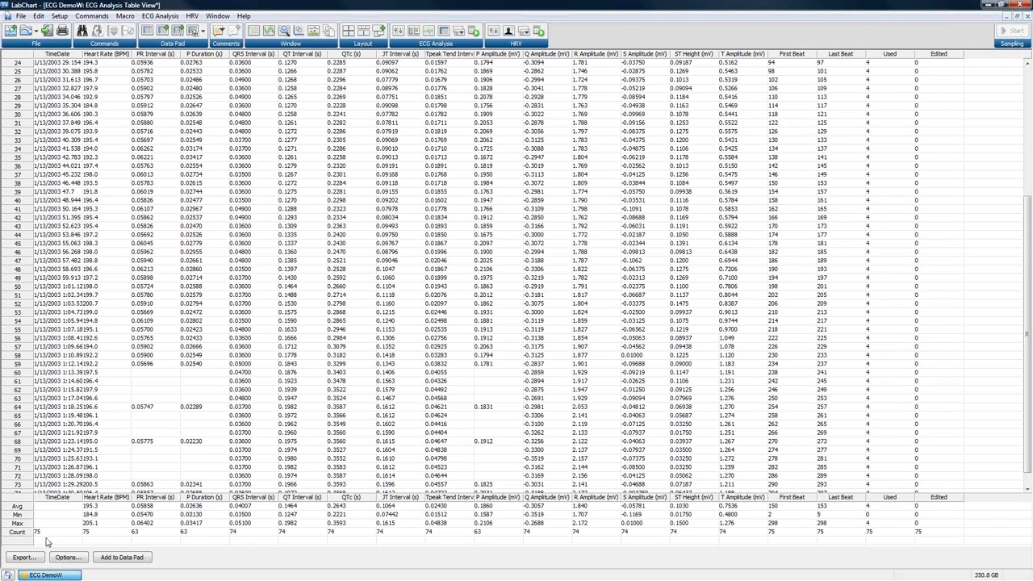
Check which file types are offered for exporting the table data, and leave without exporting.
click(24, 558)
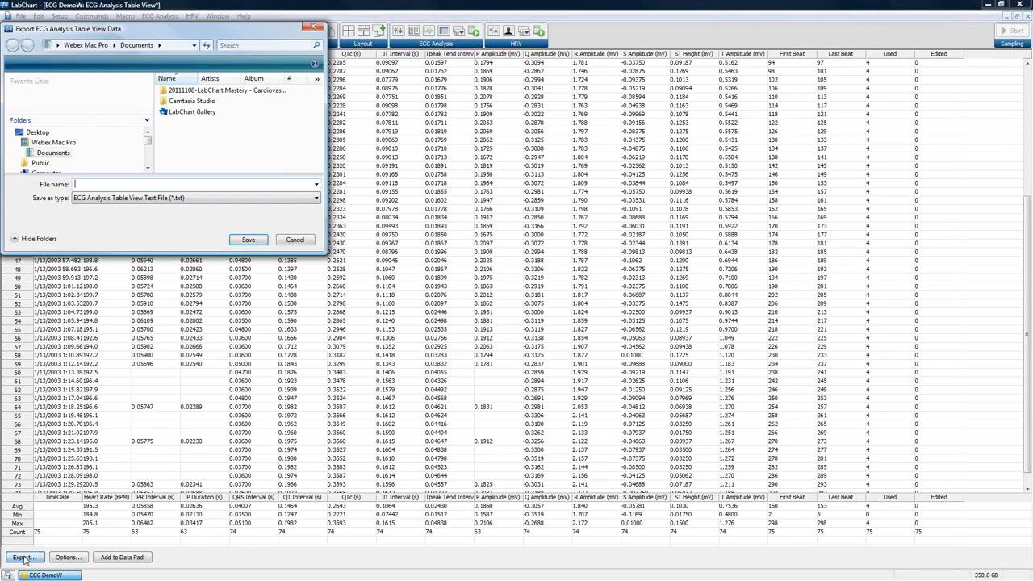
click(169, 199)
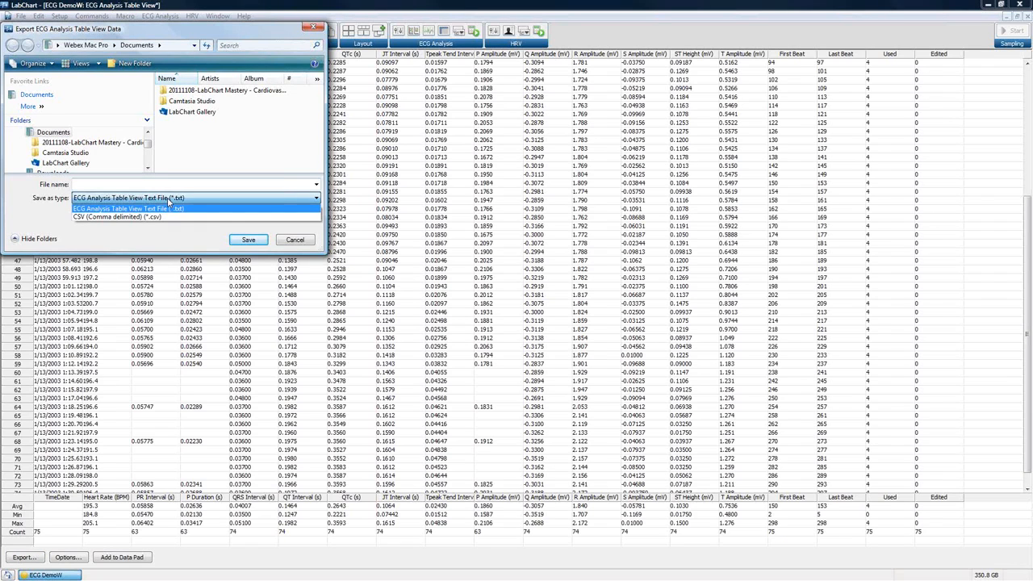
click(293, 243)
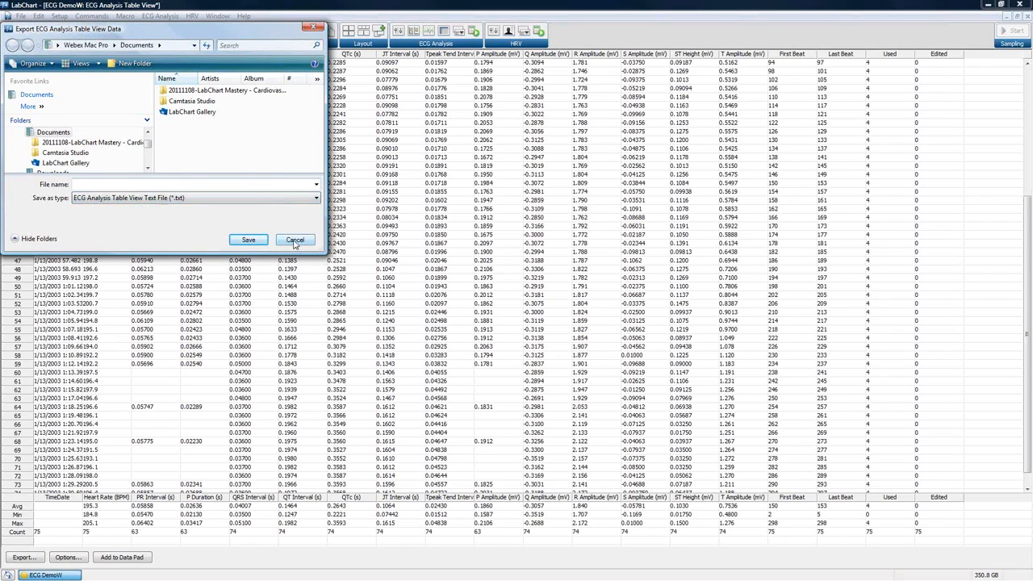
click(295, 242)
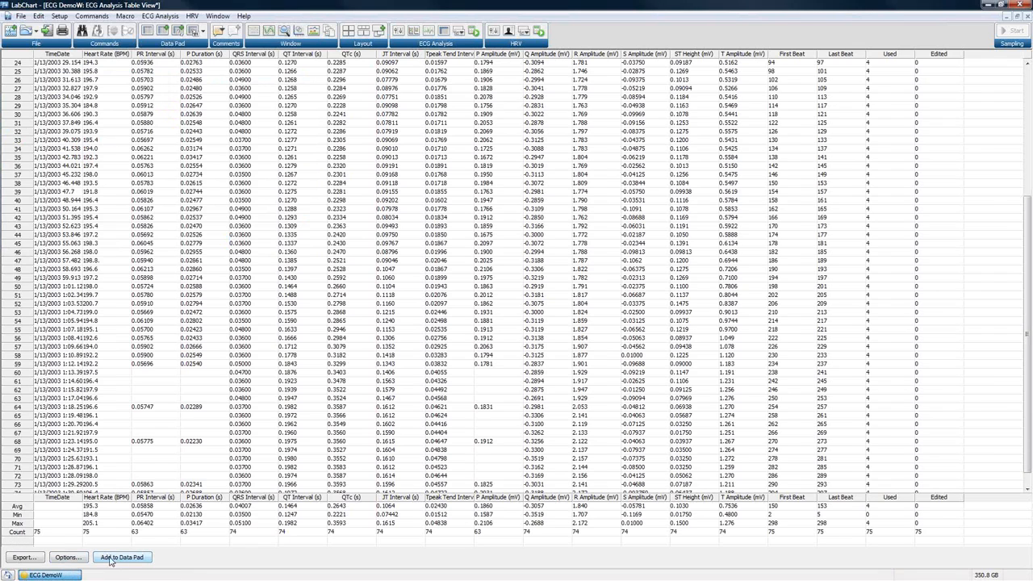
Try enabling the RR Interval column in the ECG Table View Options, and cancel the dialog.
click(69, 558)
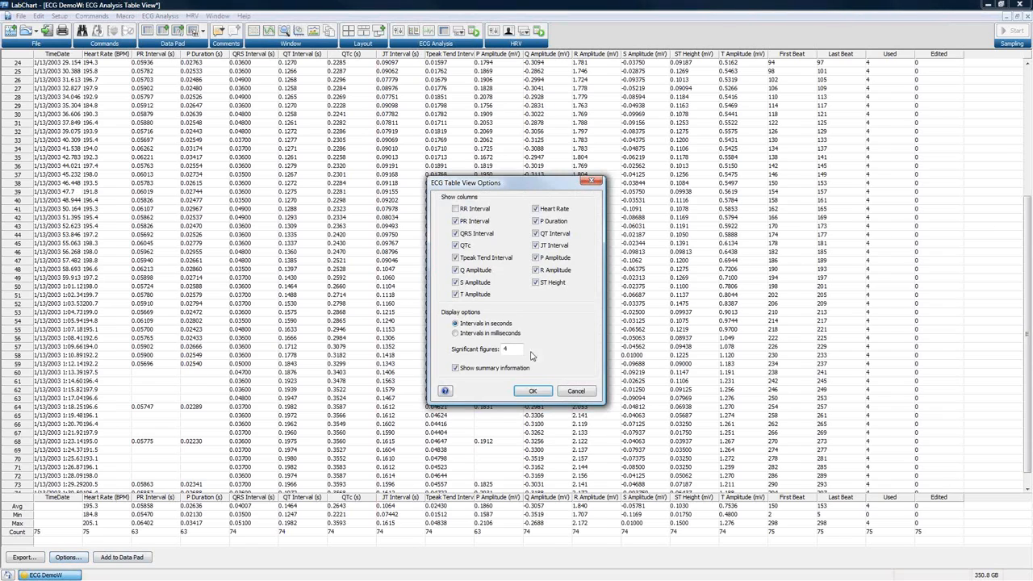
click(456, 210)
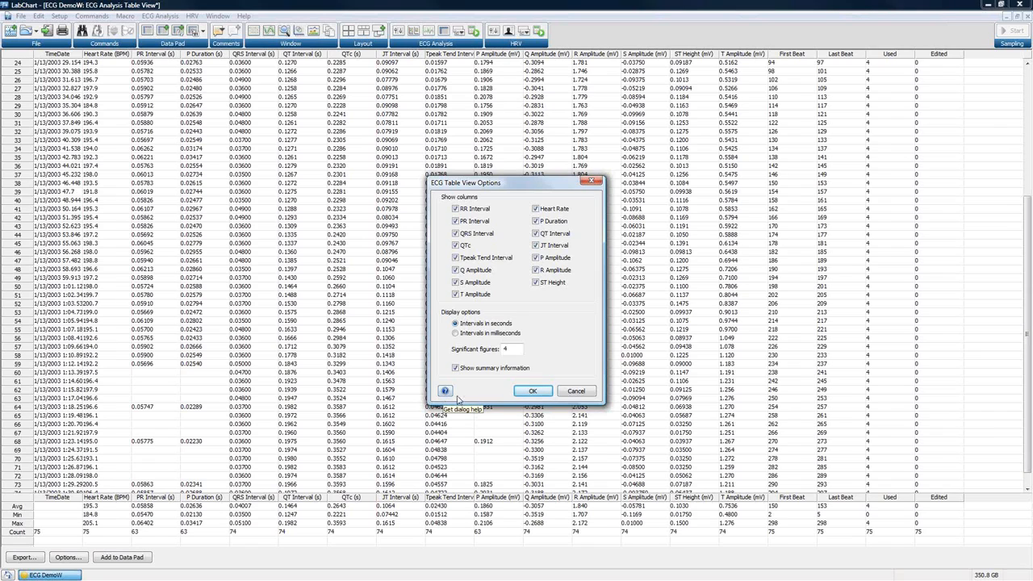
click(575, 394)
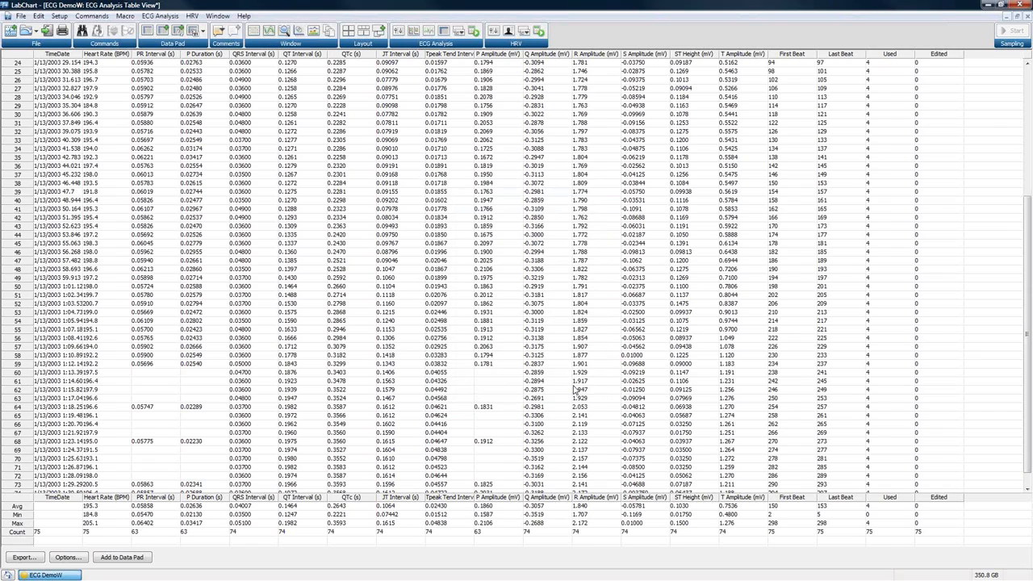
Close the Table View, and check the ECG Table View Options from the Chart View without changing them.
click(1027, 16)
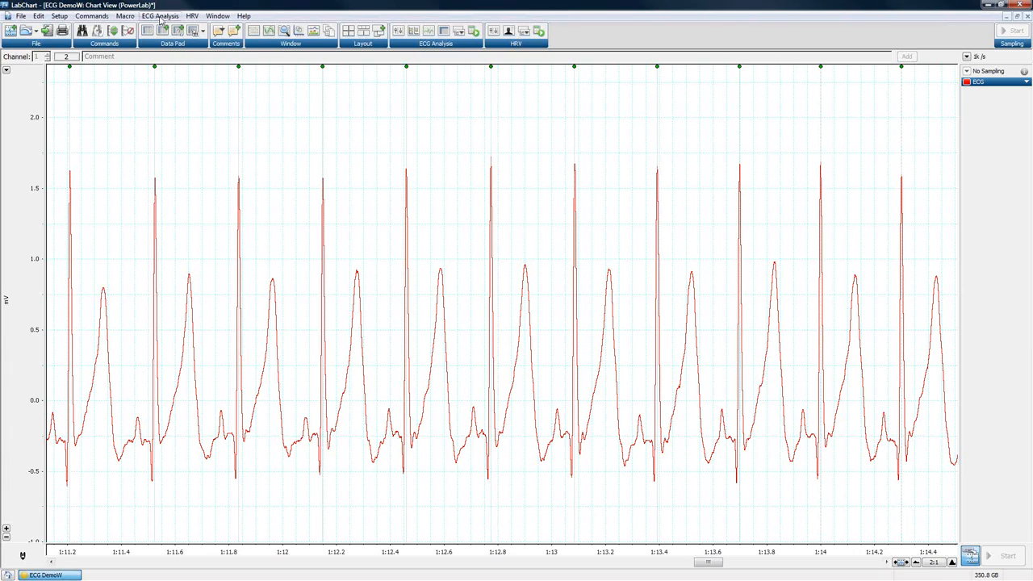
click(160, 17)
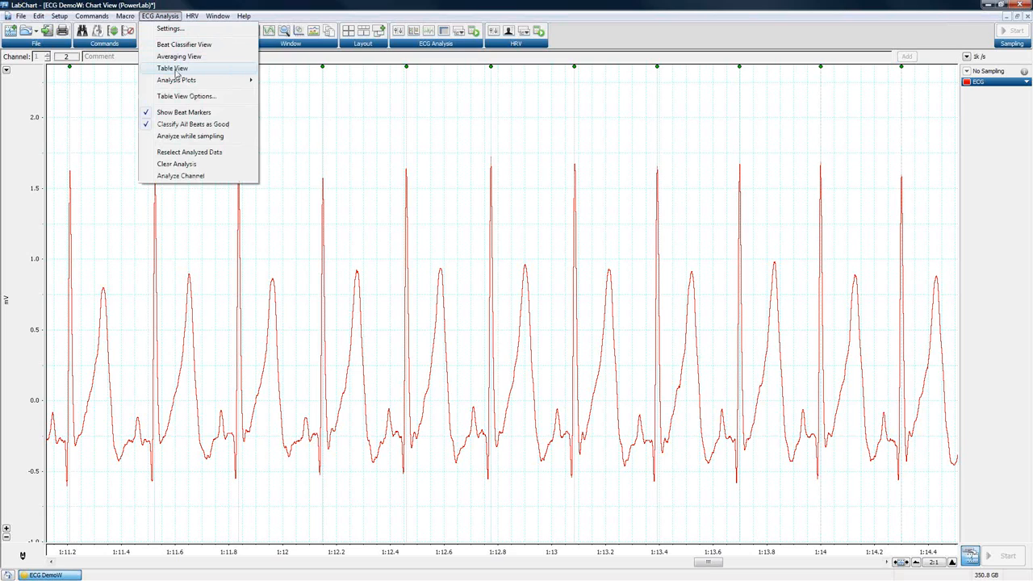
click(184, 97)
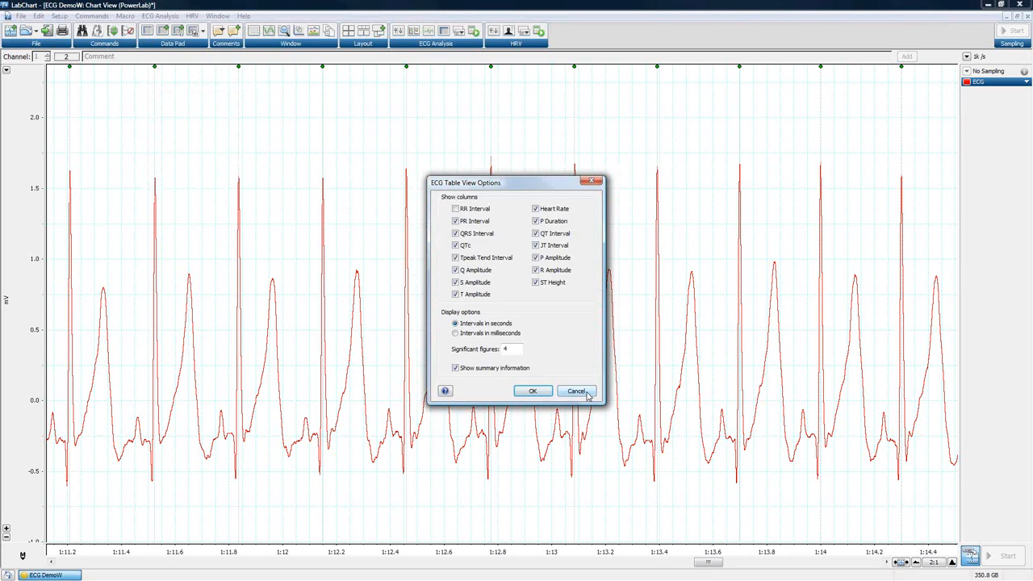
click(588, 394)
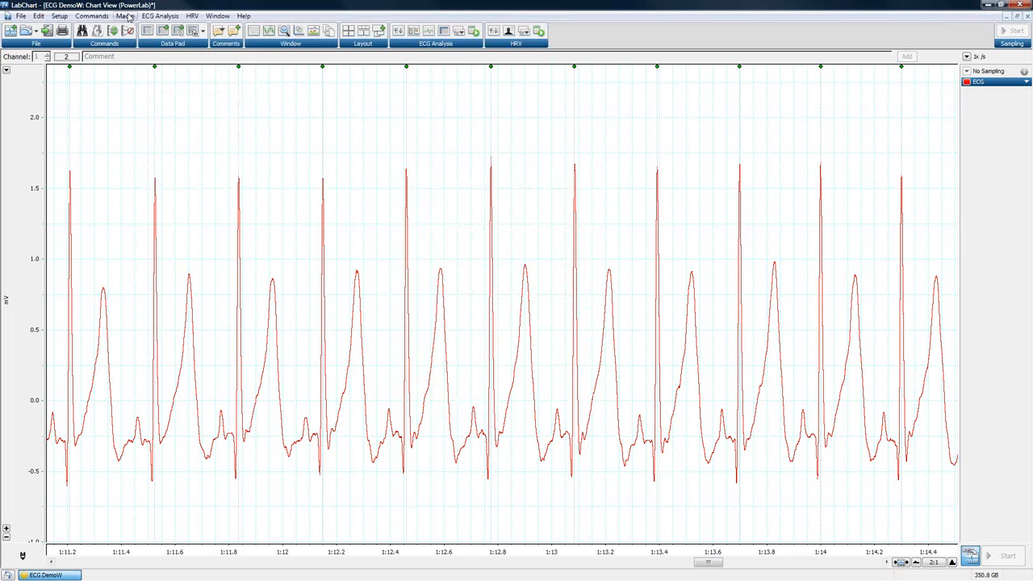
Open the QT/RR Plot and the QT/Time Plot of the analyzed ECG.
click(165, 19)
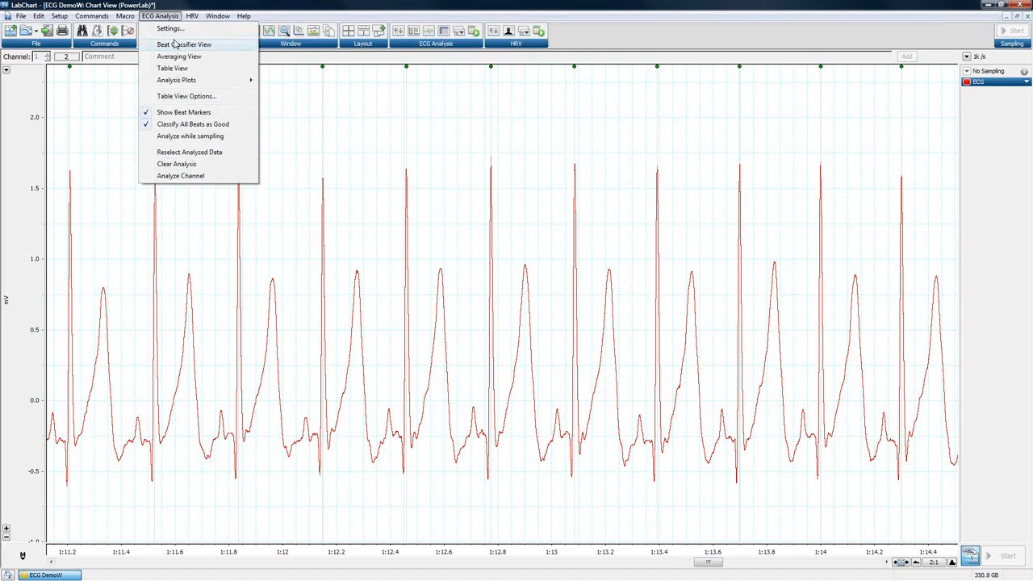
click(469, 174)
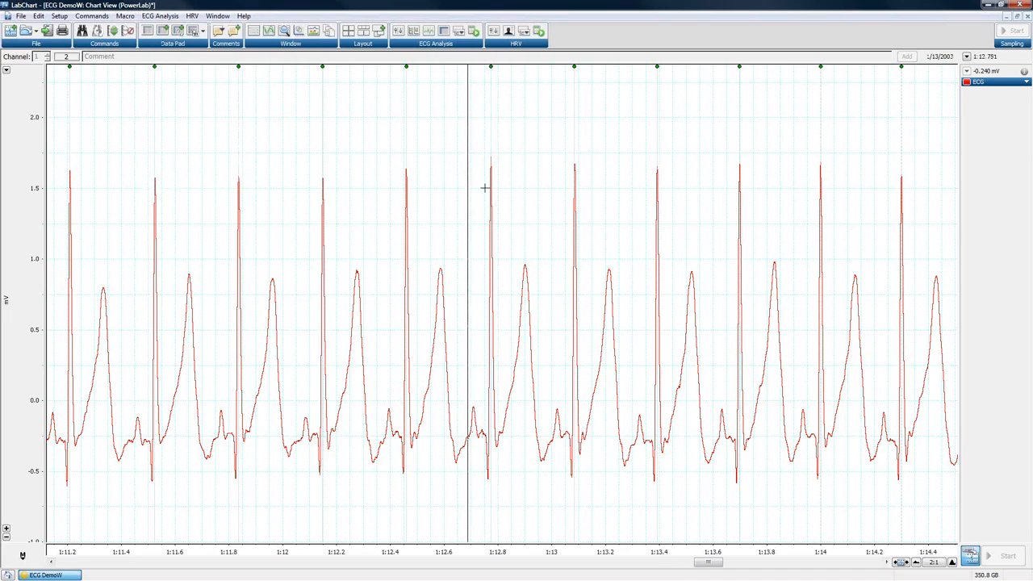
click(160, 16)
mouse_move(187, 83)
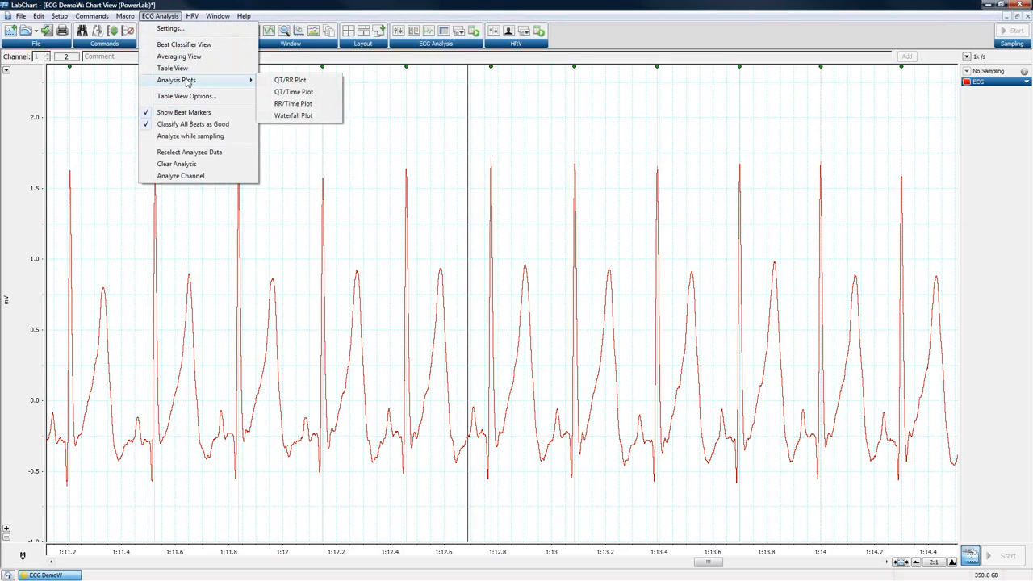
click(309, 82)
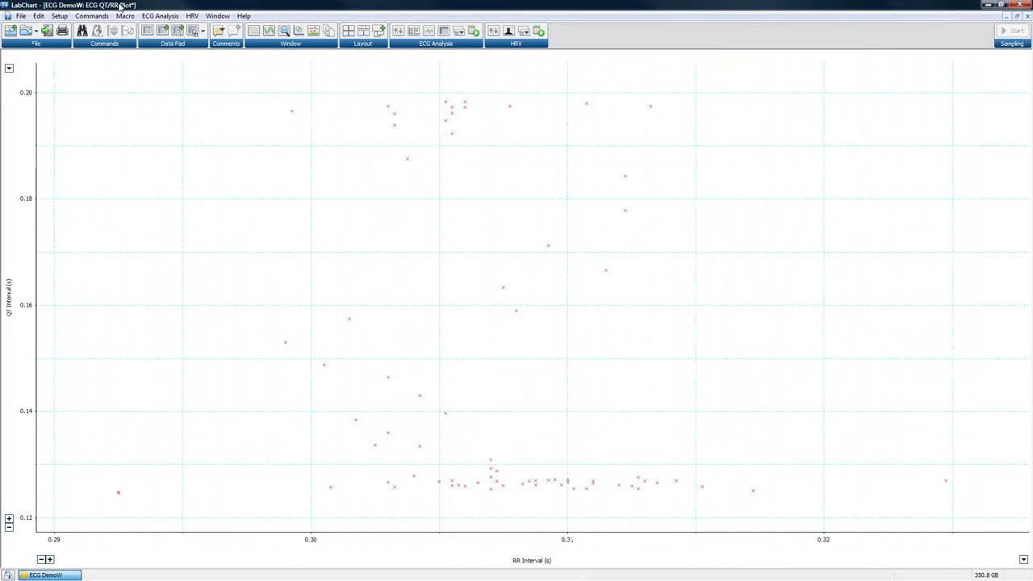
click(459, 31)
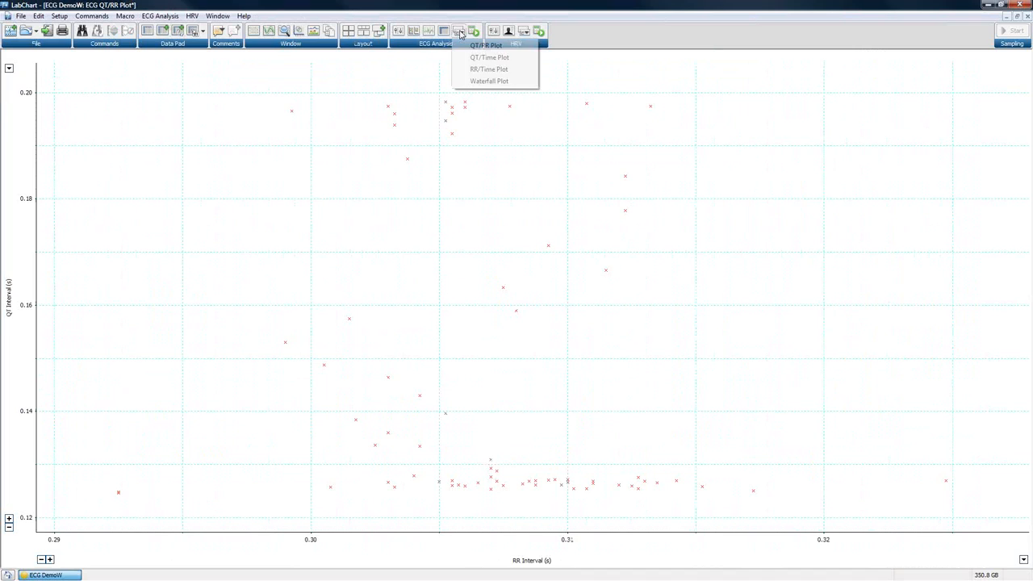
click(490, 57)
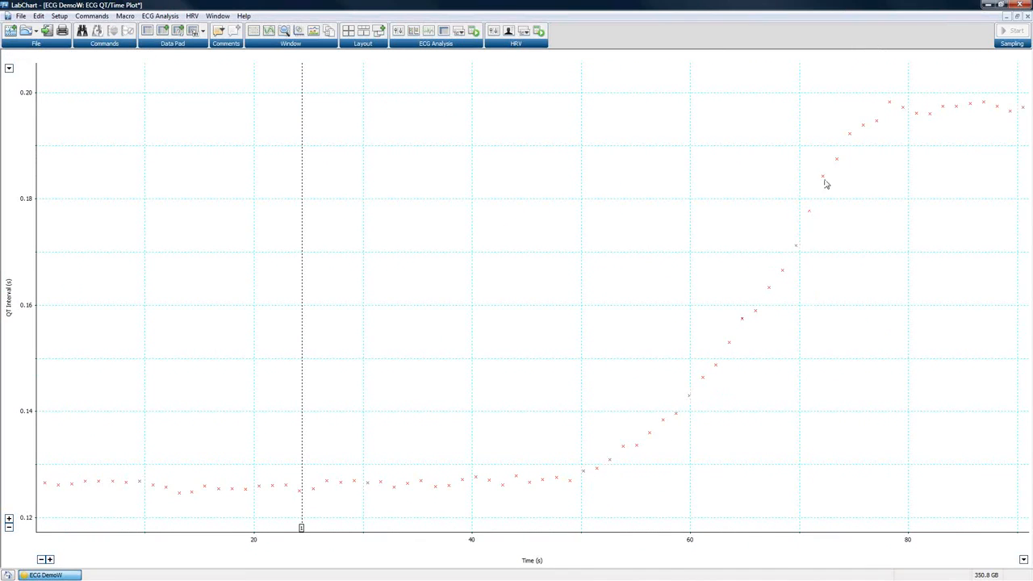
Tile the open windows and use individual points in the QT/RR and QT/Time plots to show their beats in the Chart View.
click(348, 31)
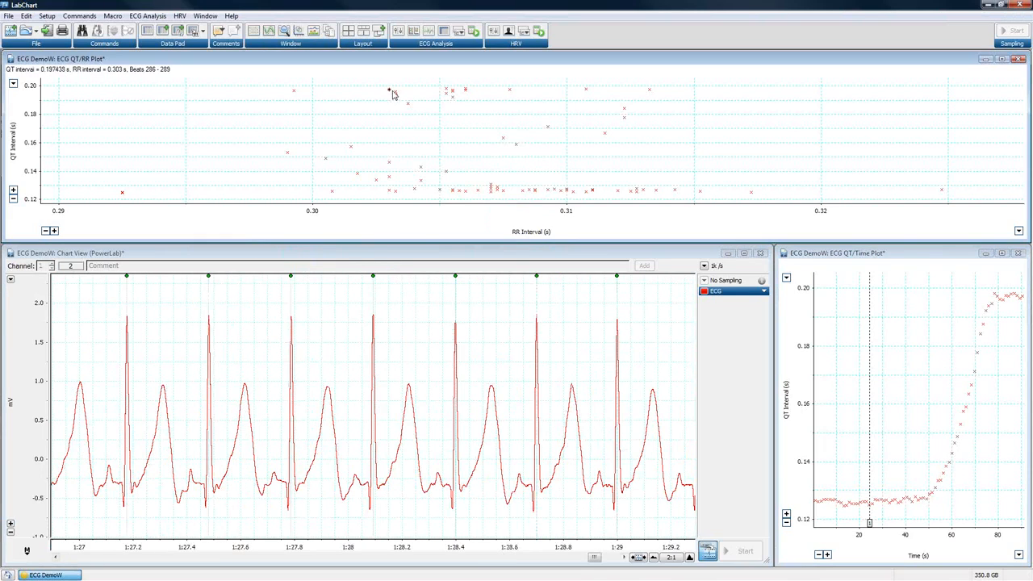
click(392, 166)
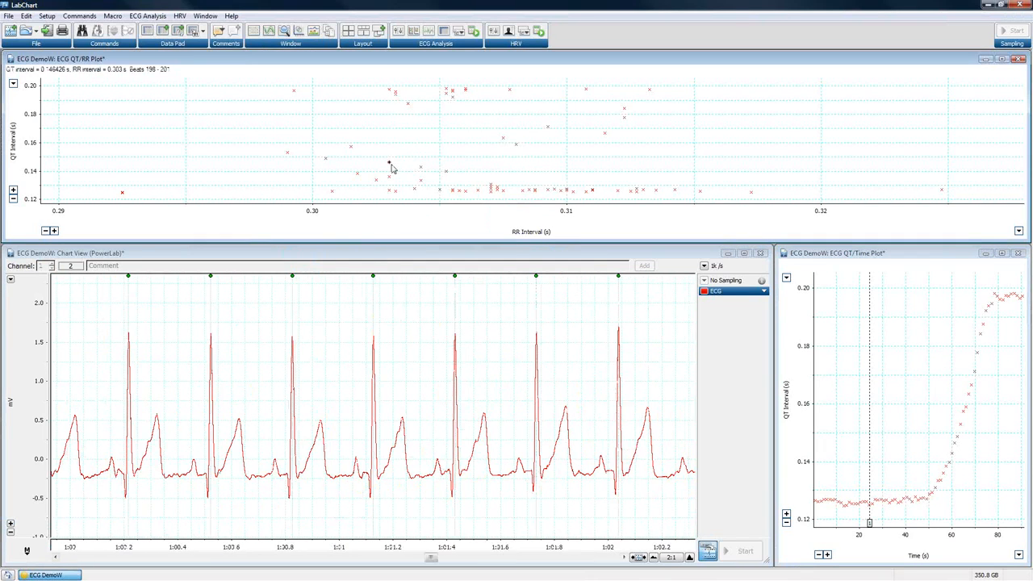
click(972, 393)
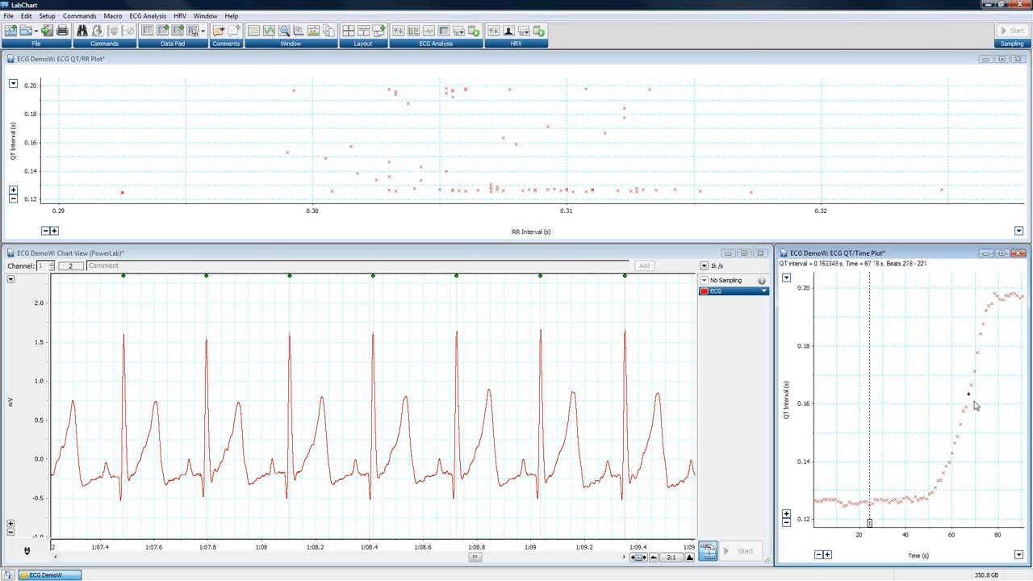
click(967, 409)
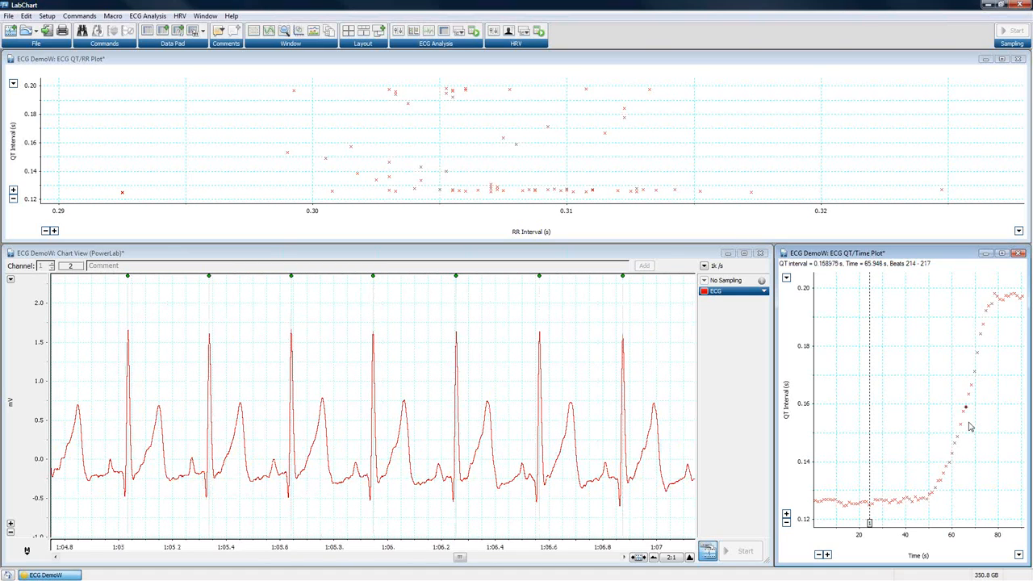
click(953, 456)
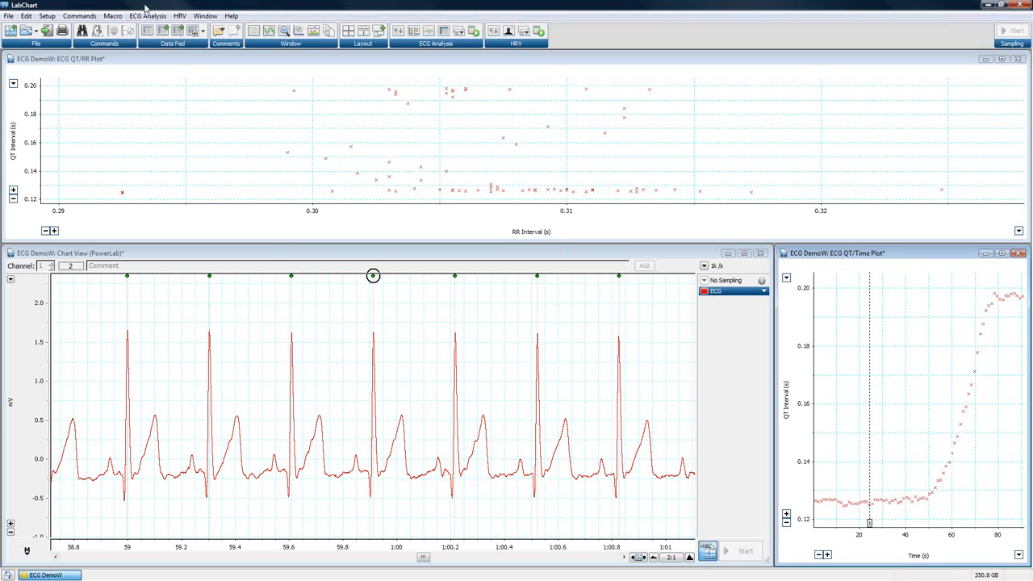
Check the recording's comment list and the copy option for the QT/RR plot, and close both QT plots.
click(219, 32)
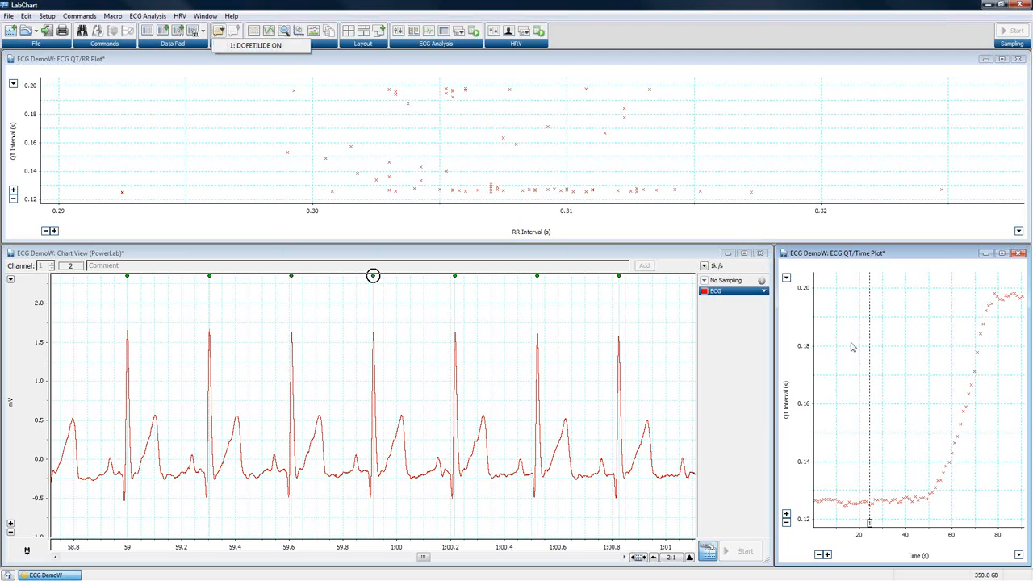
click(875, 455)
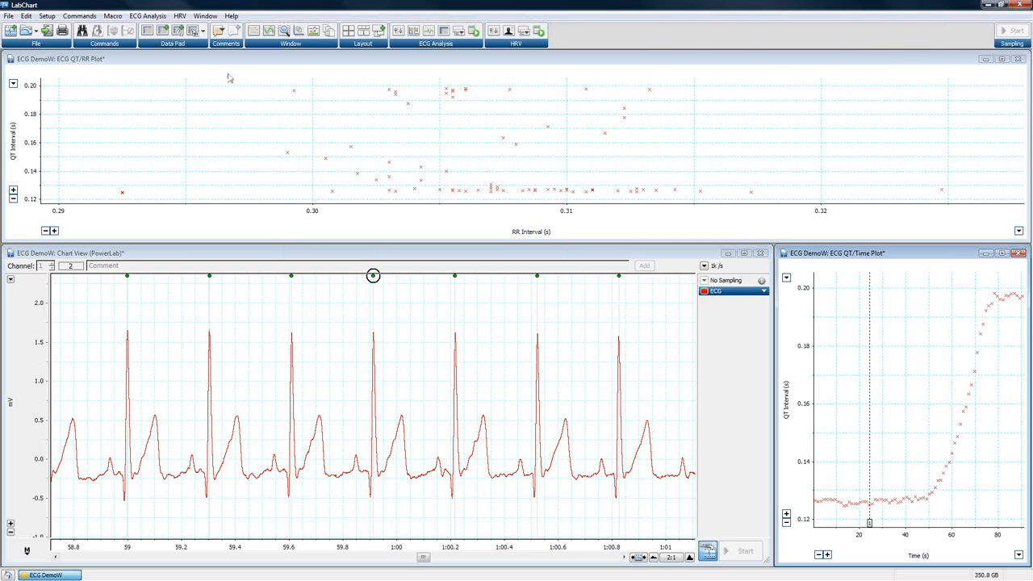
click(28, 16)
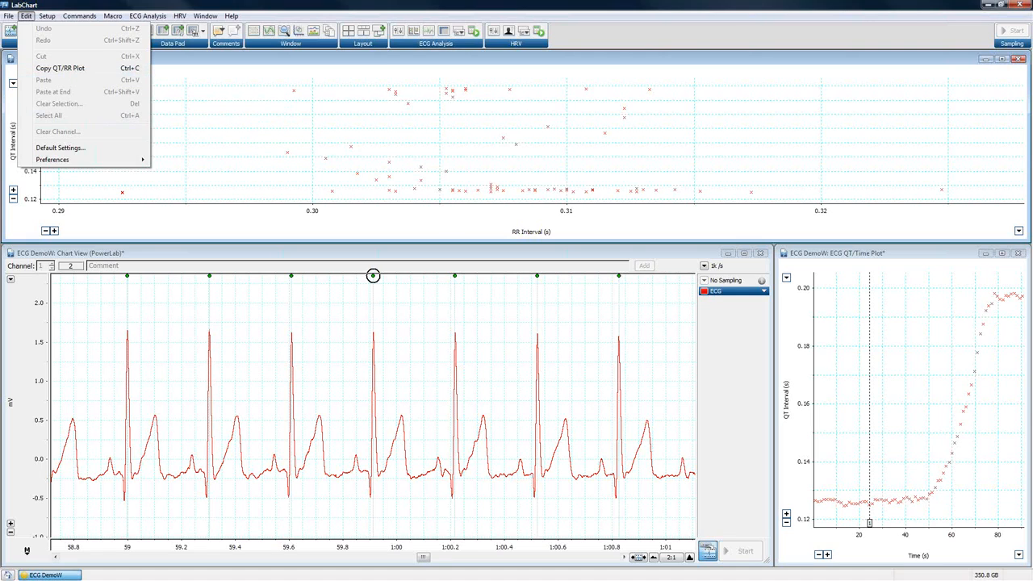
key(Escape)
click(1019, 59)
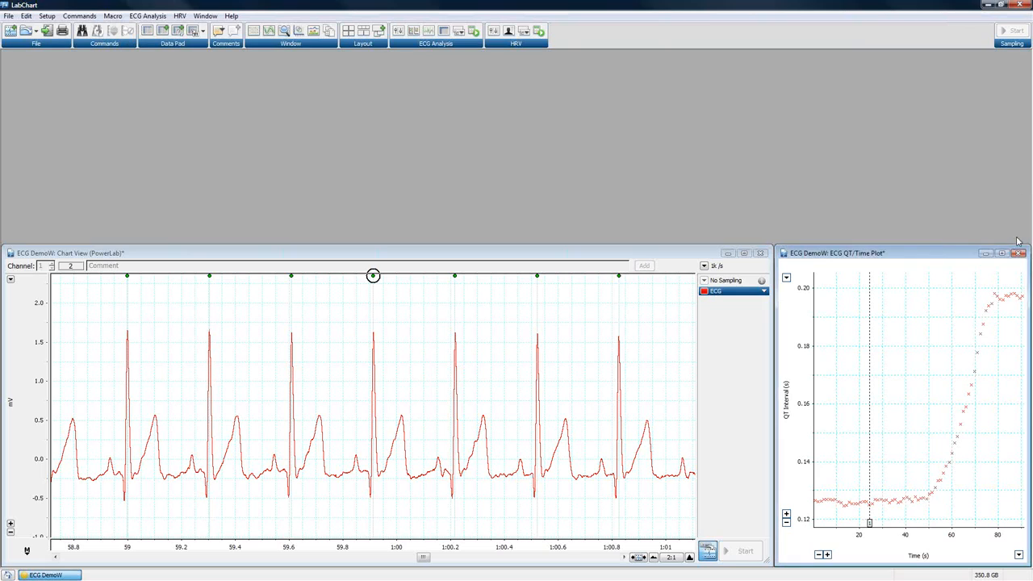
click(1021, 254)
View the RR/Time Plot in an enlarged window, and close it.
click(156, 18)
mouse_move(171, 80)
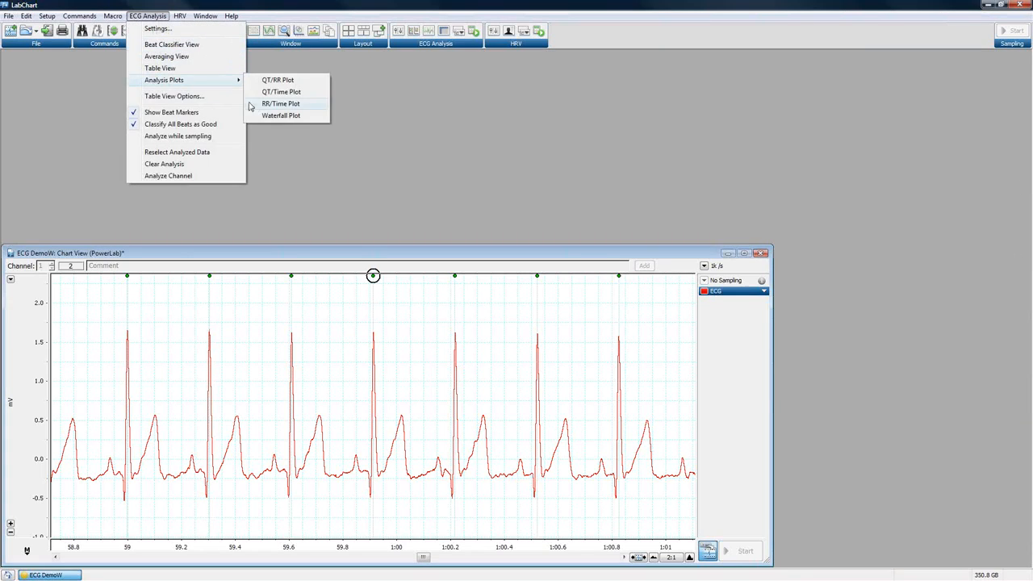
click(251, 104)
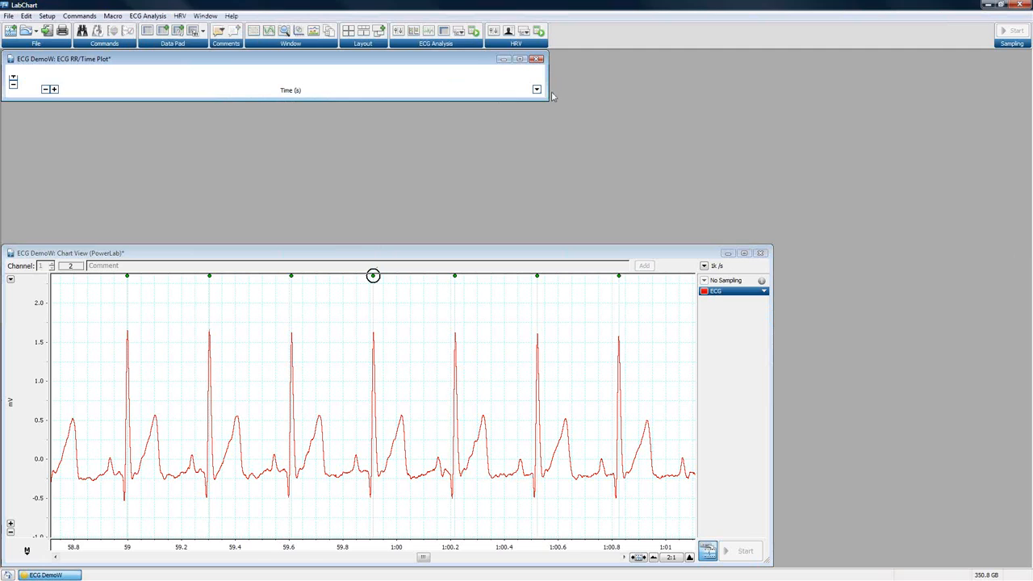
drag(549, 99, 712, 203)
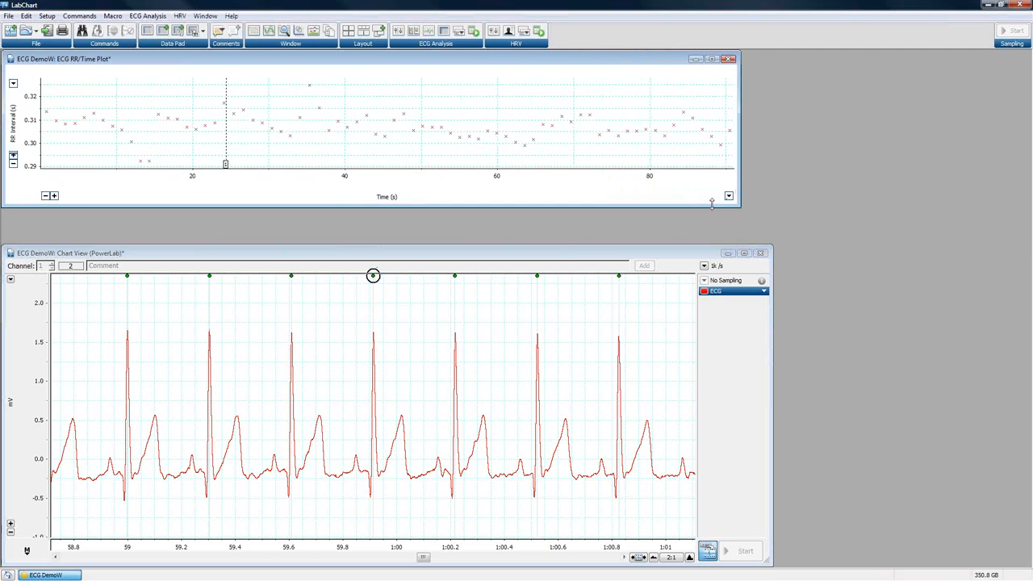
click(730, 60)
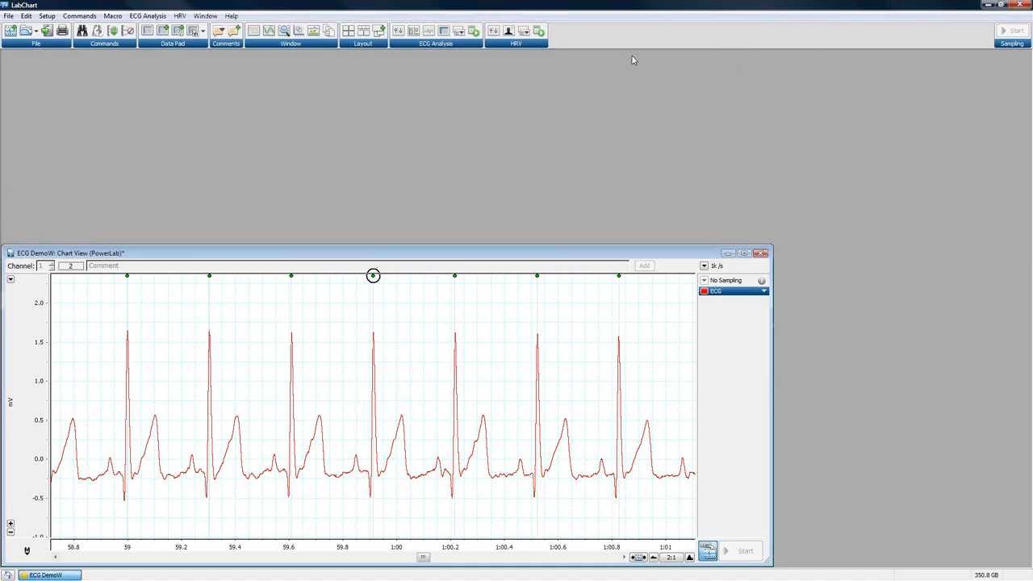
Open the Waterfall Plot, enlarge its window and move it clear of the Chart View.
click(146, 16)
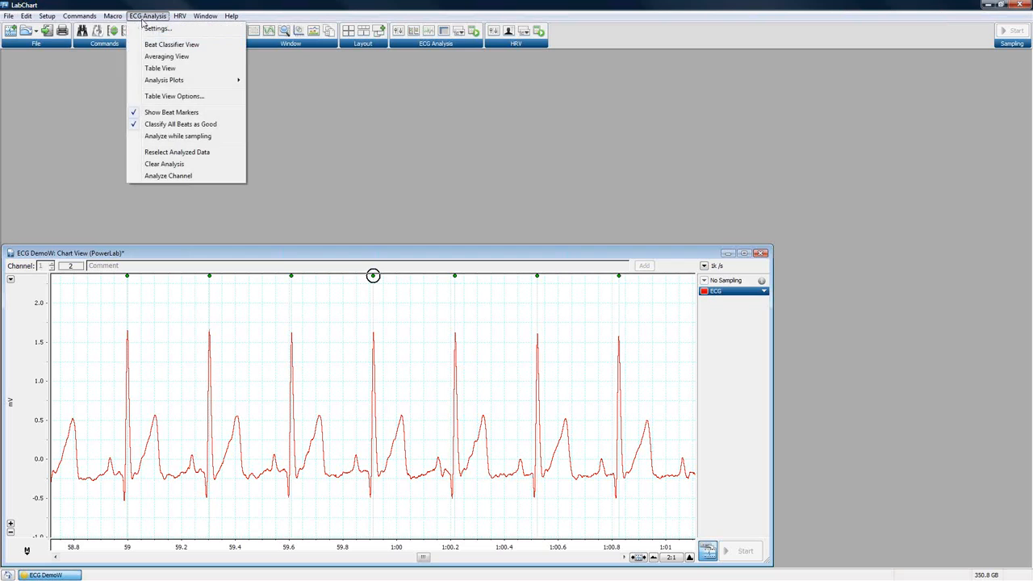
mouse_move(179, 81)
click(281, 115)
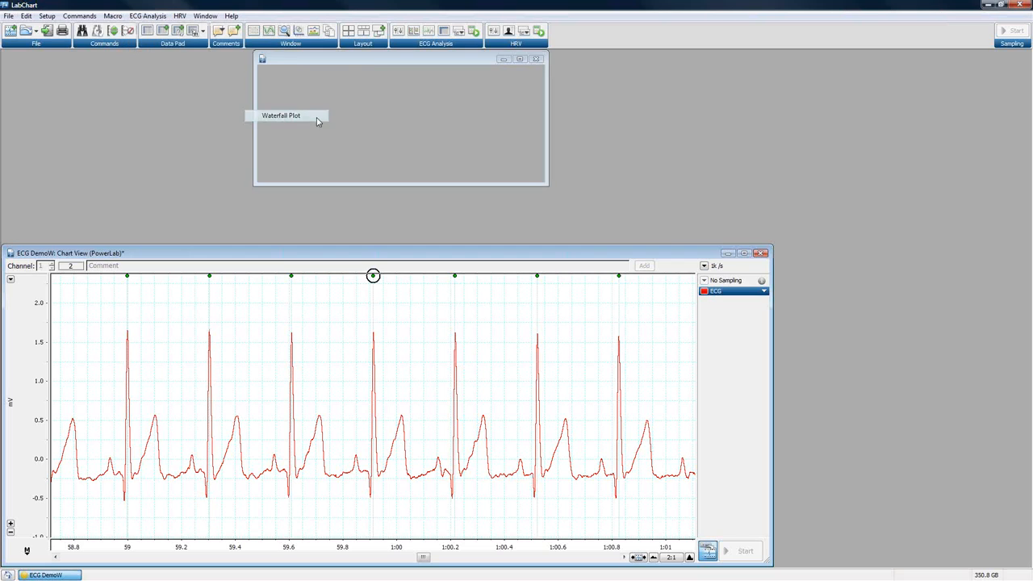
drag(548, 186, 784, 310)
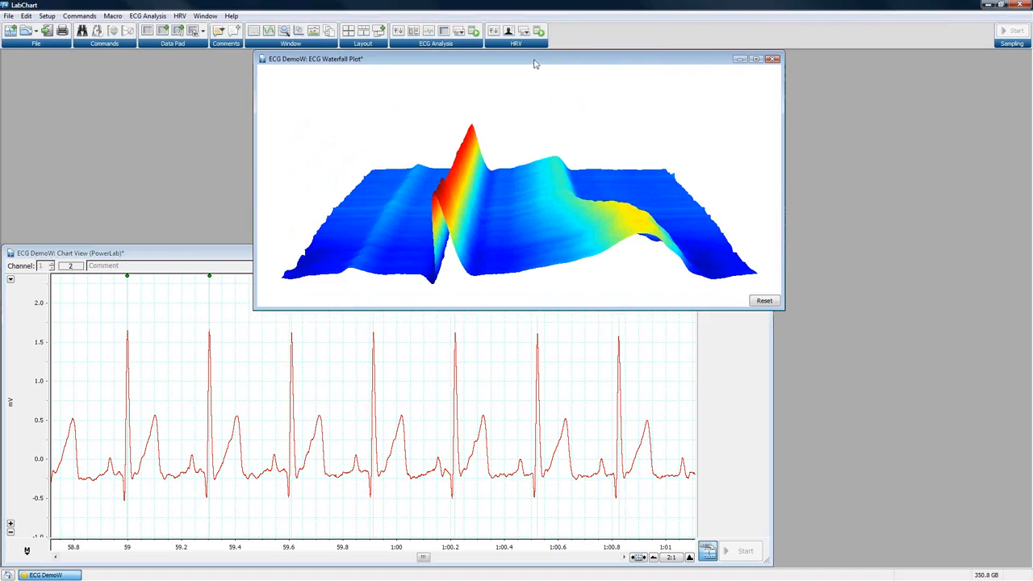
drag(535, 62, 681, 88)
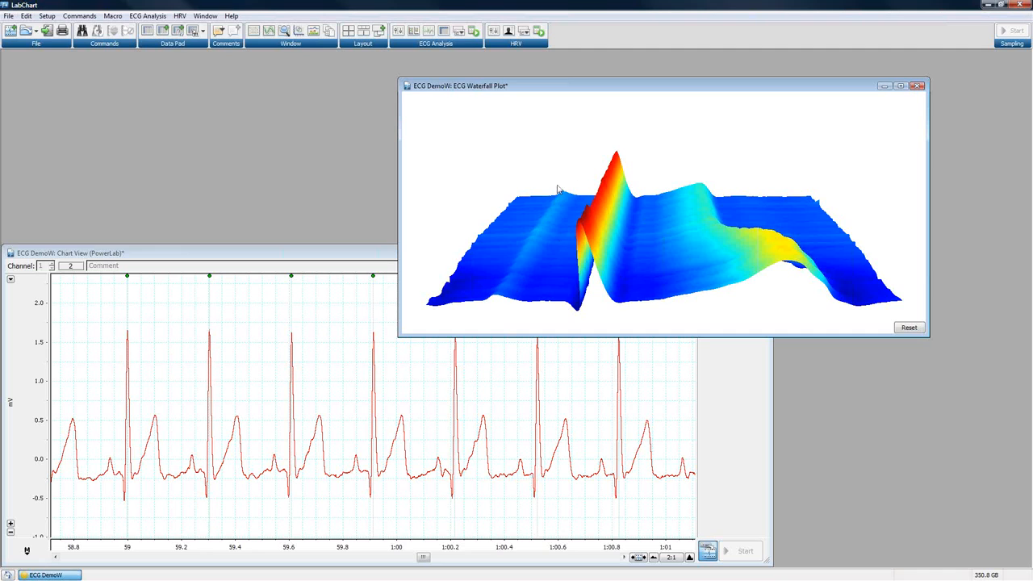
Examine the waterfall surface from several rotated angles, and close the plot with its view reset.
drag(777, 296, 818, 245)
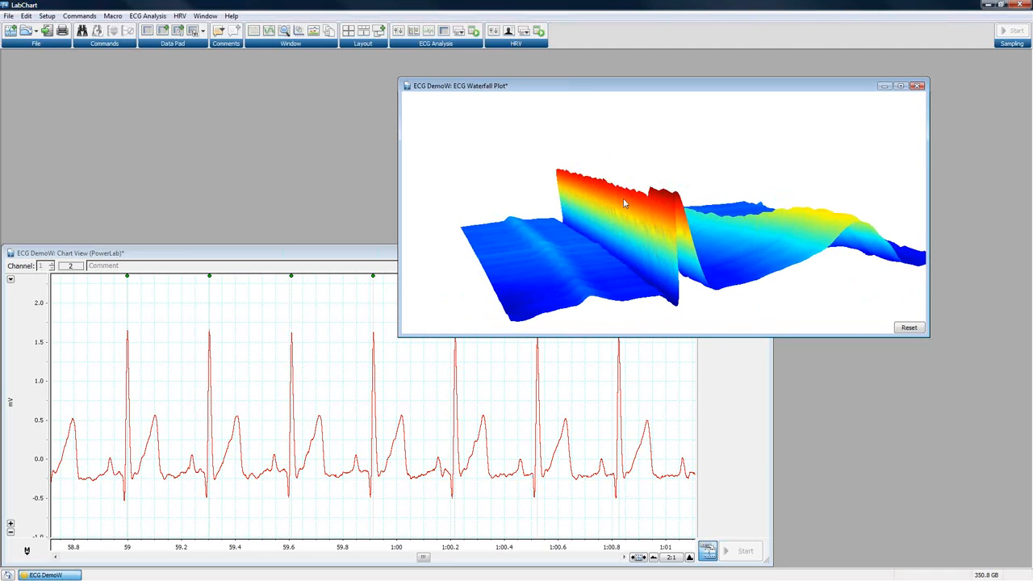
drag(813, 294, 792, 242)
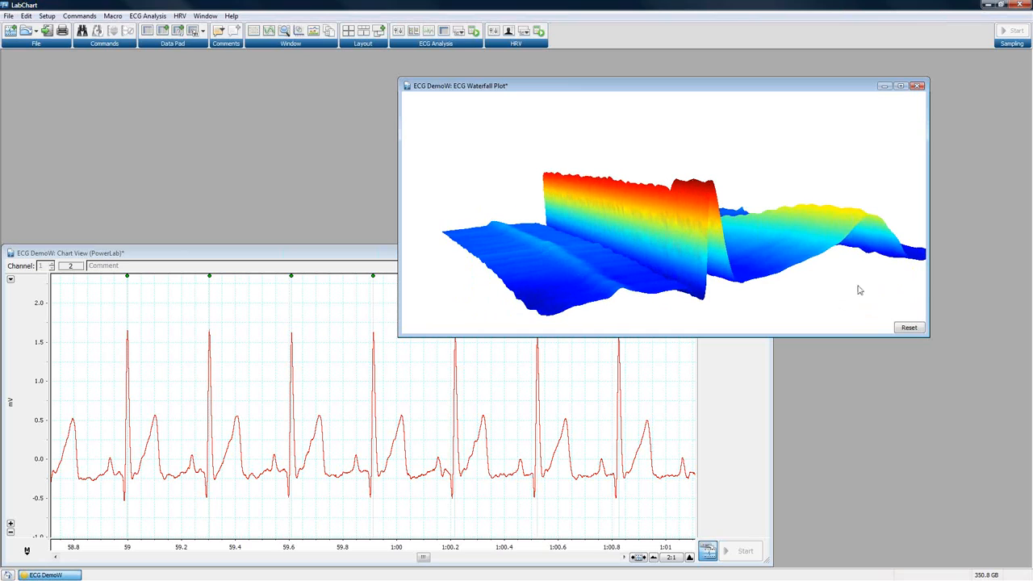
drag(861, 289, 805, 386)
drag(799, 198, 708, 258)
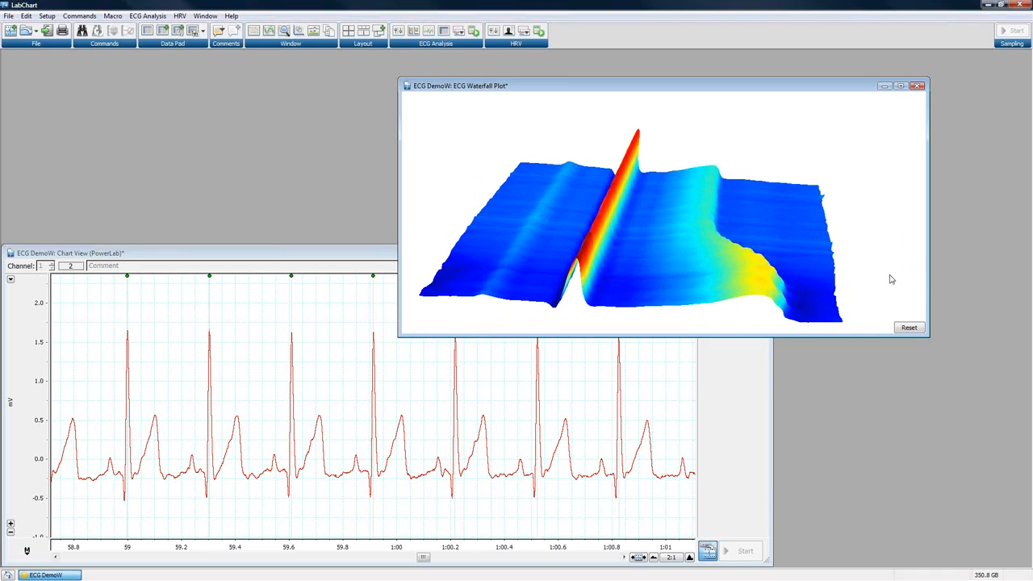
drag(512, 259, 579, 151)
mouse_move(636, 262)
mouse_down()
mouse_move(669, 272)
mouse_move(622, 232)
mouse_move(638, 281)
mouse_up()
drag(538, 272, 558, 229)
drag(623, 164, 722, 166)
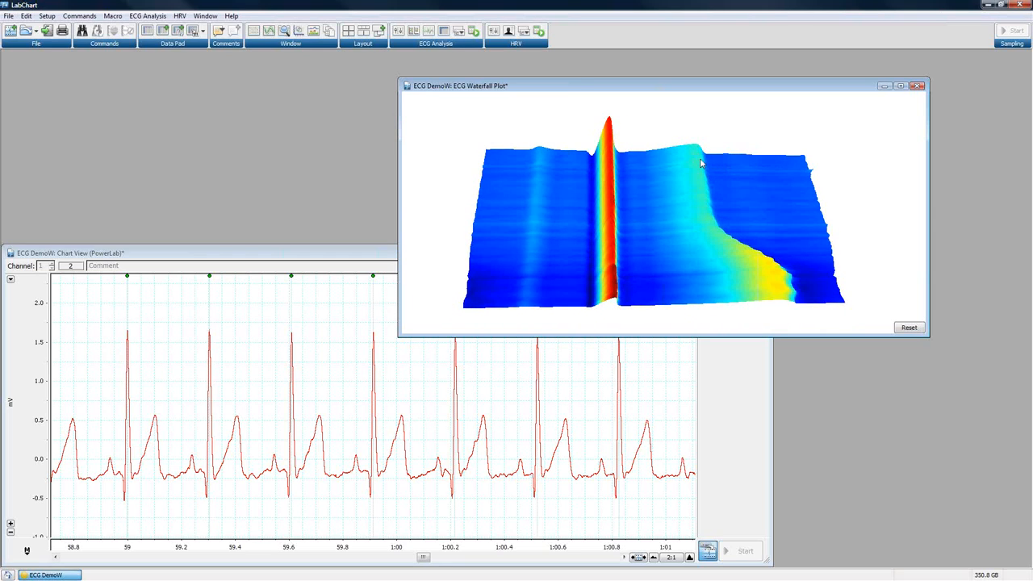
drag(618, 314, 575, 271)
drag(599, 212, 665, 278)
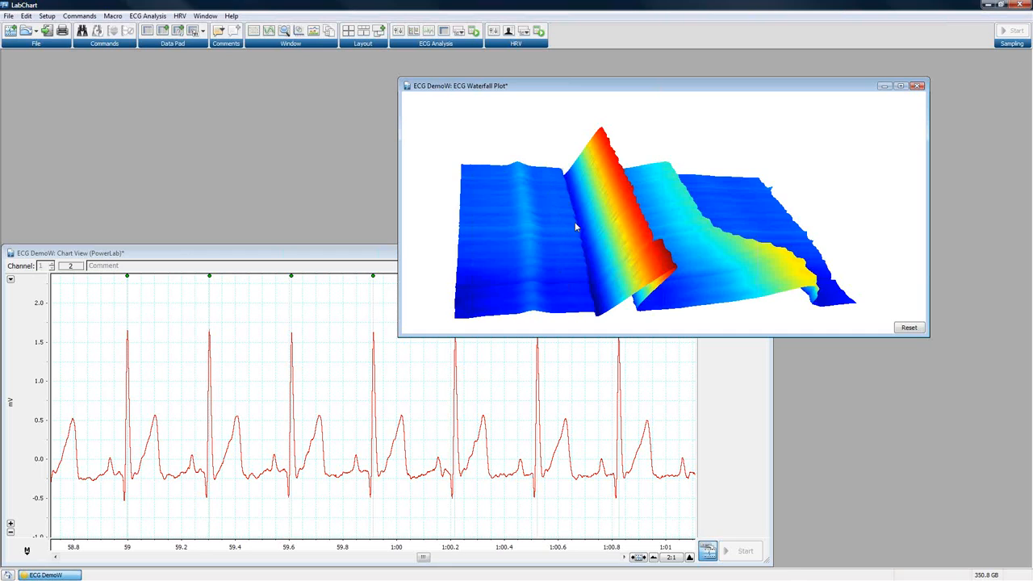
drag(651, 249, 633, 182)
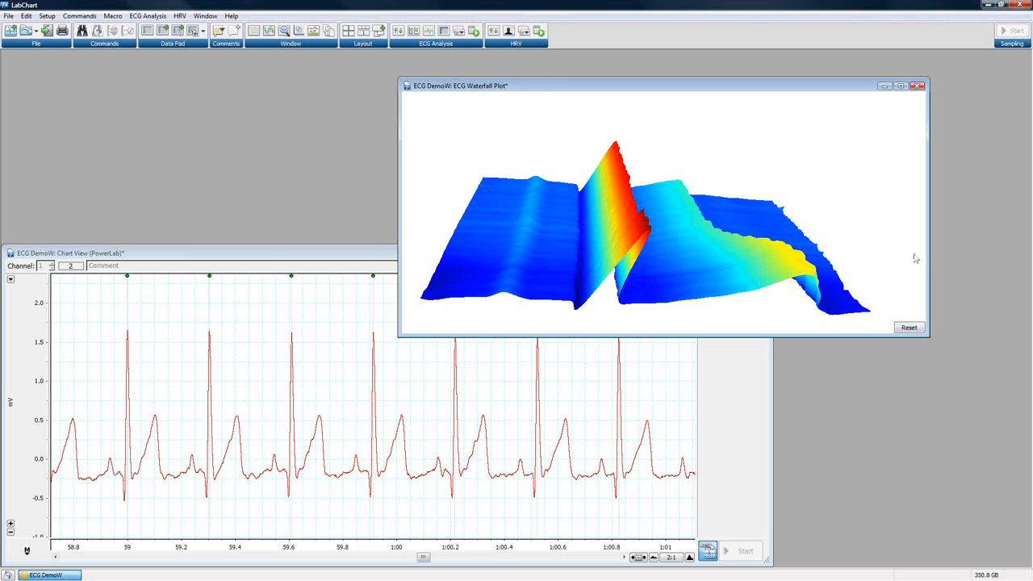
click(910, 328)
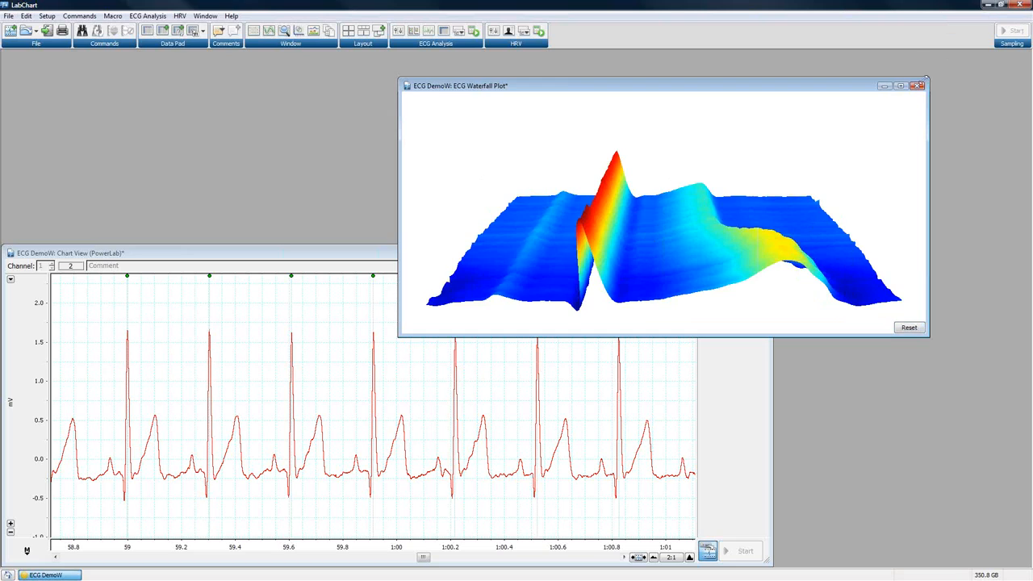
click(918, 86)
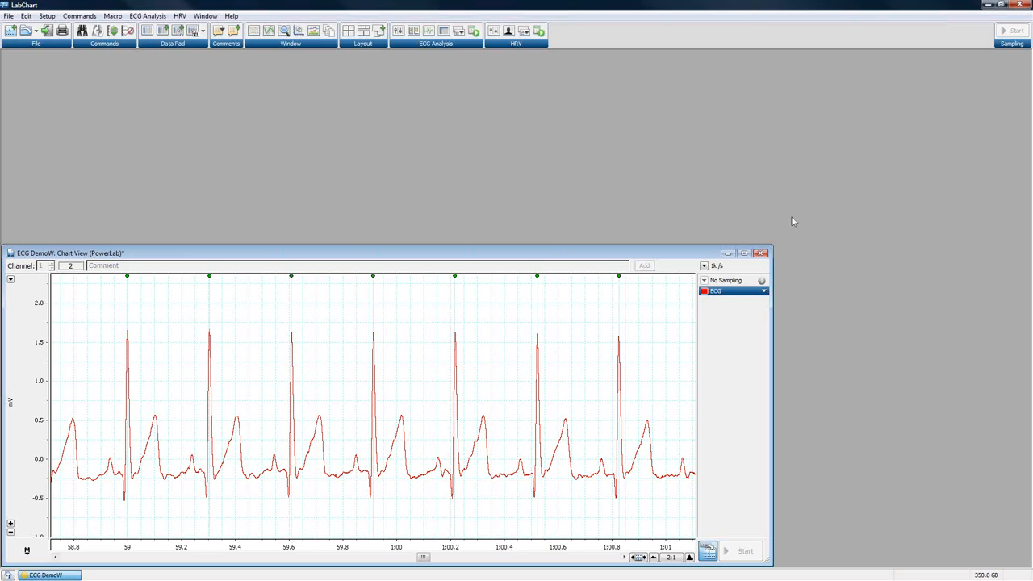
Maximize the Chart View and add a second channel below the ECG channel.
click(745, 253)
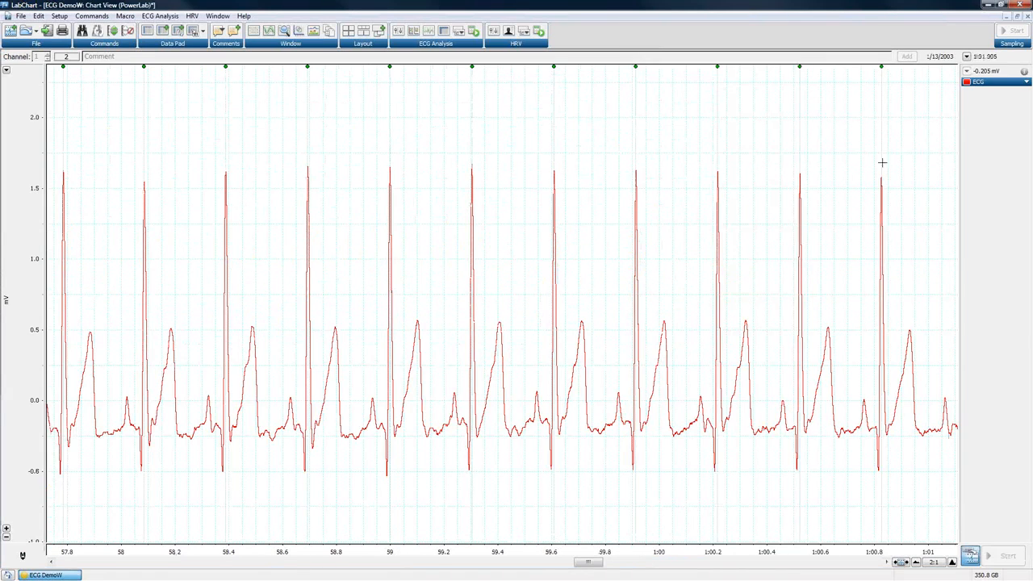
right_click(257, 159)
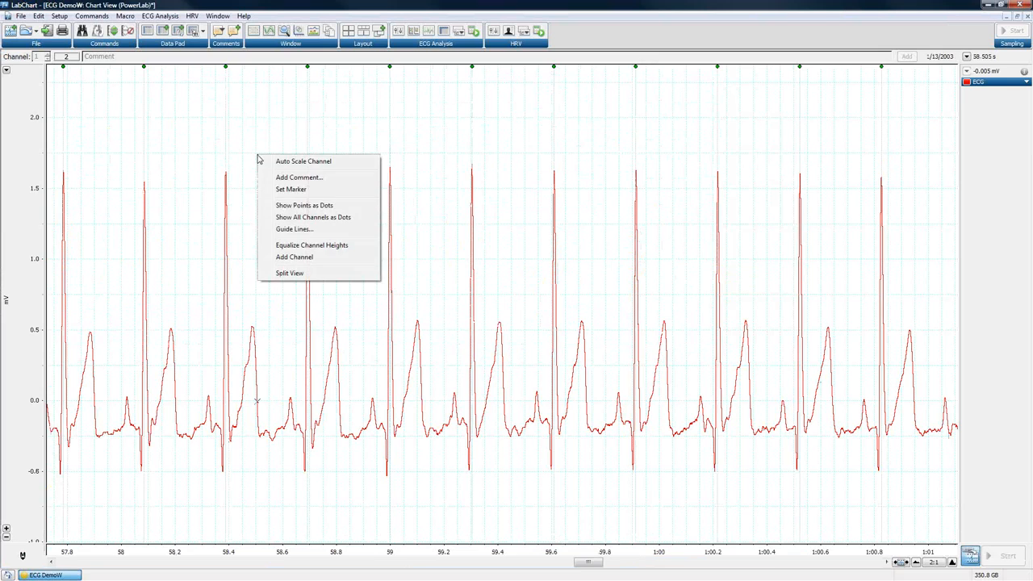
click(297, 263)
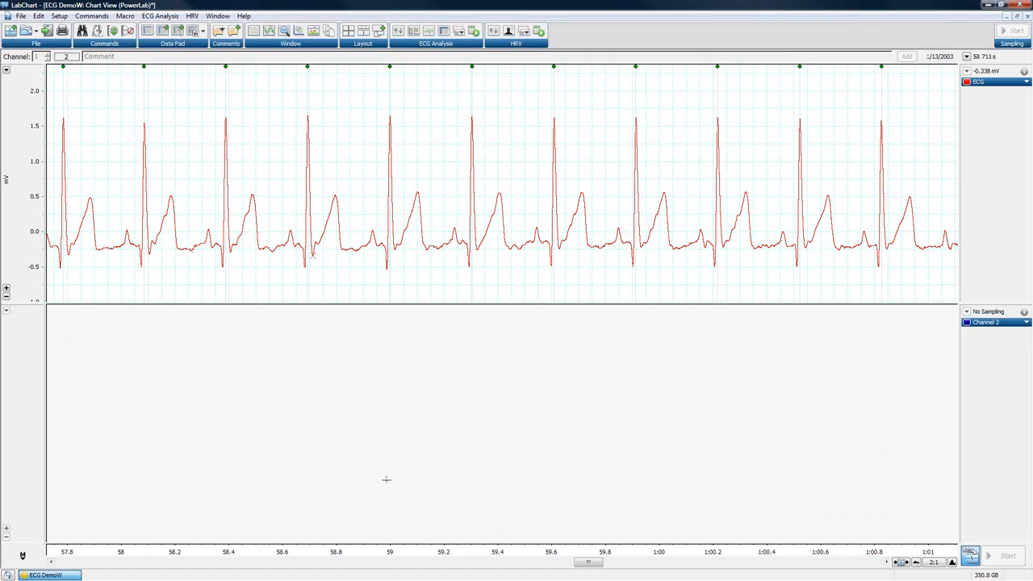
Turn on Analyze while sampling for ECG Analysis, and check that the option is enabled.
click(160, 15)
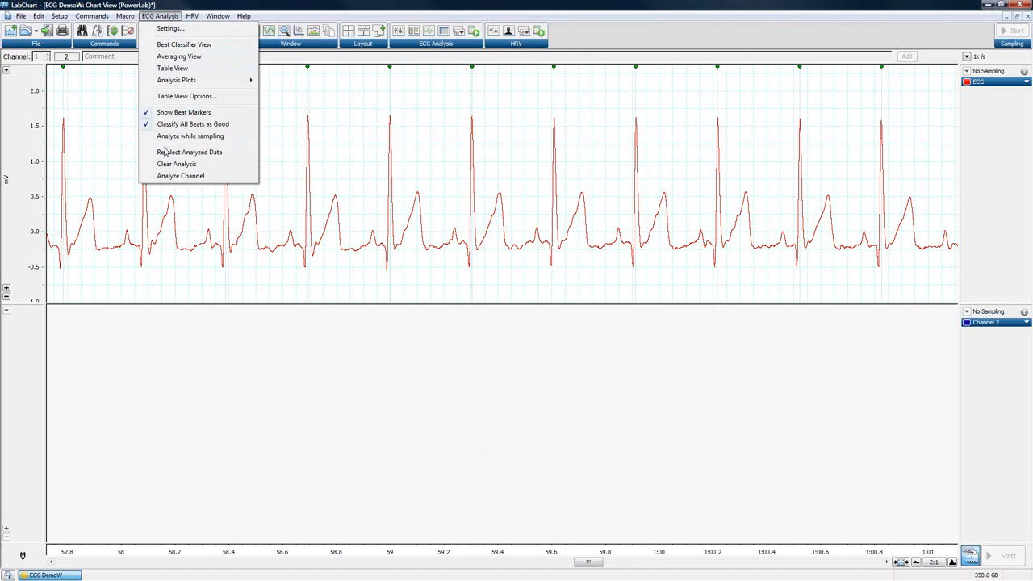
click(190, 135)
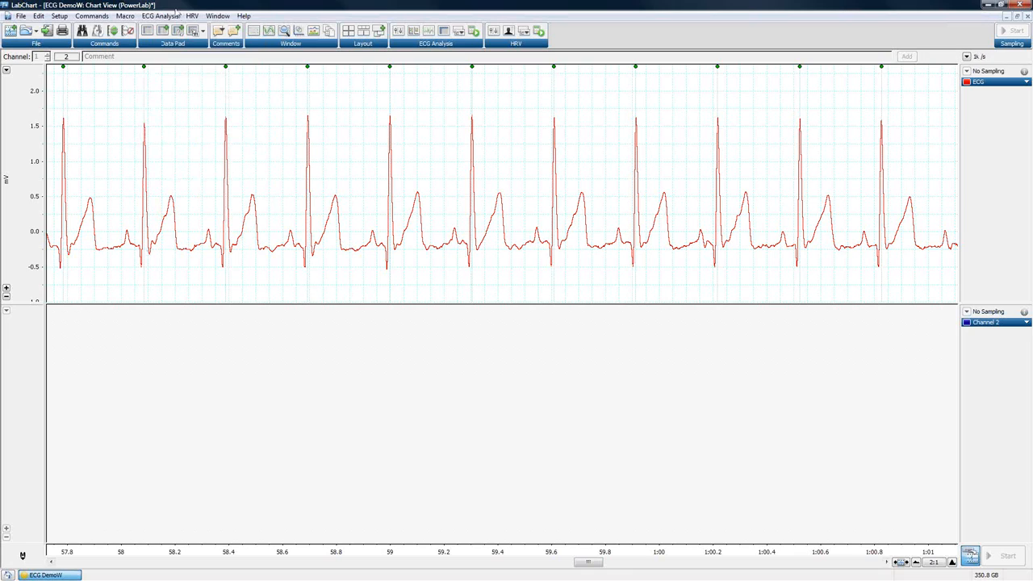
click(160, 15)
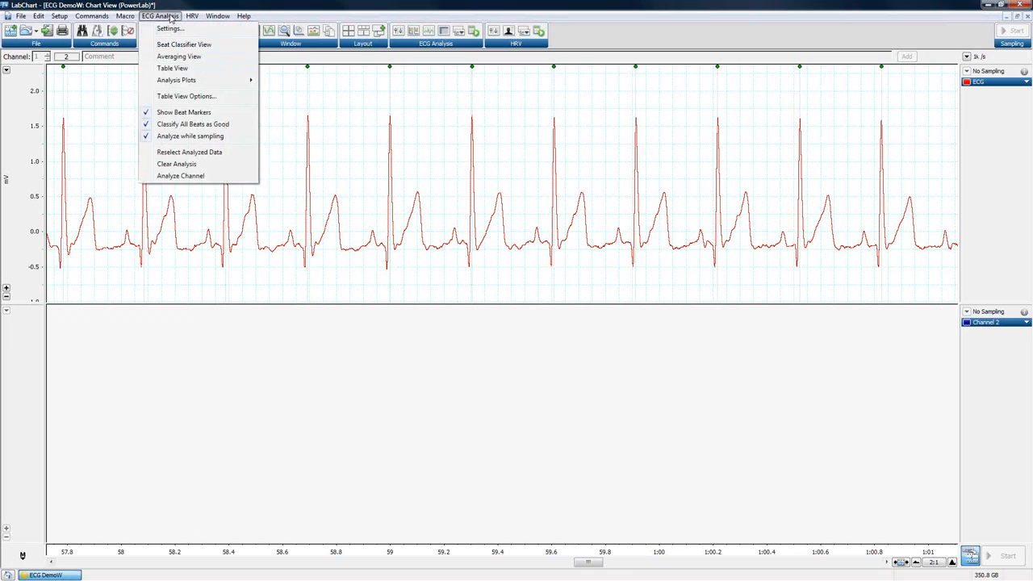
click(783, 342)
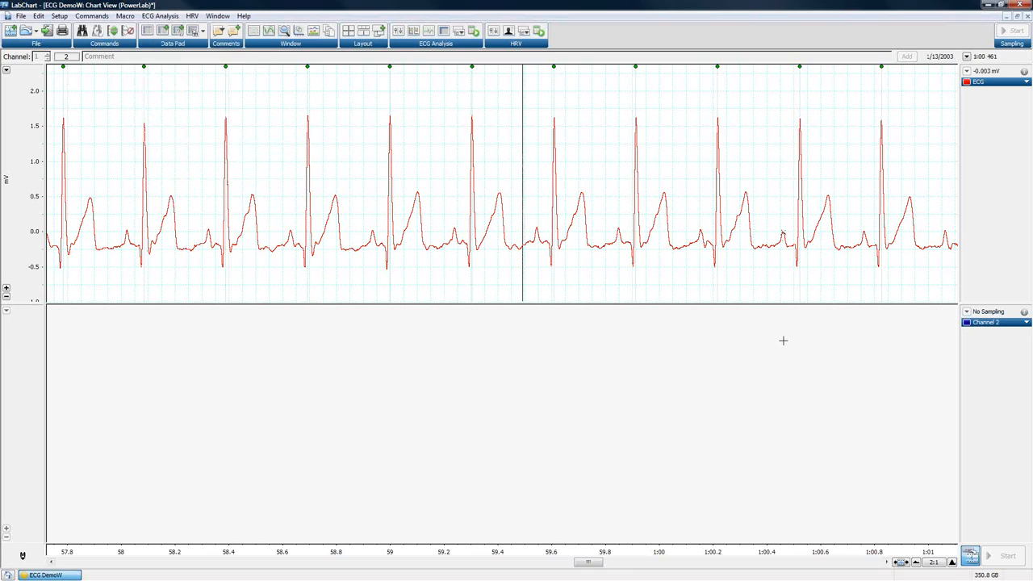
Set Channel 2 to an ECG Analysis calculation that outputs the QRS interval.
click(993, 323)
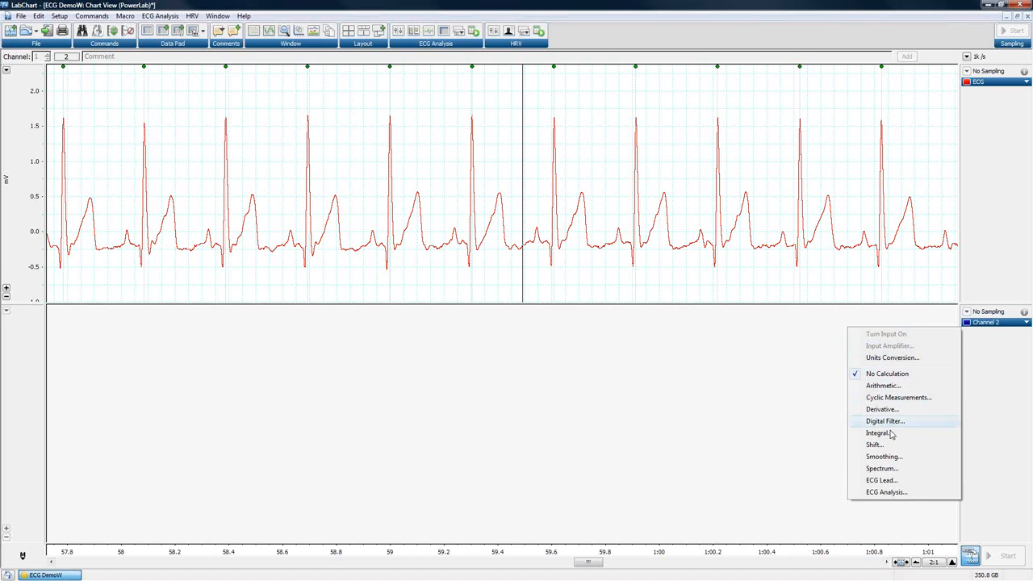
click(896, 492)
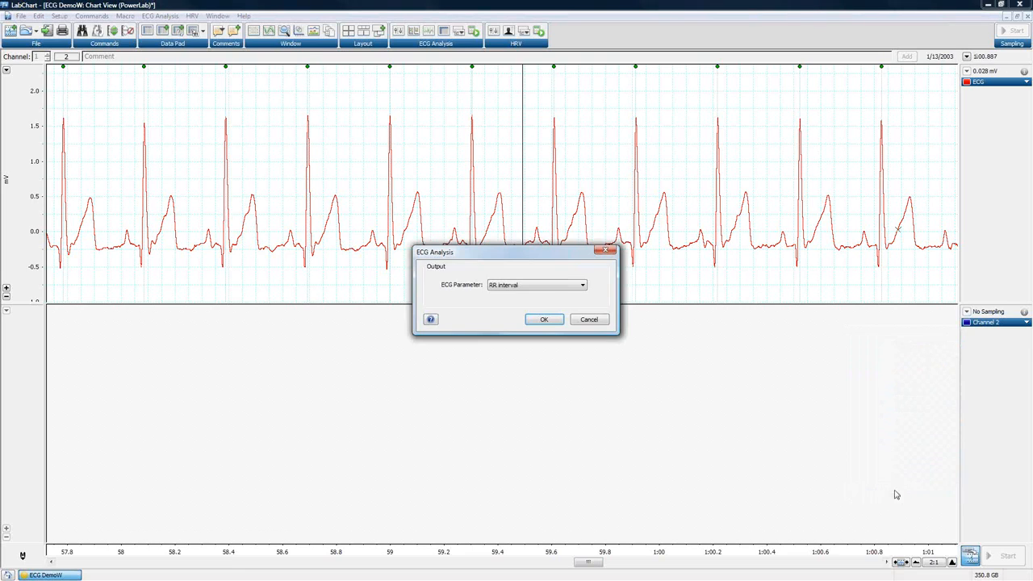
drag(496, 254, 604, 142)
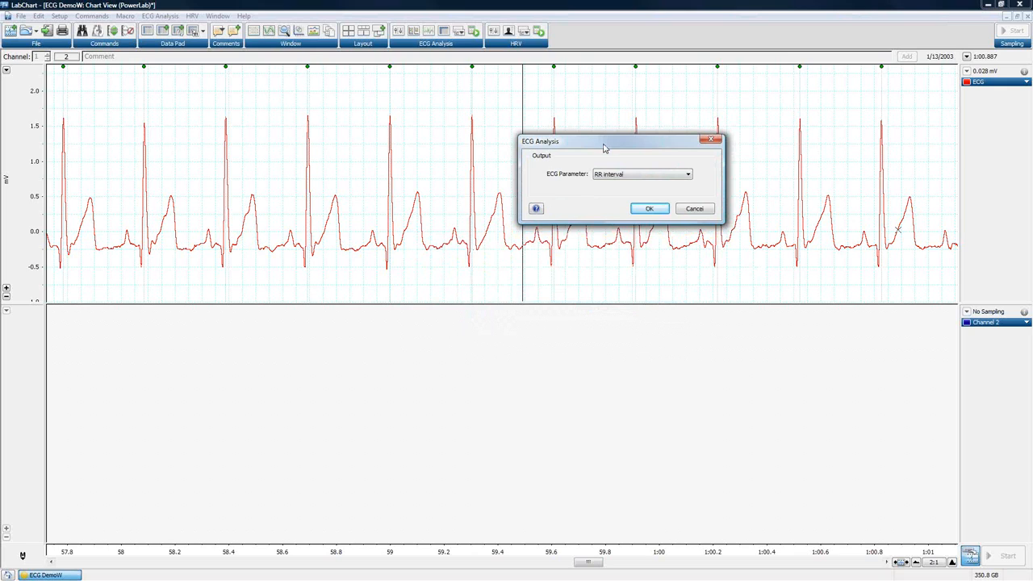
click(687, 175)
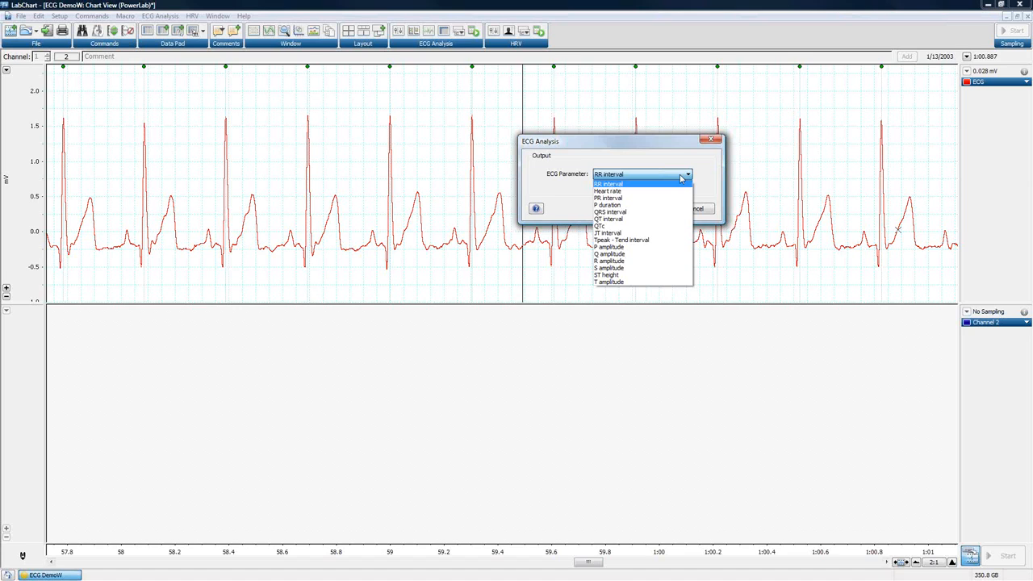
click(616, 211)
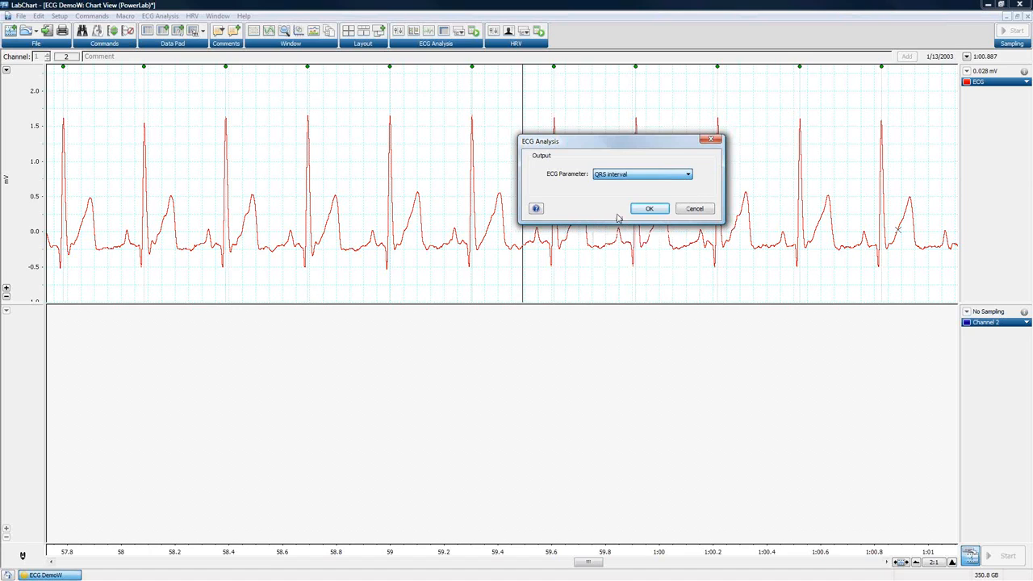
click(651, 209)
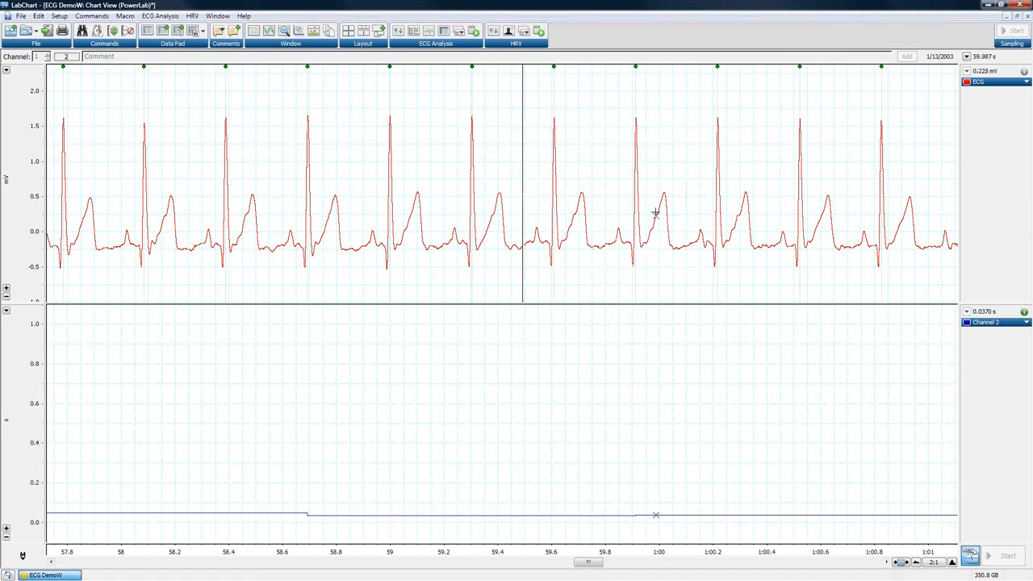
Compress the time axis to 10:1, auto-scale all channels, and look further along the QRS interval trace.
click(917, 562)
click(916, 562)
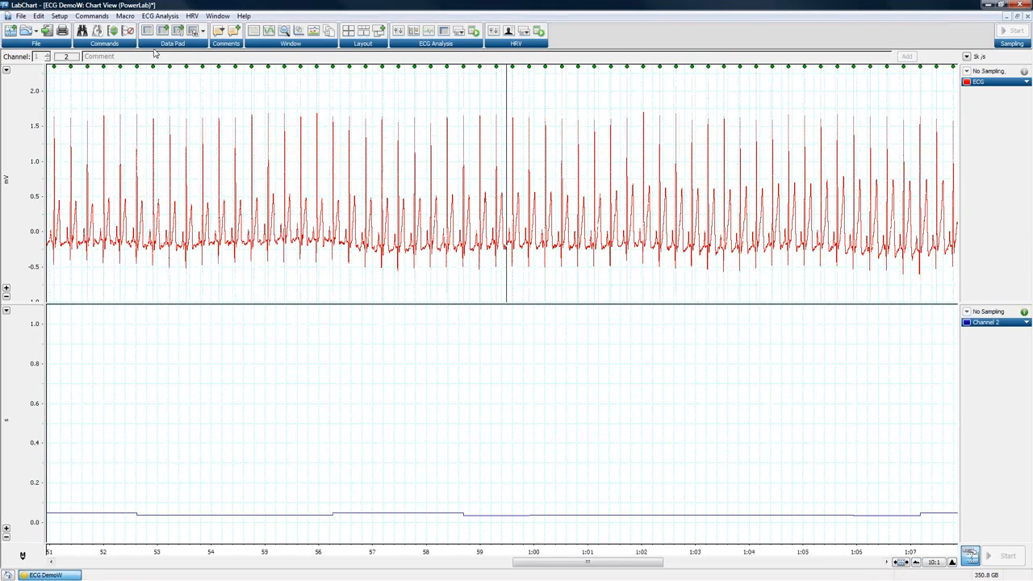
click(129, 33)
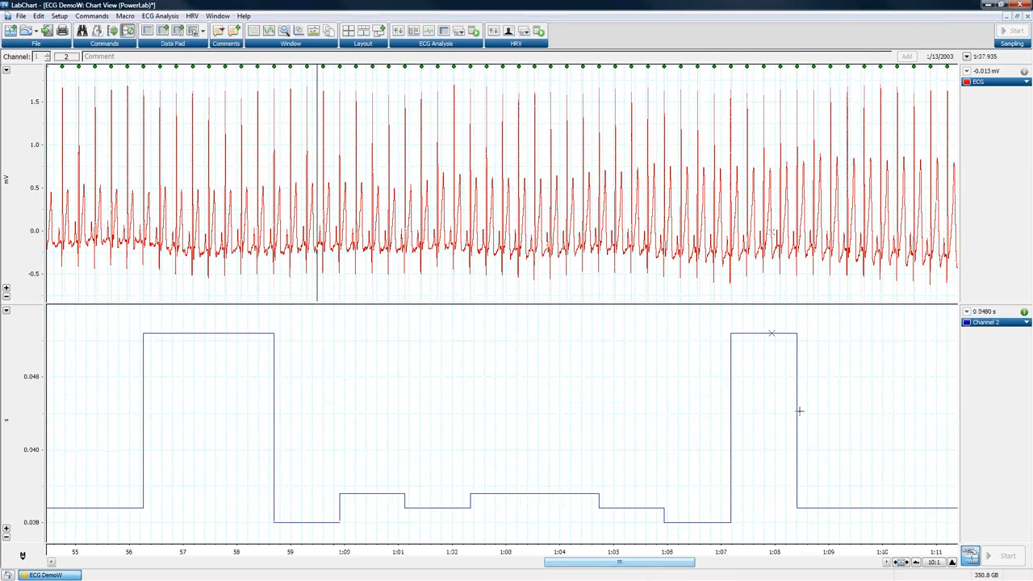
click(991, 322)
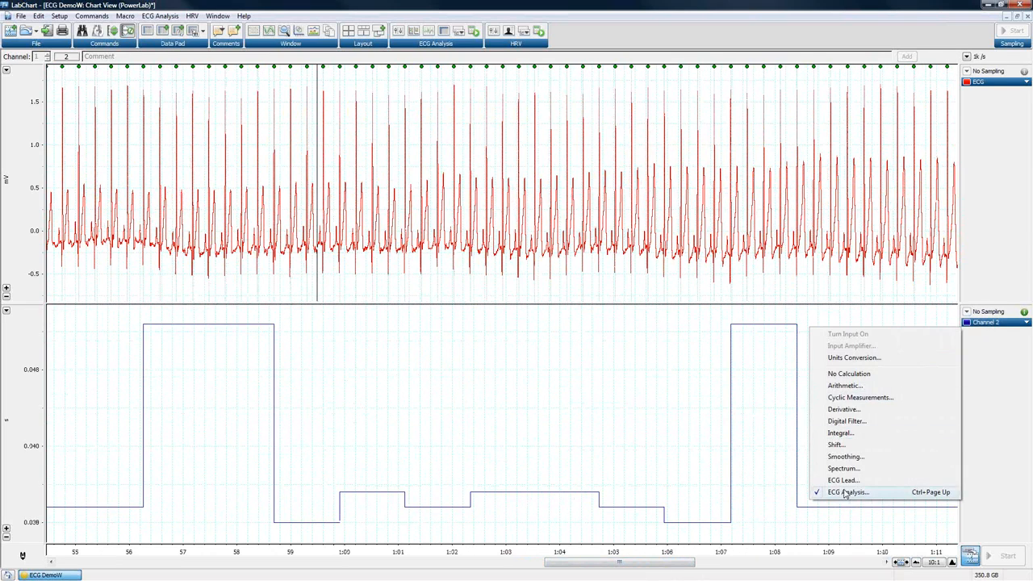
click(700, 429)
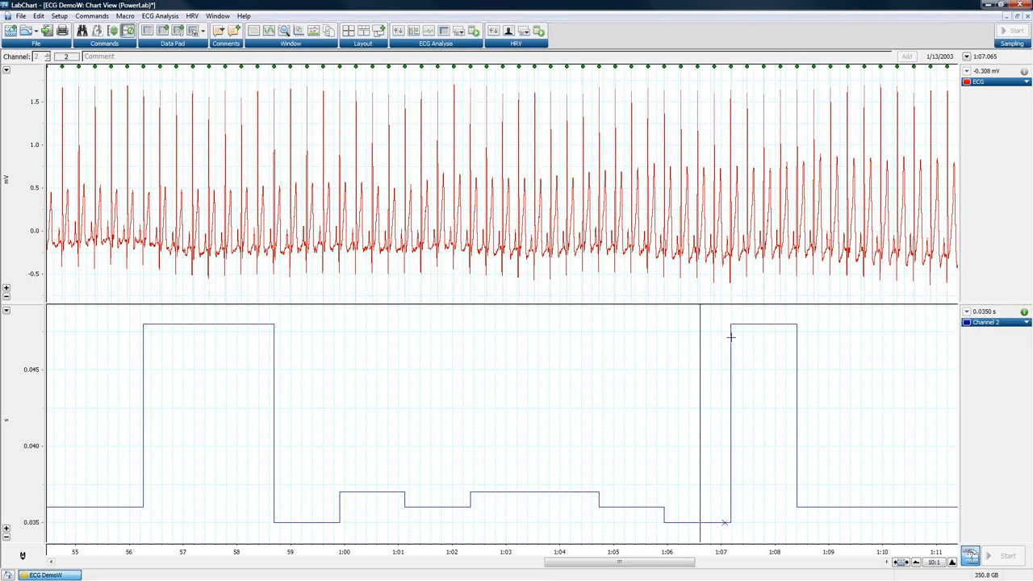
drag(643, 563, 741, 563)
Change Channel 2's ECG Analysis output to QT interval, and compress the time axis to 50:1.
click(992, 322)
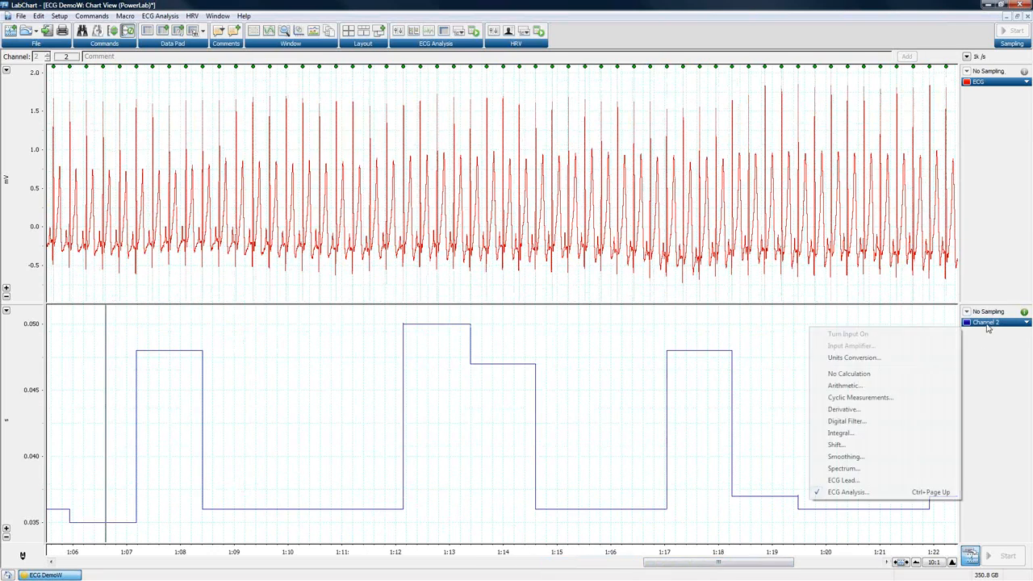
click(858, 492)
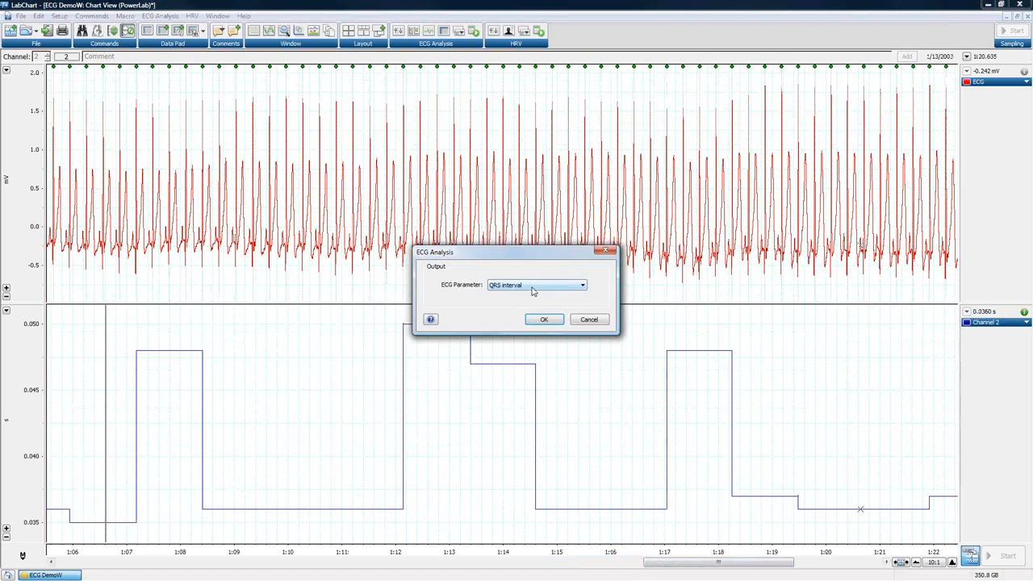
click(536, 289)
click(516, 330)
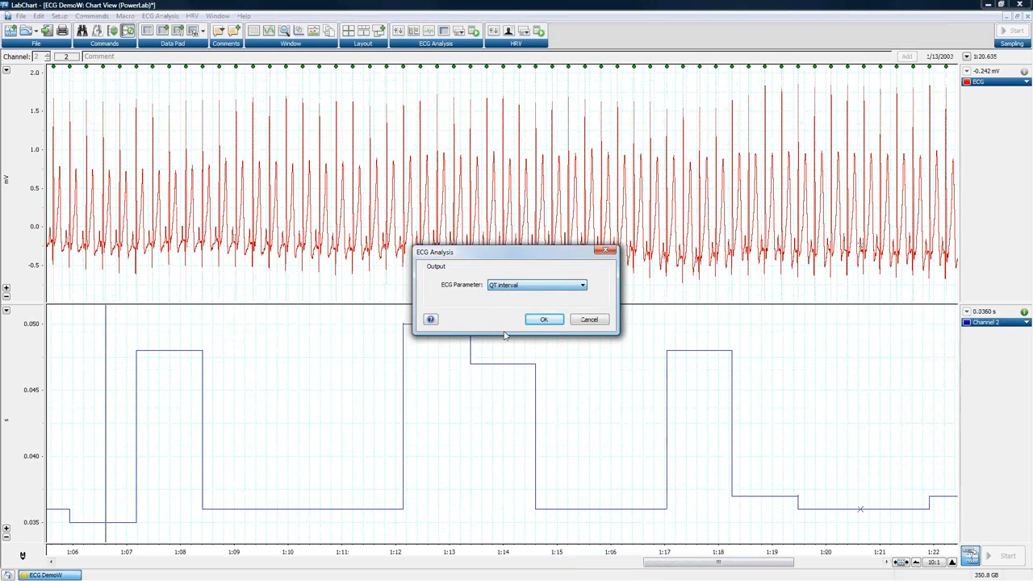
click(544, 319)
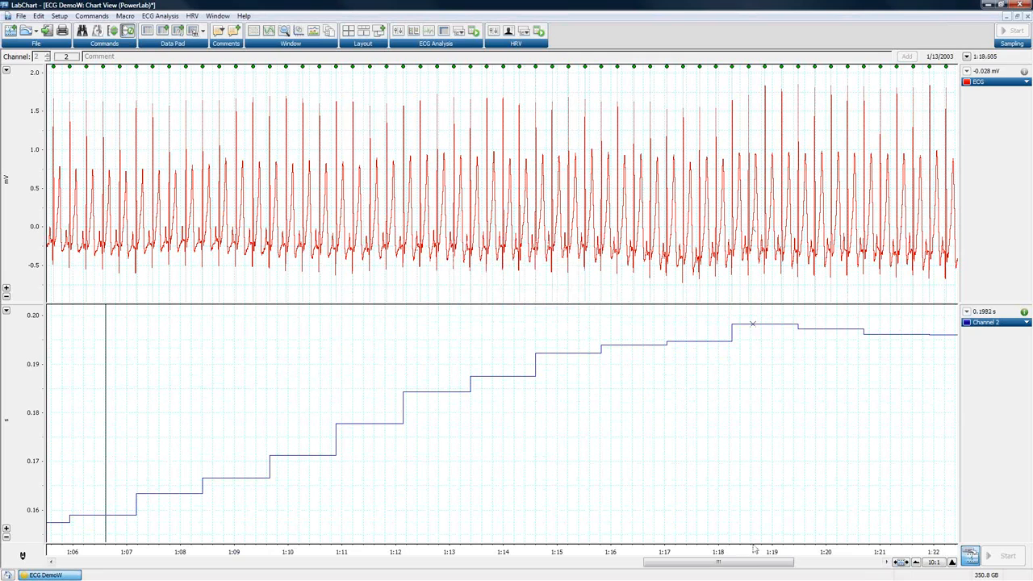
click(914, 562)
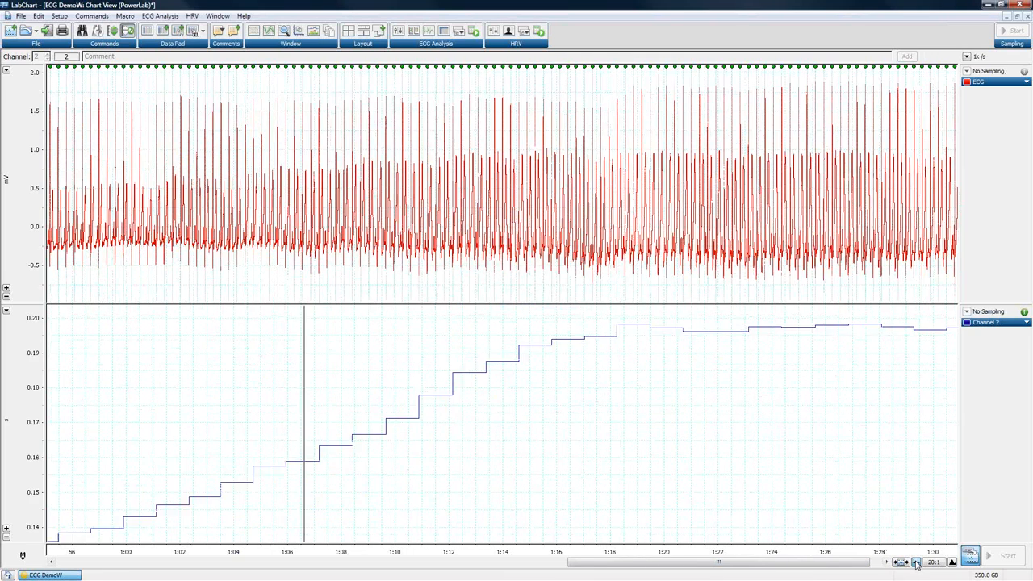
click(915, 562)
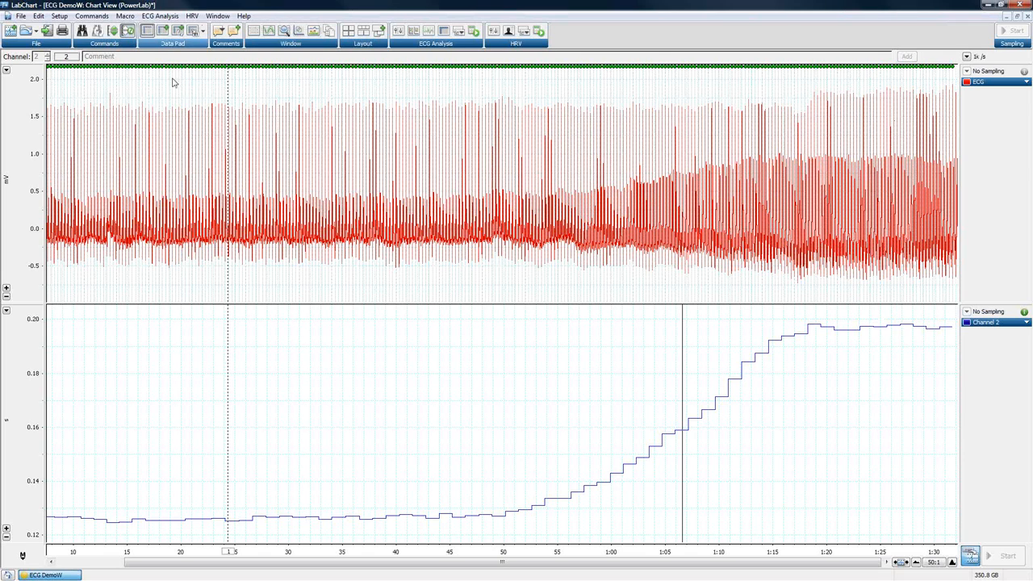
Open the Data Pad, view the setup options for column A, and close both without changes.
click(148, 34)
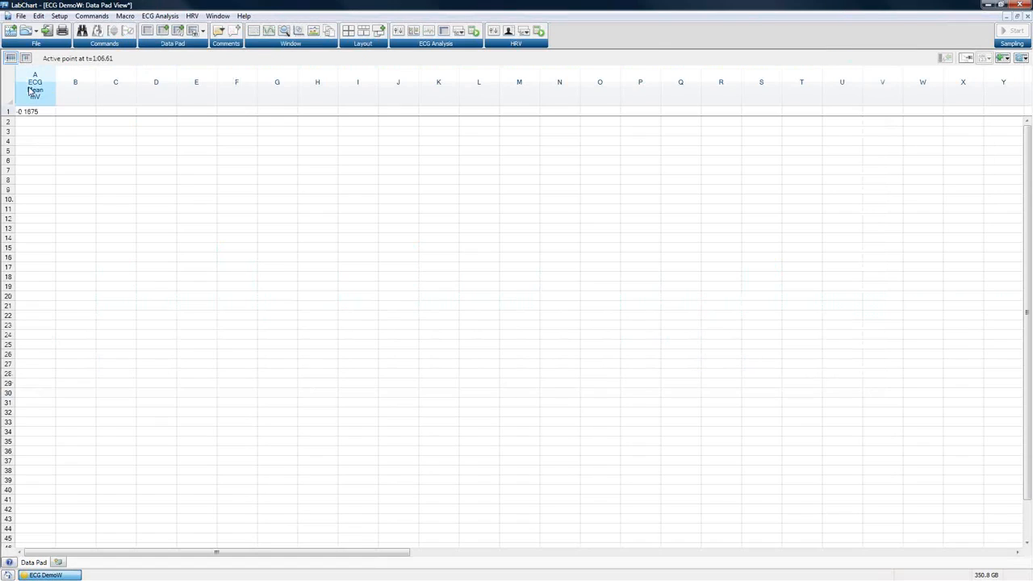
click(32, 89)
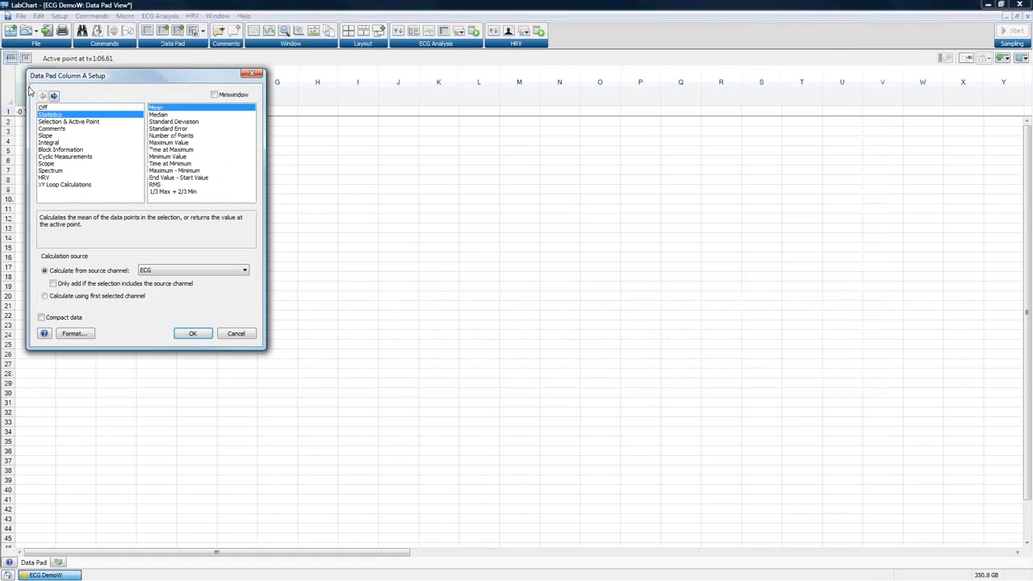
click(253, 74)
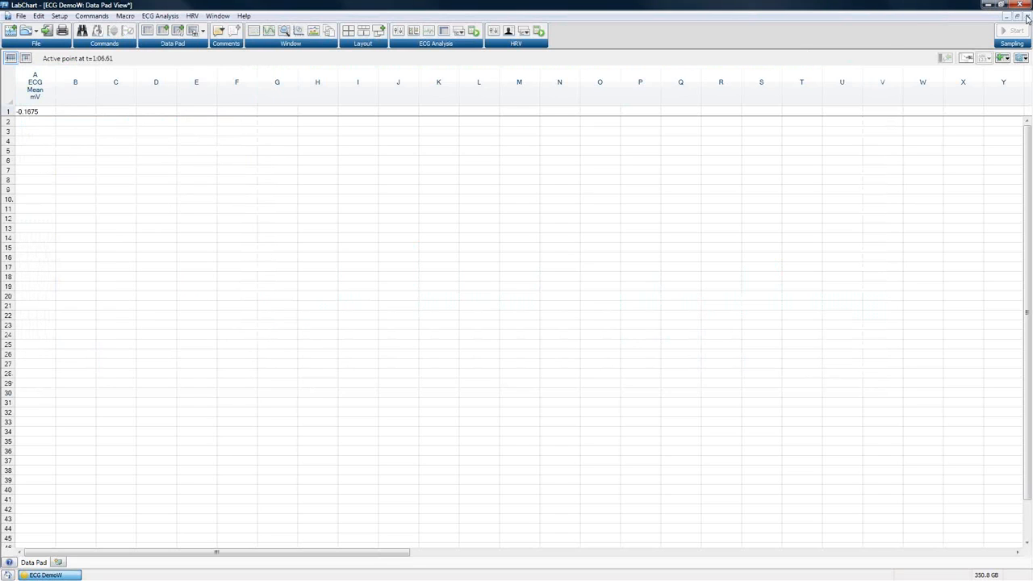
click(1028, 16)
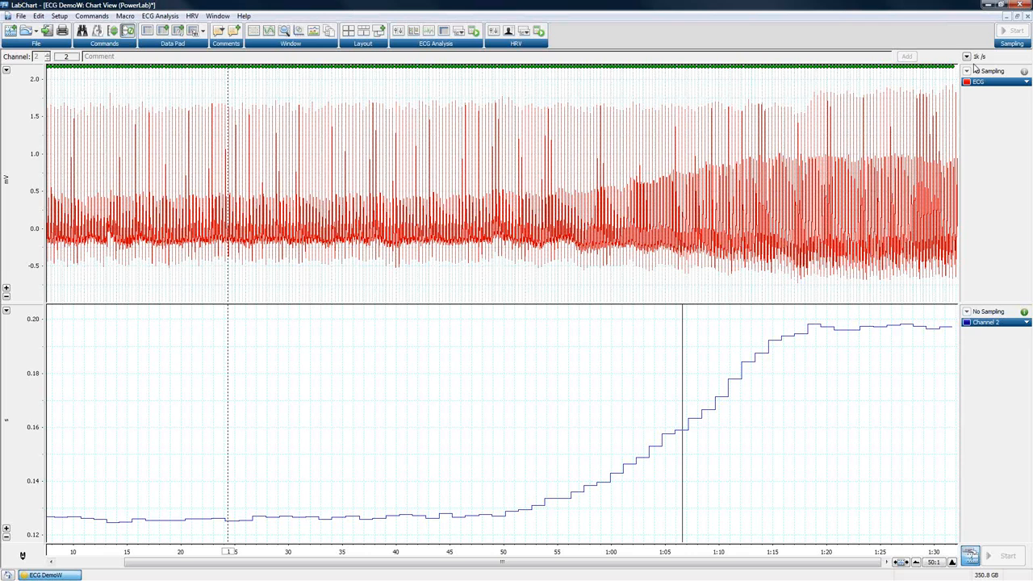
Close the ECG DemoW file and open the recent file HRV DemoW.
click(1027, 16)
click(527, 334)
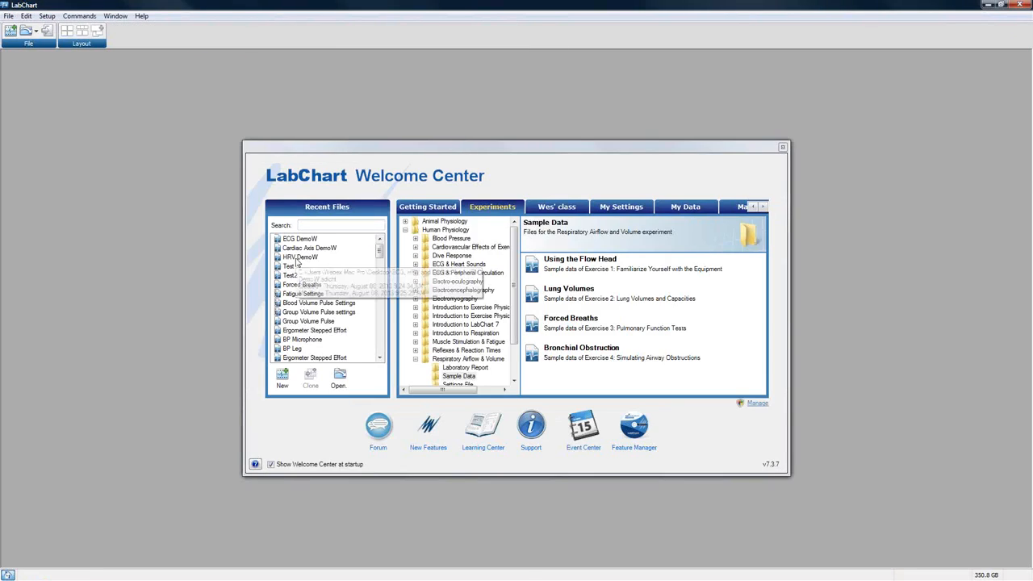
double_click(299, 258)
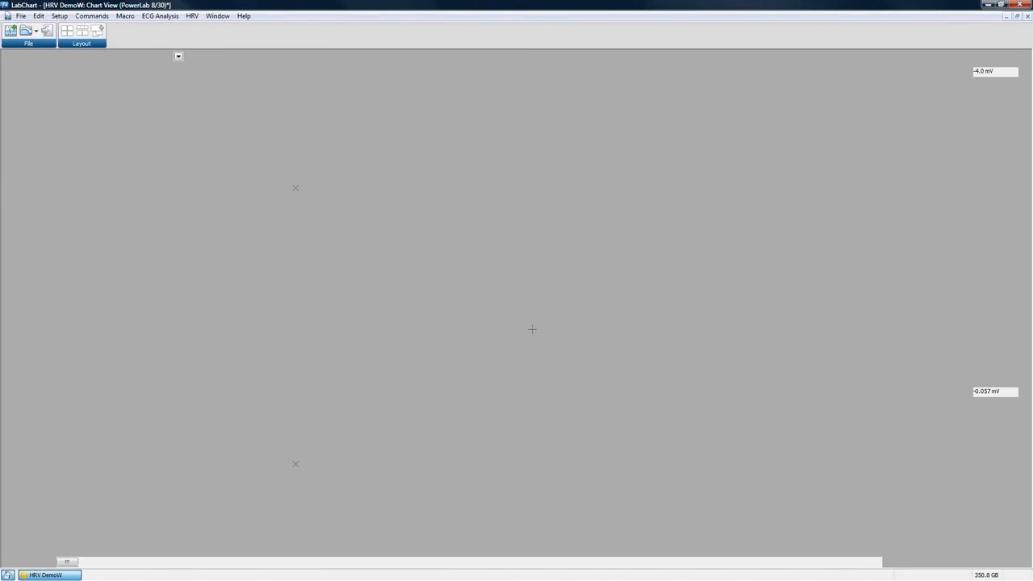
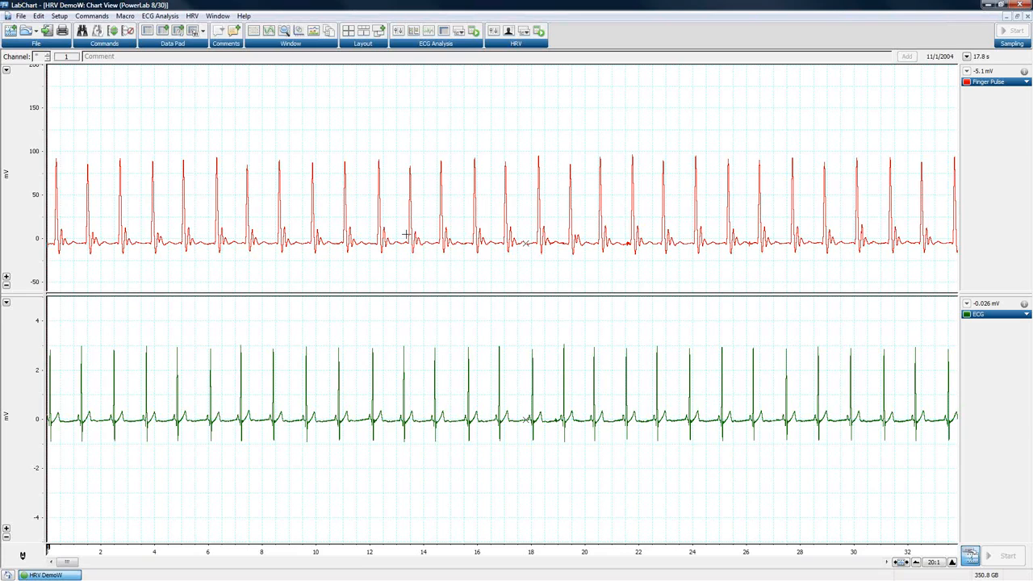
click(192, 17)
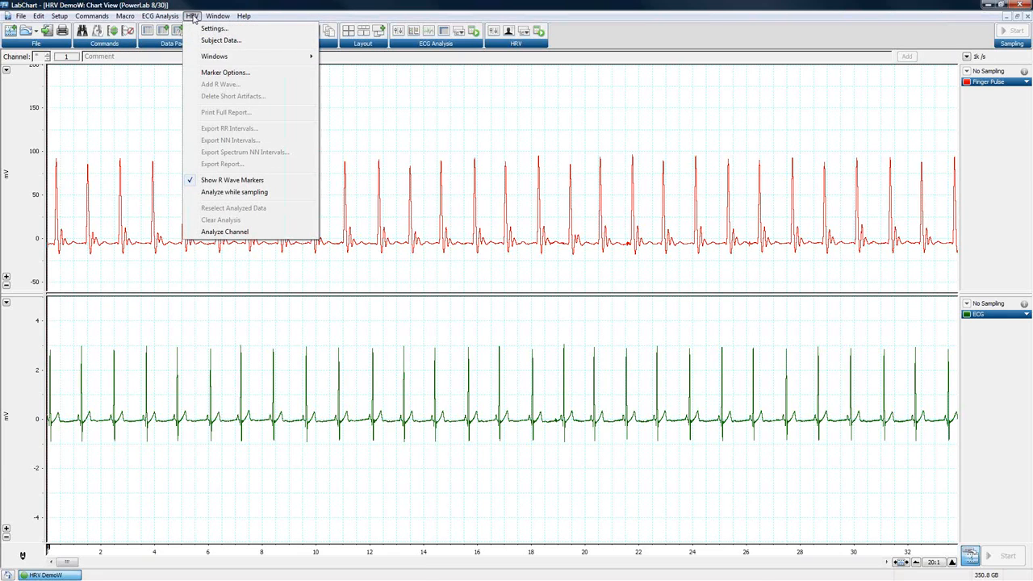
mouse_move(217, 16)
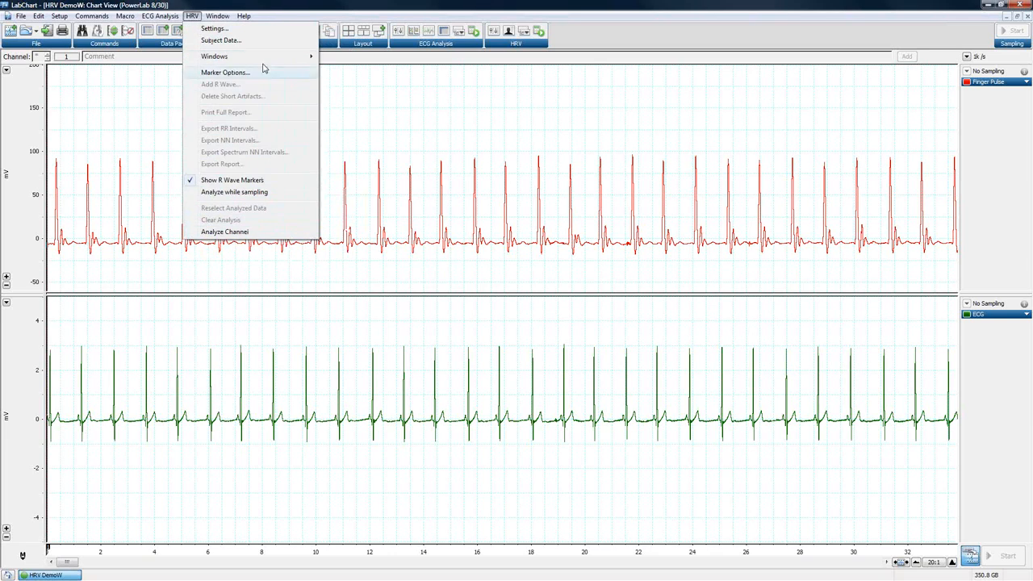
click(584, 34)
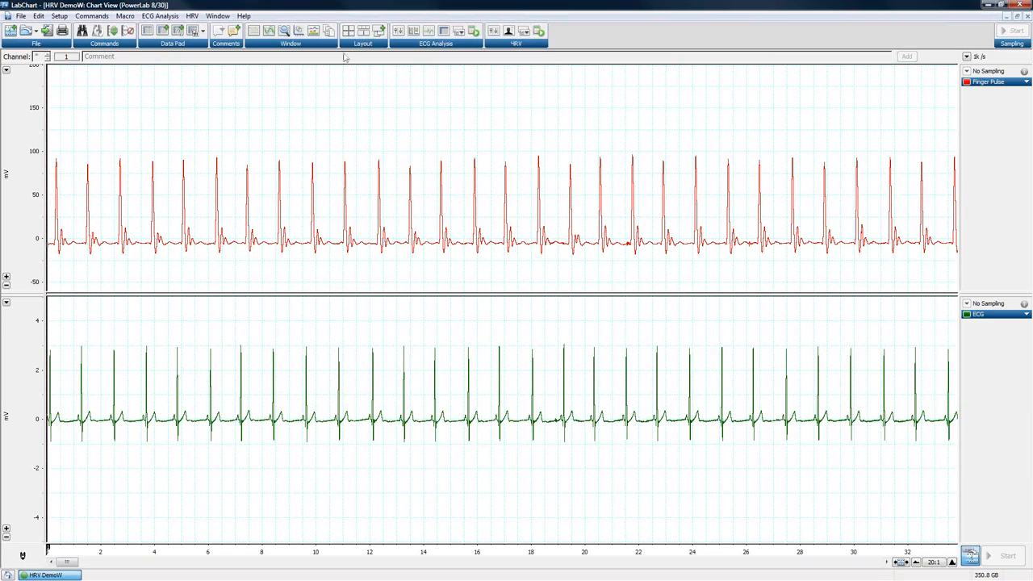
View the ECG Analysis settings for the HRV recording, and close them without changes.
click(165, 17)
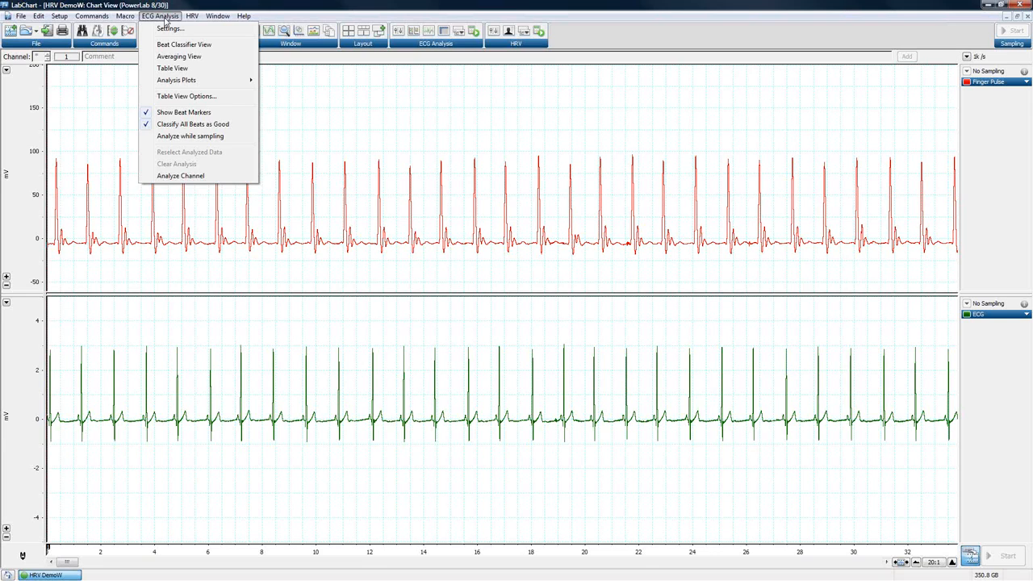
click(168, 28)
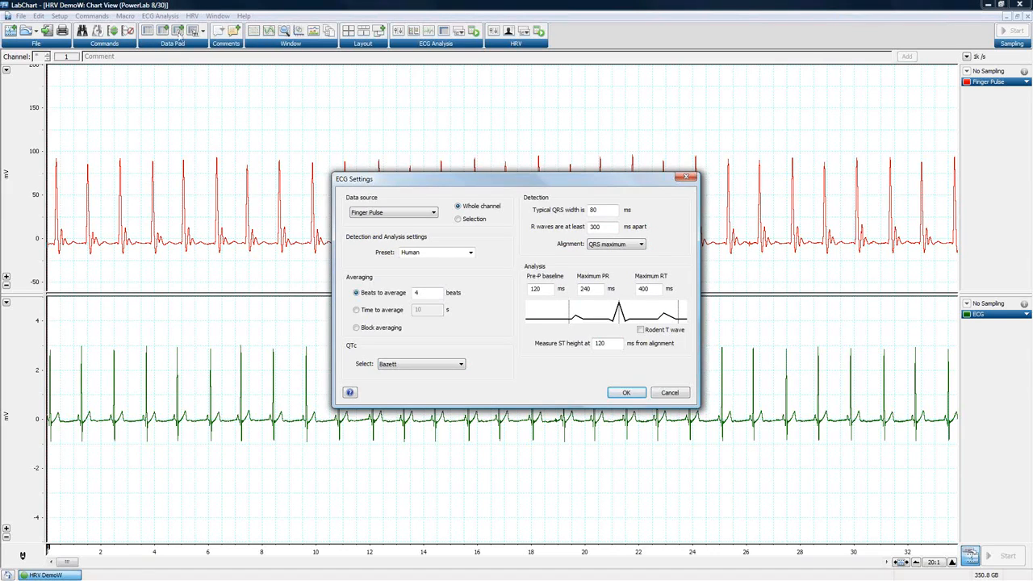
click(686, 177)
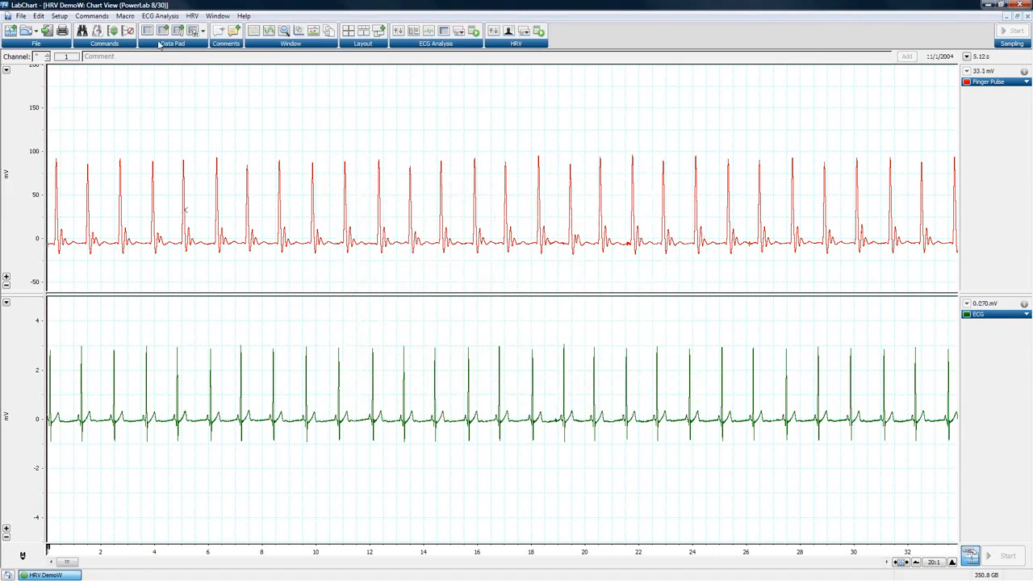
Open the HRV settings and review the analysis parameters and the R wave detector options.
click(192, 15)
click(211, 28)
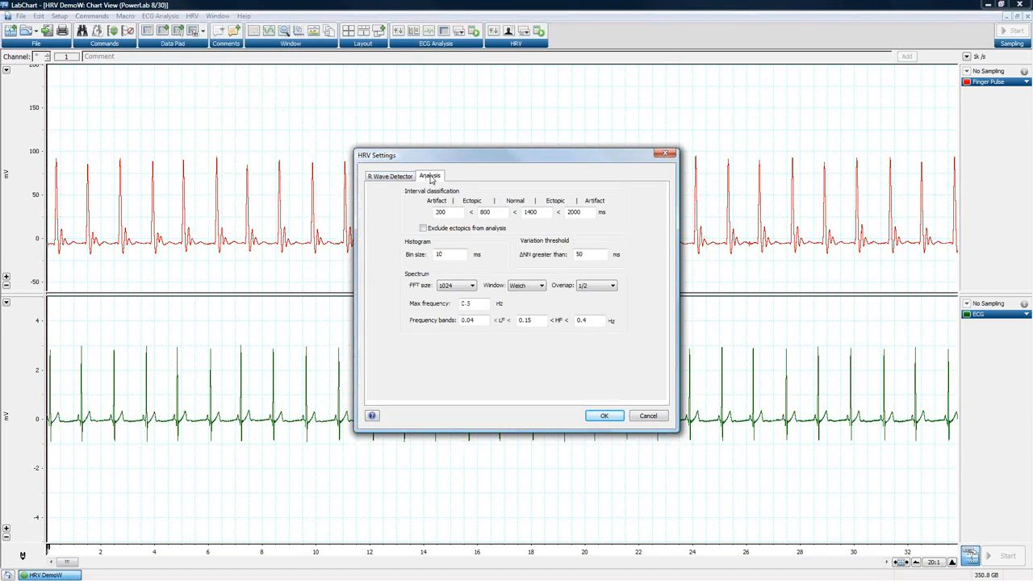
click(384, 177)
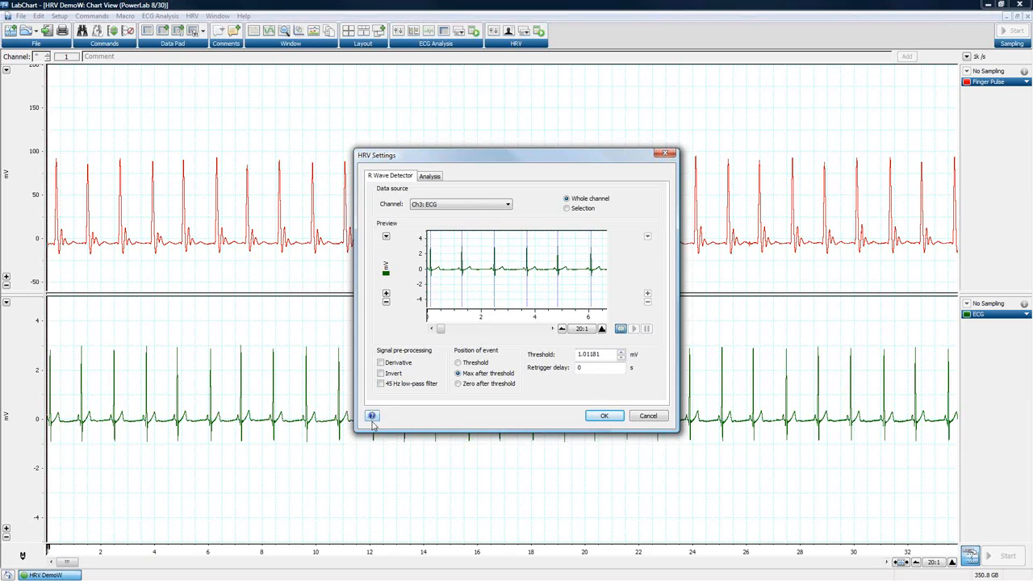
Review the source channel choices for the R wave detector and inspect the ECG preview at different zoom levels.
click(453, 211)
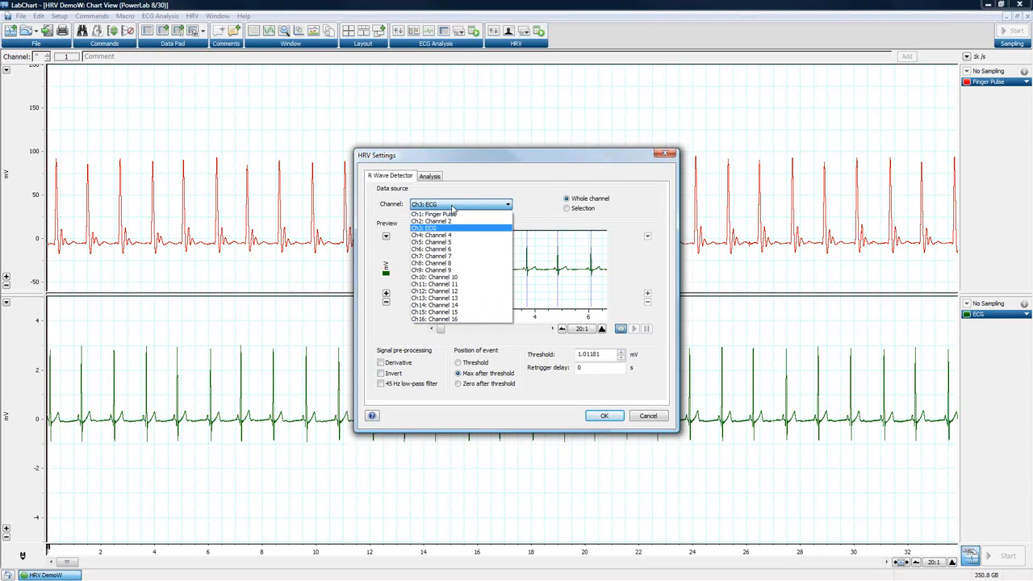
click(453, 211)
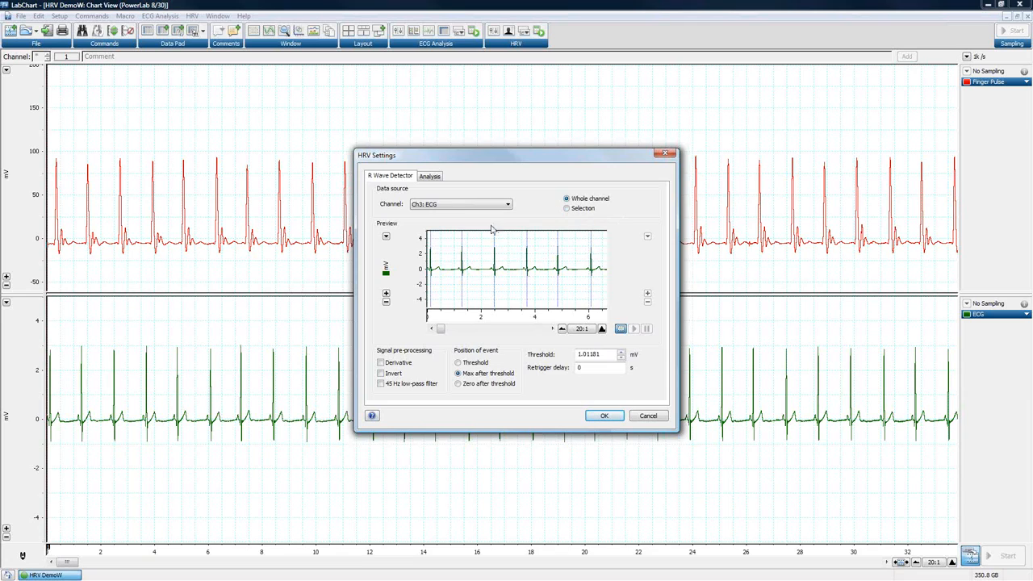
click(602, 328)
click(601, 329)
click(563, 328)
click(563, 329)
mouse_move(444, 329)
mouse_down()
mouse_move(484, 334)
mouse_move(435, 331)
mouse_up()
Try Derivative signal pre-processing in the R wave detector, turn it off again and inspect the detected R peaks up close in the preview.
click(382, 363)
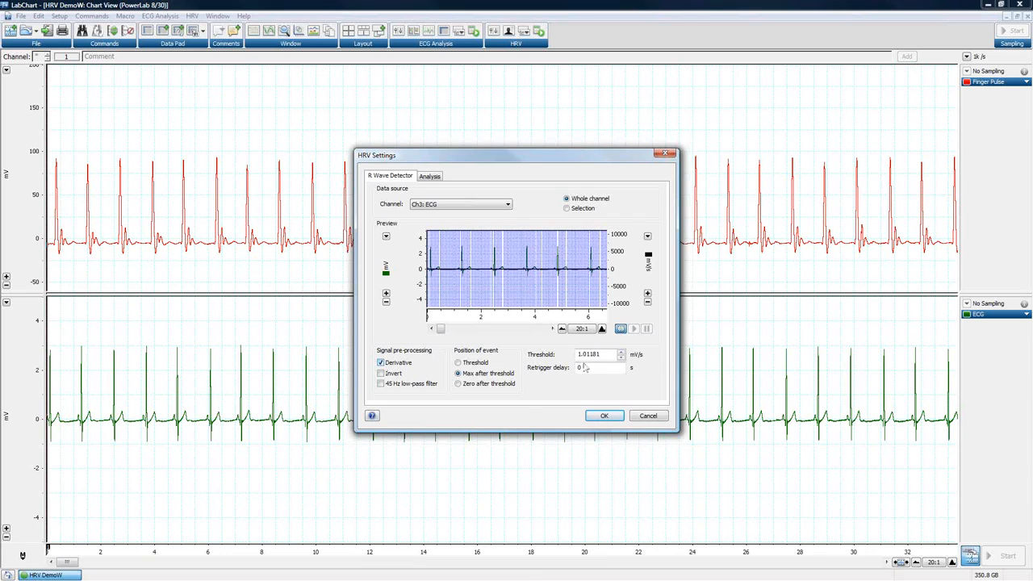
click(380, 362)
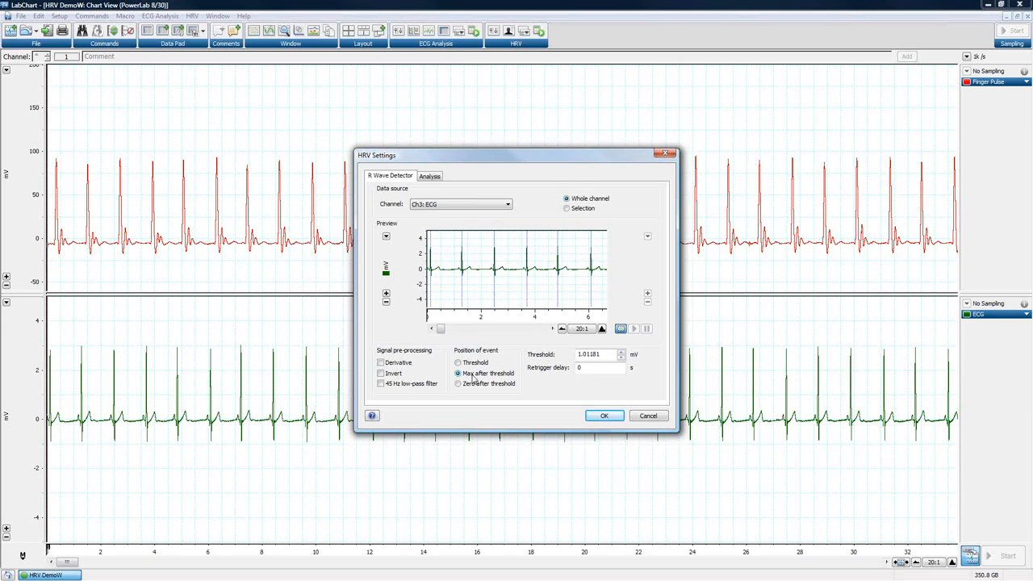
click(602, 330)
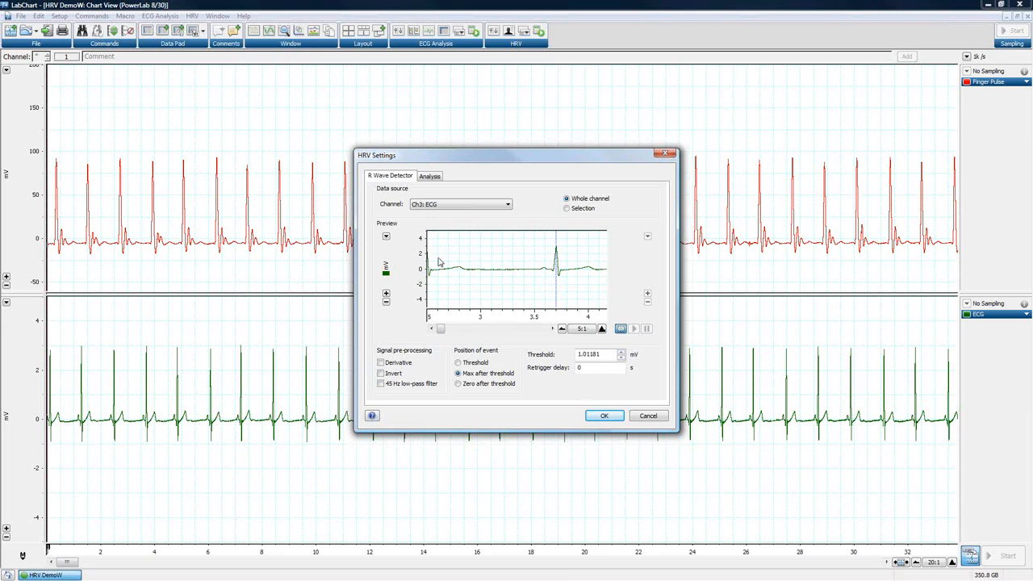
click(562, 329)
click(563, 330)
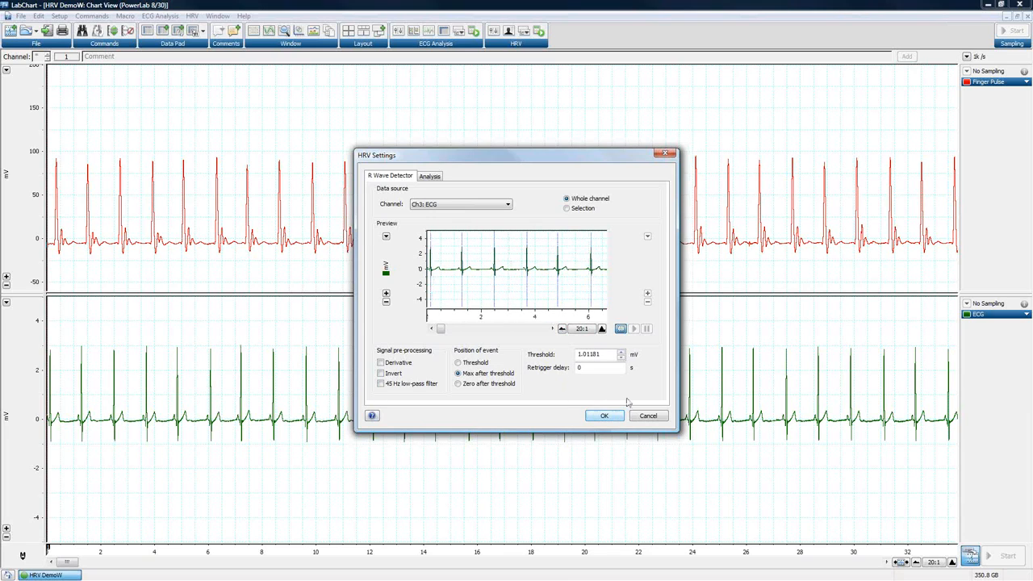
click(597, 368)
Review the HRV analysis parameters, including the available spectrum window and overlap choices, without changing them.
click(430, 178)
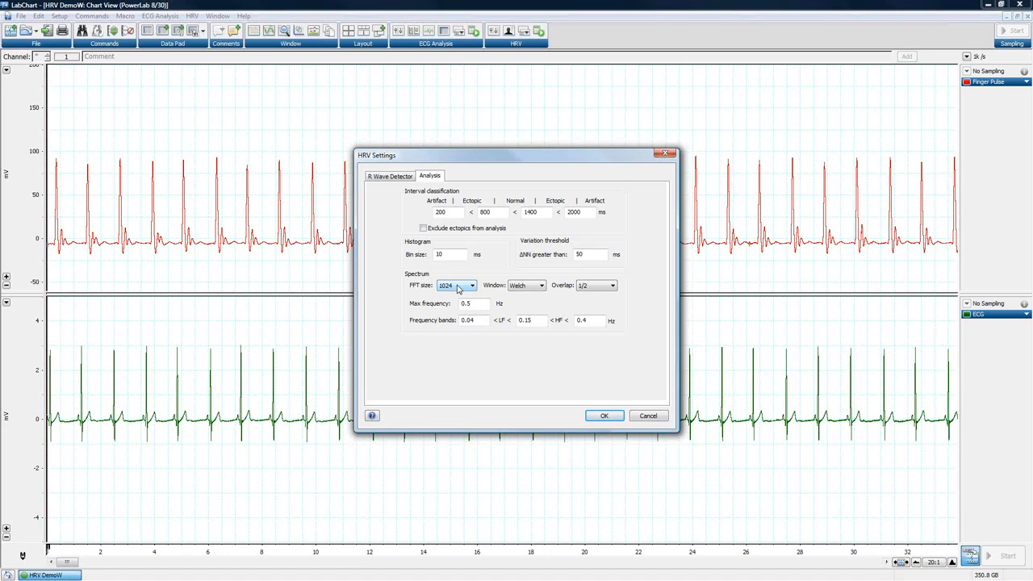
click(540, 287)
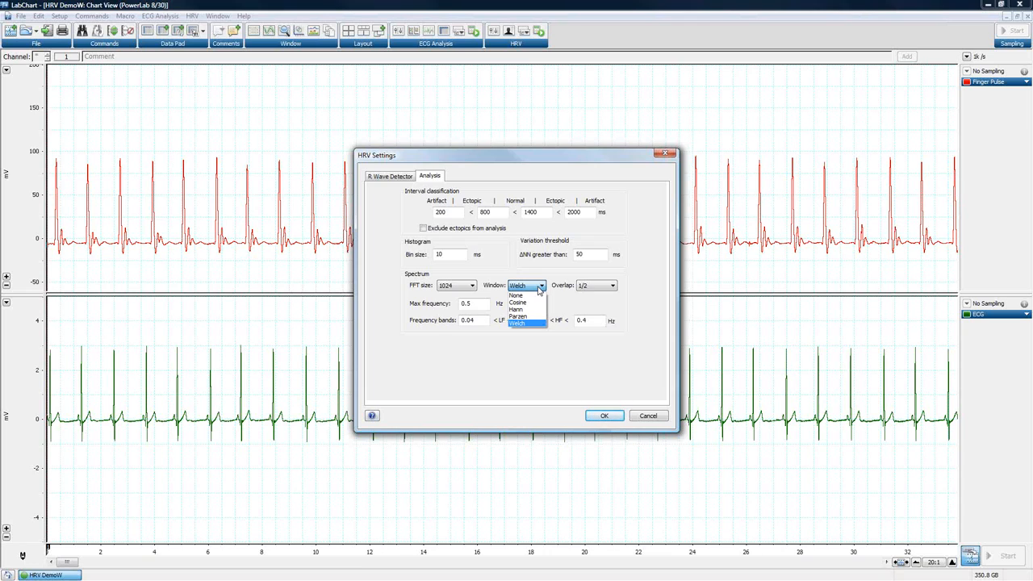
click(559, 274)
click(614, 286)
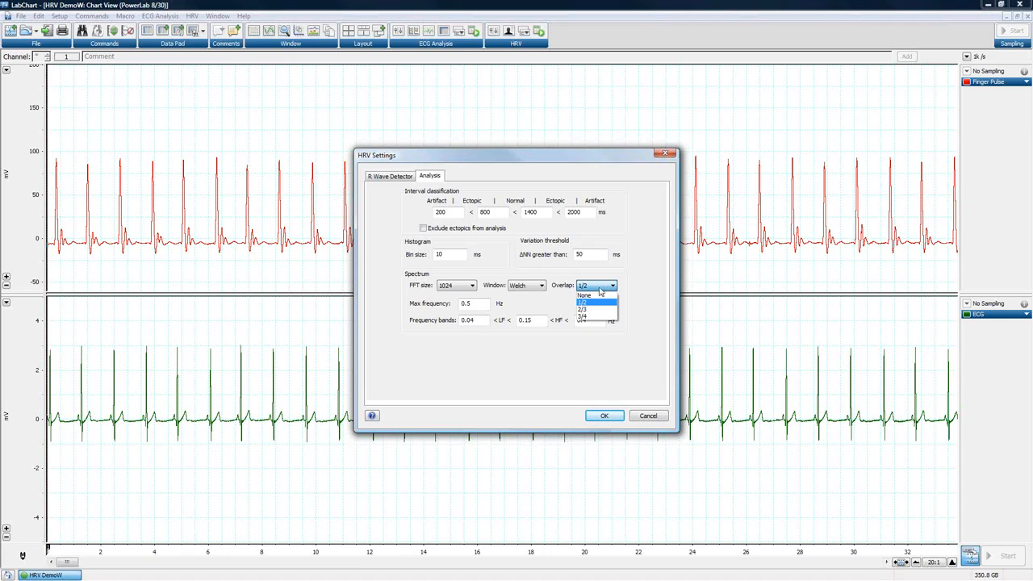
click(495, 311)
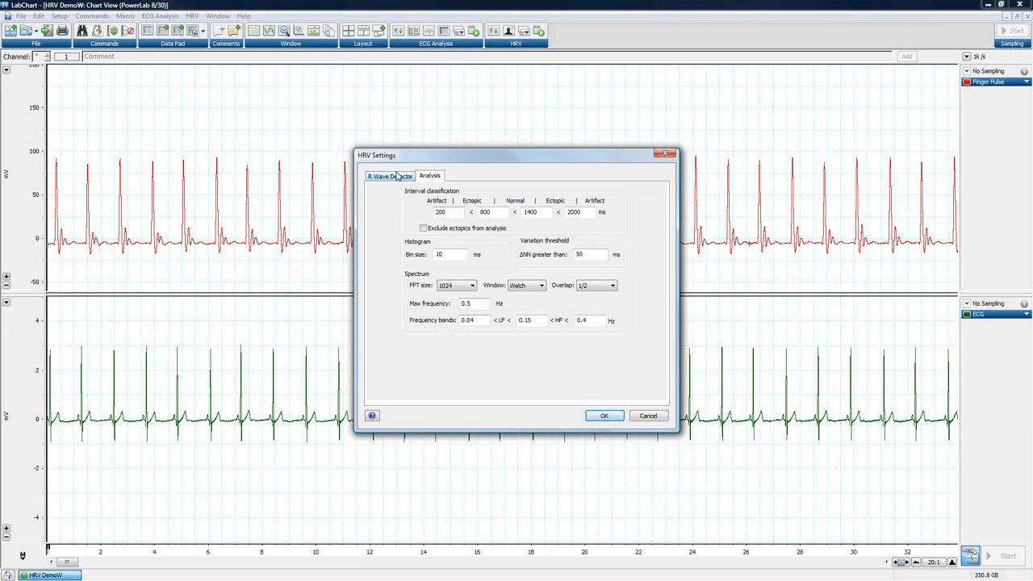
Return to the R wave detector options and accept the HRV settings to mark R waves on the ECG channel.
click(394, 177)
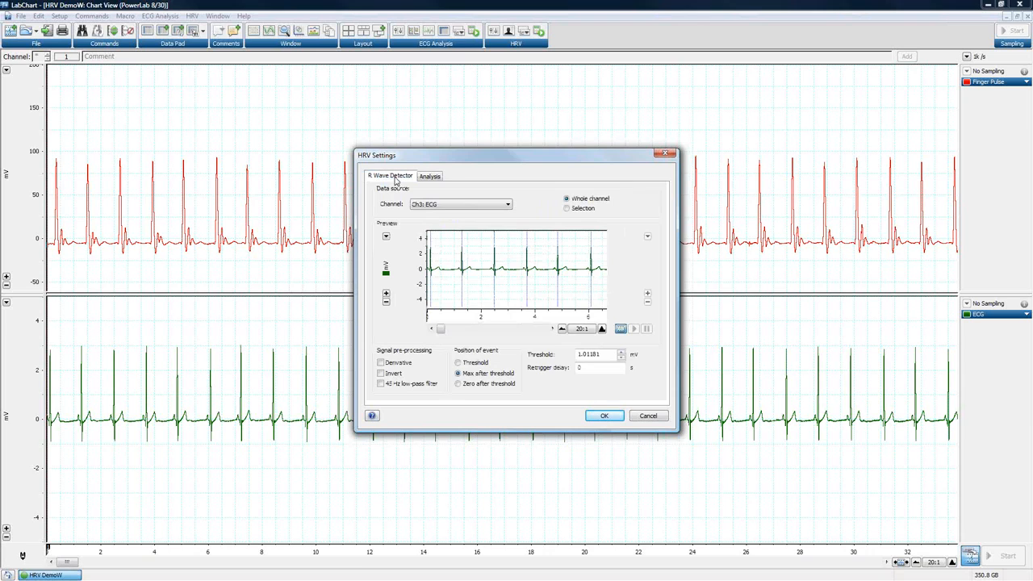
click(605, 416)
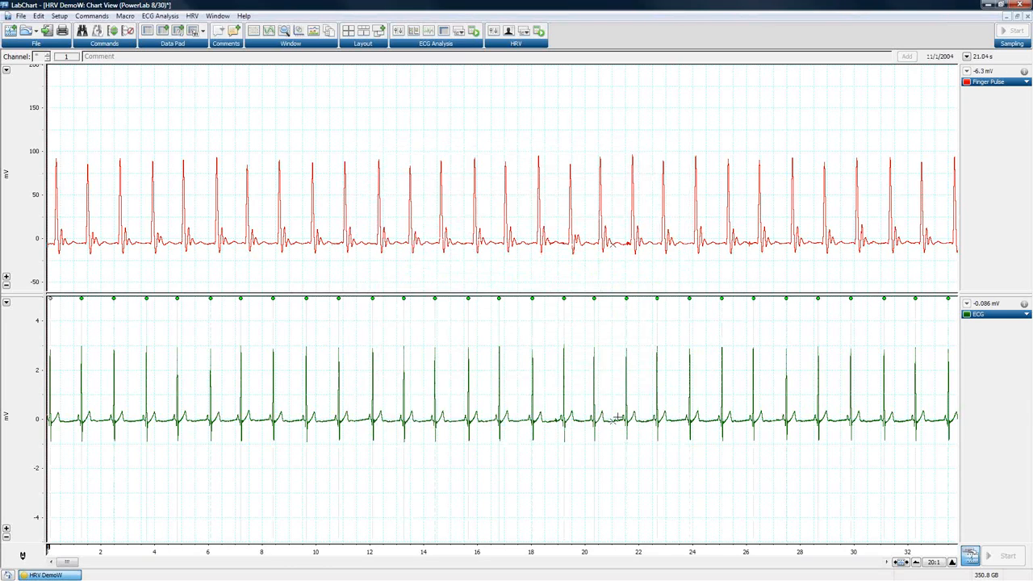
Examine the R wave markers across the full recording, then from its start at 100:1 horizontal compression.
click(917, 563)
click(917, 562)
click(916, 562)
click(916, 562)
click(916, 563)
click(953, 563)
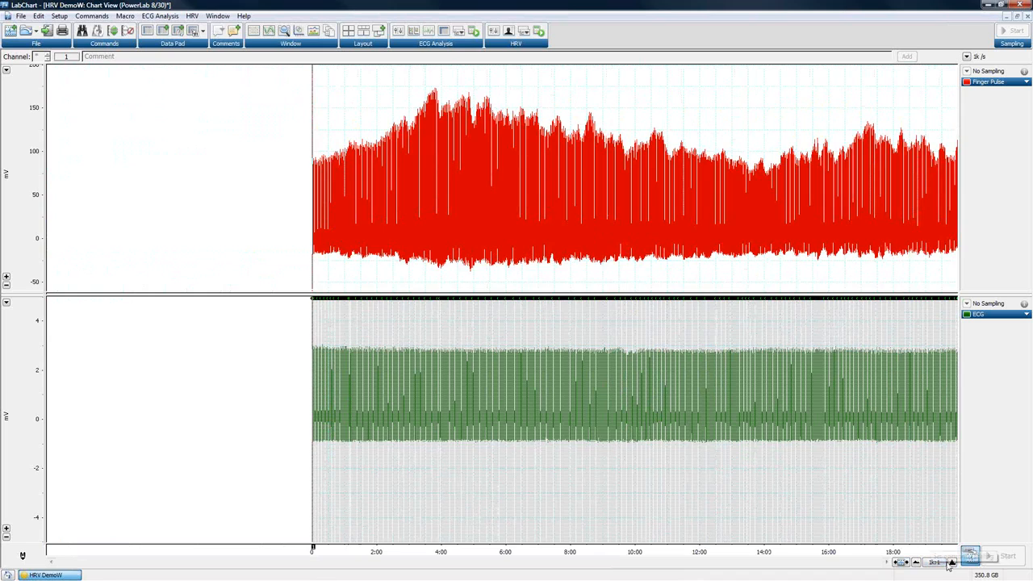
click(953, 563)
click(952, 562)
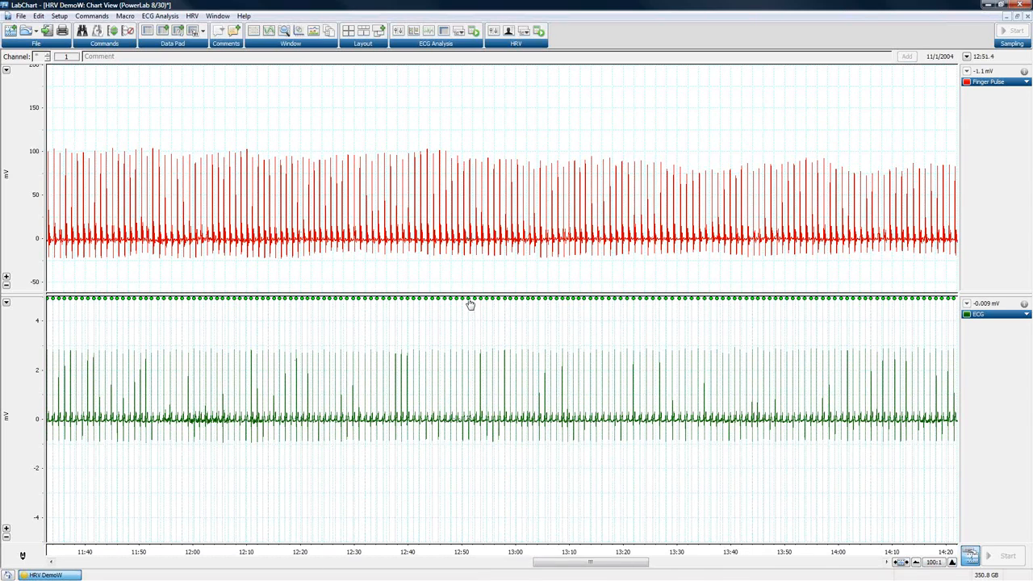
mouse_move(470, 303)
drag(602, 564, 78, 557)
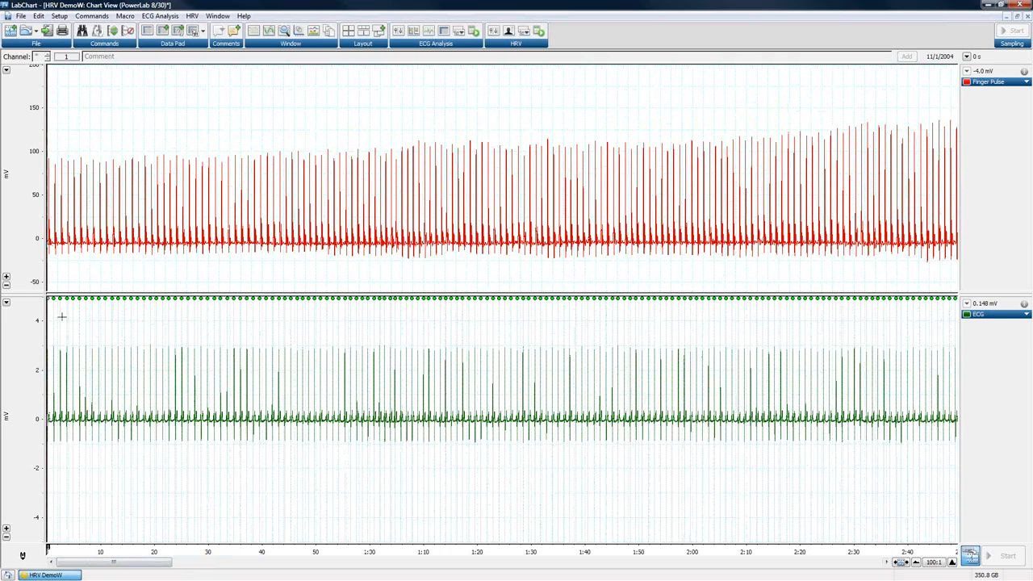
View the HRV subject data and close it without changes.
click(192, 16)
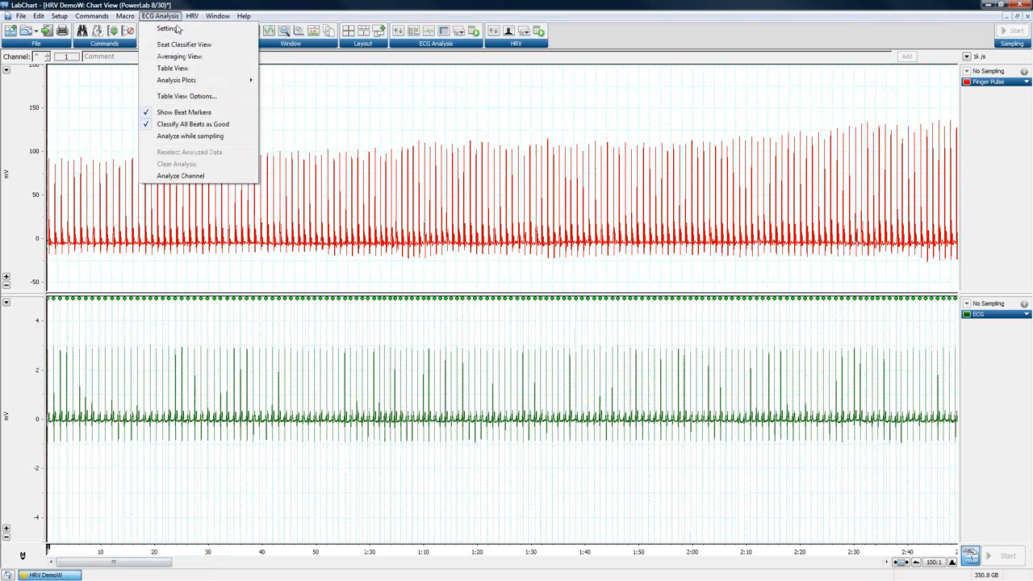
click(227, 41)
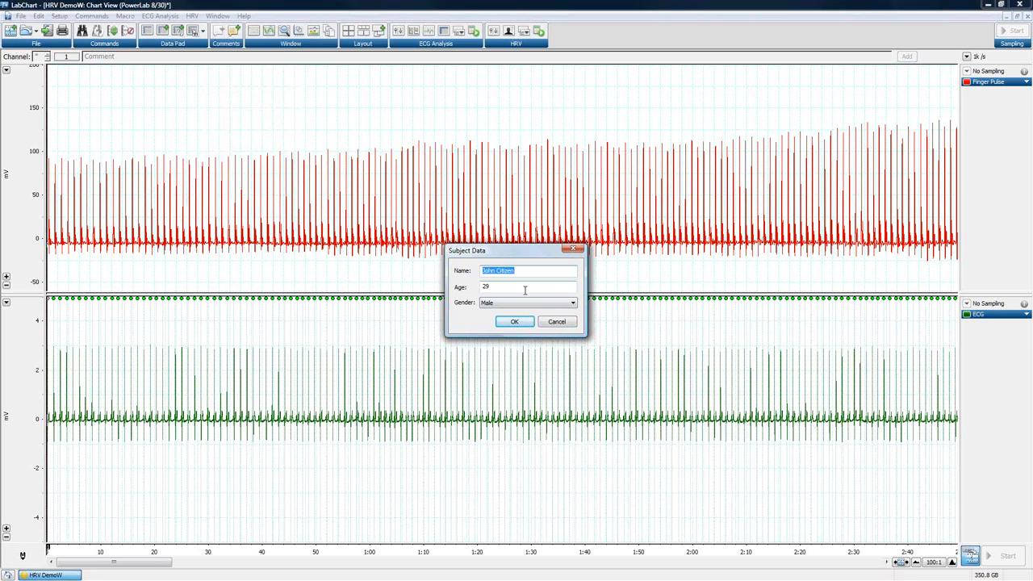
click(555, 323)
View the available HRV windows and the R wave marker display options, and close the options without changes.
click(192, 15)
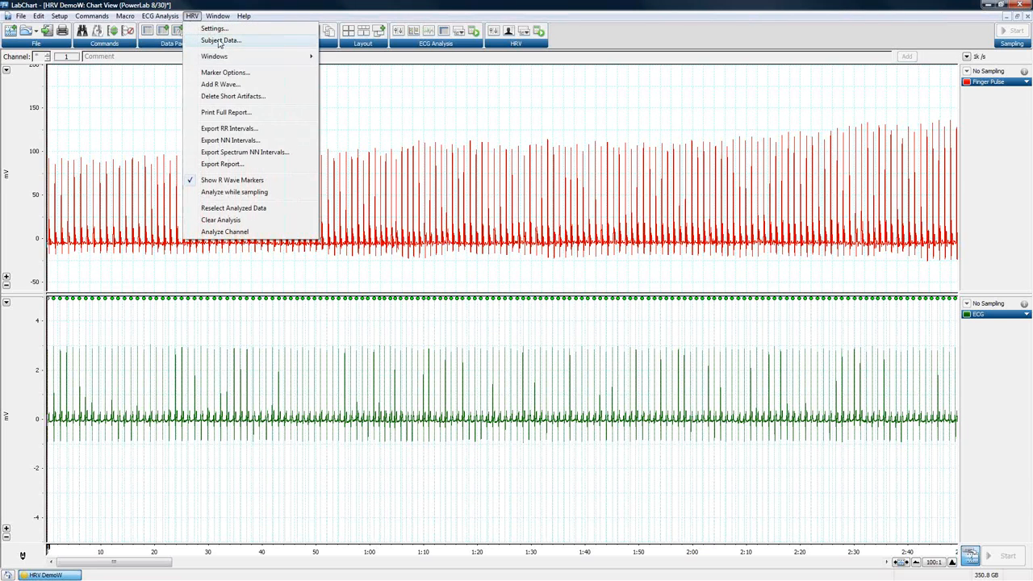
mouse_move(228, 57)
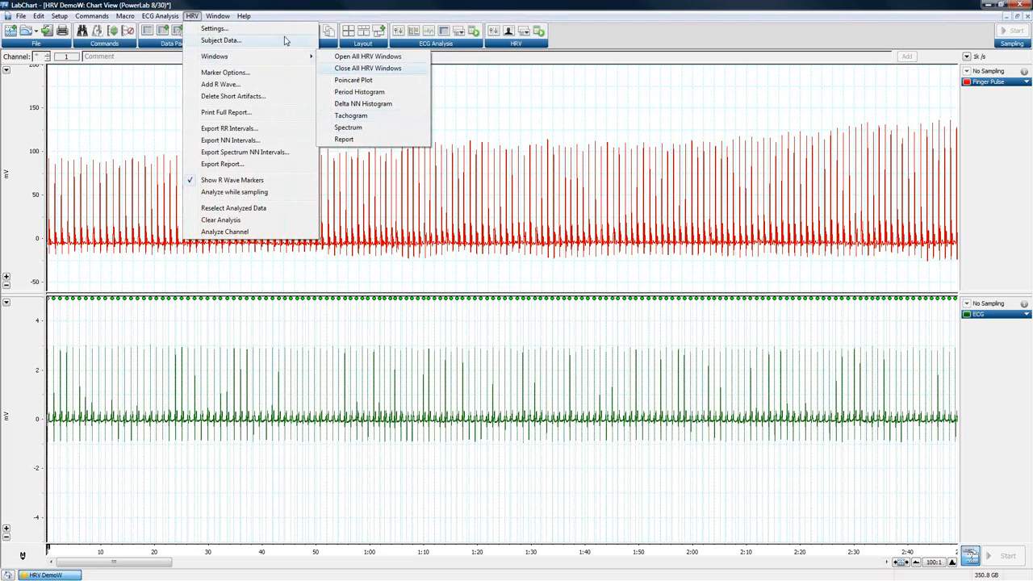
click(227, 74)
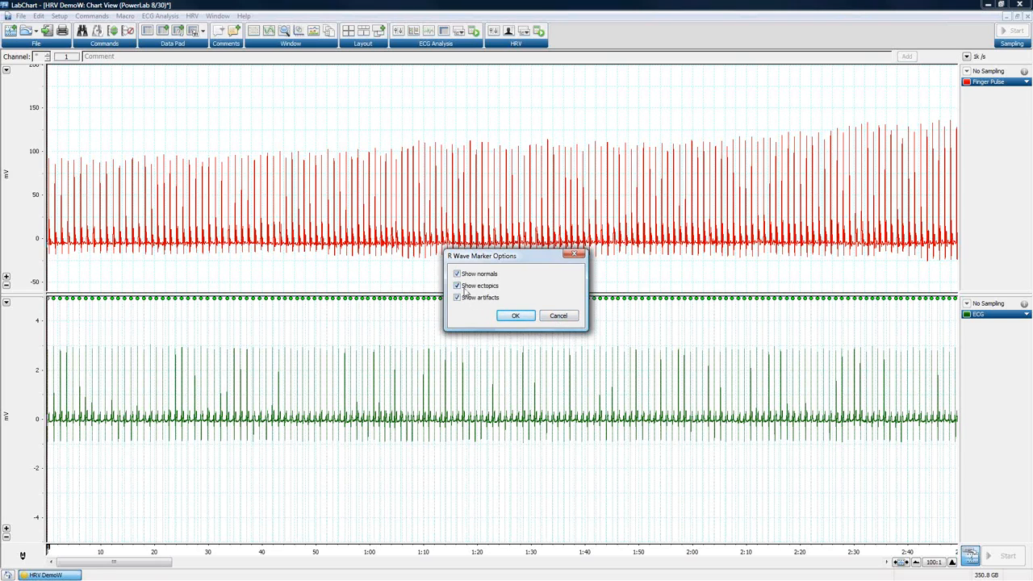
click(557, 315)
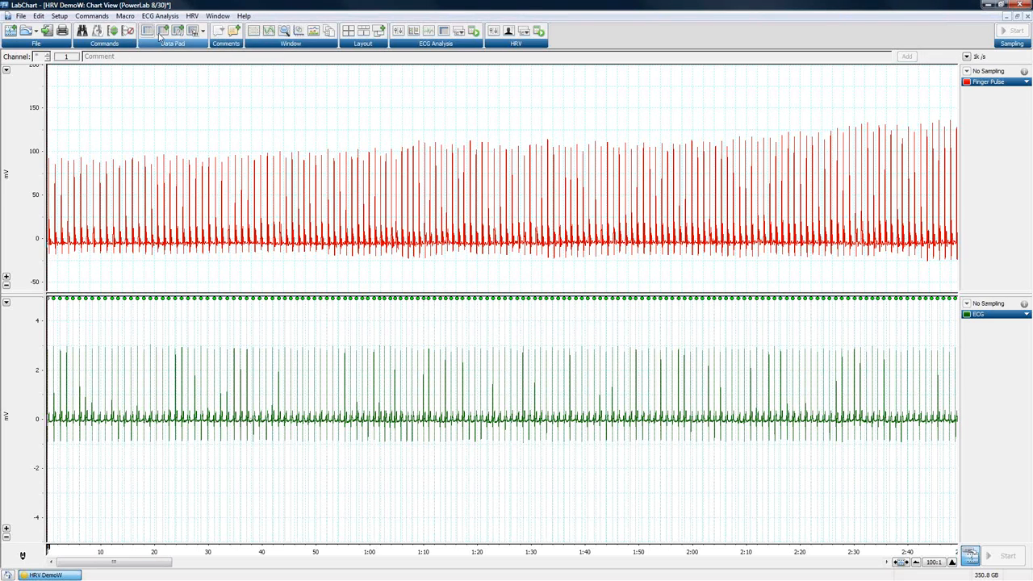
click(190, 16)
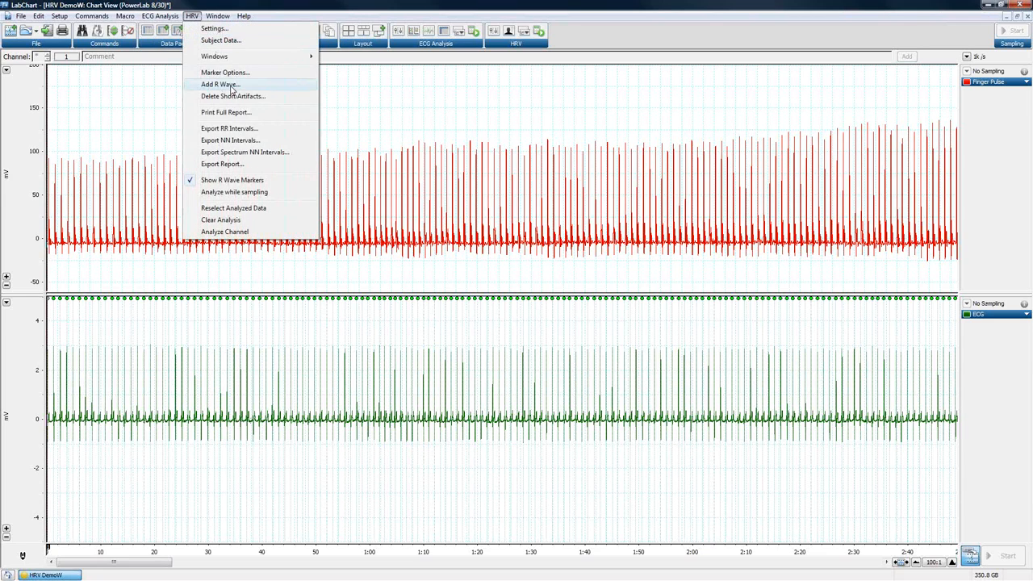
click(220, 84)
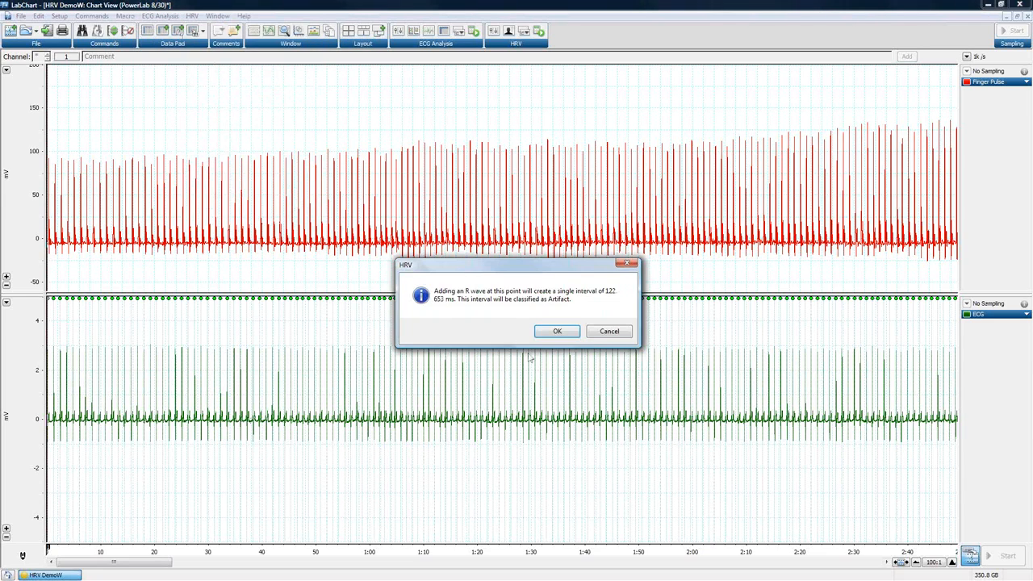
click(622, 333)
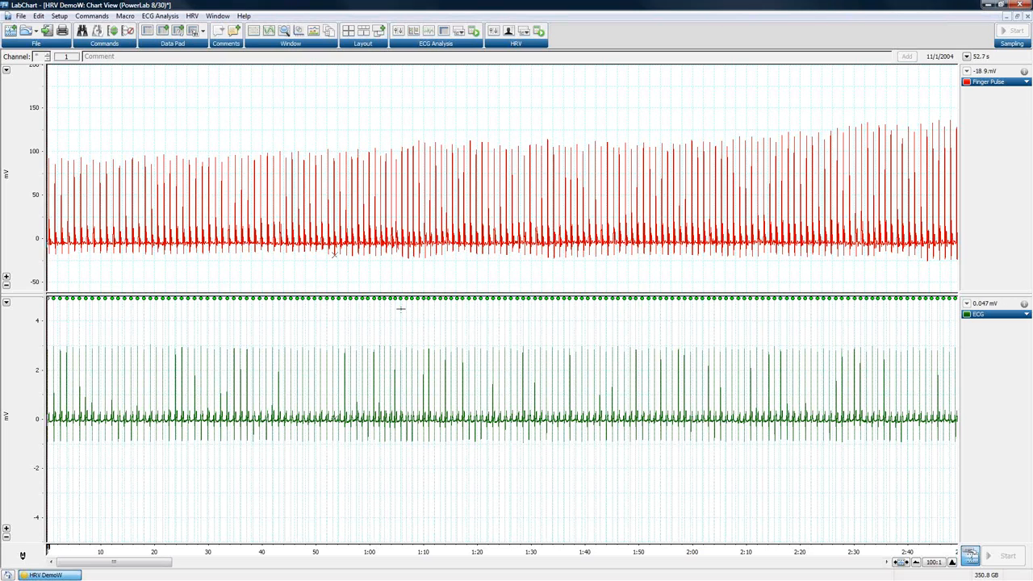
Add an R wave on the ECG channel at about 1:24.31, just after an existing beat, and accept the resulting interval change.
click(623, 125)
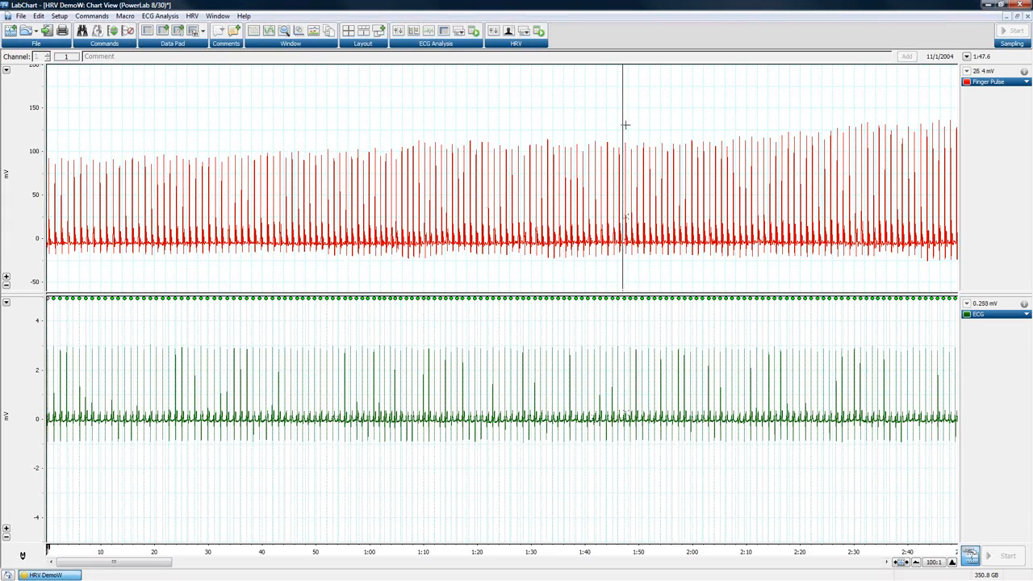
click(952, 563)
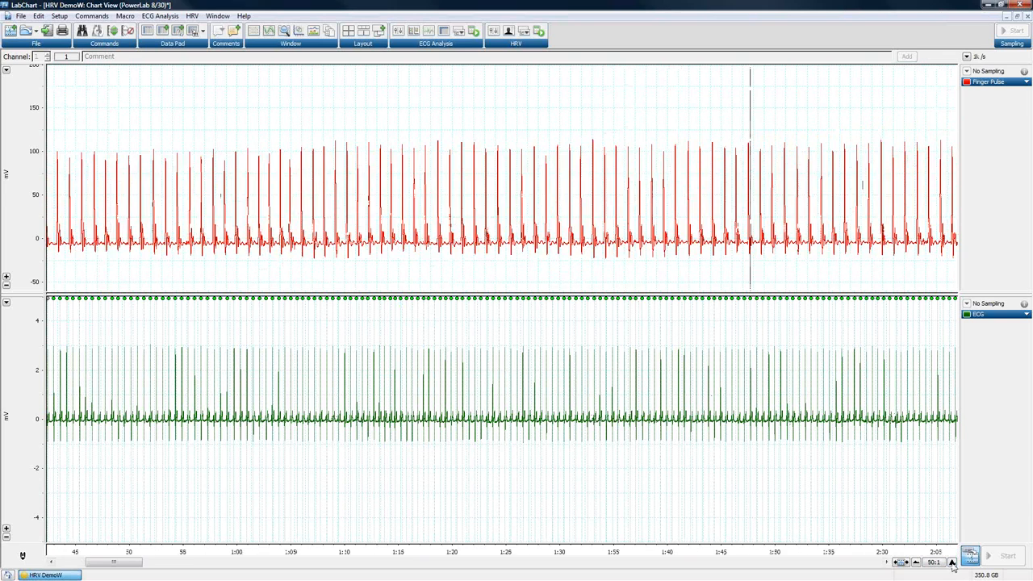
click(953, 563)
click(953, 563)
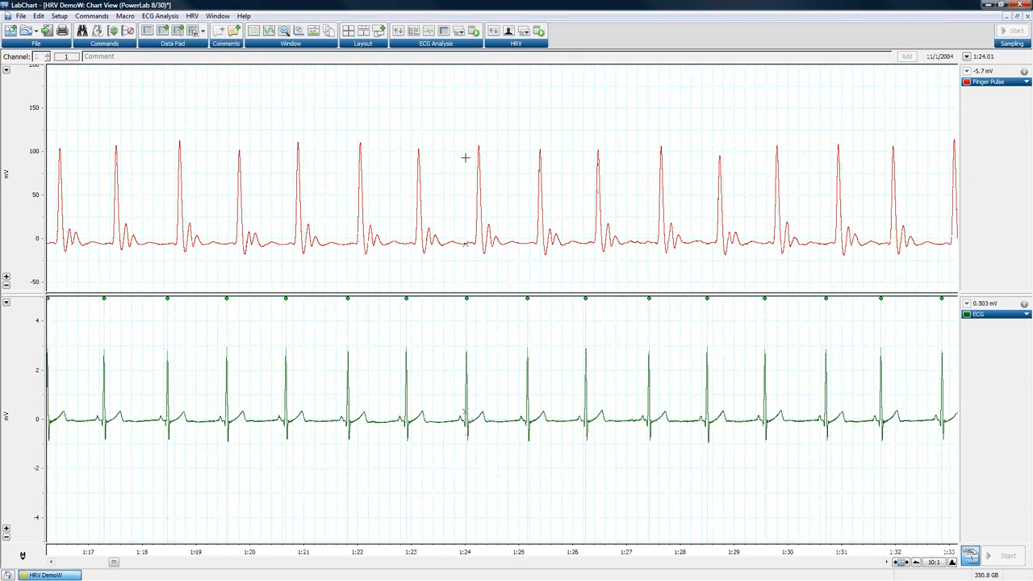
click(482, 167)
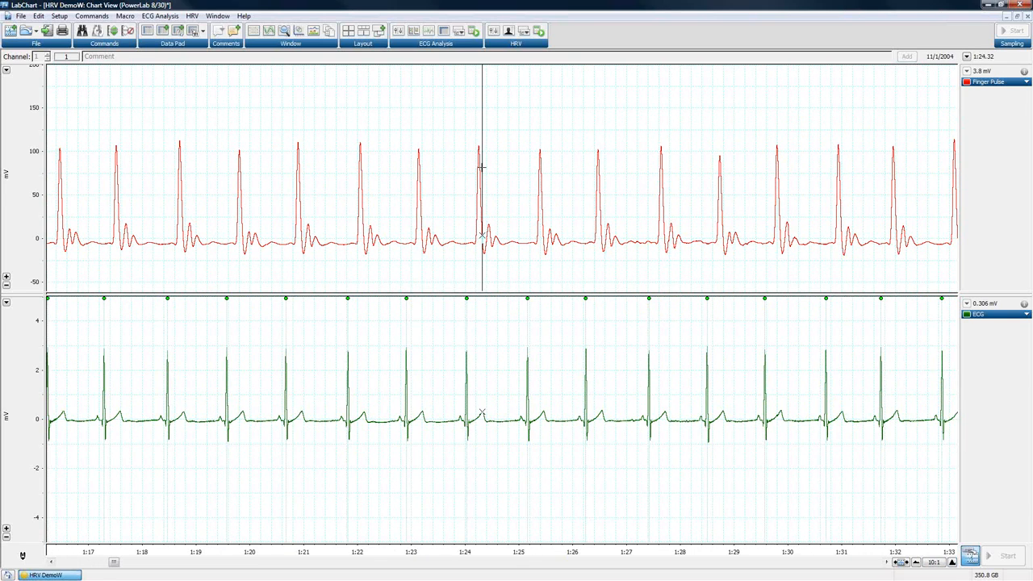
click(191, 16)
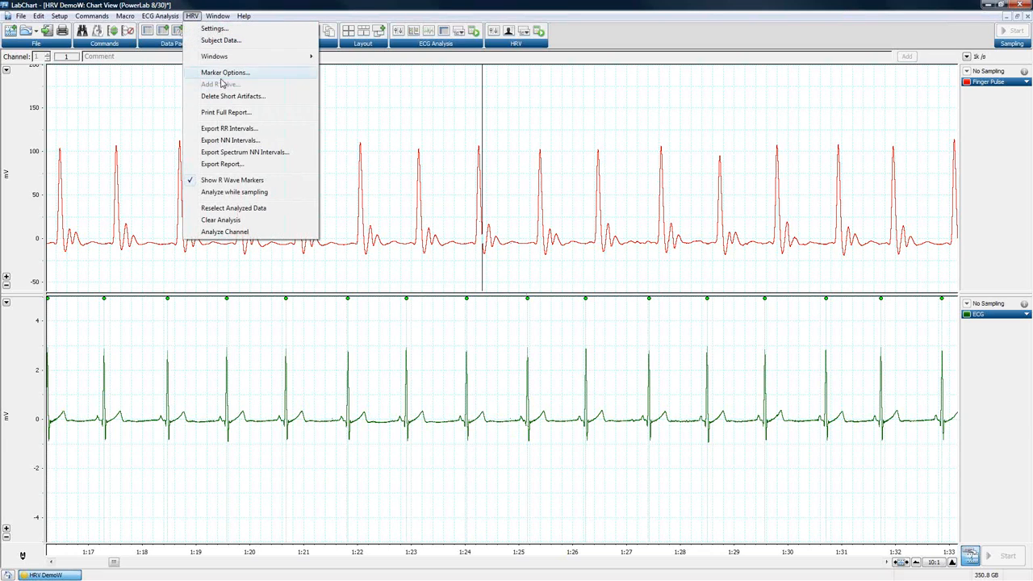
click(482, 396)
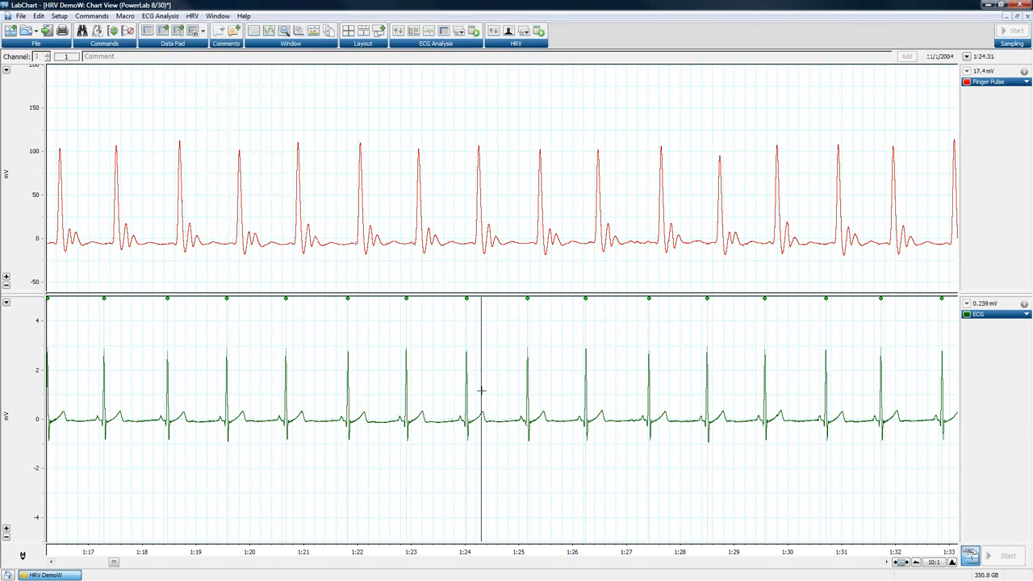
click(192, 16)
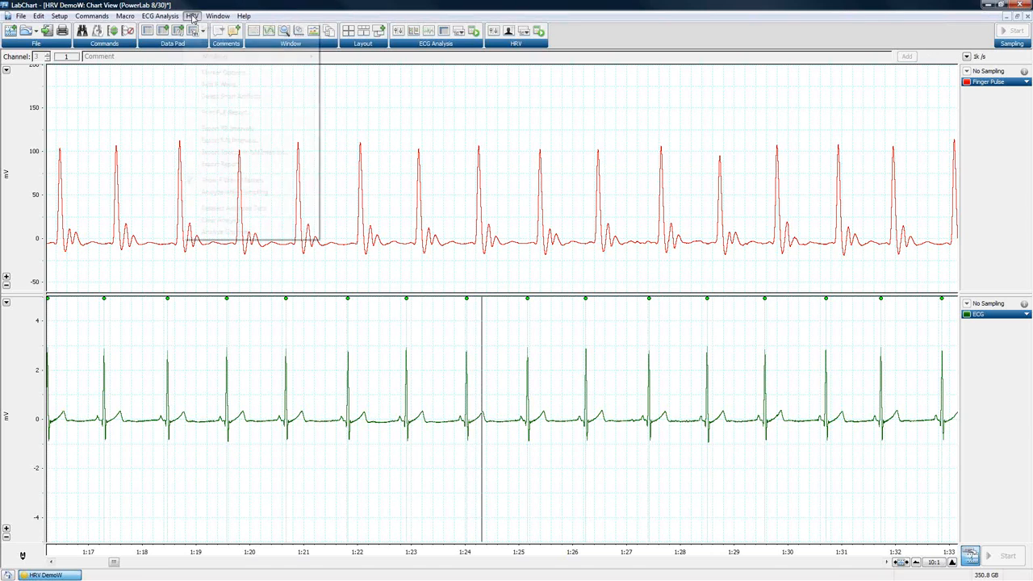
click(220, 84)
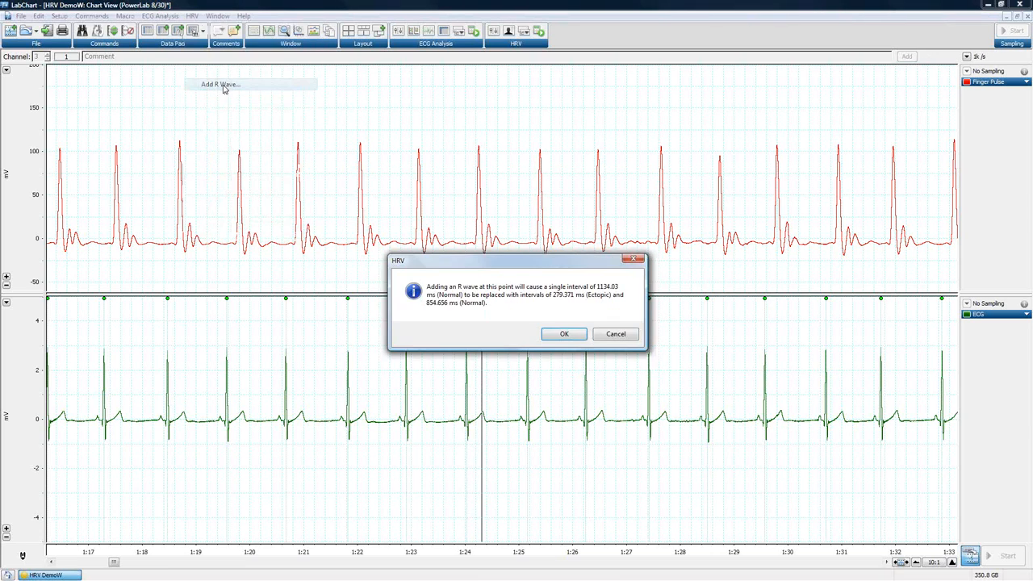
click(562, 338)
Examine the beat marker of the R wave added at 1:24.31 on the ECG channel.
click(455, 359)
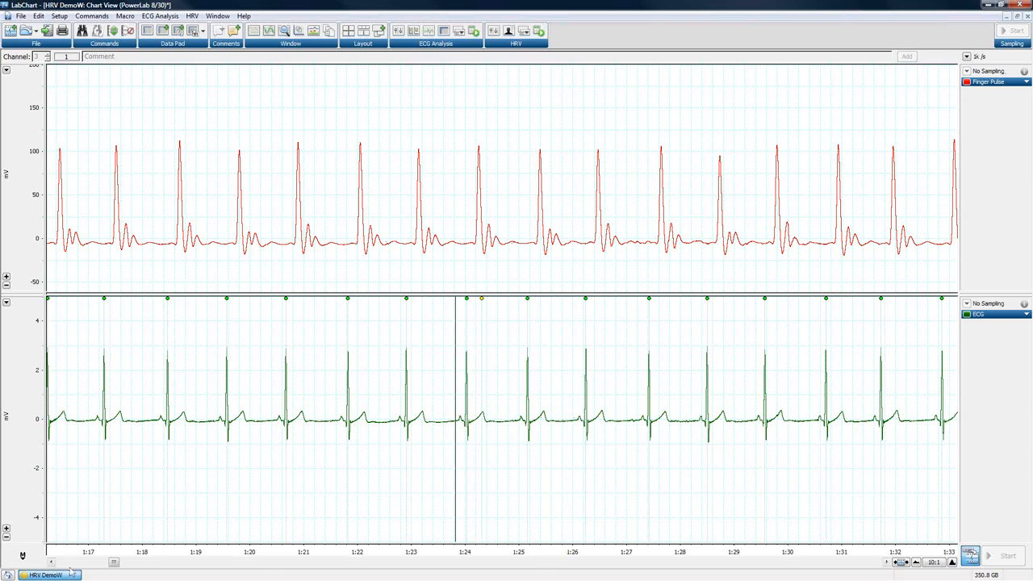
drag(114, 563, 117, 564)
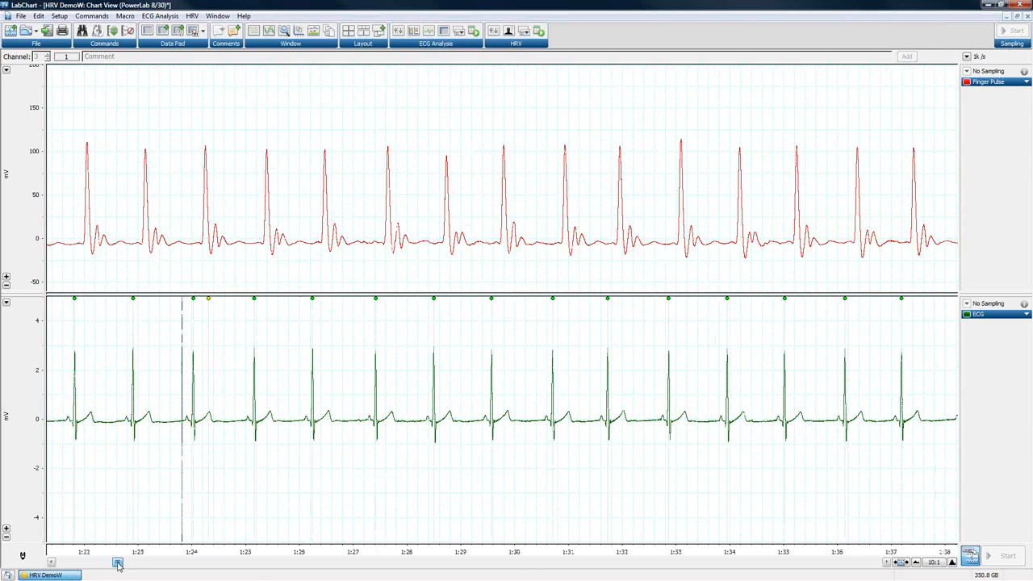
click(193, 16)
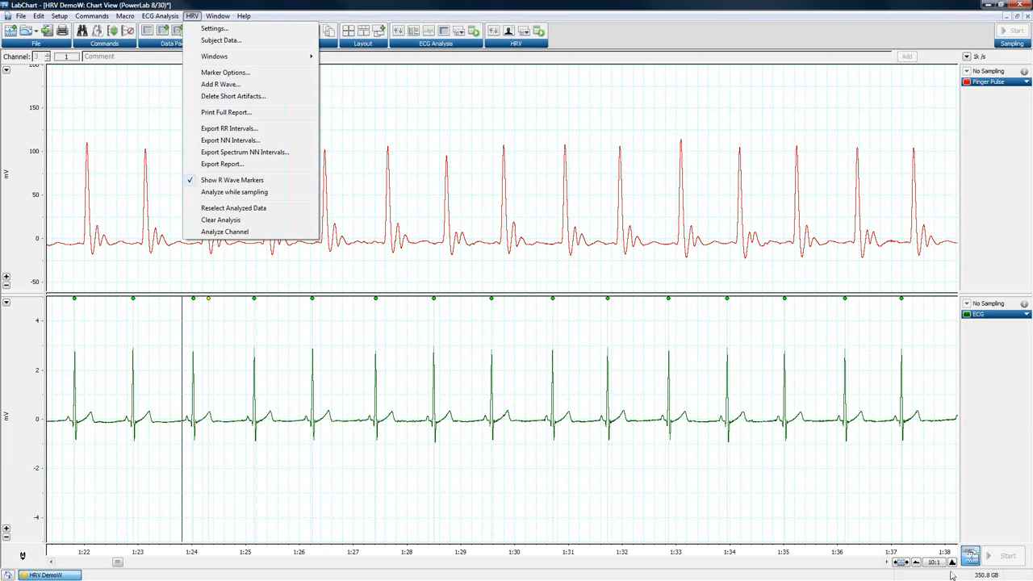
click(887, 563)
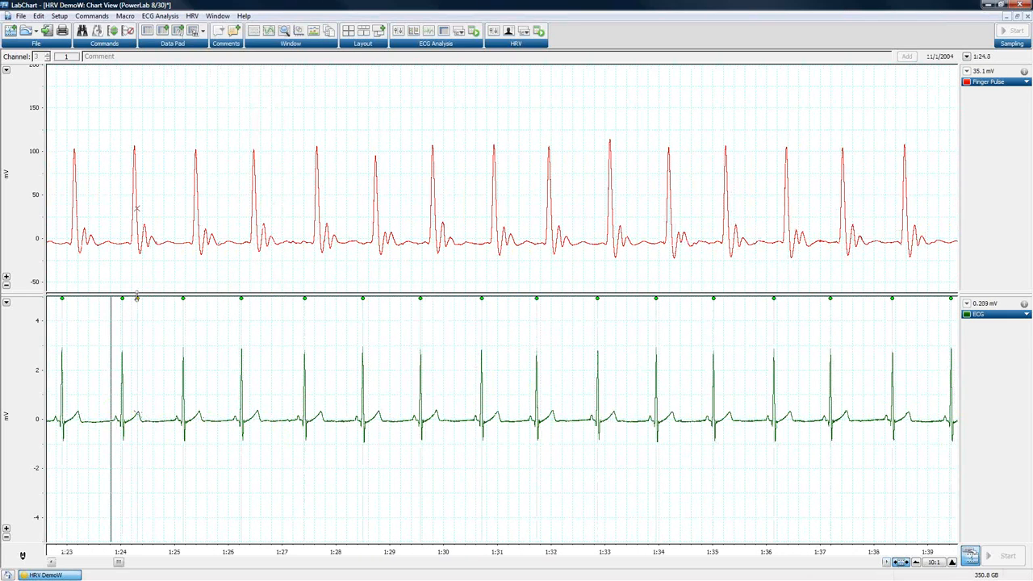
mouse_move(138, 305)
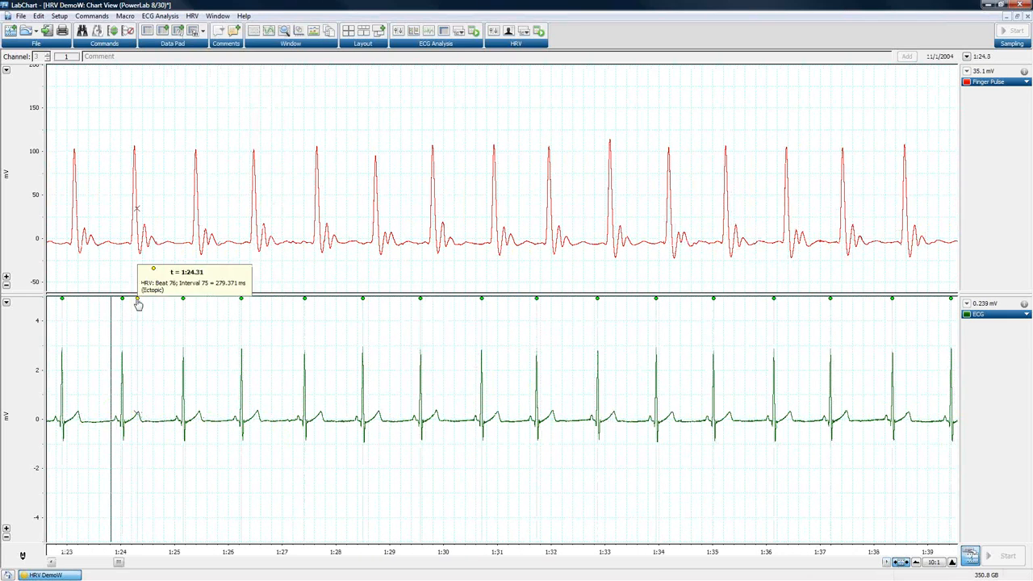
Try to delete the short artifacts from the HRV analysis.
click(192, 15)
click(226, 96)
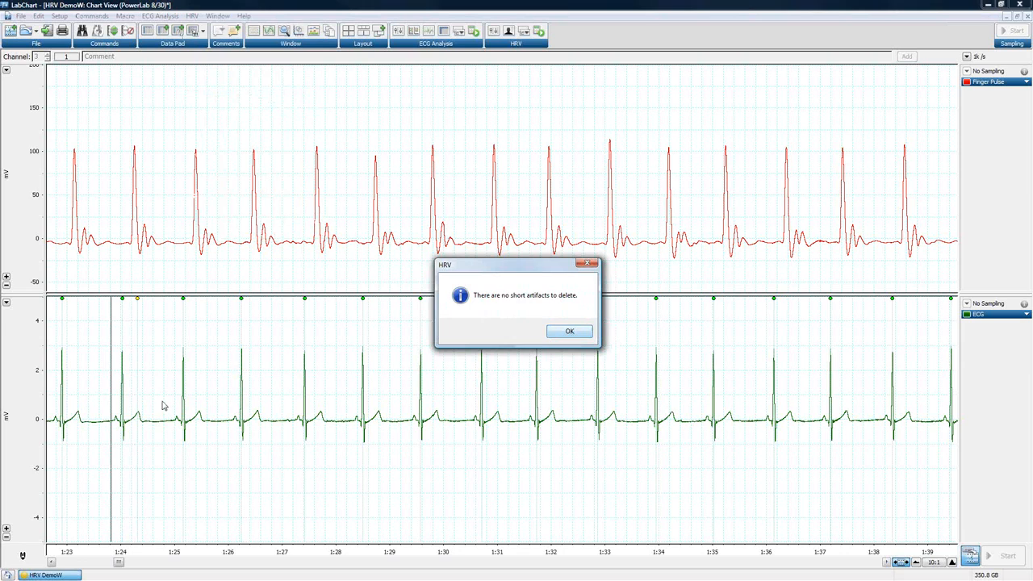
click(570, 332)
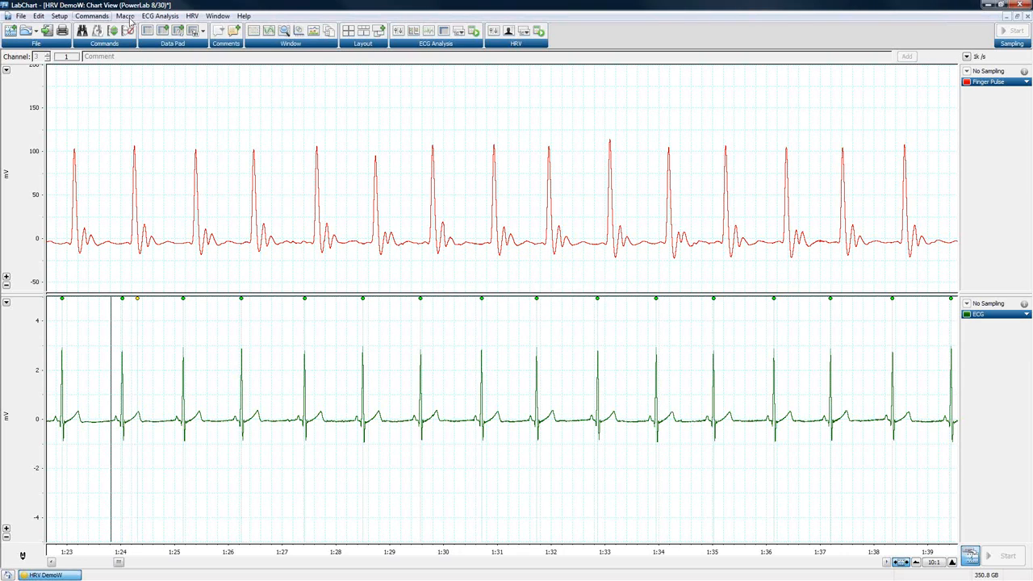
View the save options for exporting the RR intervals as a text document and cancel the export.
click(193, 15)
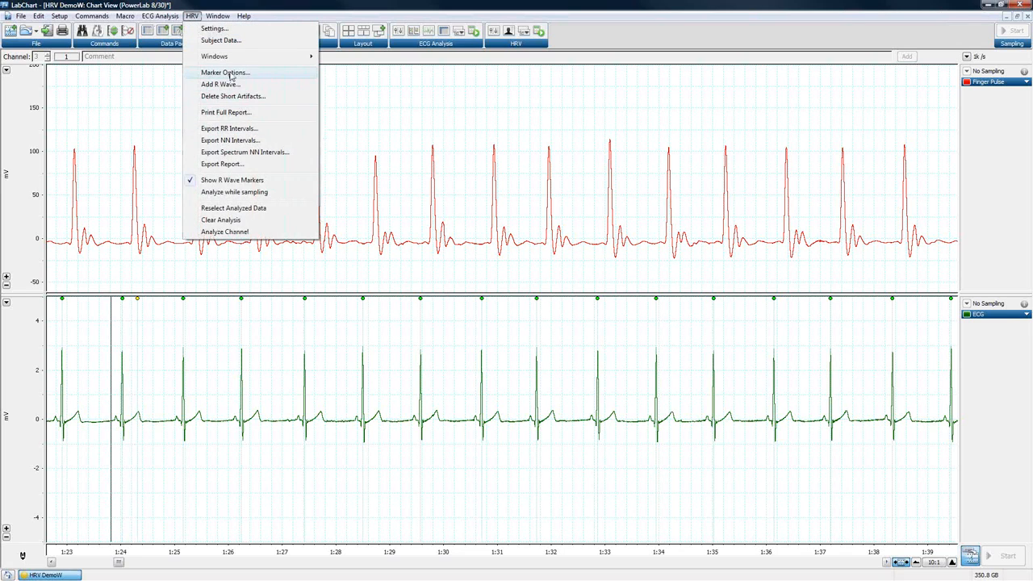
click(230, 130)
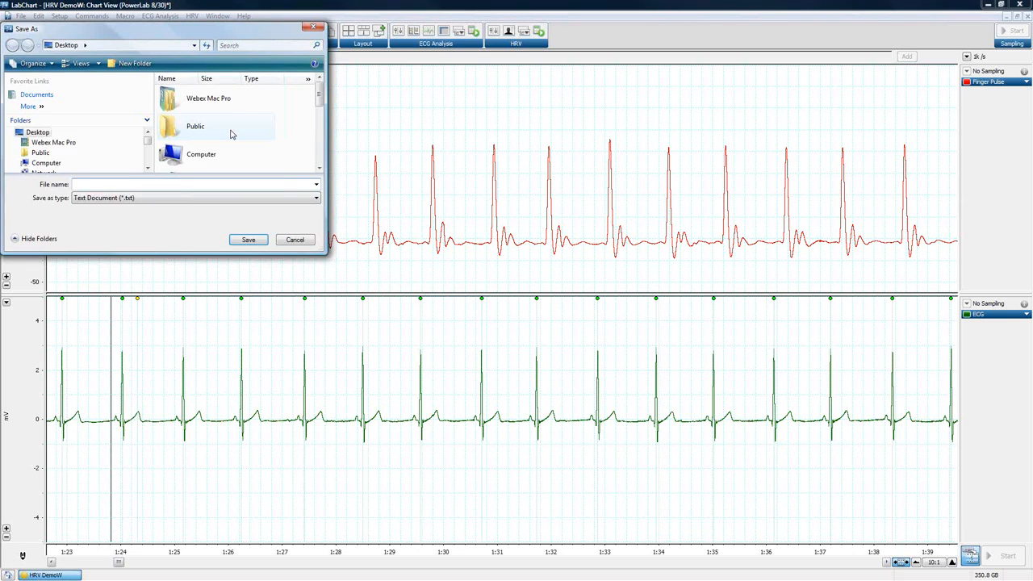
click(157, 202)
click(157, 205)
click(305, 241)
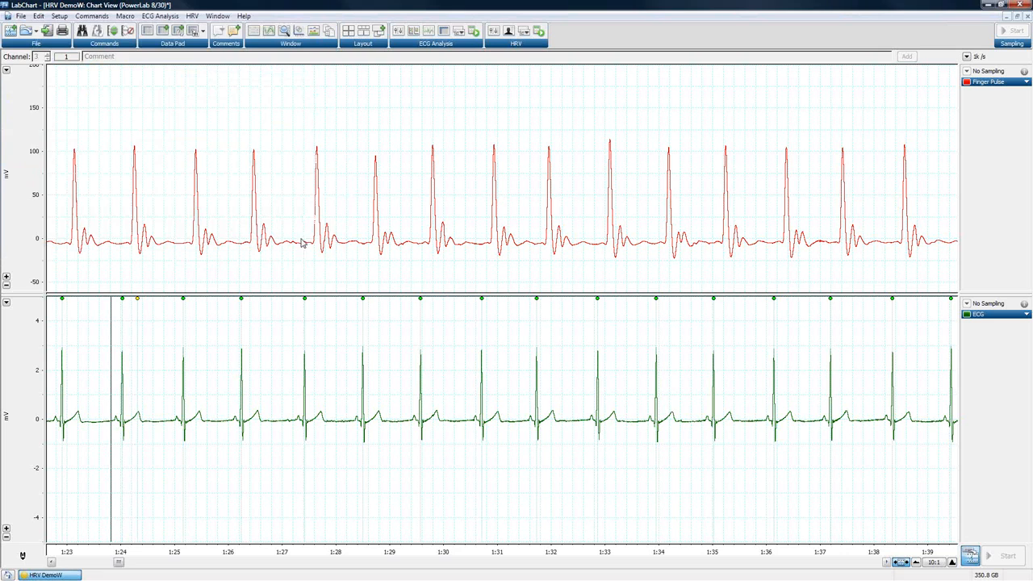
Open the Data Pad and look through the HRV calculations available for column A, as far as NN Range.
click(193, 15)
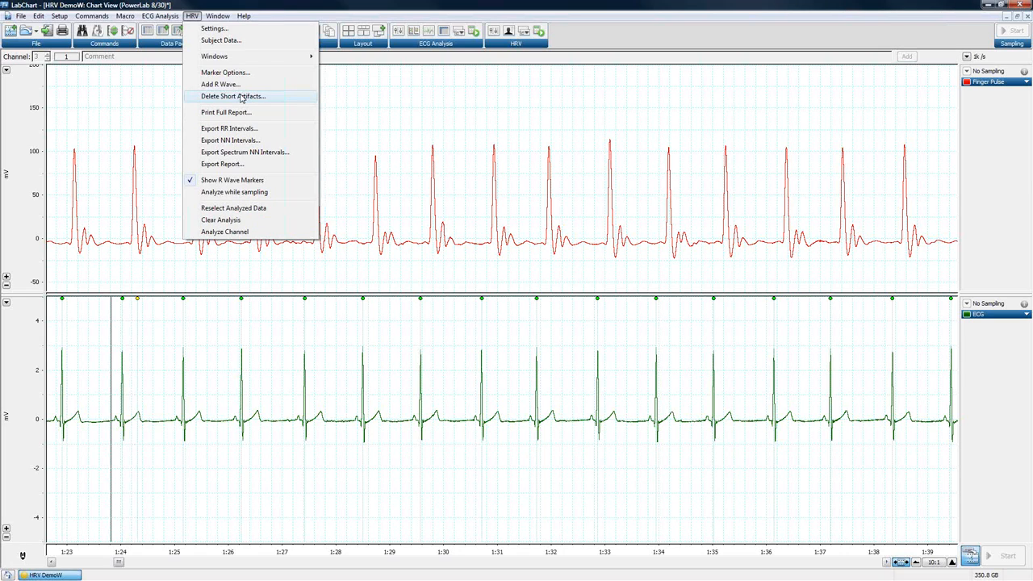
click(396, 110)
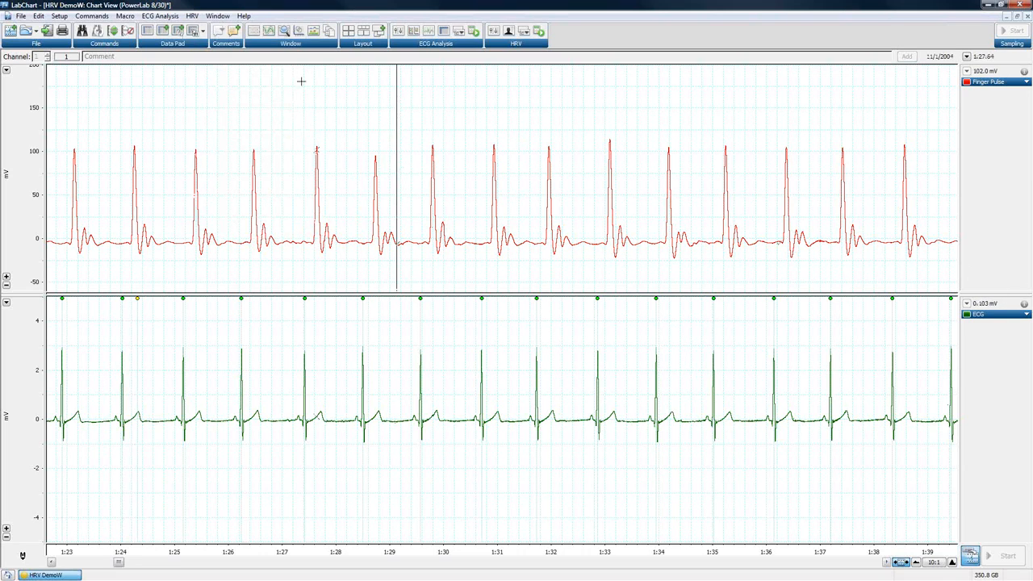
click(148, 32)
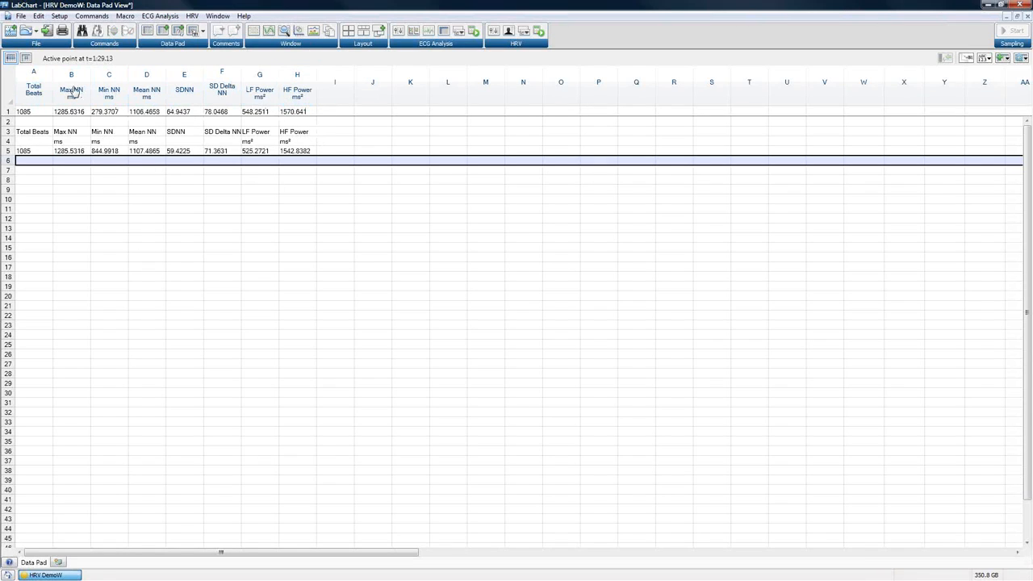
click(38, 93)
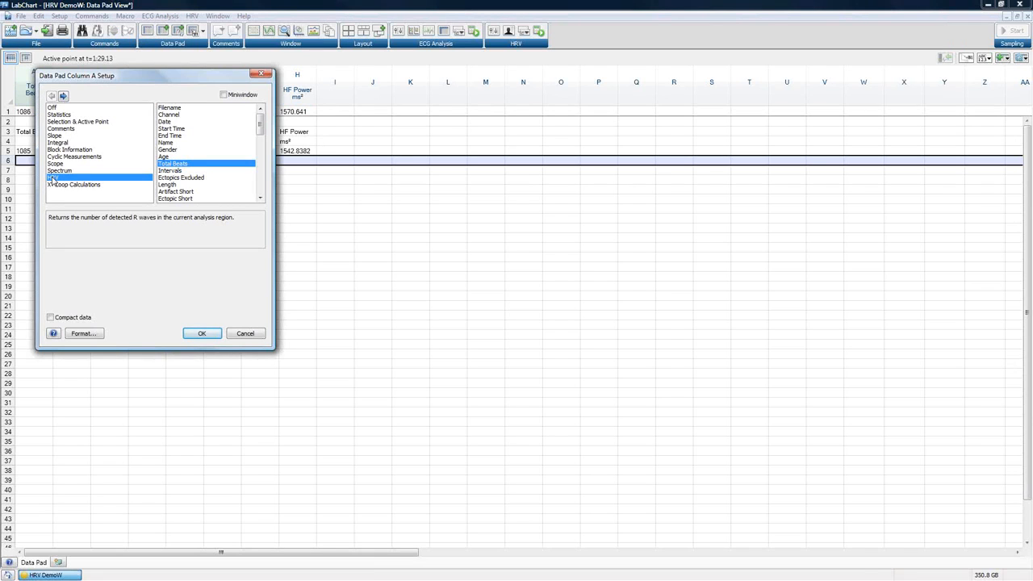
drag(261, 119, 260, 155)
click(187, 136)
click(209, 137)
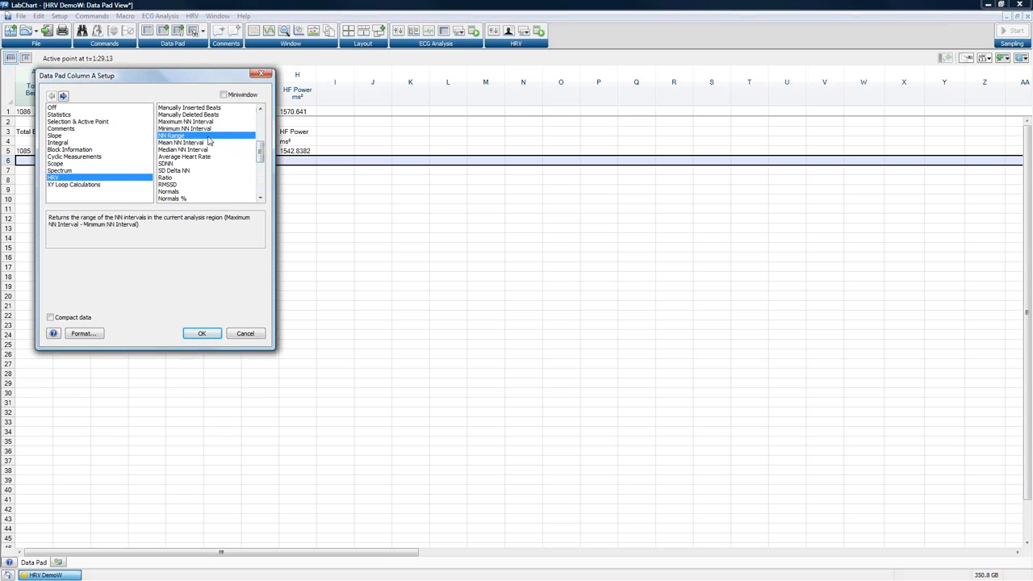
Review the descriptions of SDNN, SD Delta NN, RMSSD, Normals and Mean NN Interval, cancel the column setup and close the Data Pad.
click(191, 156)
click(183, 163)
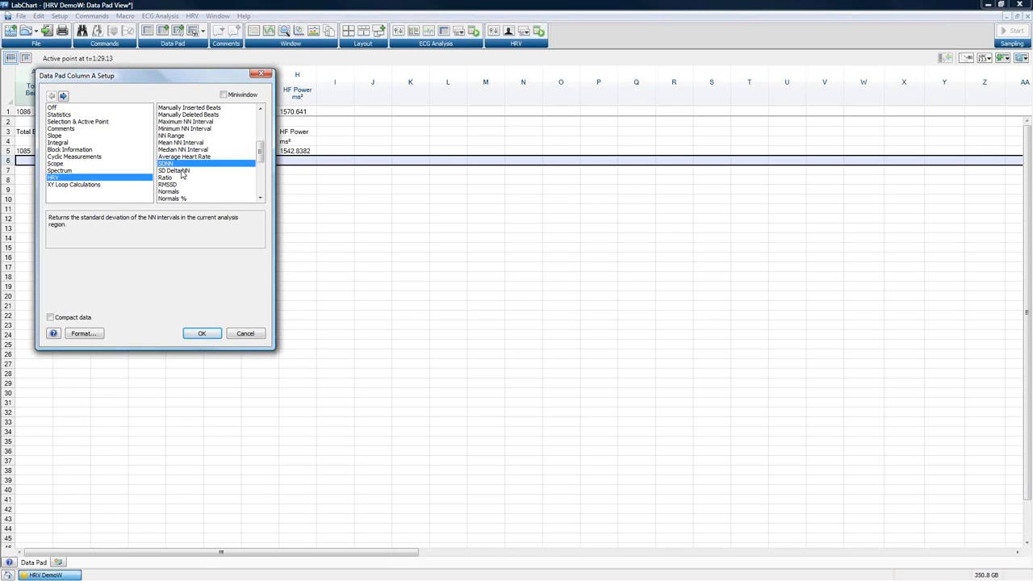
click(181, 171)
click(169, 178)
click(172, 185)
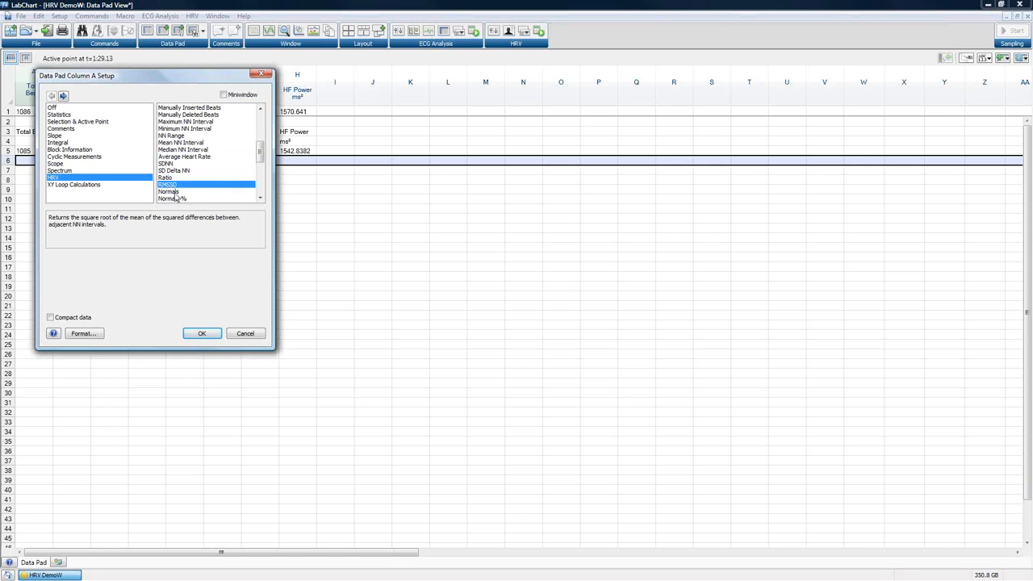
click(174, 192)
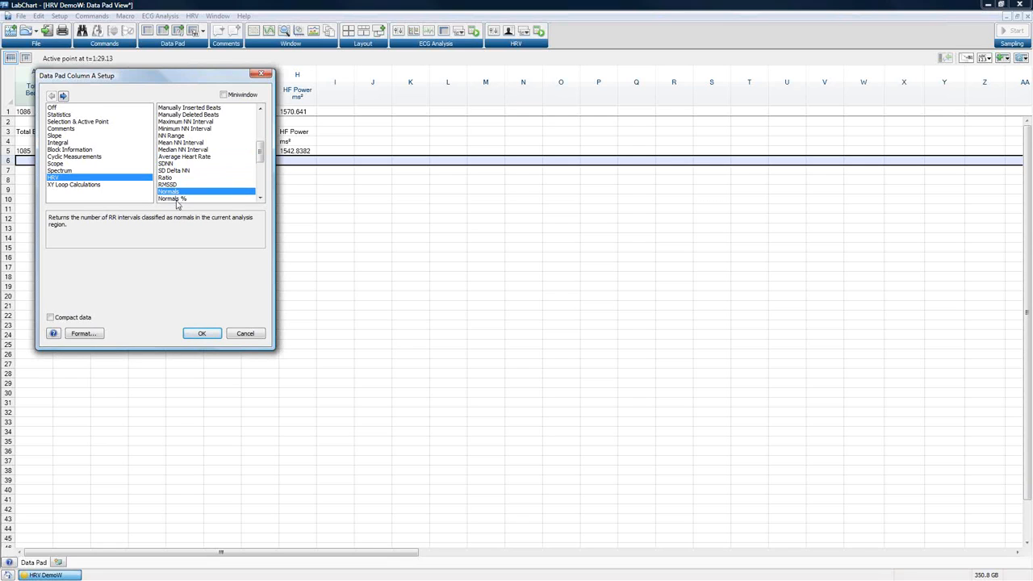
click(177, 201)
click(176, 143)
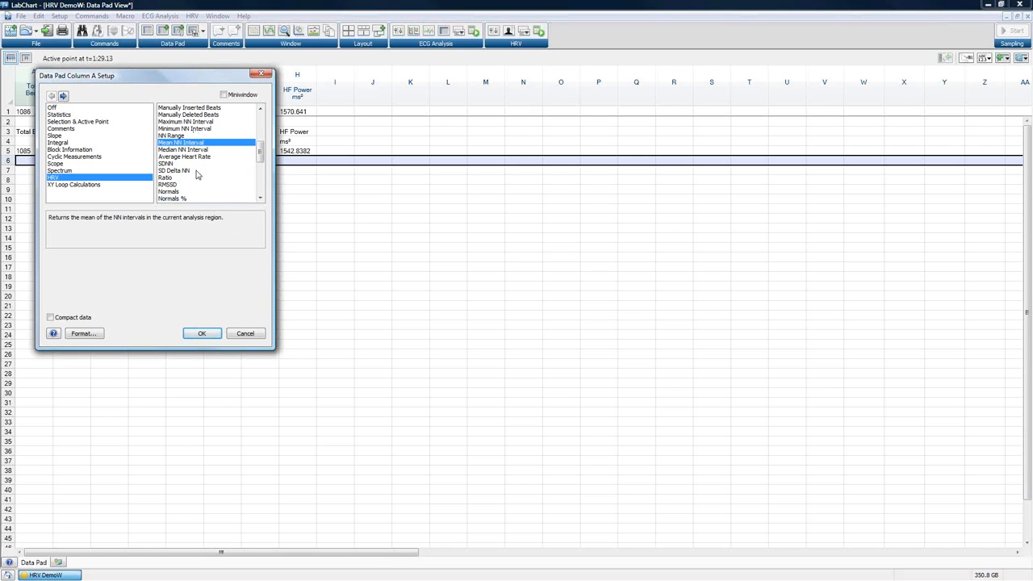
click(246, 334)
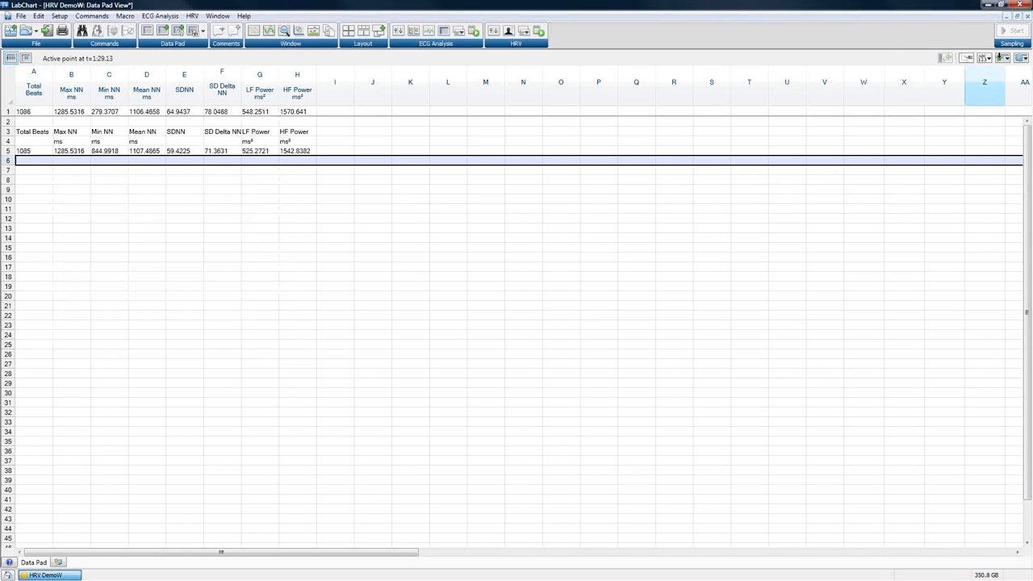
click(1028, 17)
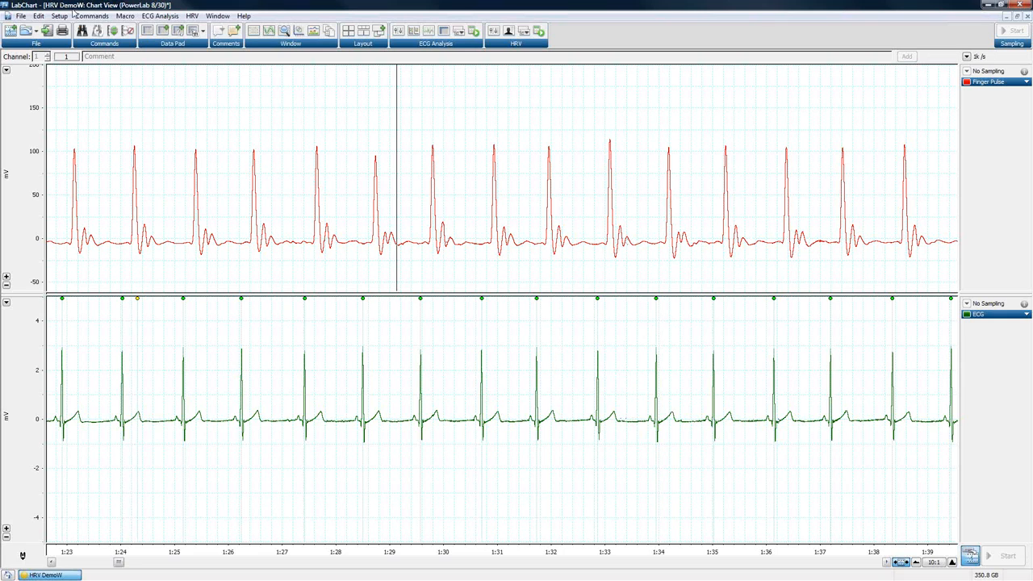
Open the Poincaré plot for the HRV analysis.
click(192, 18)
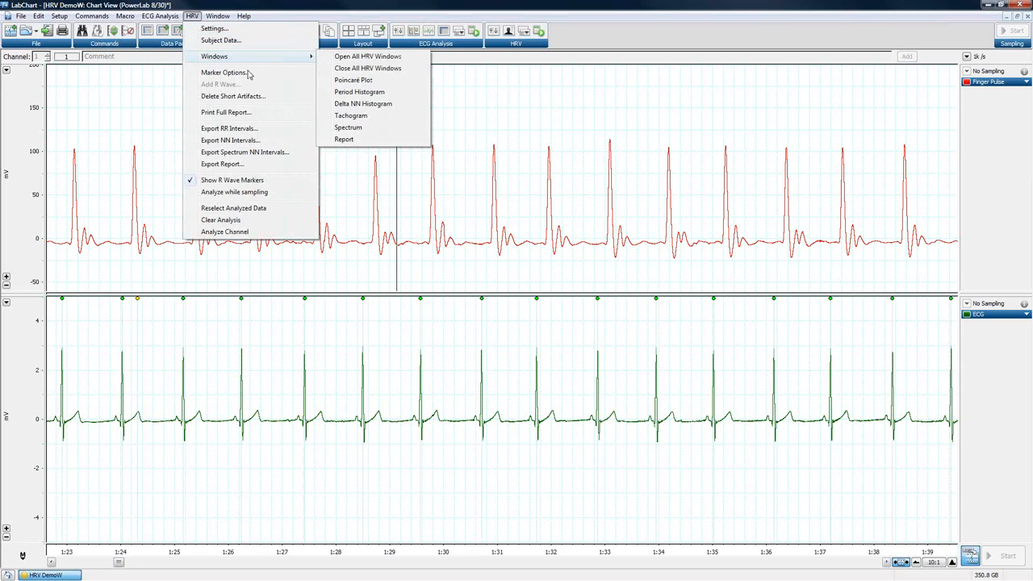
click(459, 32)
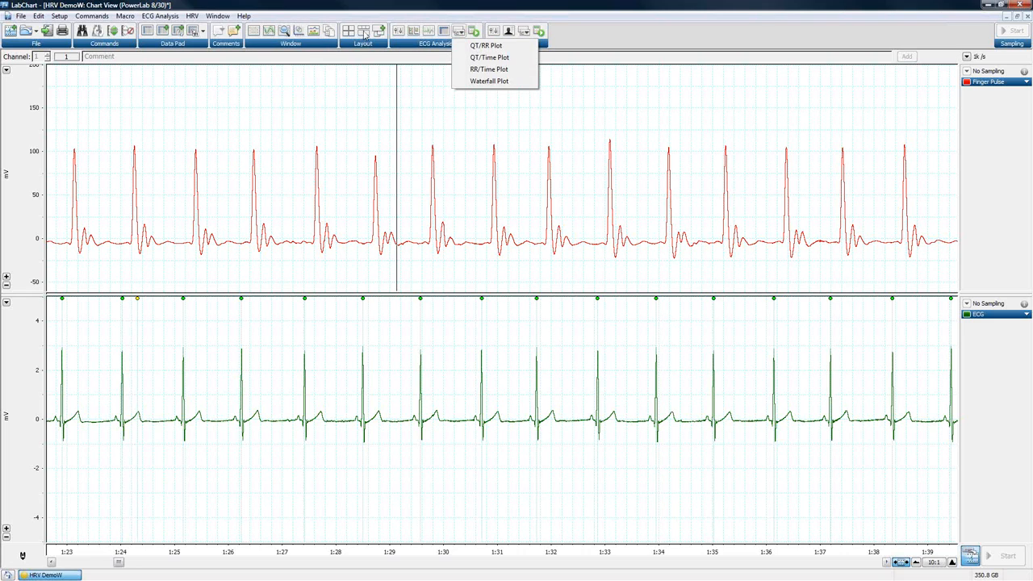
click(424, 13)
click(521, 33)
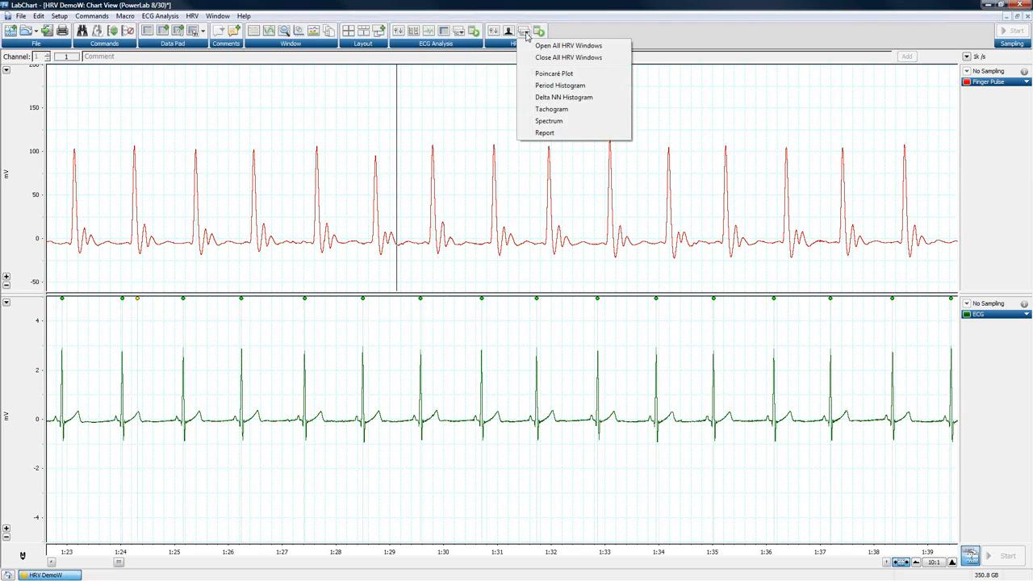
click(553, 74)
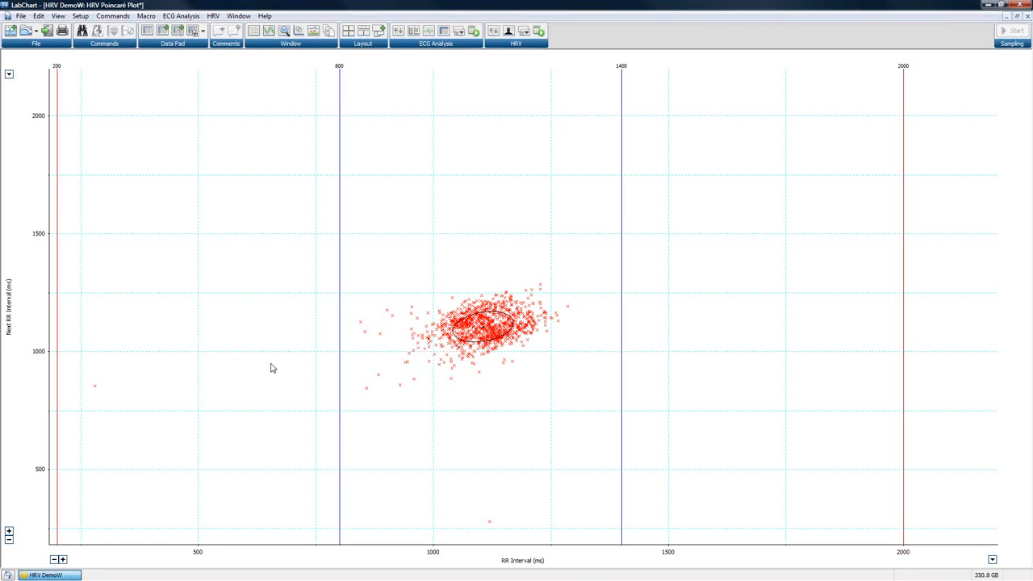
Inspect individual points in the Poincaré plot to read their RR interval values.
click(343, 395)
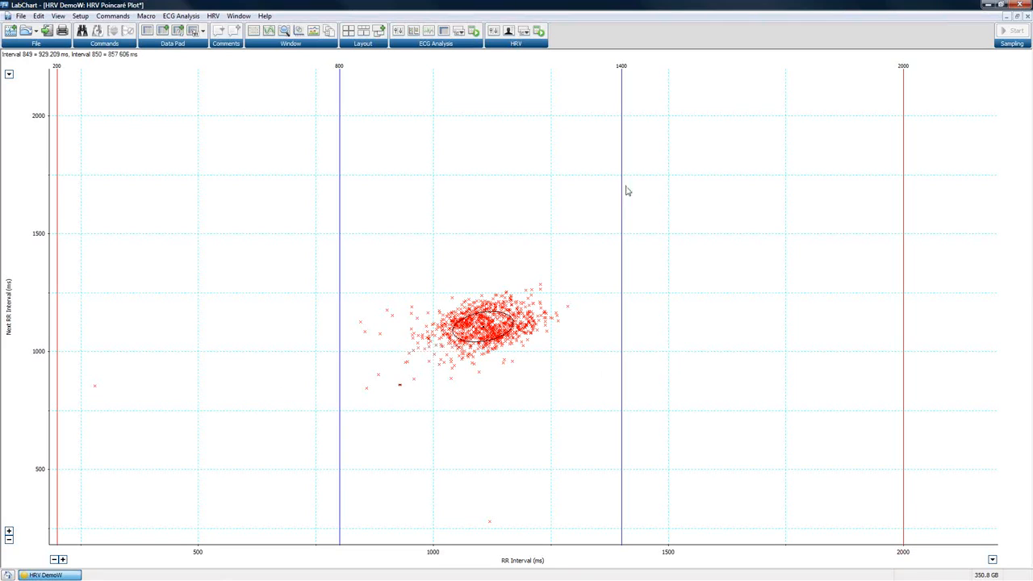
click(54, 104)
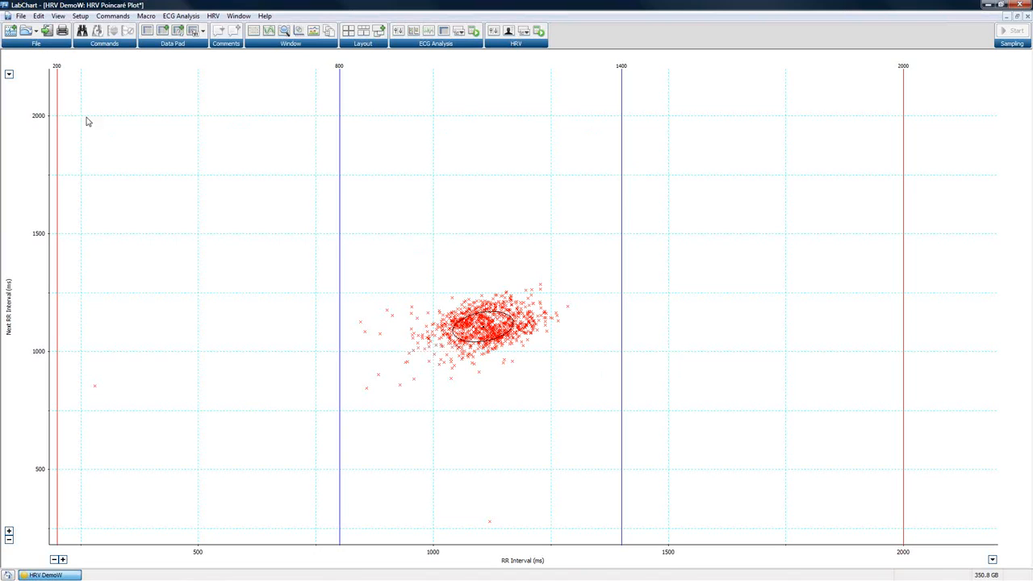
click(527, 339)
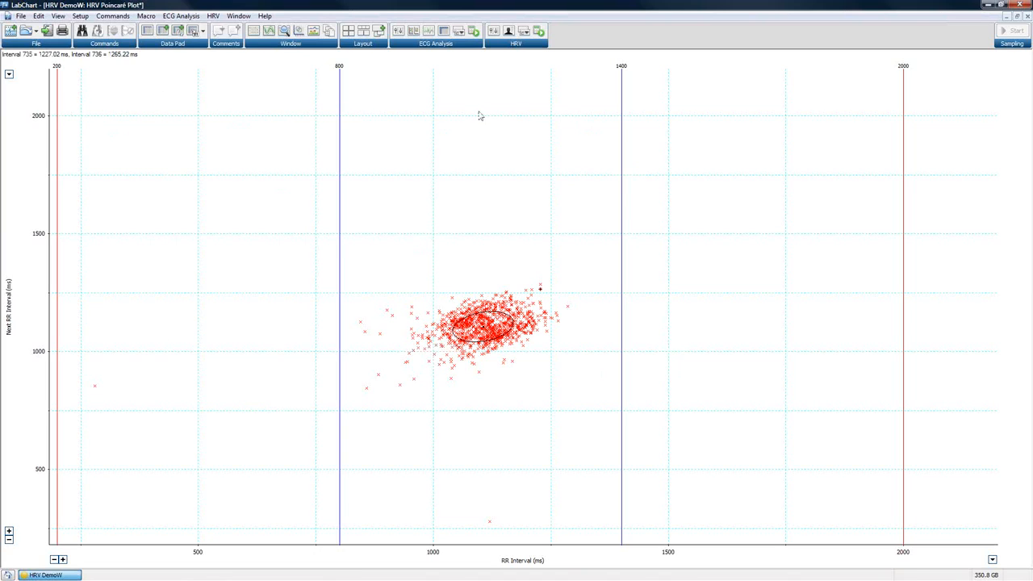
click(534, 325)
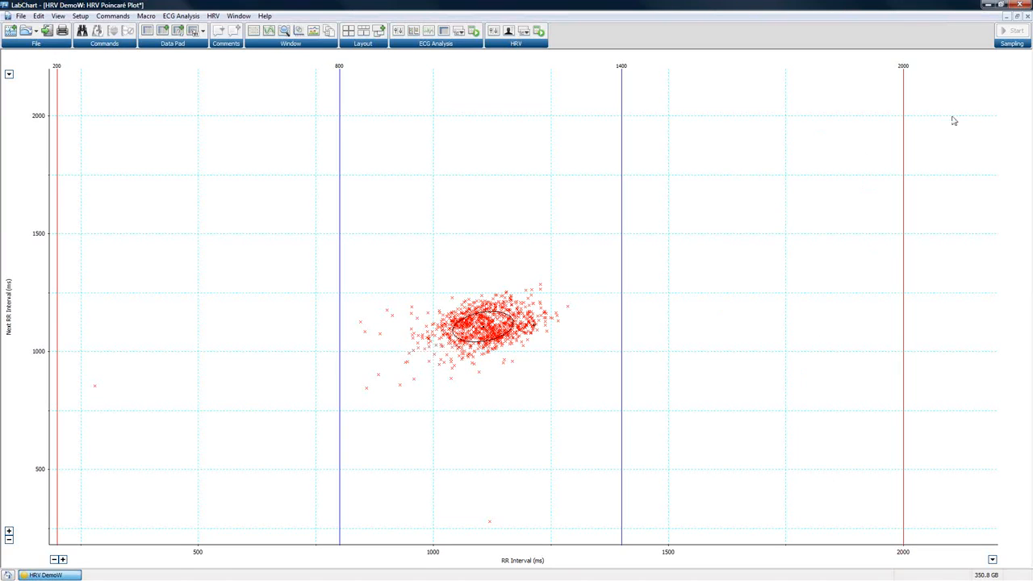
Lower the Poincaré plot's upper normal limit to about 1240 ms and its upper ectopic limit to about 1271 ms.
drag(618, 324, 537, 323)
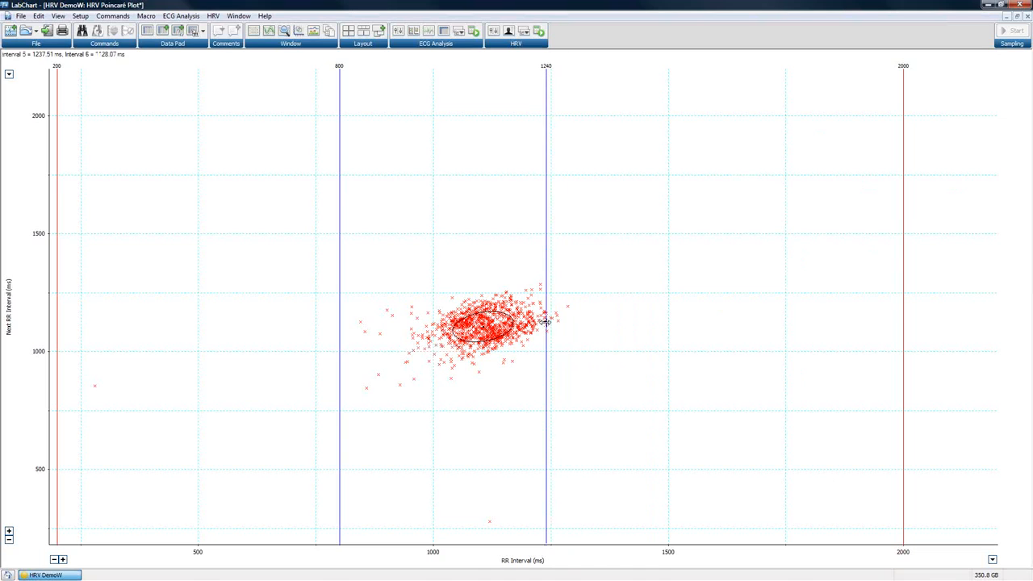
drag(903, 304, 561, 301)
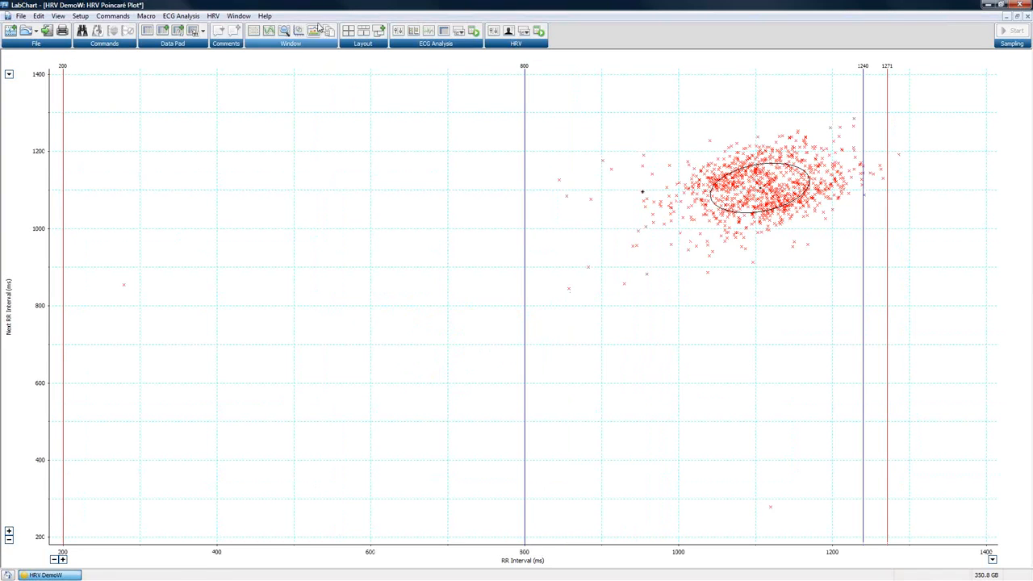
Tile the Poincaré plot with the chart, locate its longest-interval outlier in the recording and inspect that beat's marker.
click(348, 31)
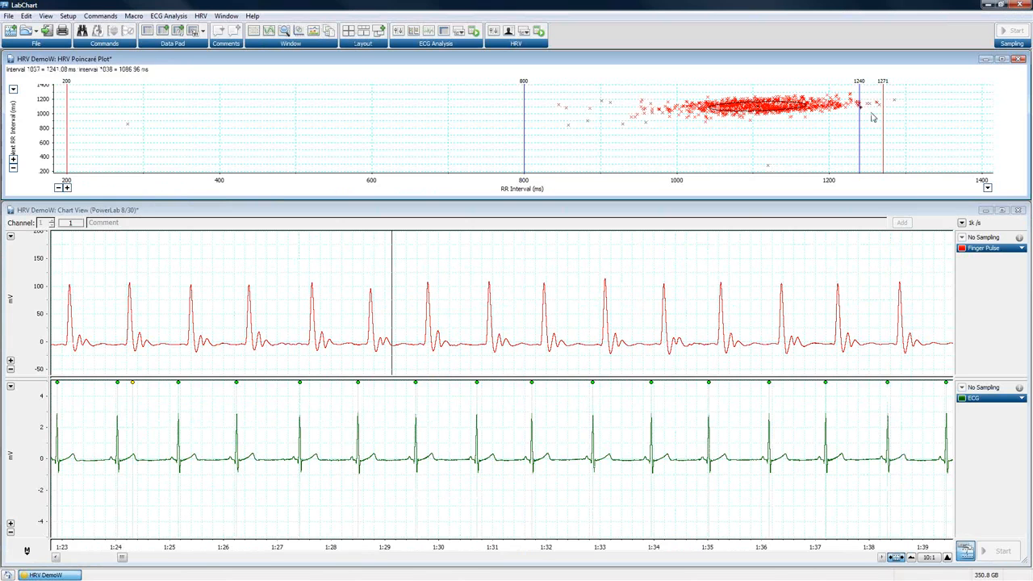
double_click(894, 100)
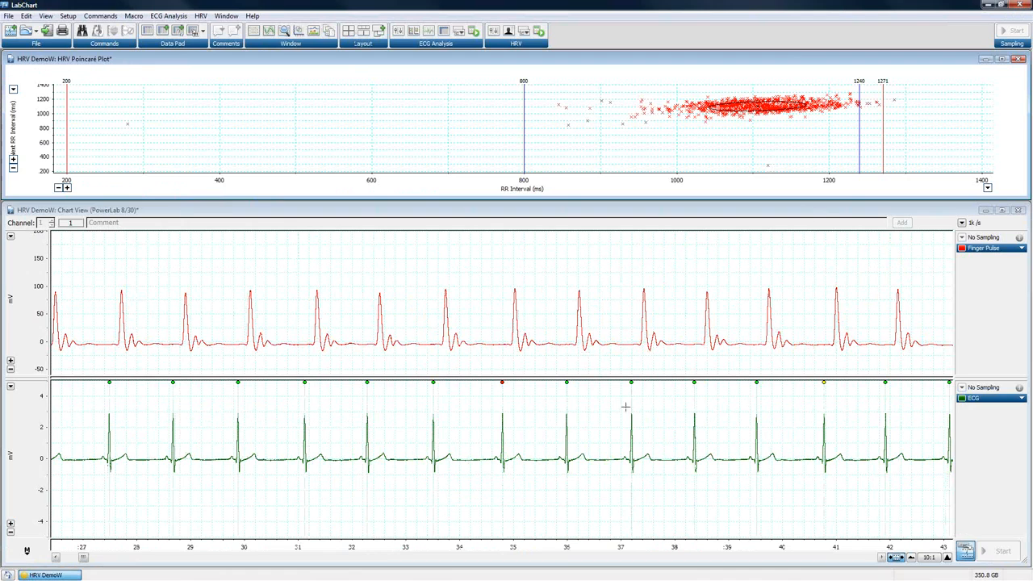
click(501, 388)
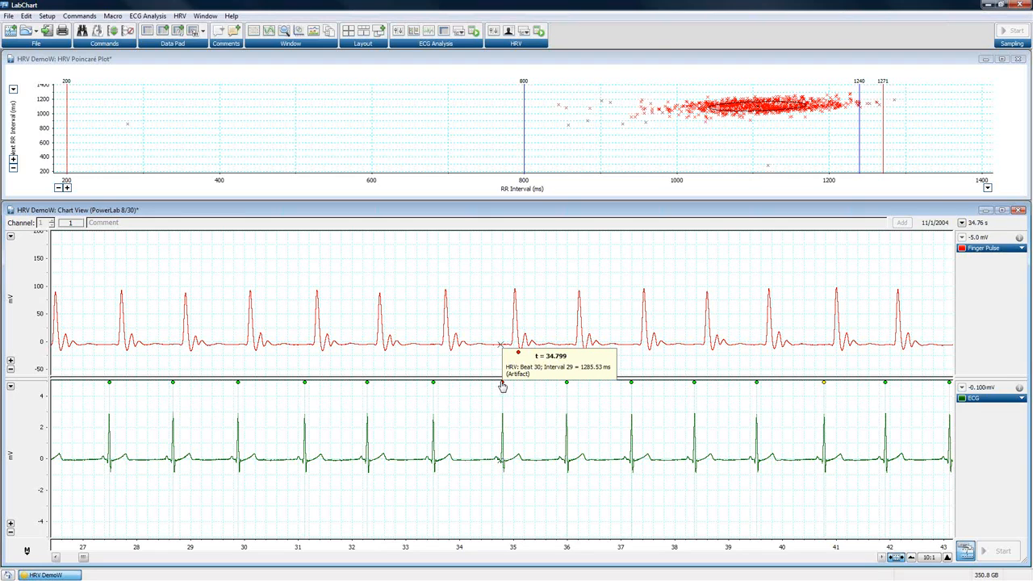
Raise the lower normal limit in the Poincaré plot to about 894 ms.
click(523, 98)
drag(523, 97, 596, 99)
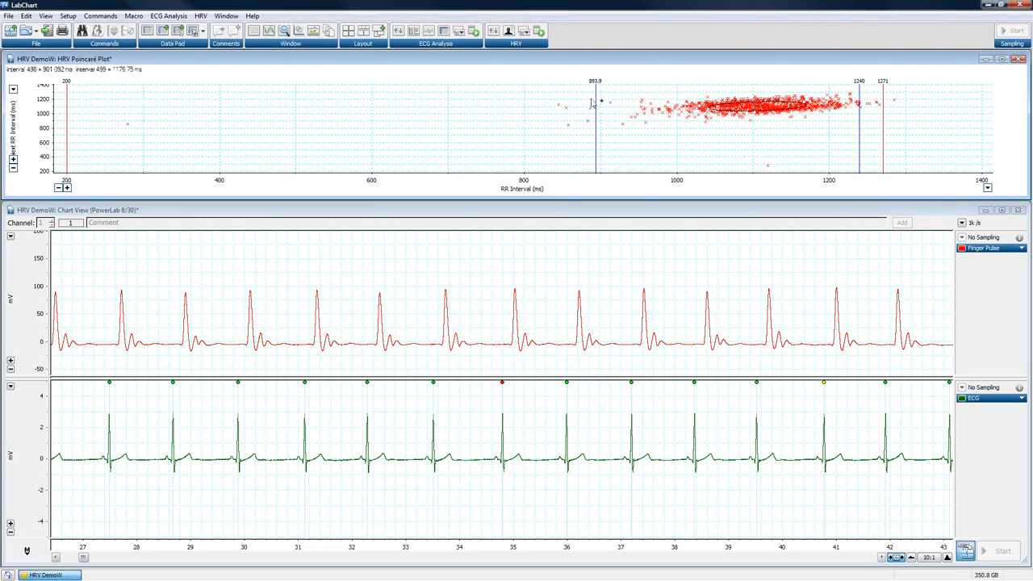
Raise the Poincaré plot's lower ectopic limit to about 465 ms and locate a short-interval outlier's beat marker in the recording.
drag(69, 99, 266, 99)
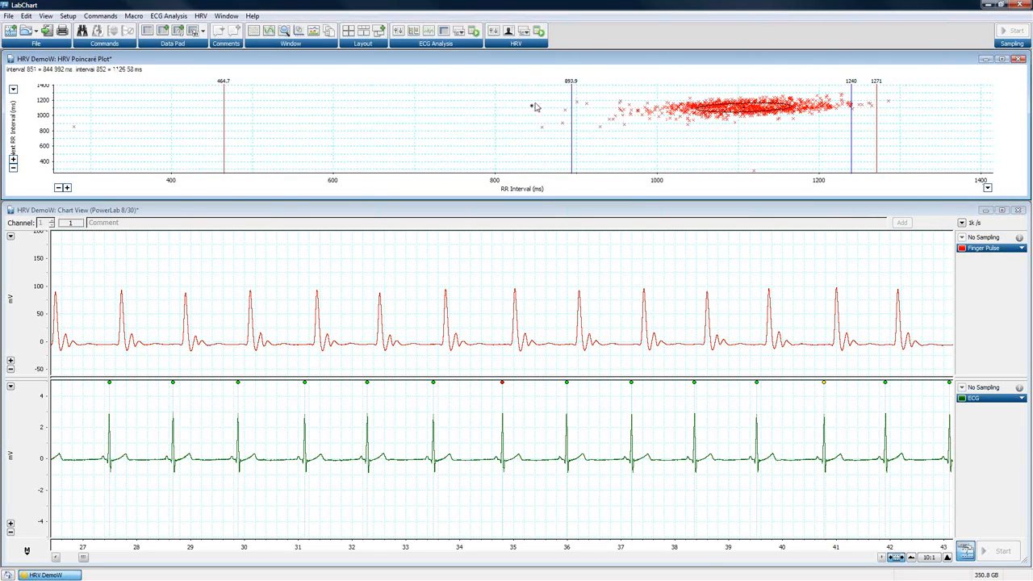
click(533, 107)
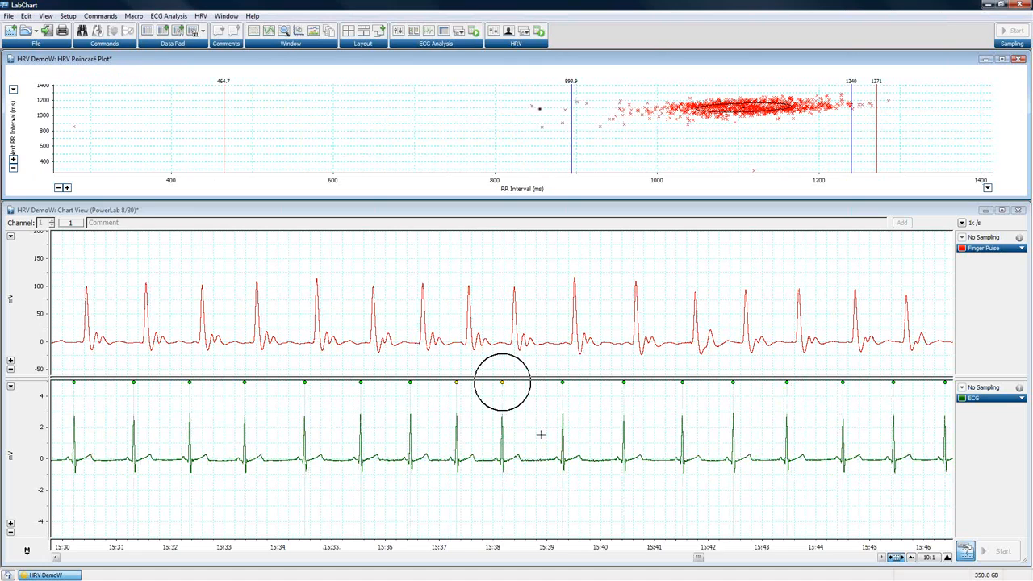
click(502, 387)
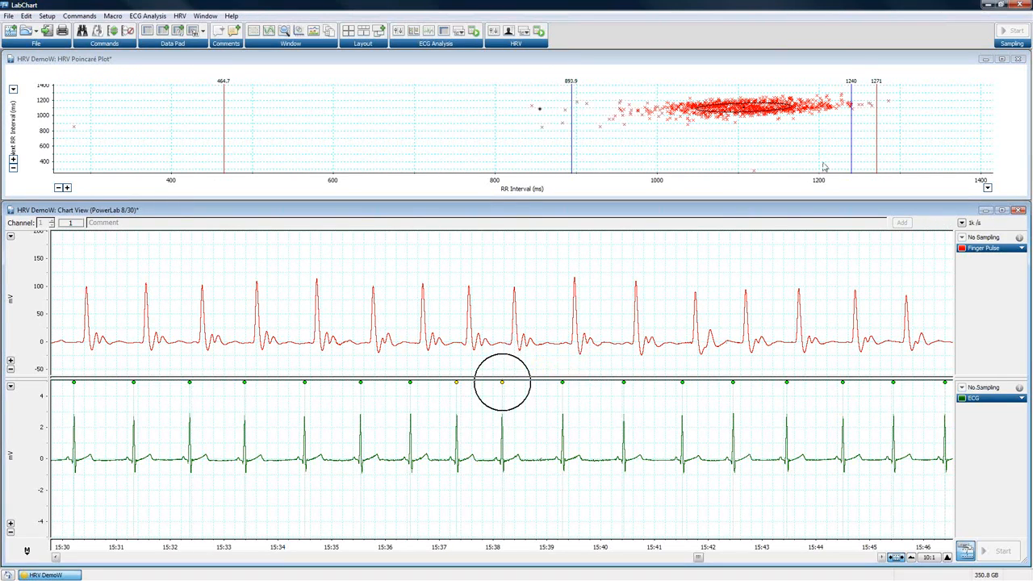
Maximize the Poincaré plot and demonstrate its mean and SD ellipse by hiding and restoring it.
click(1002, 59)
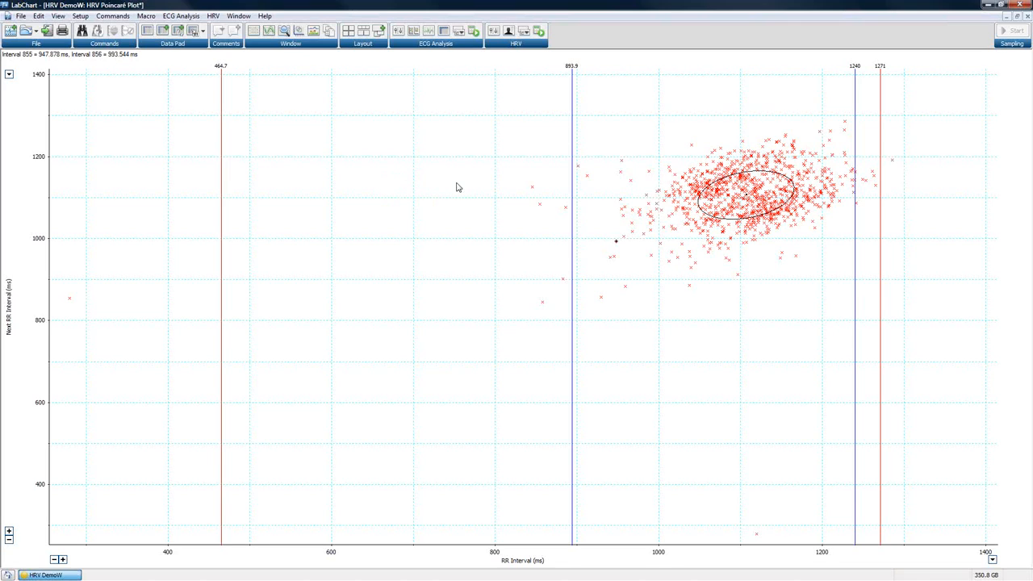
right_click(487, 128)
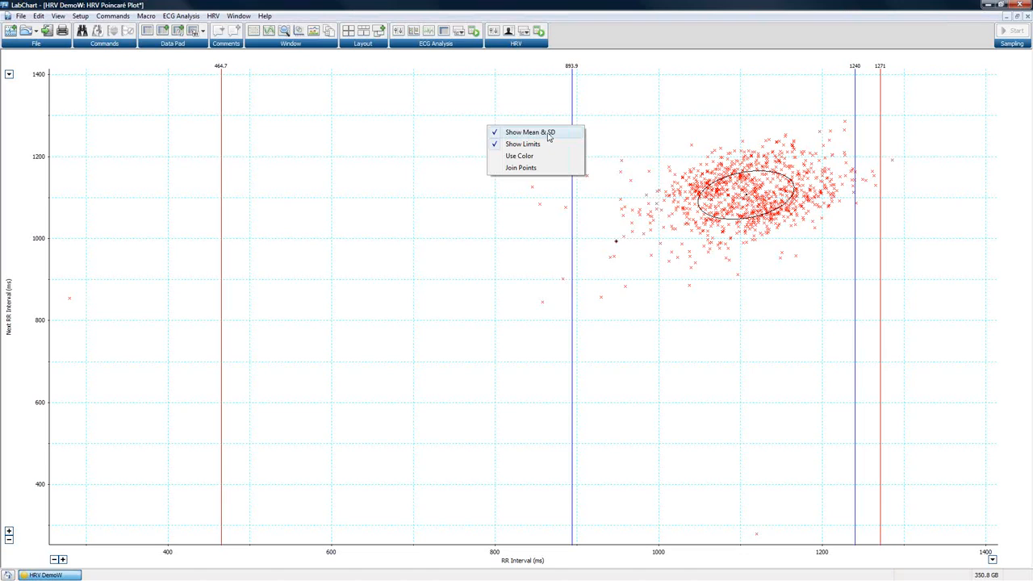
click(501, 133)
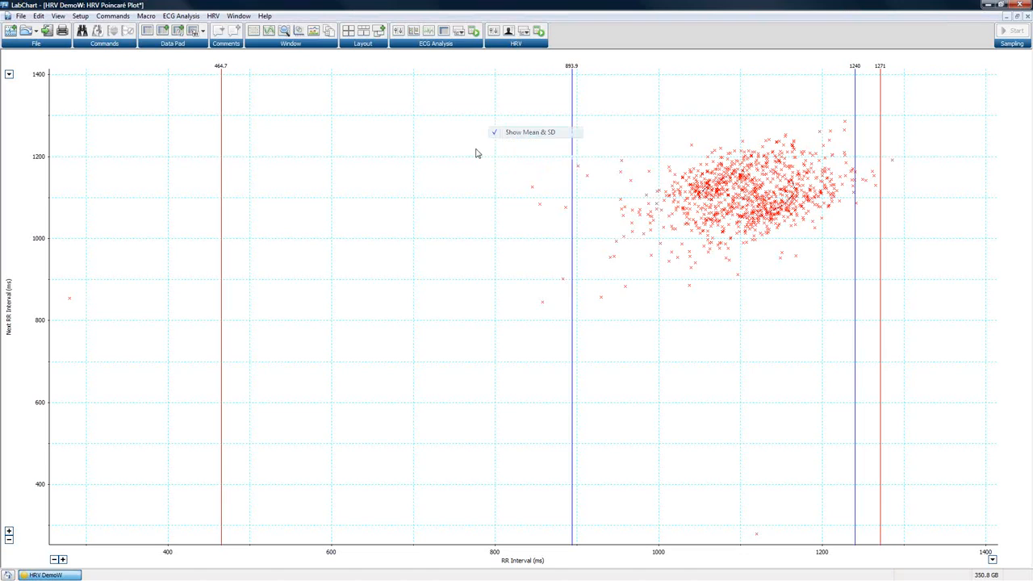
right_click(428, 166)
click(443, 168)
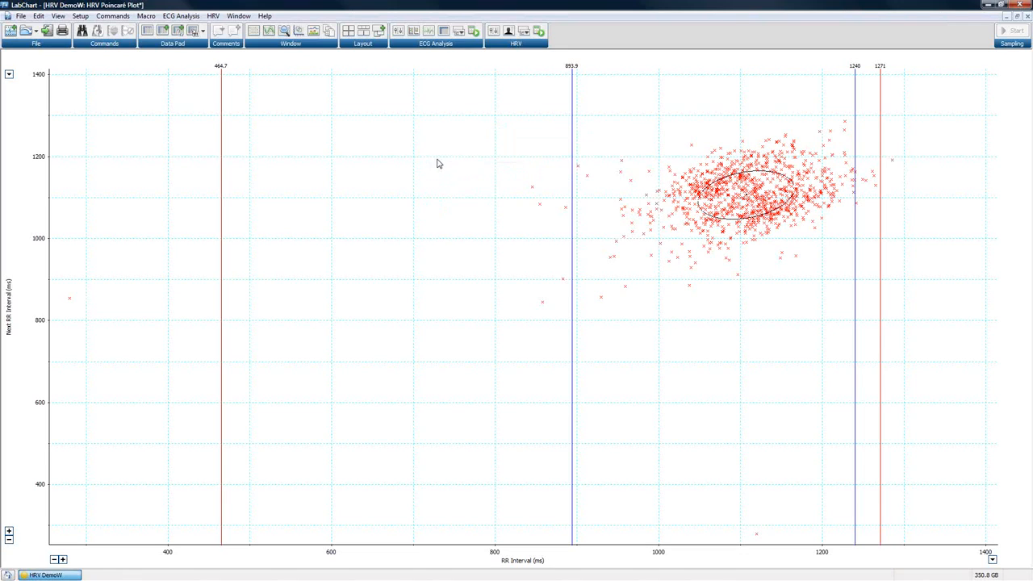
Join the Poincaré plot's points with lines to view the beat sequence, and remove the joining lines.
right_click(437, 164)
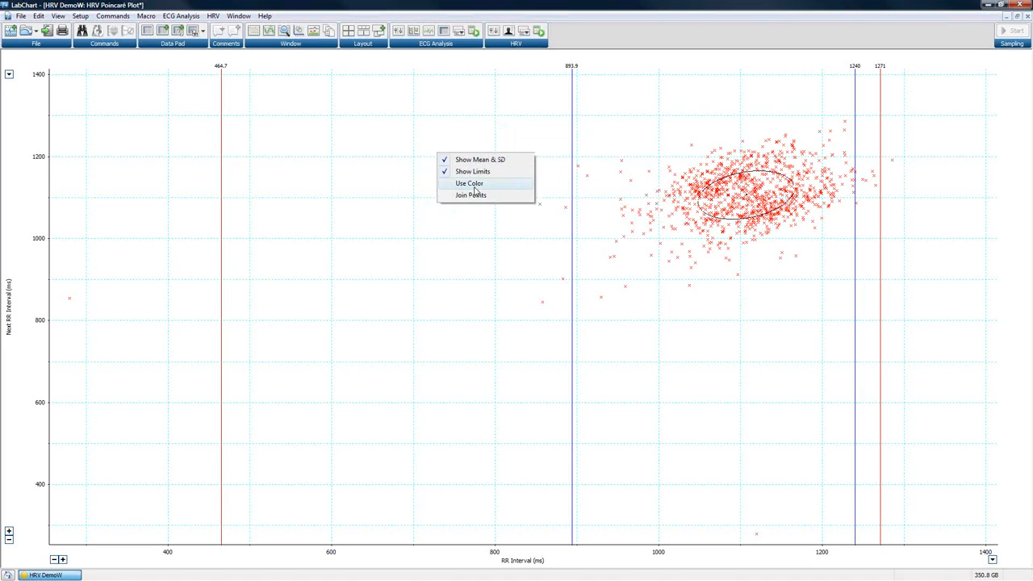
click(449, 196)
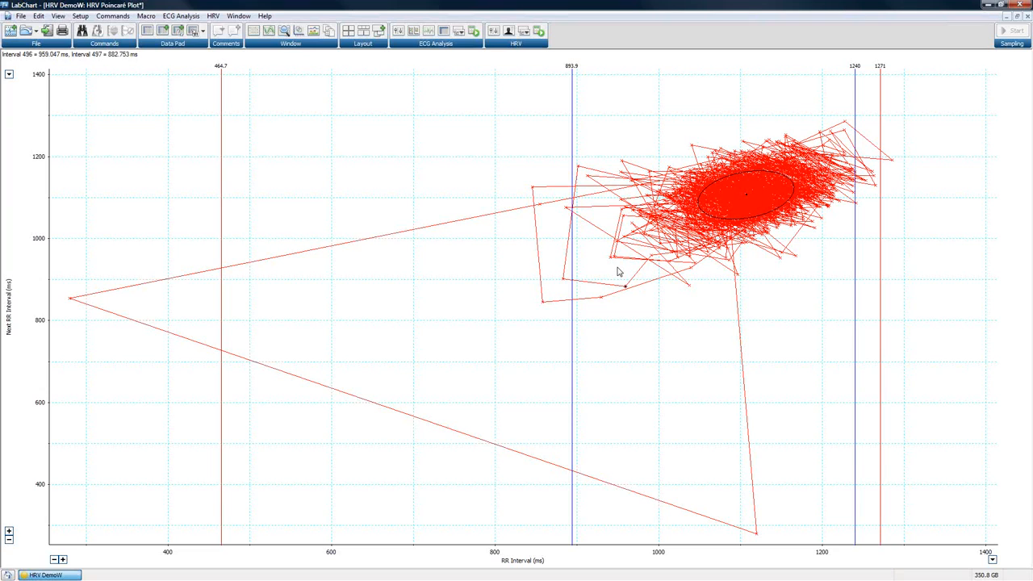
right_click(433, 149)
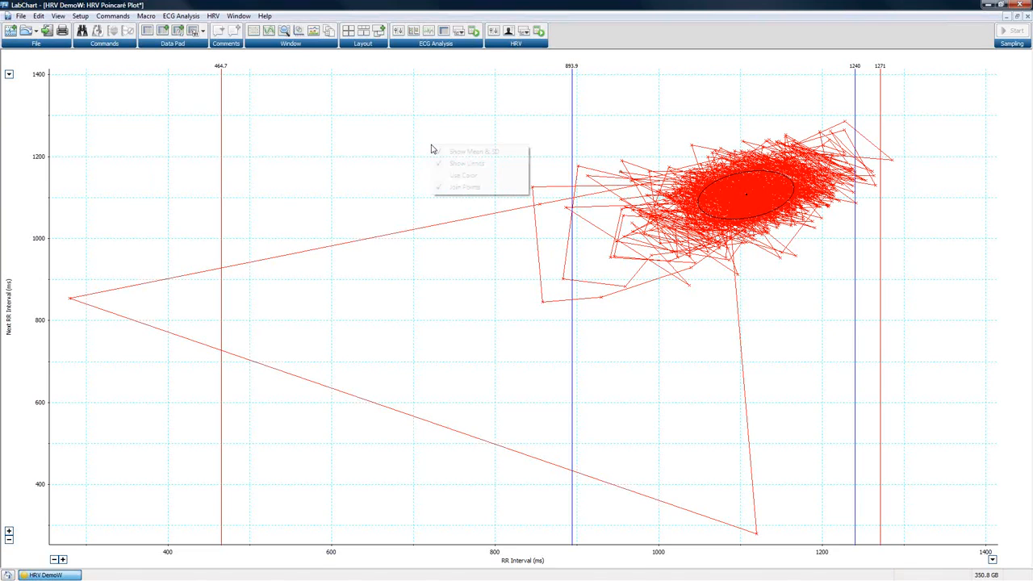
click(445, 186)
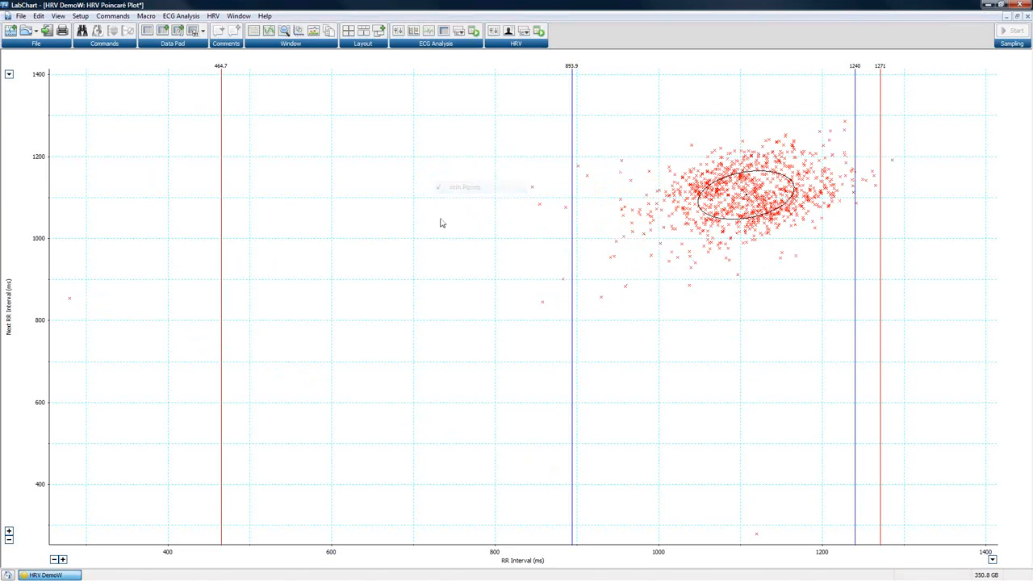
Color the Poincaré plot's points, inspect a point below the main cluster, and turn the coloring off again.
right_click(459, 127)
click(477, 155)
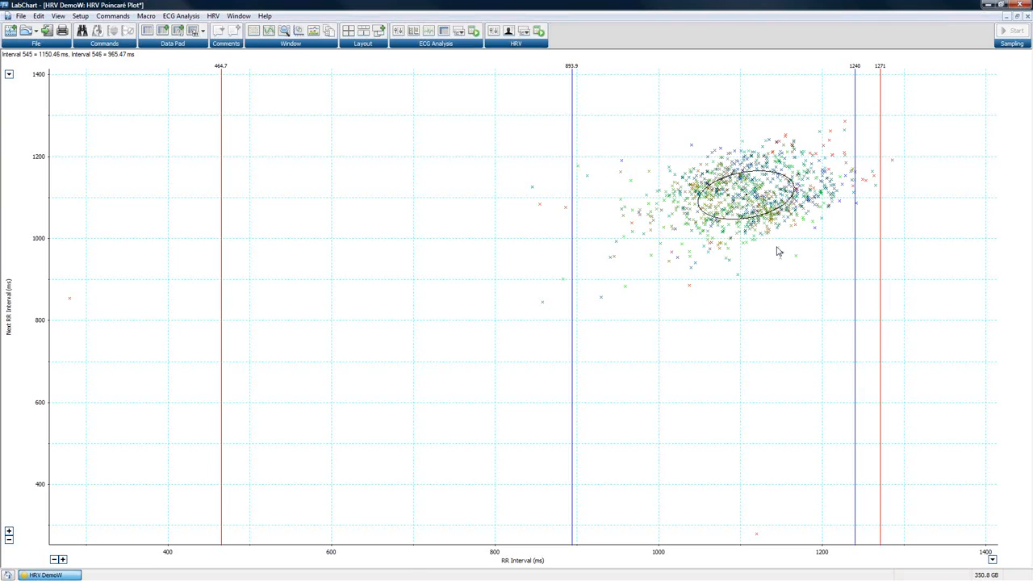
click(689, 285)
right_click(501, 180)
click(516, 207)
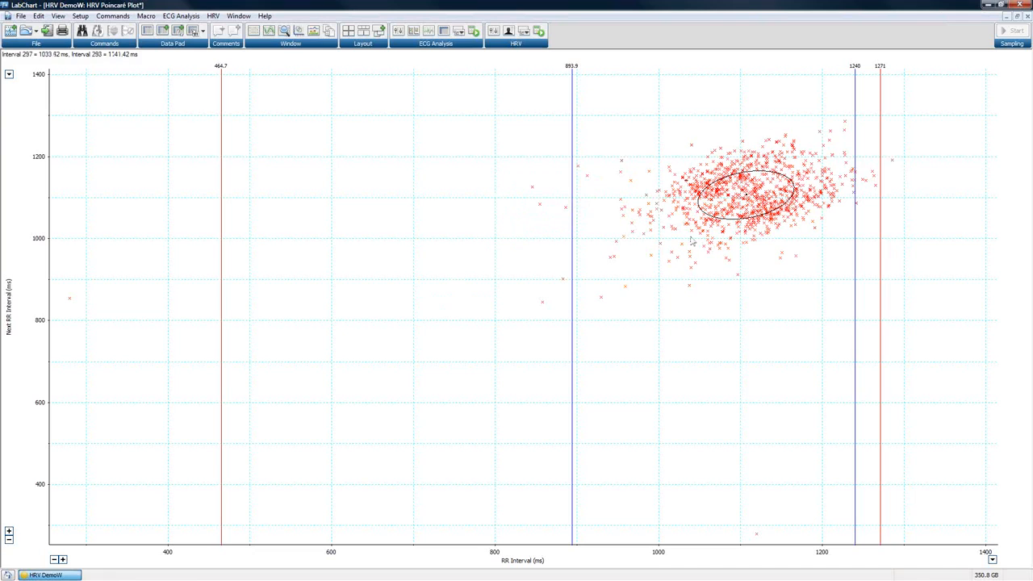
Close the Poincaré plot and open the HRV Period Histogram.
click(1027, 15)
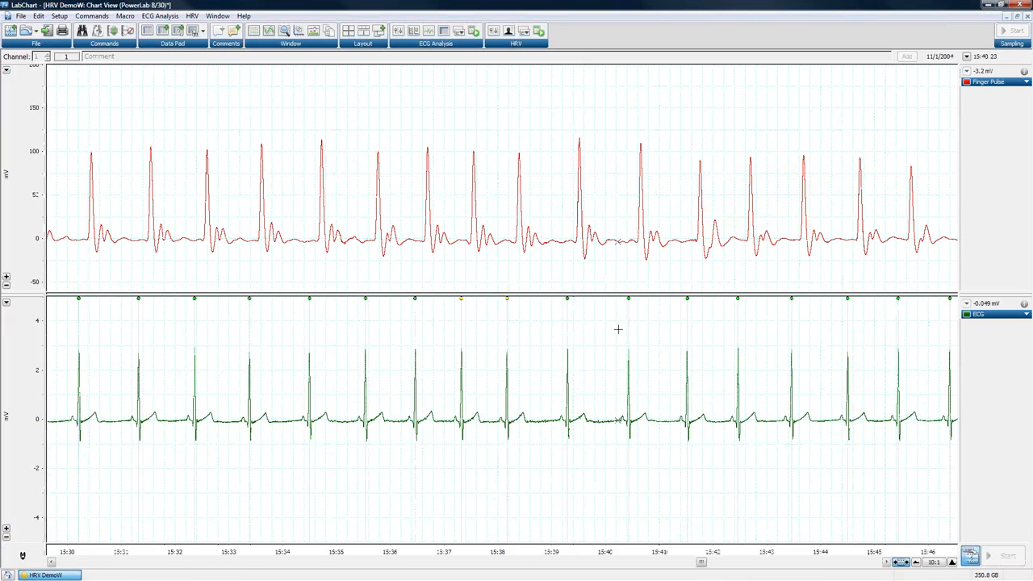
click(524, 31)
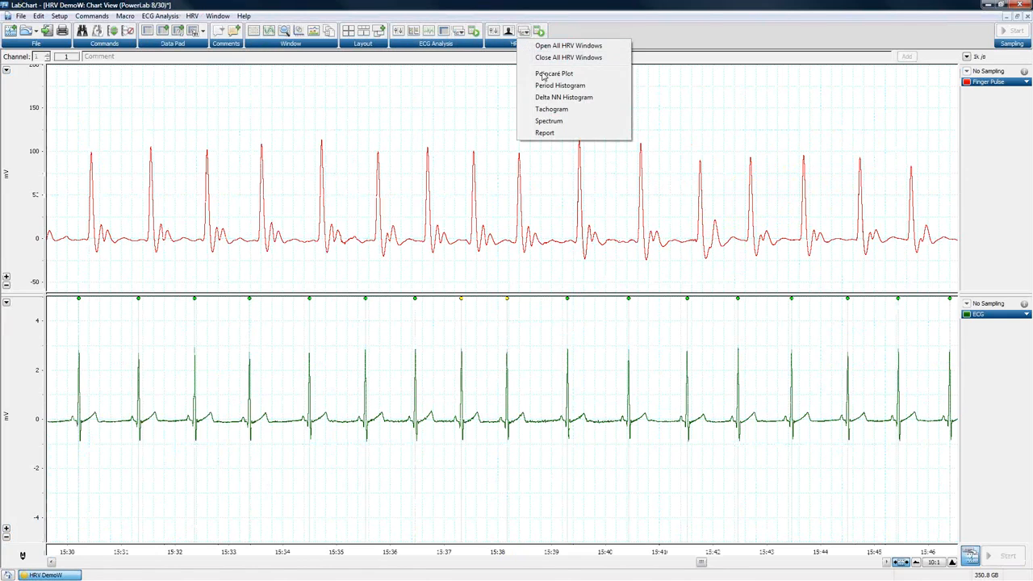
click(567, 86)
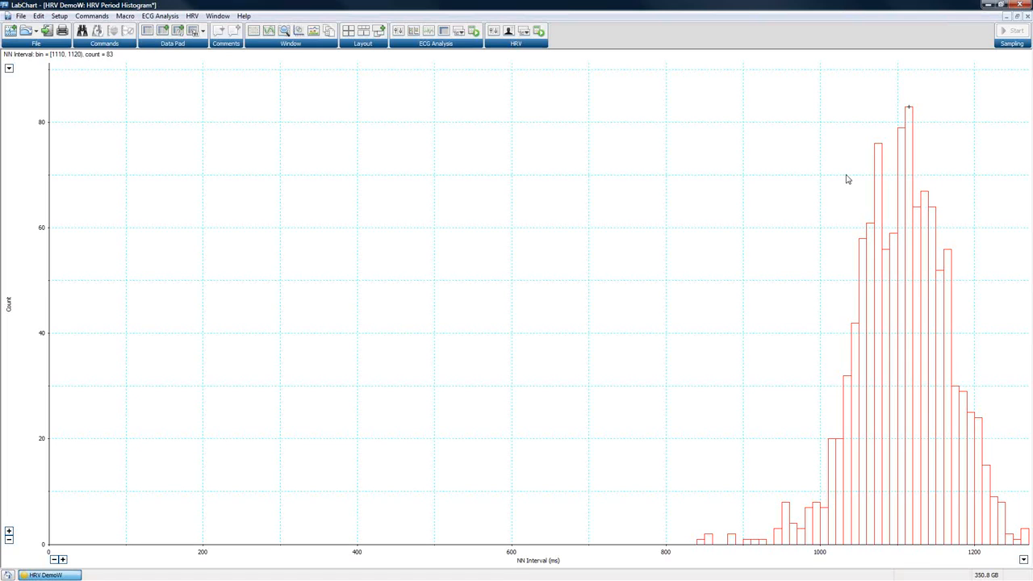
Preview the period histogram in the Dot, Line, Bar and Filled Bar styles.
right_click(430, 163)
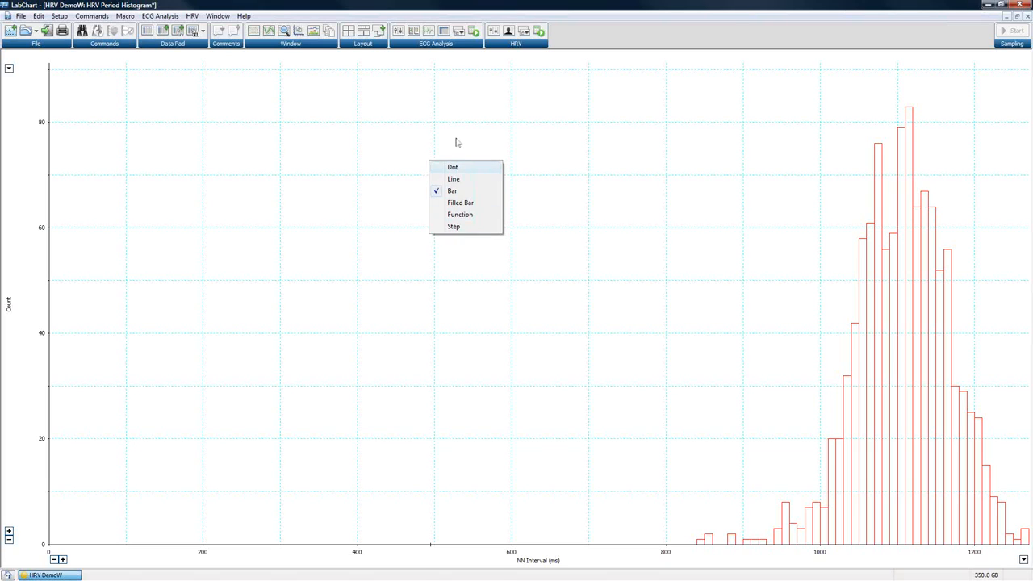
click(453, 167)
right_click(454, 131)
click(476, 155)
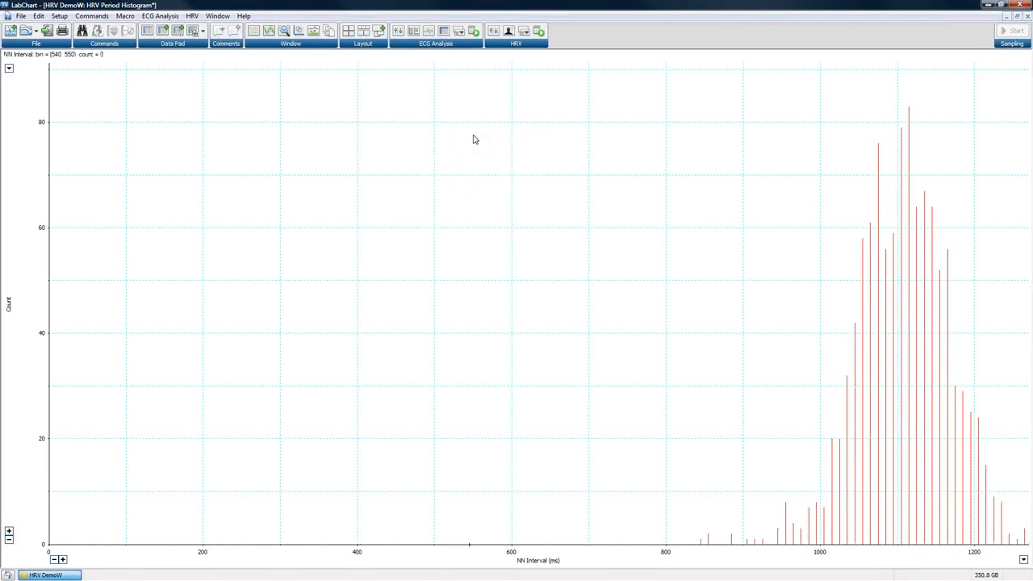
right_click(473, 135)
click(486, 166)
right_click(507, 139)
click(519, 181)
Preview the period histogram in the Function, Filled Bar and Step styles, and return it to the Bar style.
right_click(519, 133)
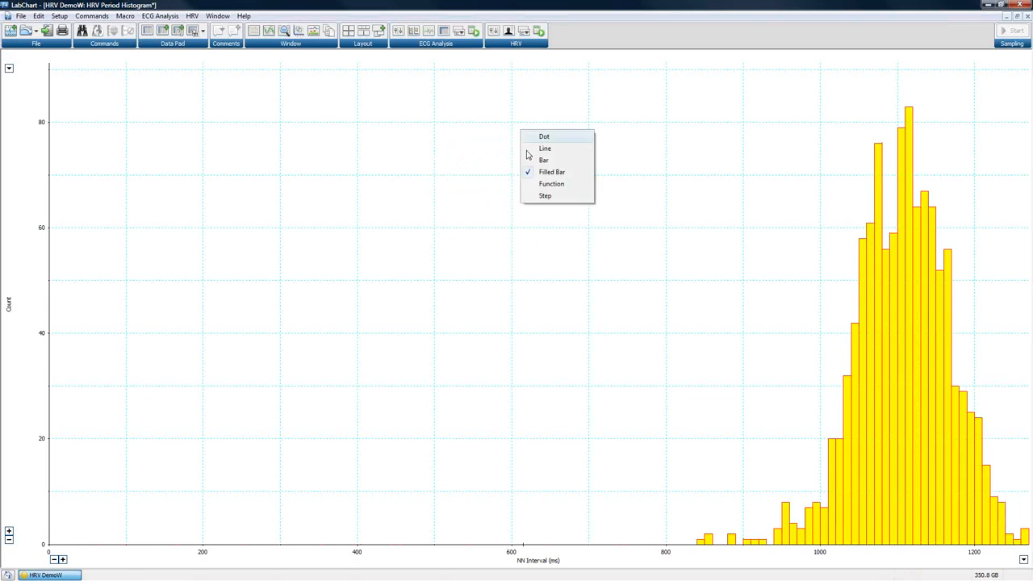
click(539, 185)
right_click(536, 139)
click(565, 180)
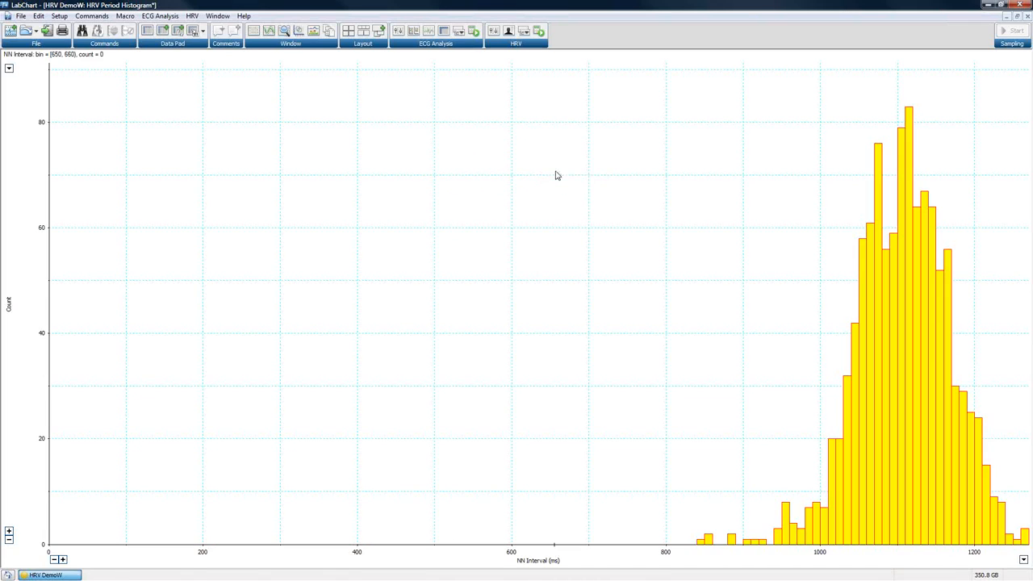
right_click(549, 128)
click(568, 158)
right_click(565, 153)
click(577, 216)
right_click(554, 120)
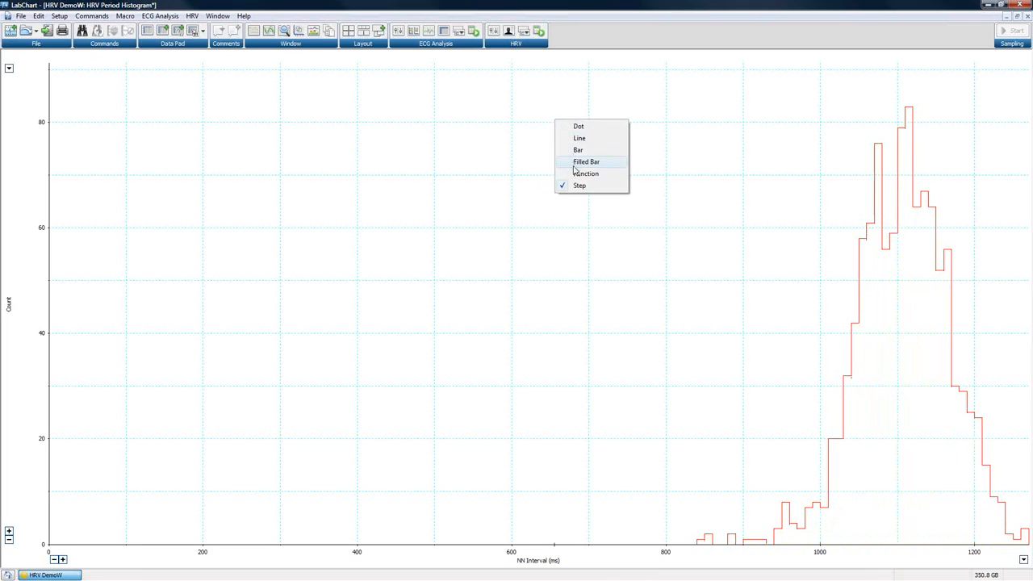
click(576, 153)
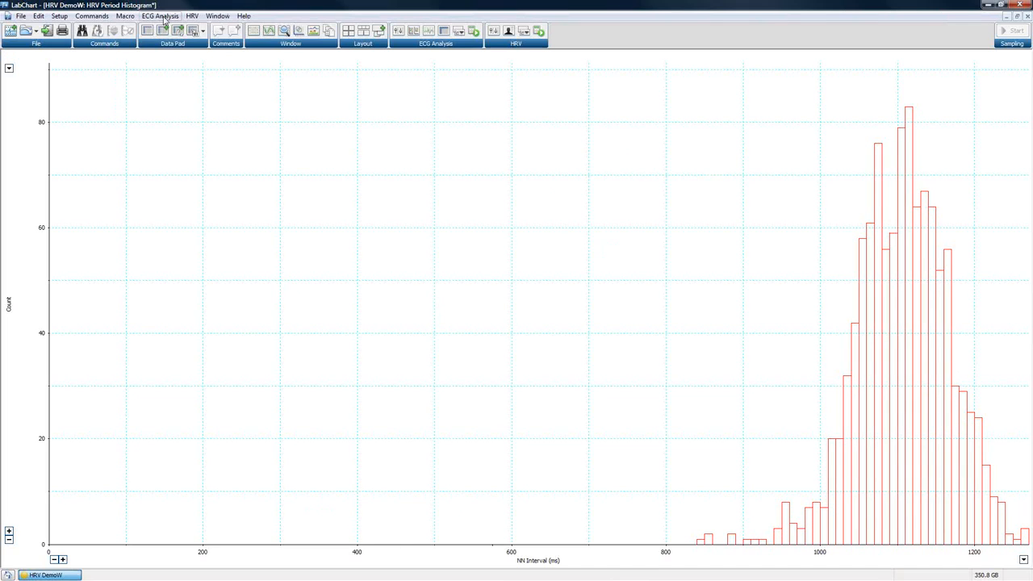
Review the histogram bin size in the HRV analysis settings and leave the dialog without changes.
click(509, 33)
click(430, 177)
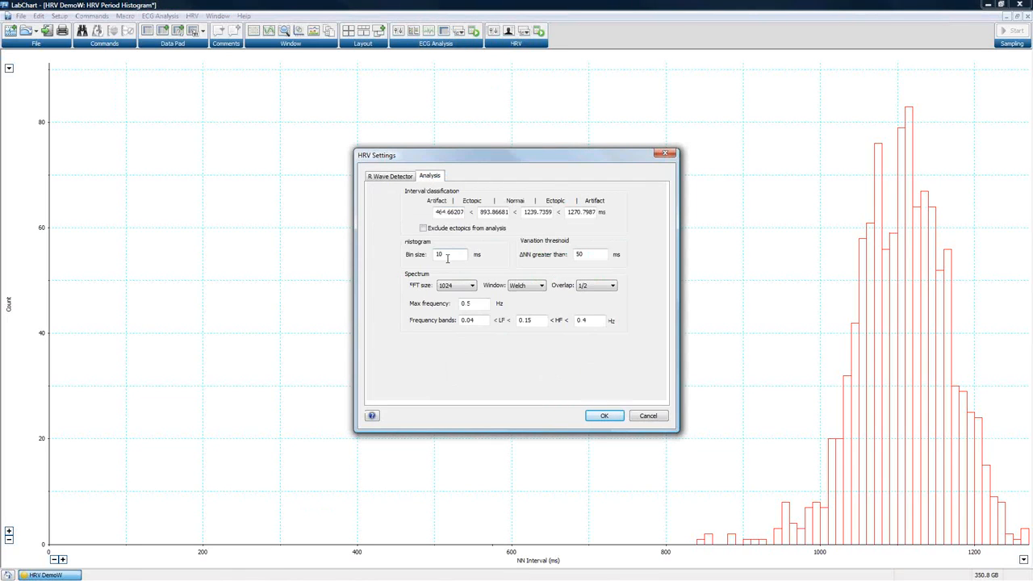
click(655, 419)
Close the period histogram and open the Delta NN Histogram to examine its bin counts.
click(1025, 16)
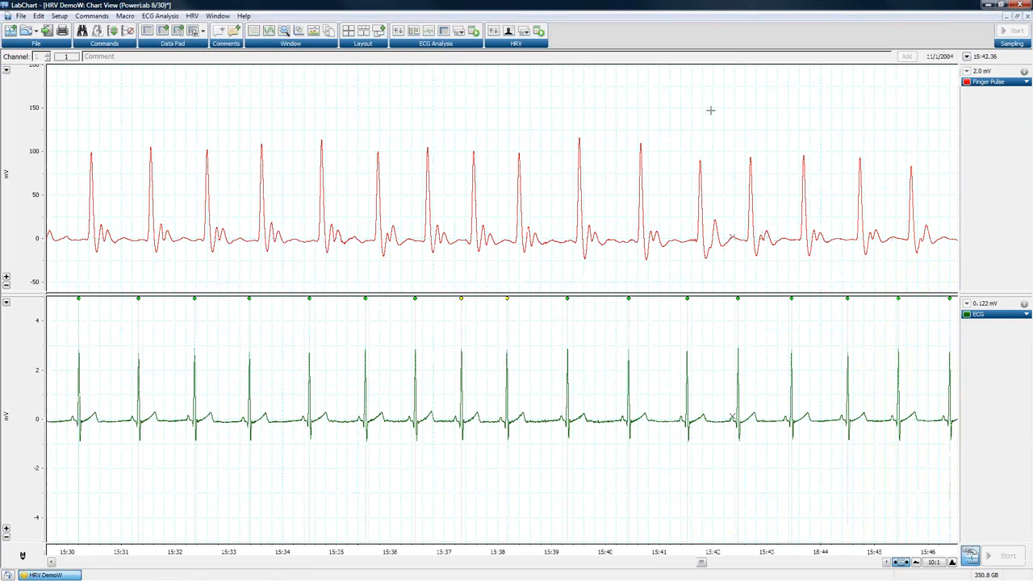
click(522, 34)
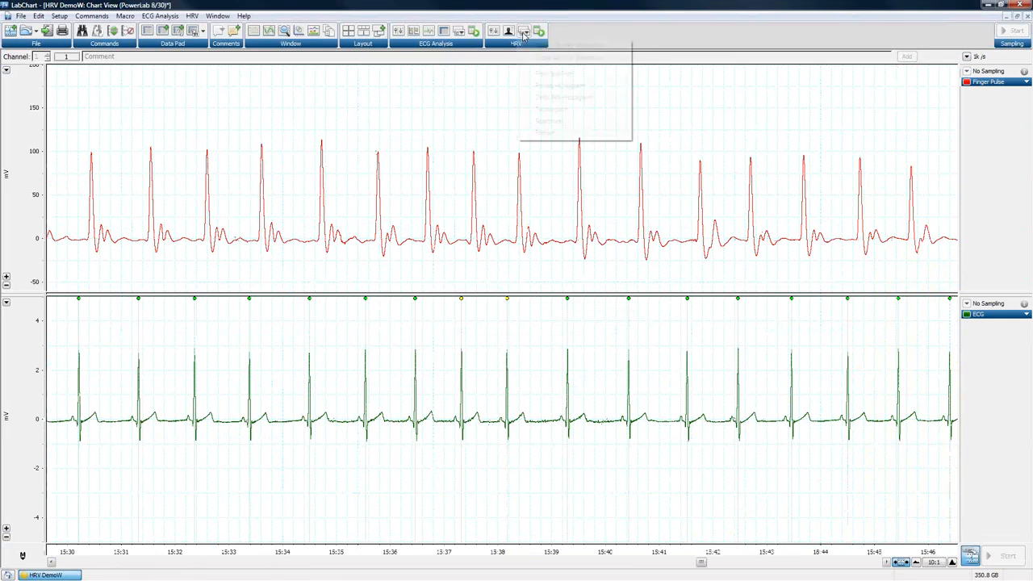
click(557, 97)
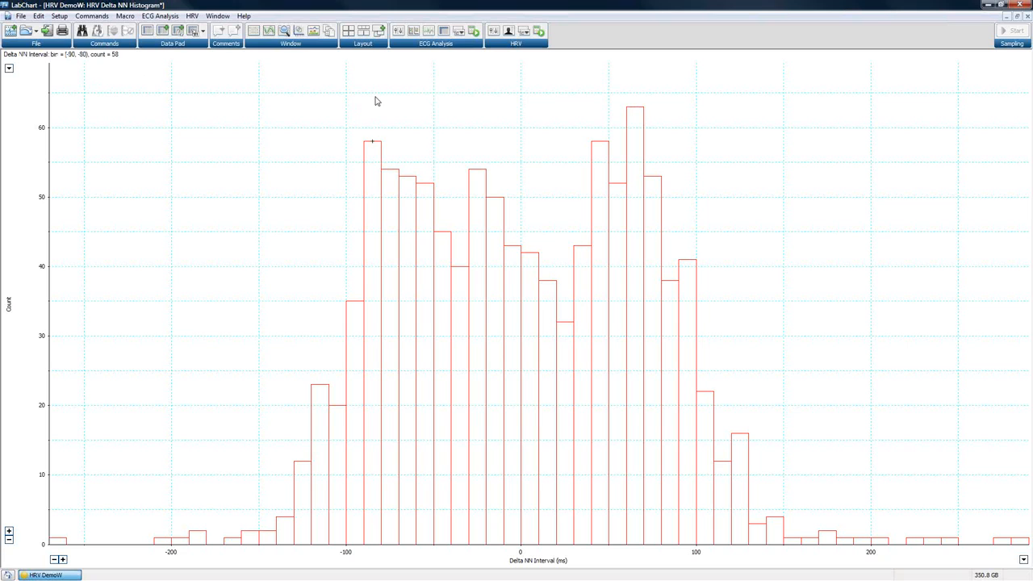
Replace the Delta NN Histogram with the Tachogram and set its upper normal and ectopic limits to about 1227 and 1287 ms.
click(1028, 17)
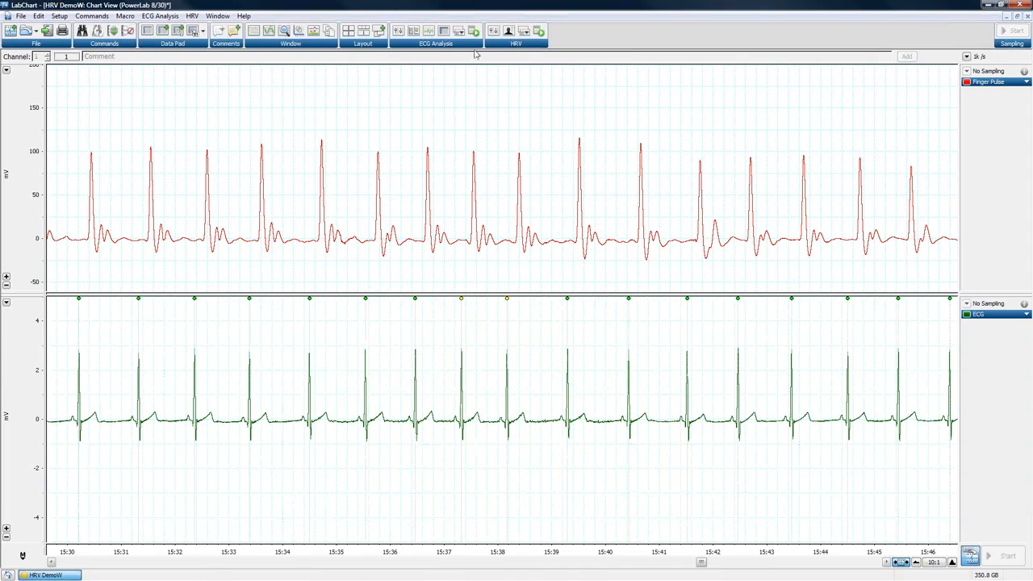
click(531, 36)
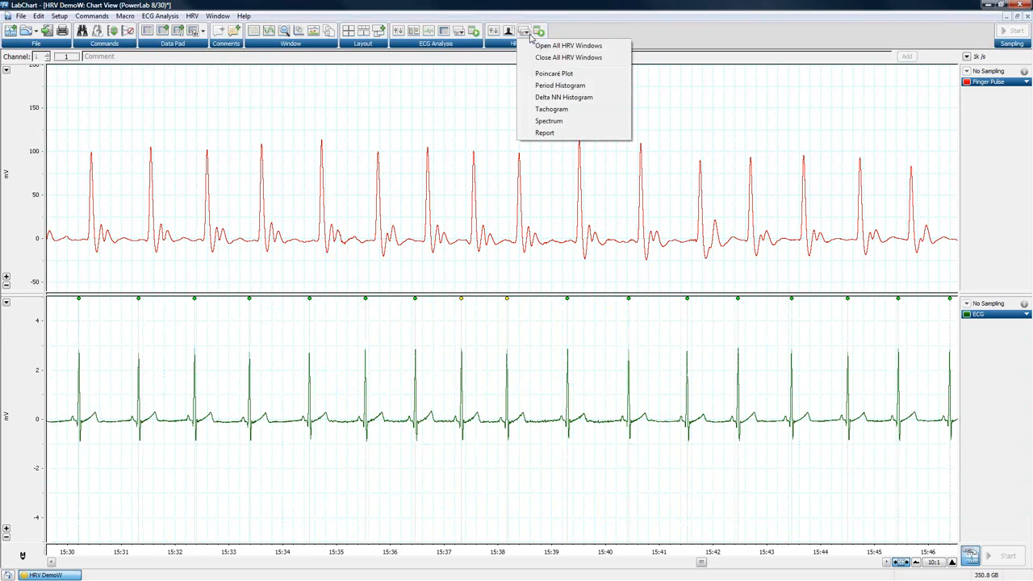
click(551, 109)
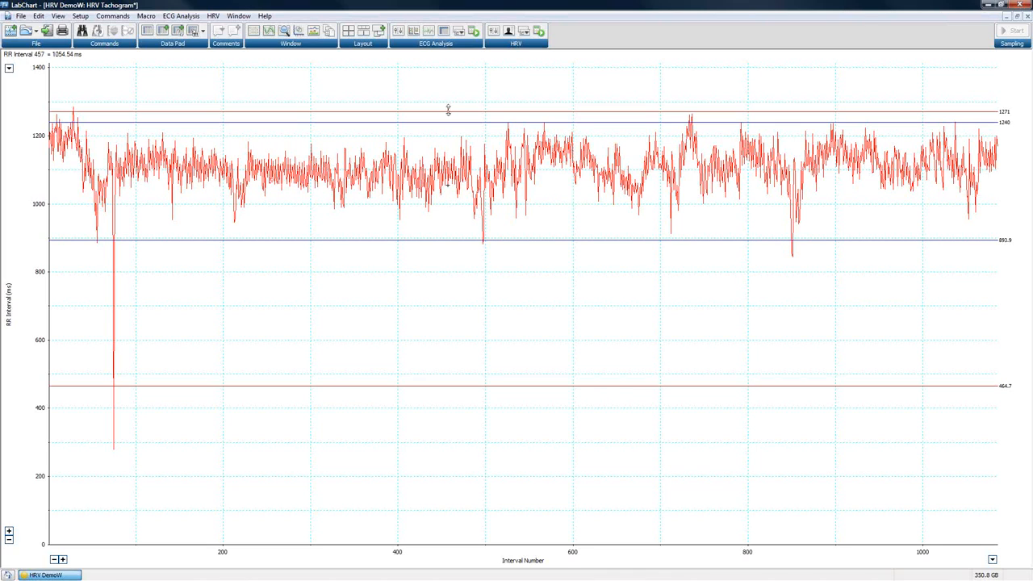
mouse_move(449, 111)
mouse_down()
mouse_move(451, 91)
mouse_move(452, 139)
mouse_move(455, 116)
mouse_move(458, 127)
mouse_up()
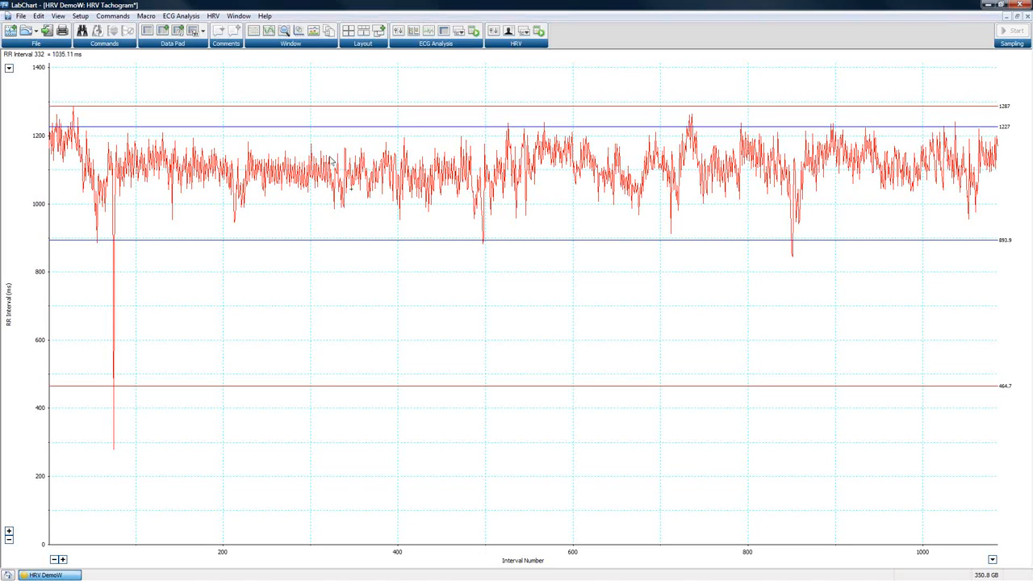
Color the tachogram trace along the recording and revert it to a single color.
right_click(261, 208)
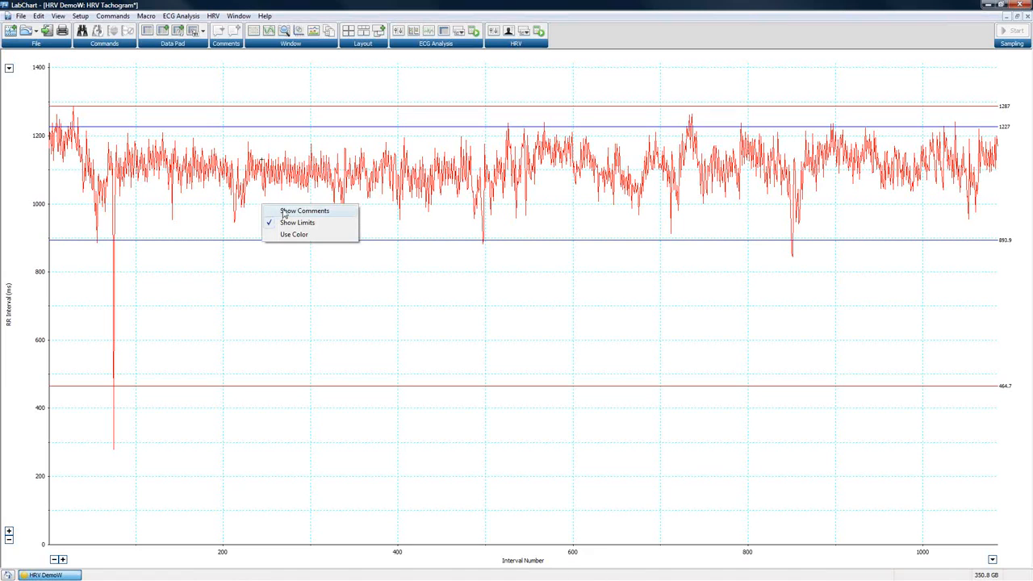
click(284, 235)
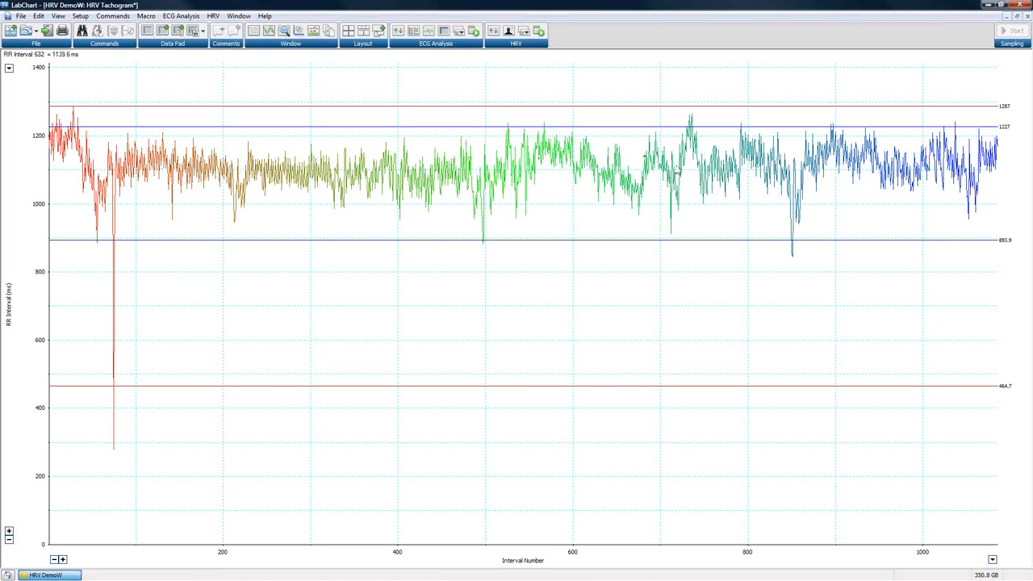
right_click(577, 186)
click(590, 212)
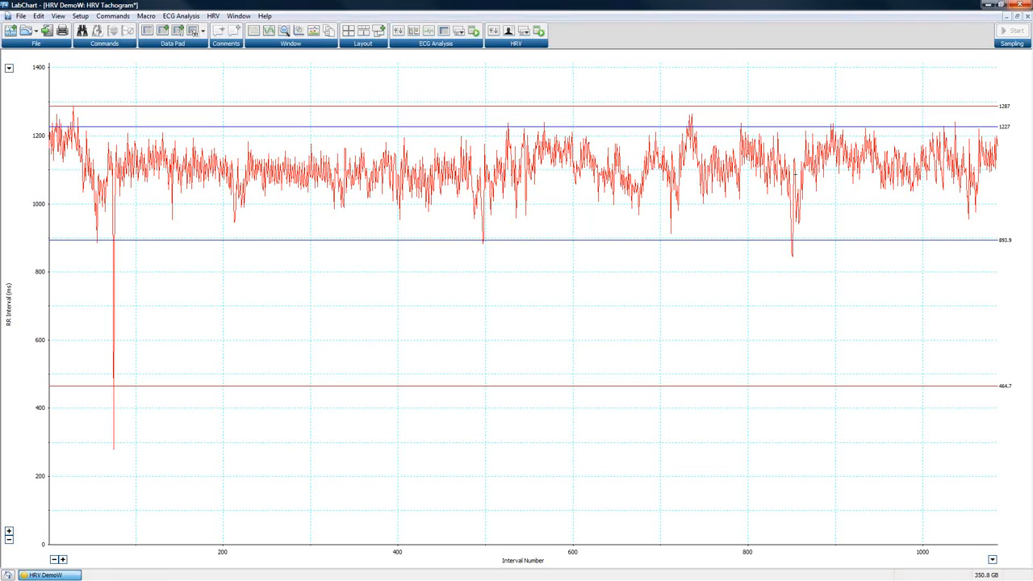
Close the tachogram and open the HRV Spectrum to examine its frequency bands.
click(1027, 15)
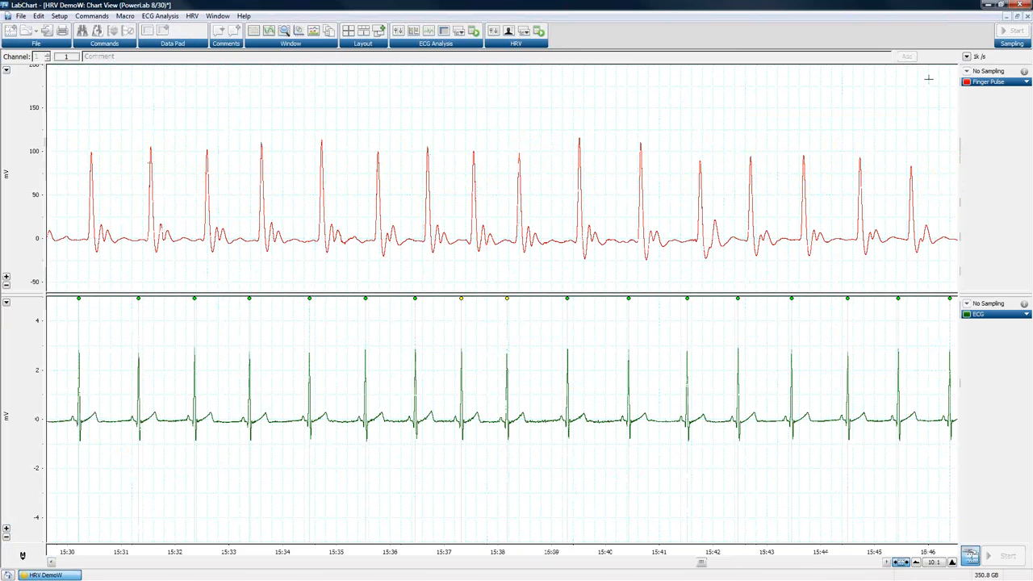
click(527, 31)
click(554, 123)
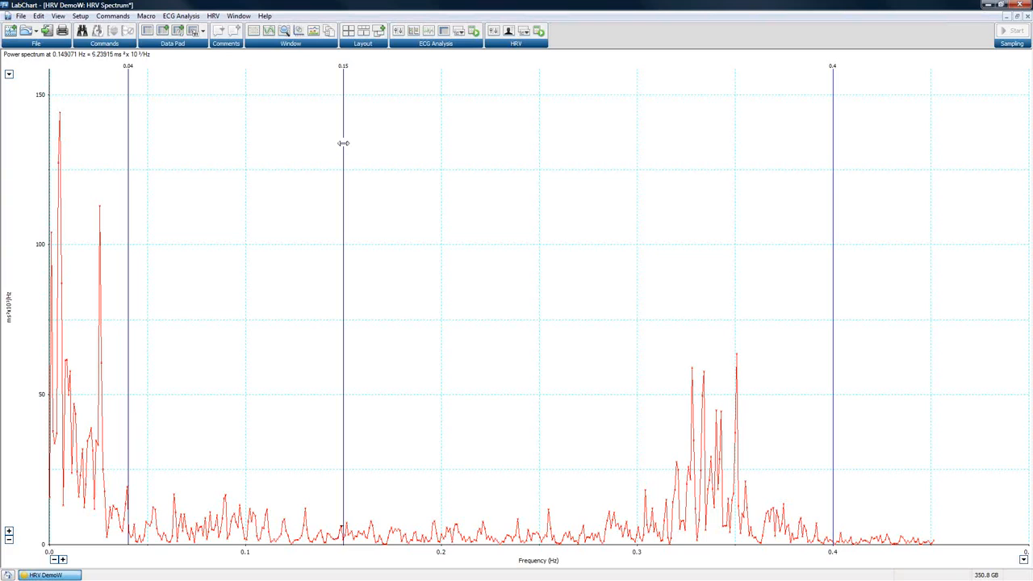
Move the 0.15 Hz band boundary on the HRV spectrum up to about 0.165 Hz.
drag(343, 143, 370, 143)
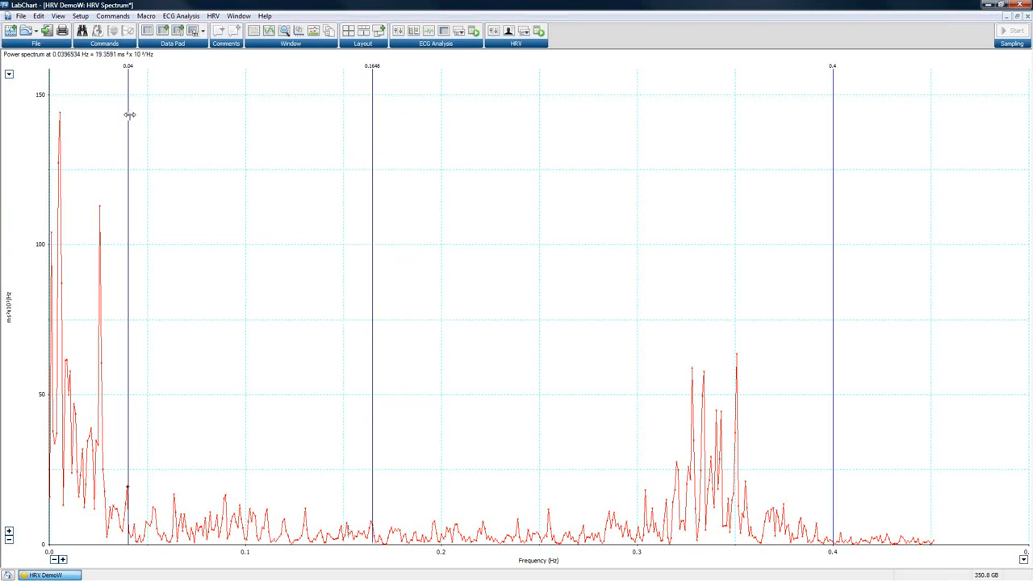
click(23, 16)
mouse_move(37, 17)
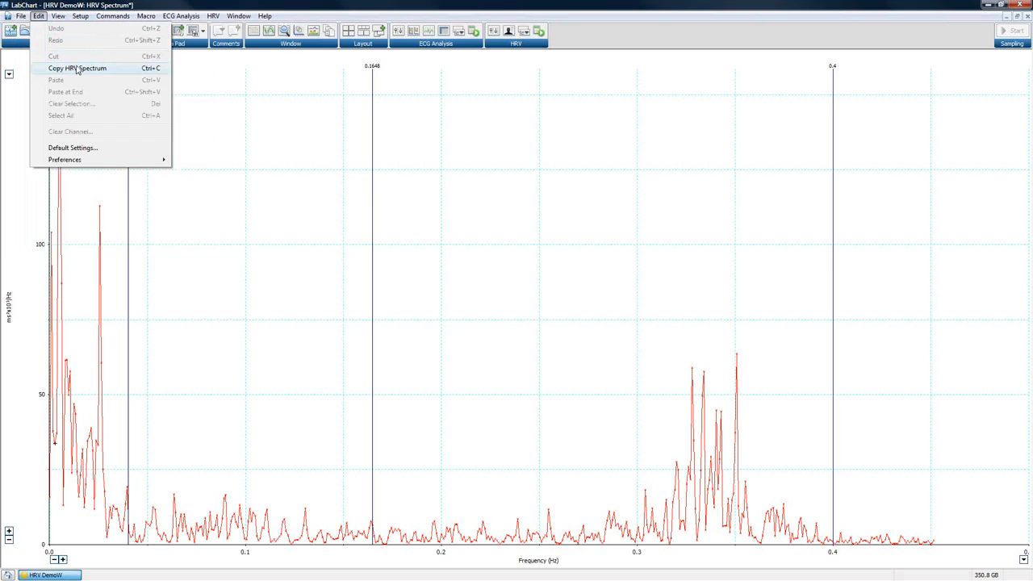
click(343, 204)
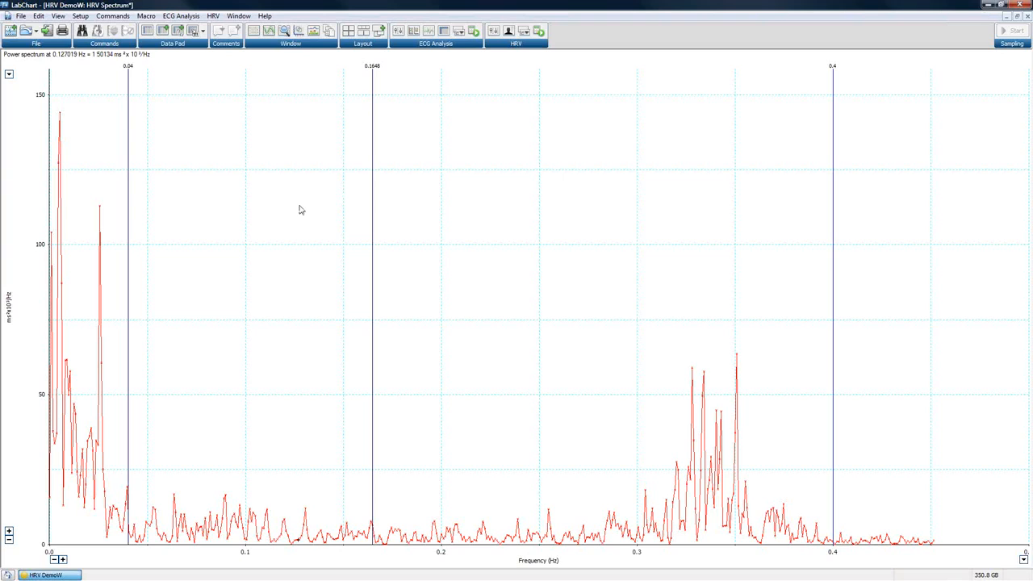
Show the HRV spectrum as filled bars and return it to the Function style.
right_click(295, 179)
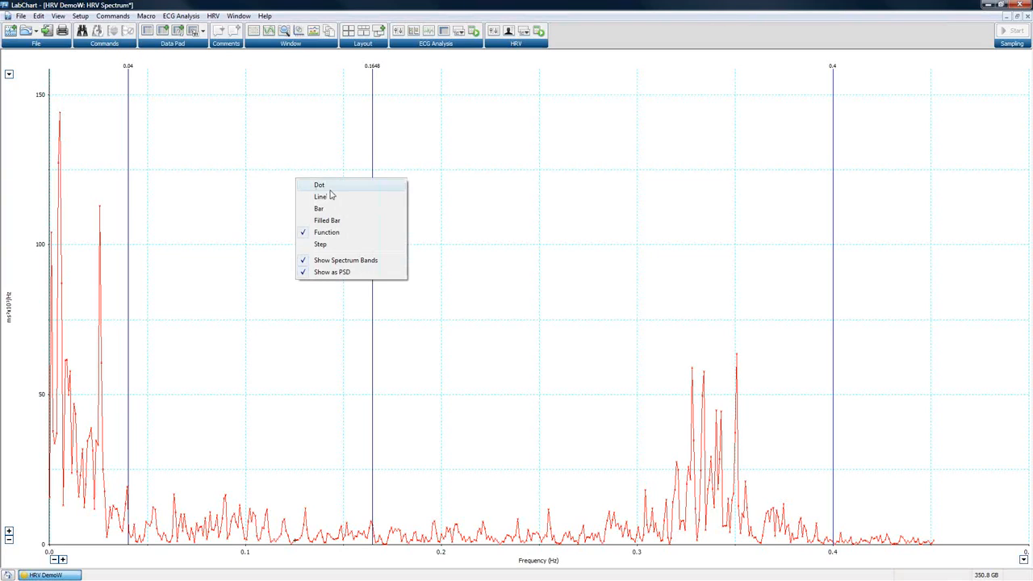
click(325, 220)
right_click(320, 146)
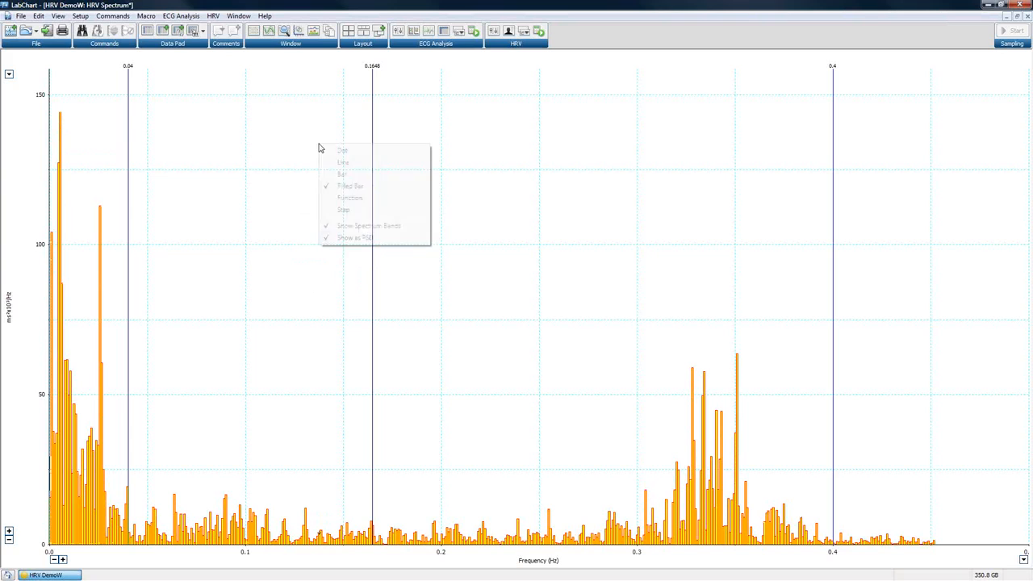
click(341, 202)
Turn the spectrum's Show as PSD option off and back on twice to compare the two power scales.
right_click(341, 217)
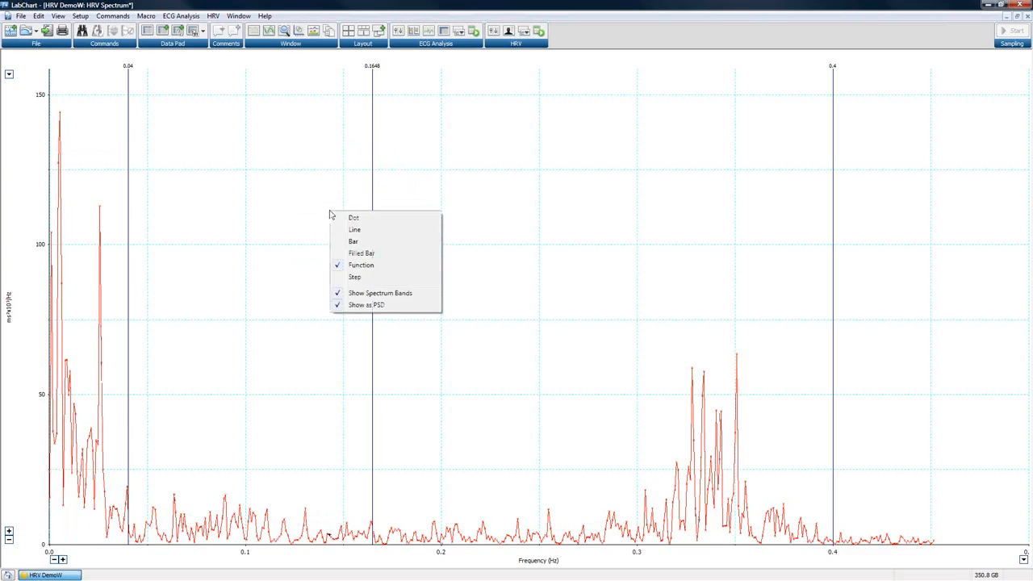
click(369, 305)
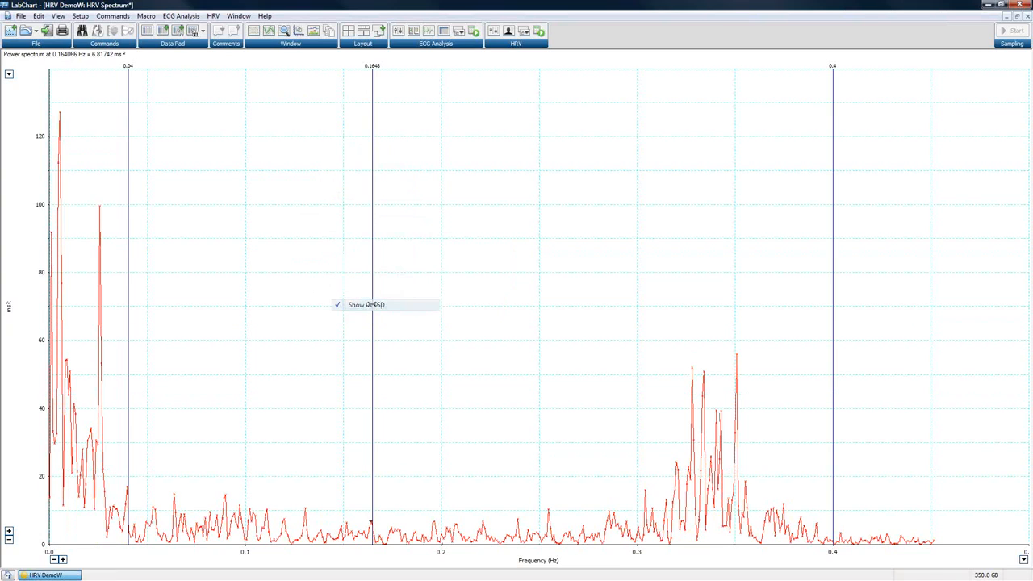
right_click(319, 183)
click(349, 266)
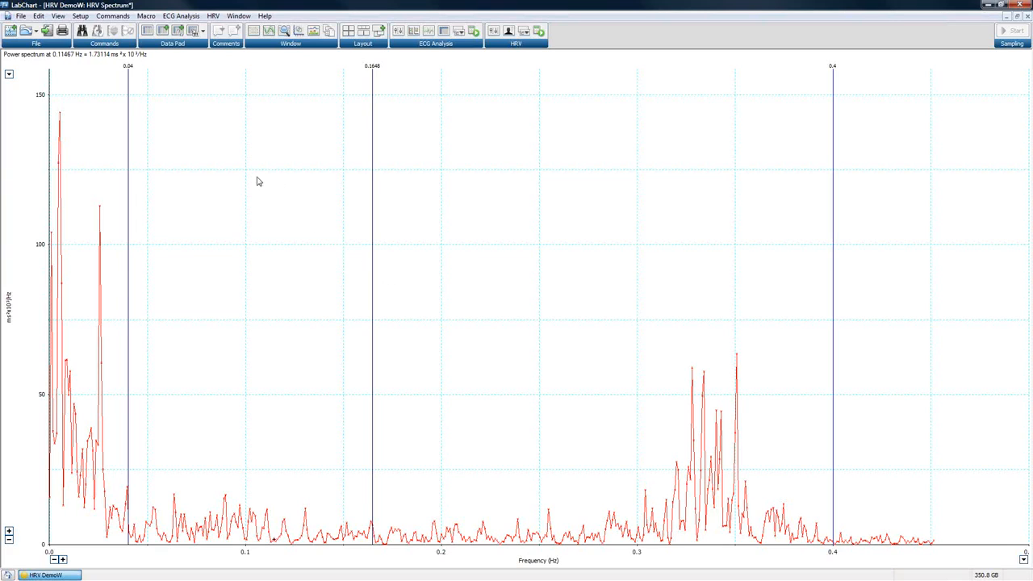
right_click(149, 228)
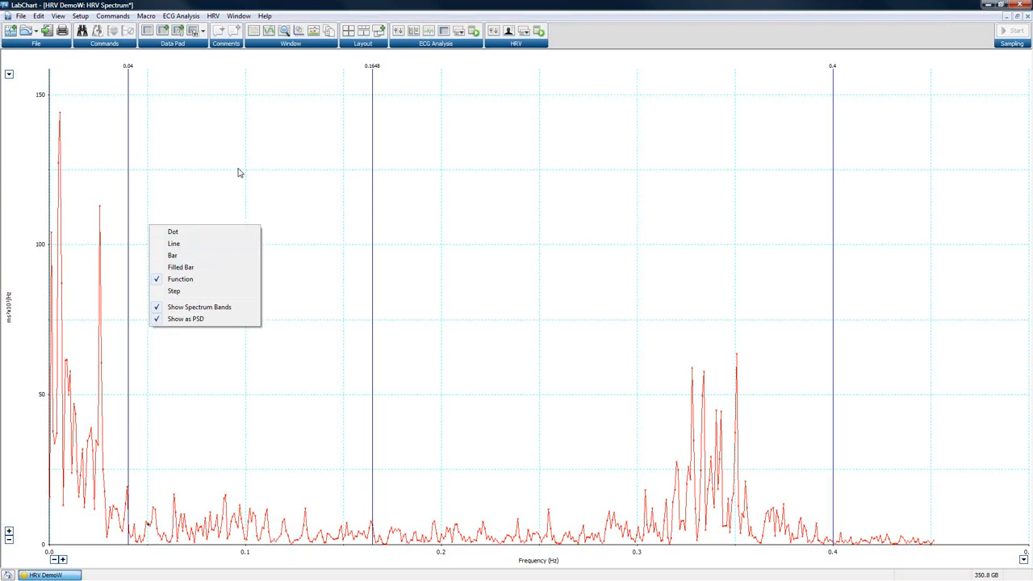
right_click(257, 148)
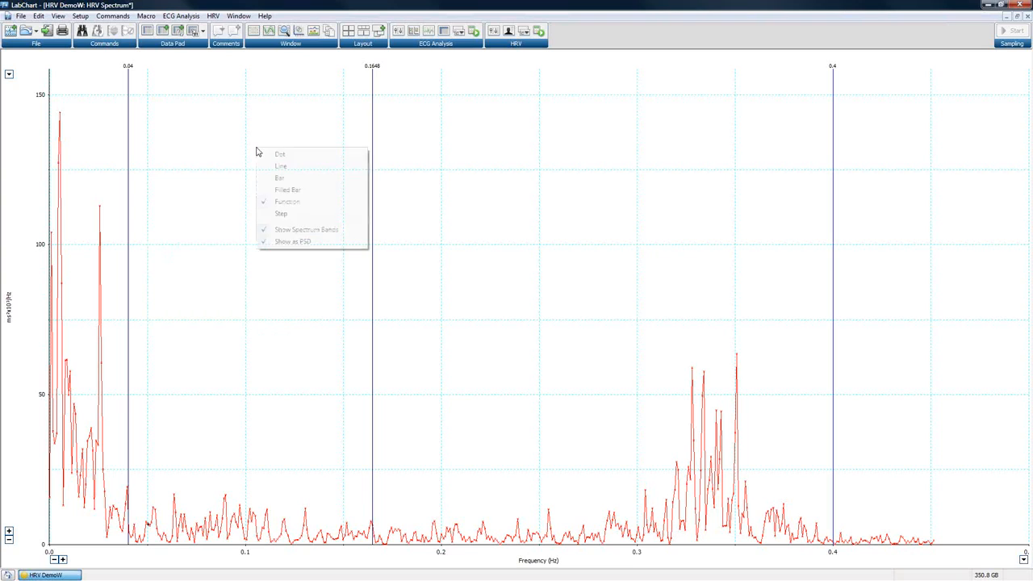
click(272, 393)
right_click(249, 198)
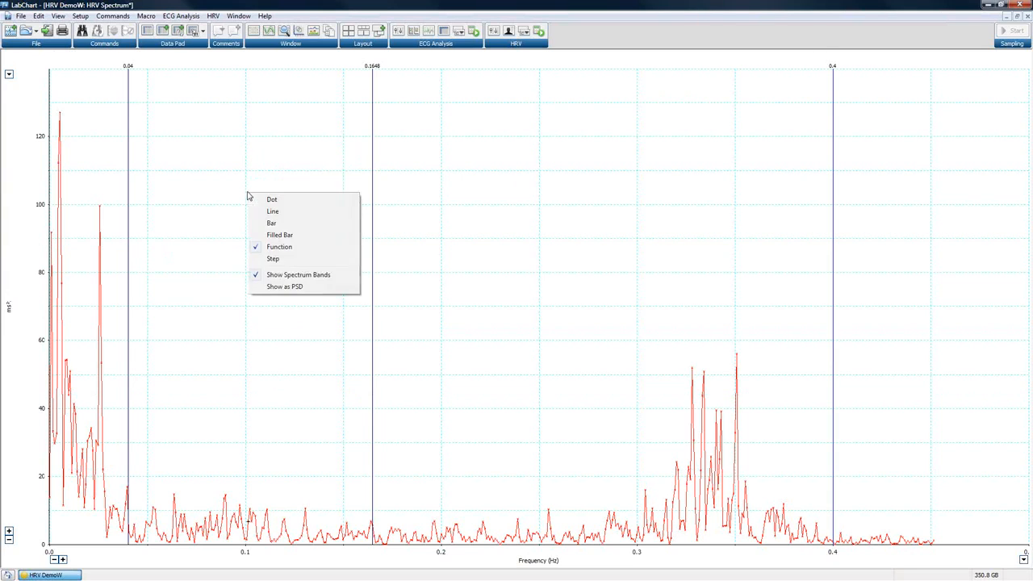
click(265, 288)
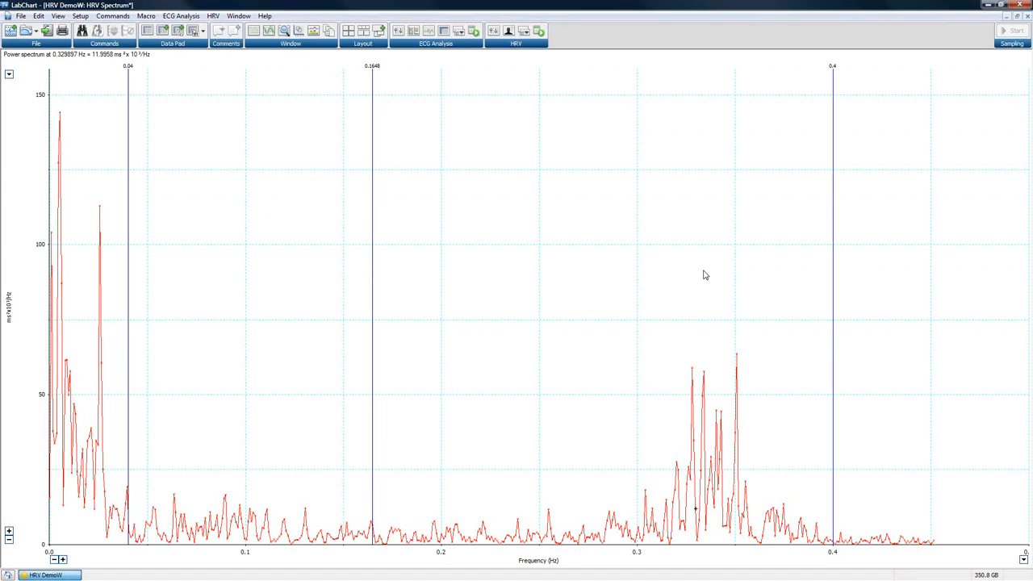
Close the HRV Spectrum and open the HRV Report to examine its statistics.
click(1028, 17)
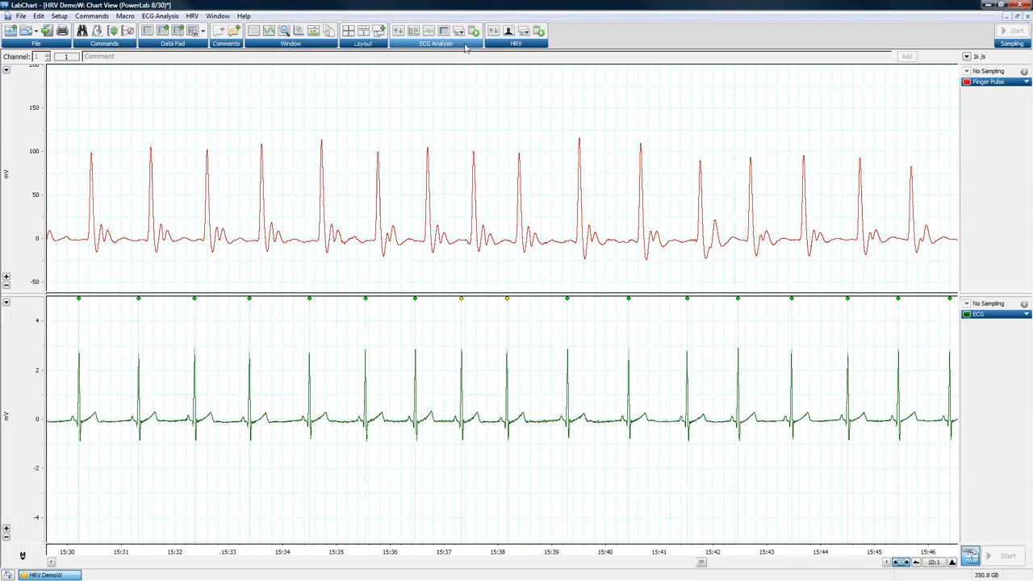
click(508, 34)
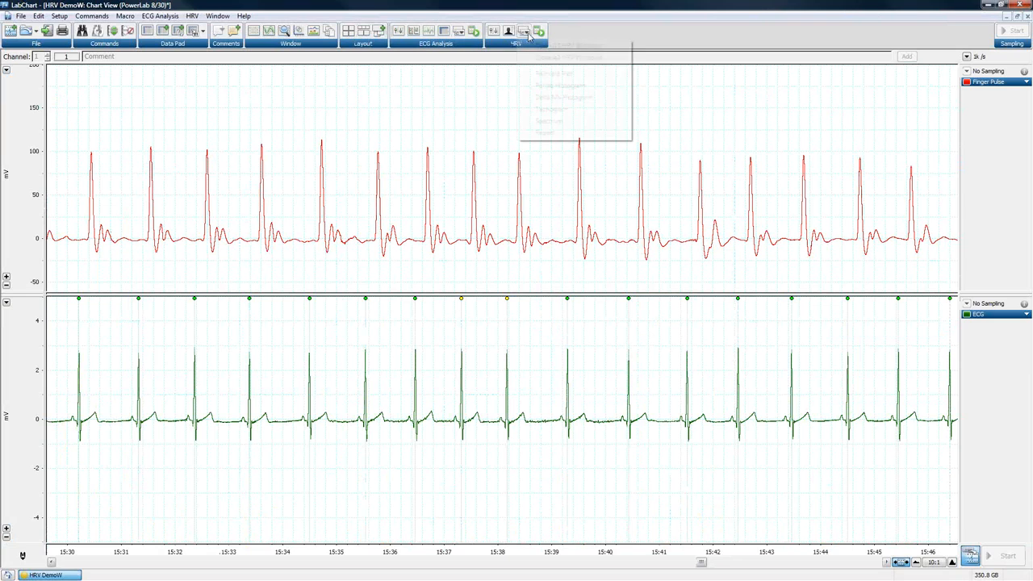
click(544, 134)
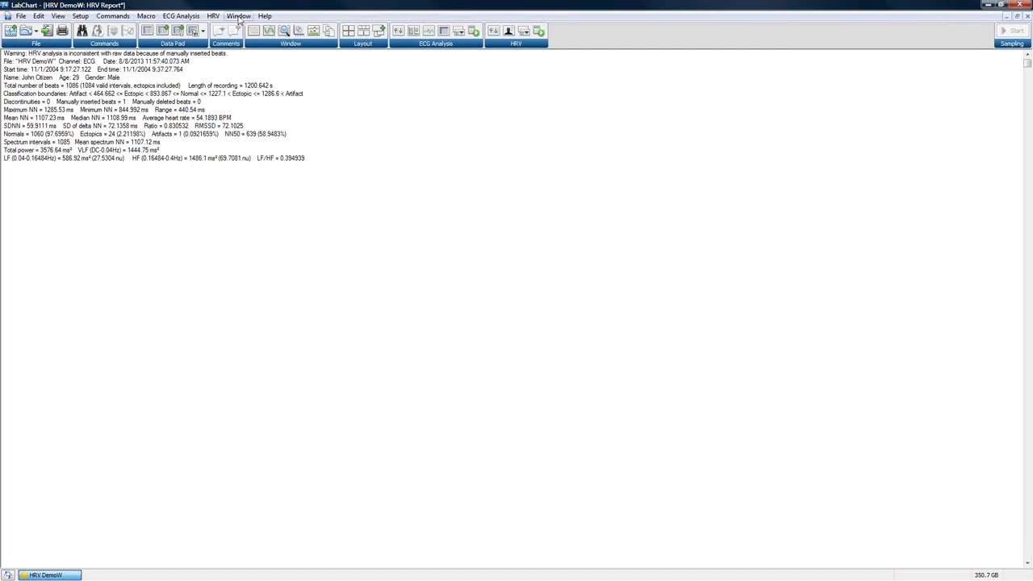
click(213, 16)
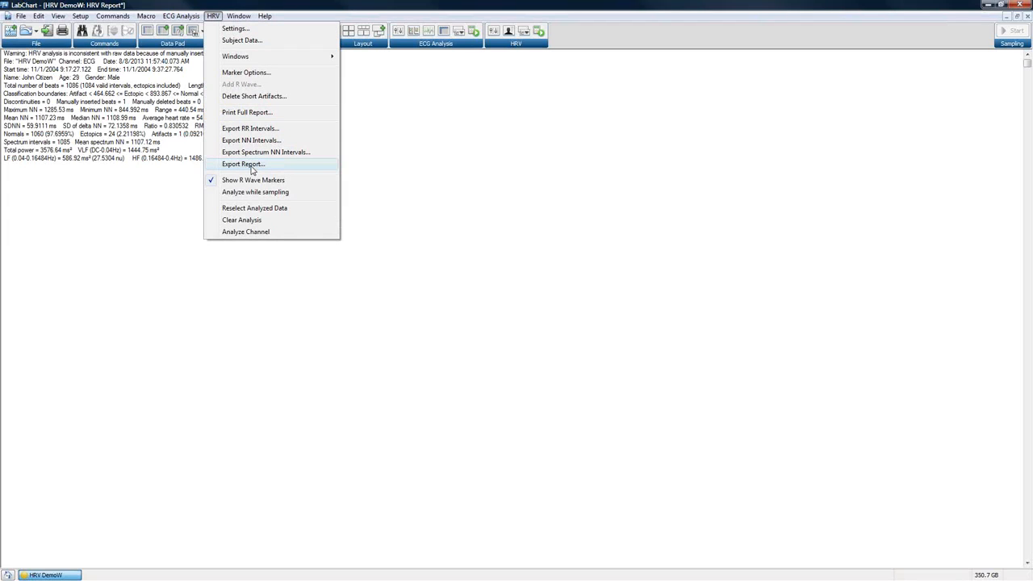
click(39, 16)
click(37, 17)
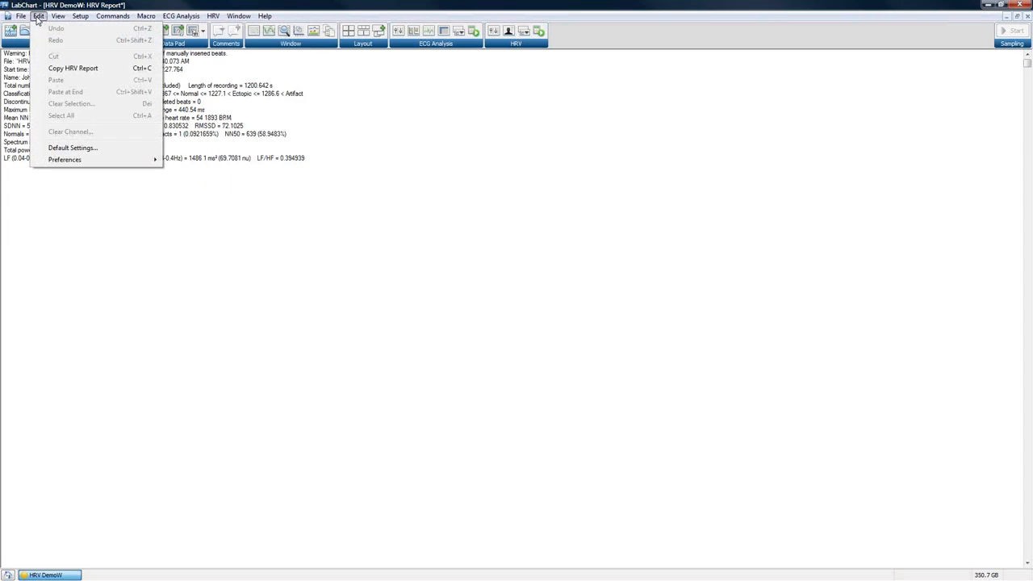
click(442, 261)
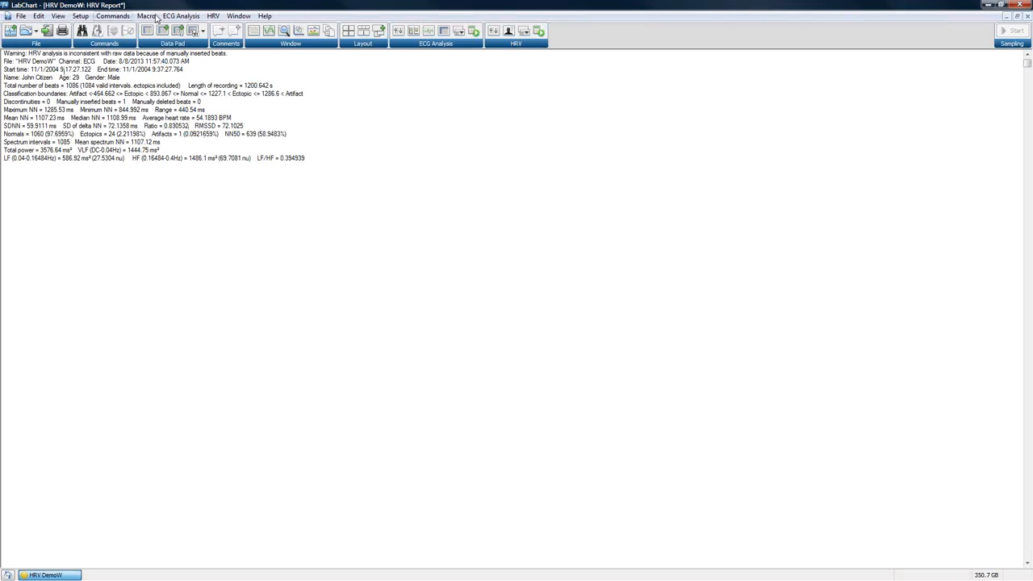
click(212, 16)
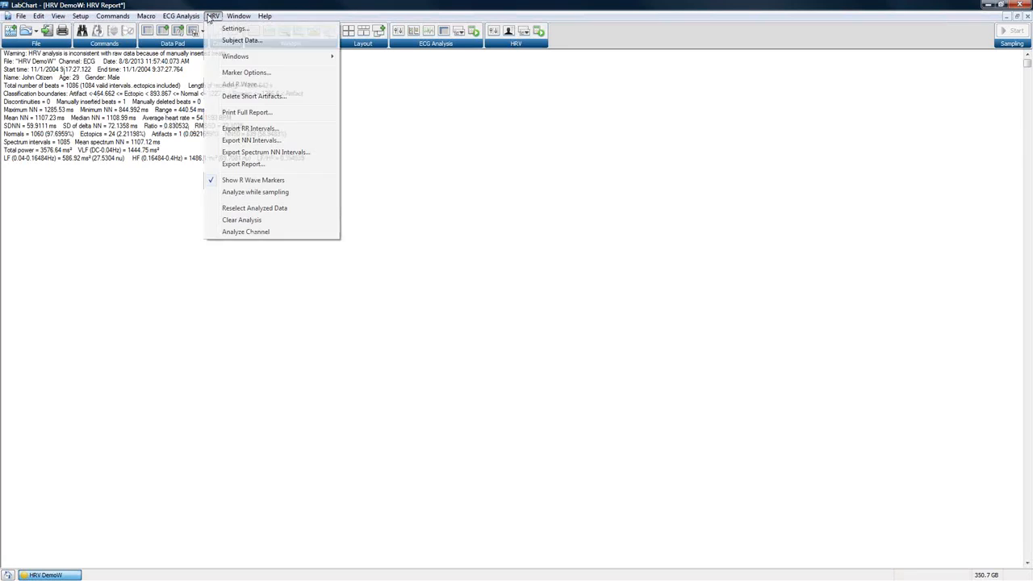
mouse_move(254, 56)
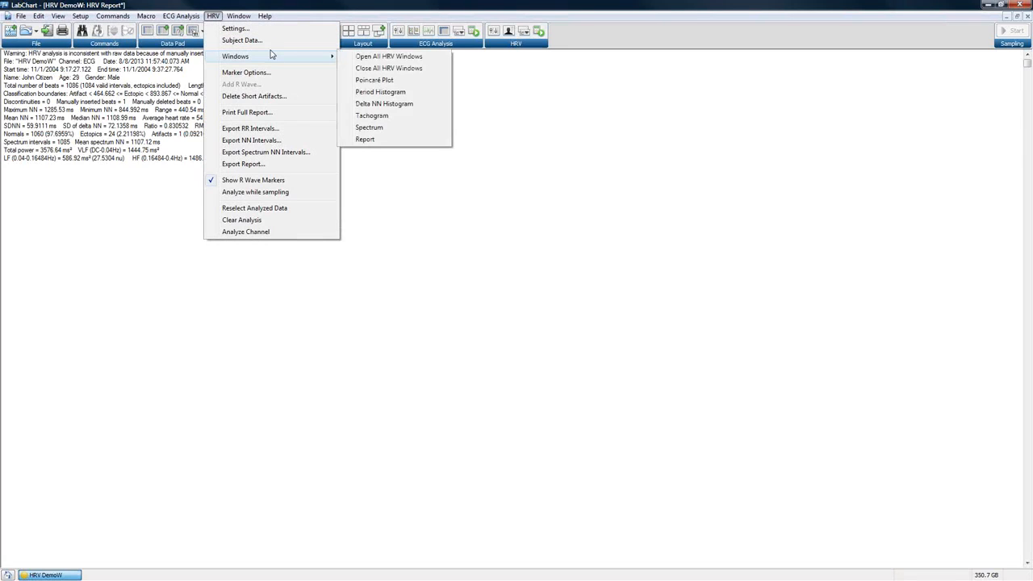
click(373, 139)
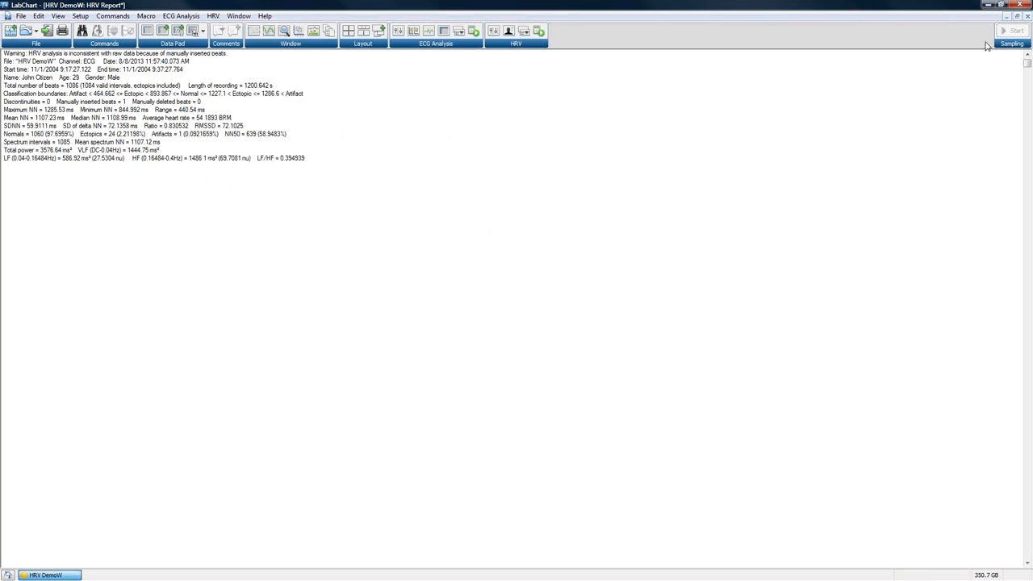
Close the HRV Report and the HRV DemoW document without saving, and open the recent file Cardiac Axis DemoW.
click(1027, 16)
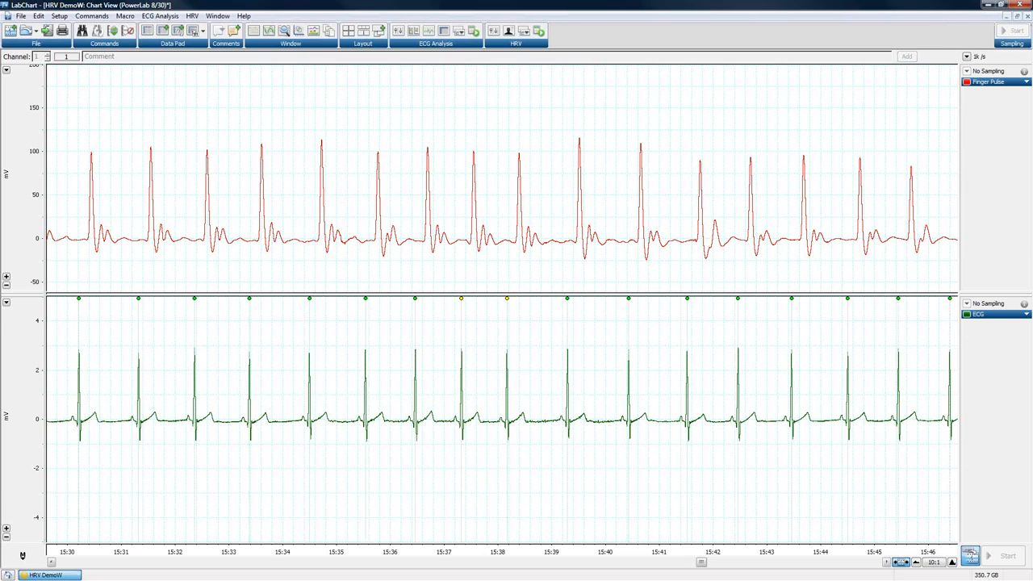
click(1027, 16)
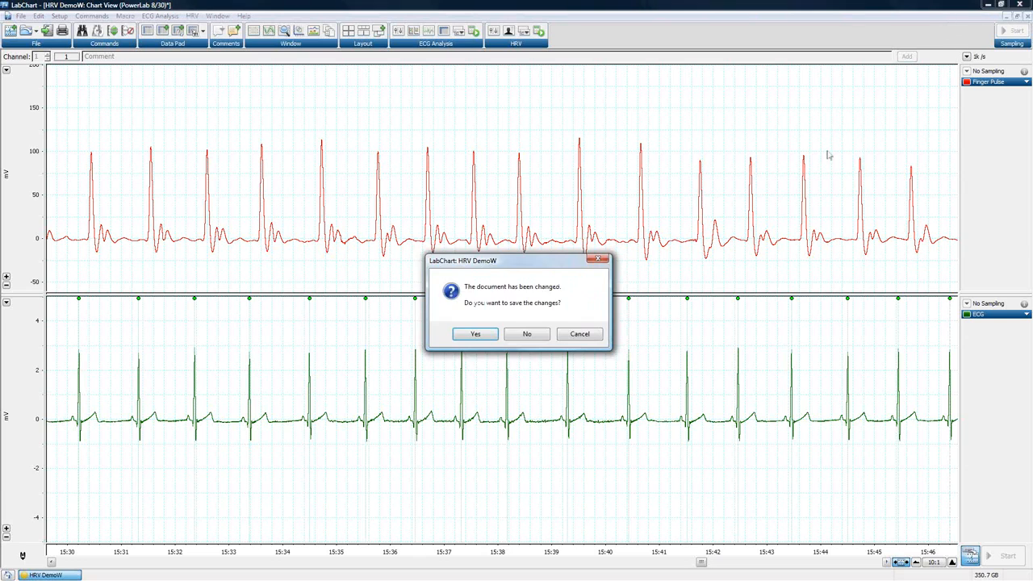
click(532, 335)
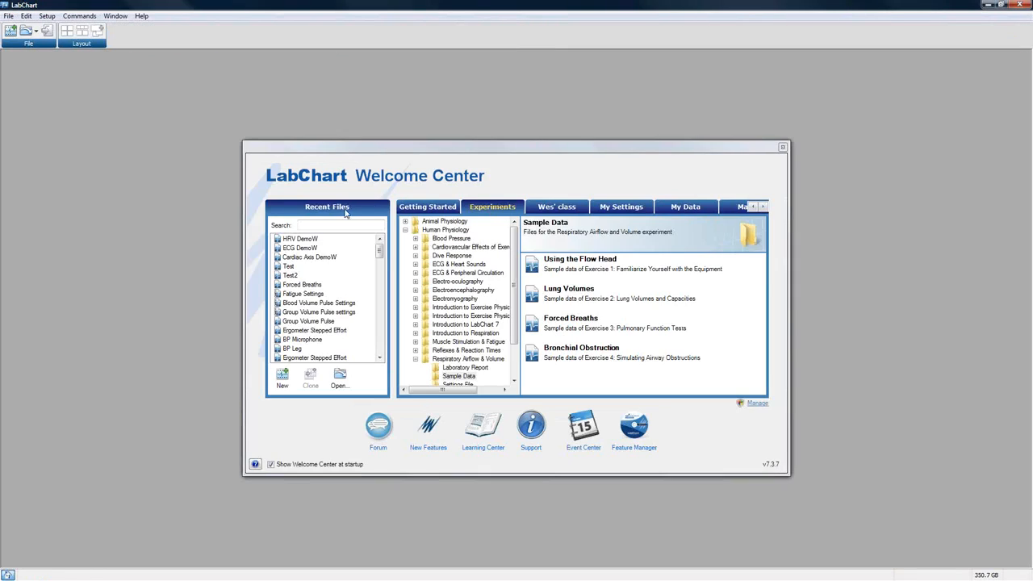
double_click(301, 257)
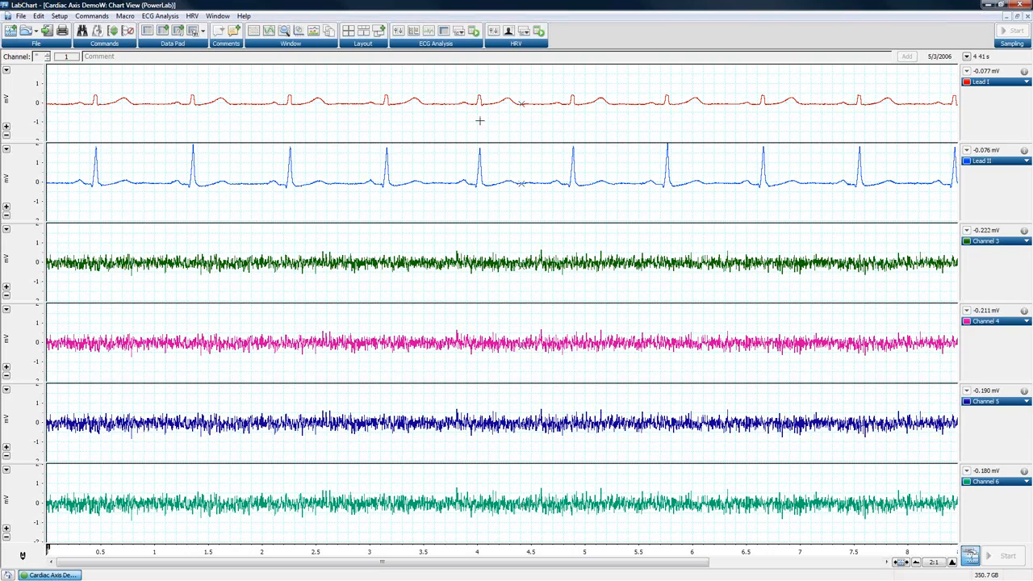
Select sample beats on the Lead I trace and on the Lead II trace, ending with Lead II from about 2.8 to 4.5 s.
drag(379, 79, 486, 108)
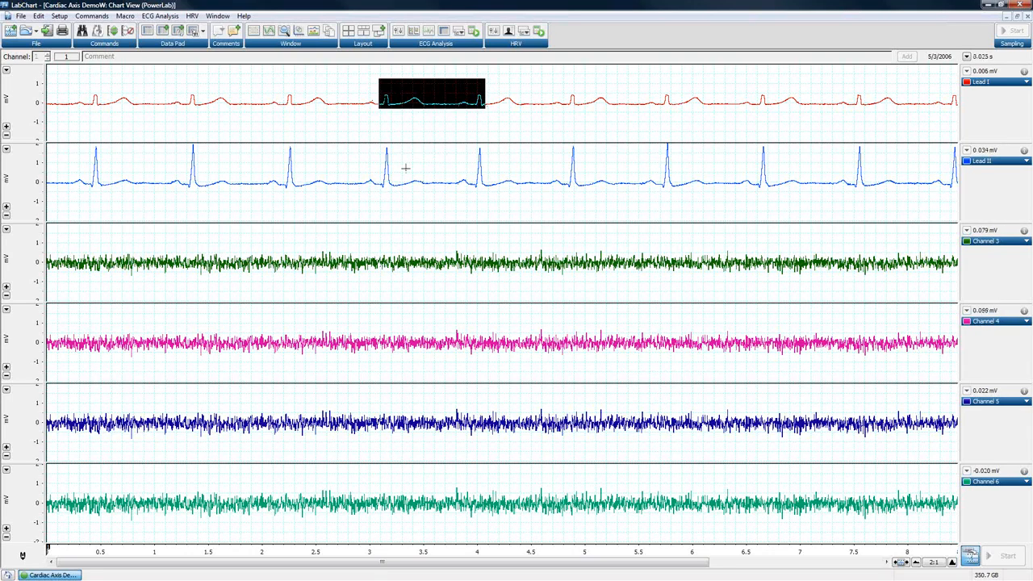
drag(370, 154, 539, 210)
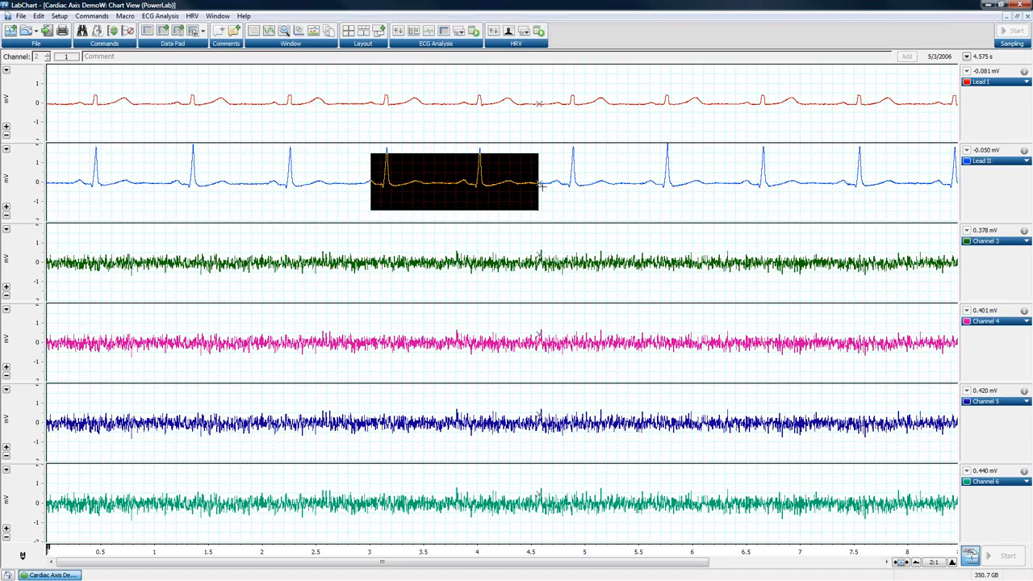
click(662, 192)
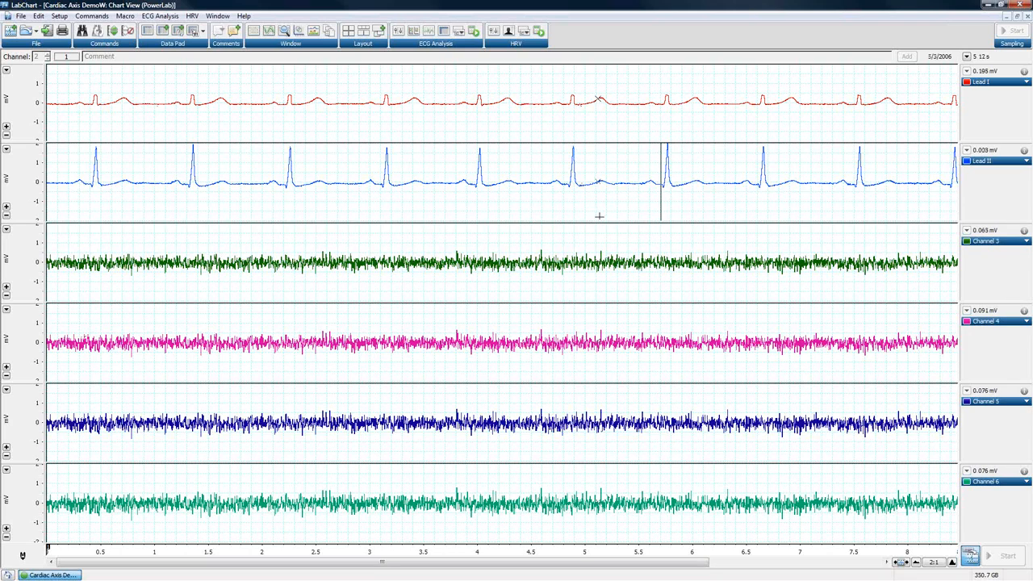
drag(258, 76, 466, 107)
drag(347, 151, 531, 210)
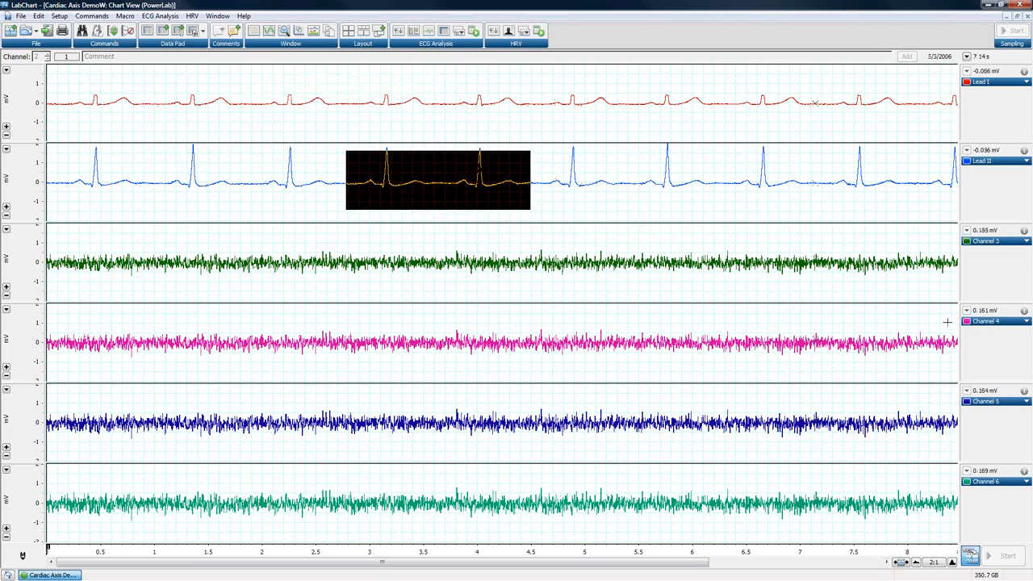
Turn on ECG lead calculations with Ch1: Lead I as the Lead I source, deriving Leads III, aVR, aVL and aVF in Channels 3 to 6.
click(1020, 242)
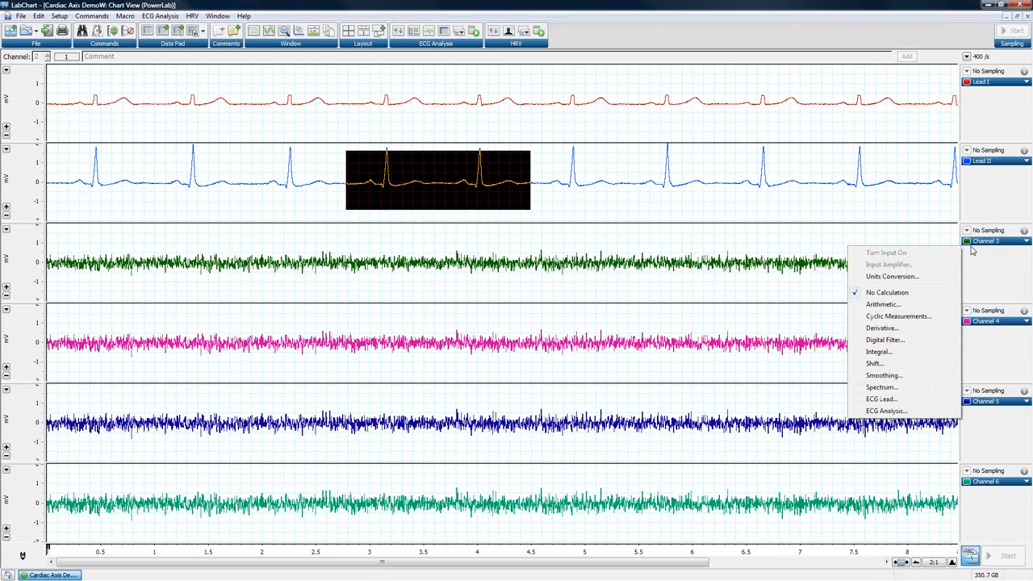
click(884, 401)
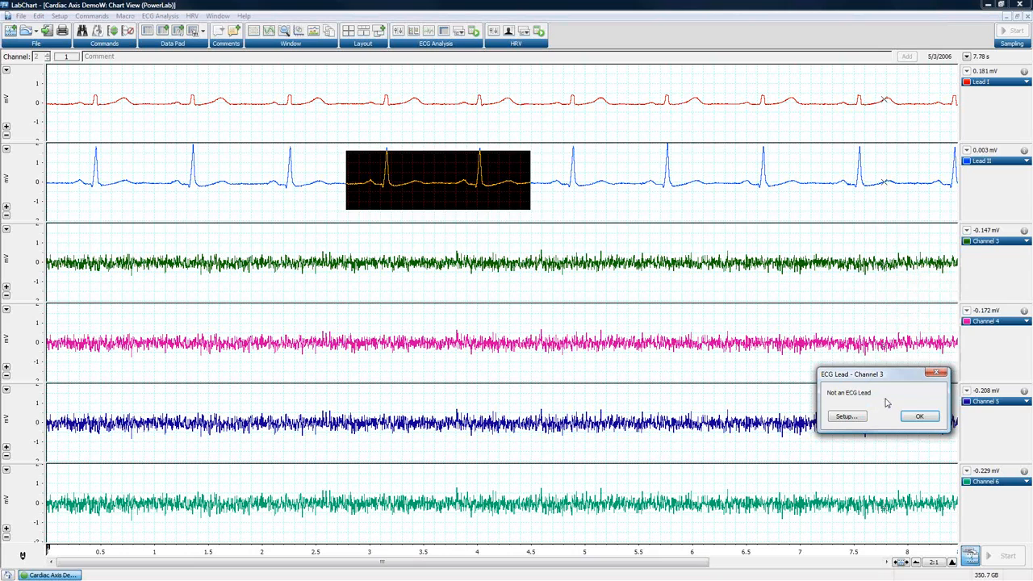
drag(886, 379, 751, 210)
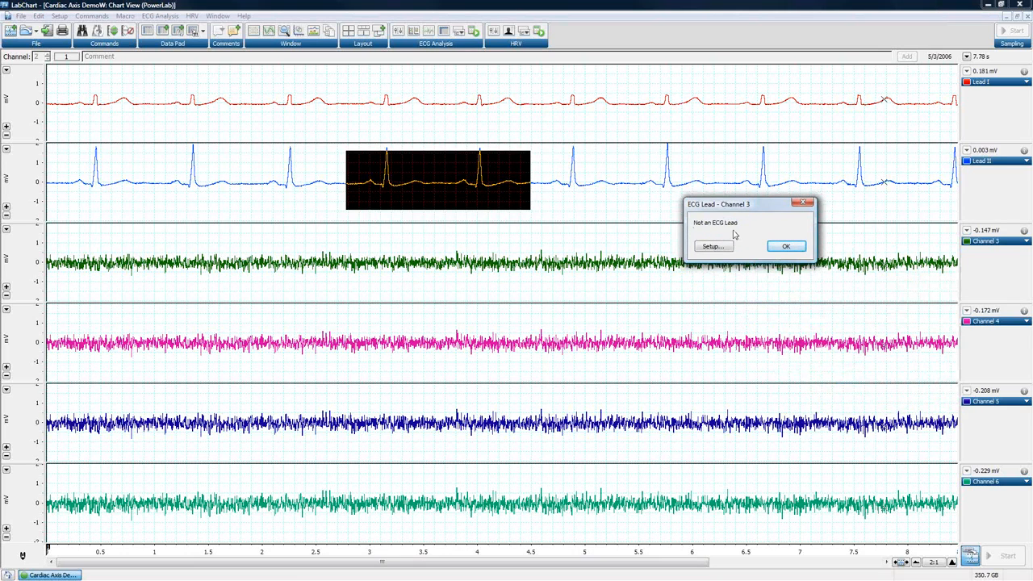
click(708, 247)
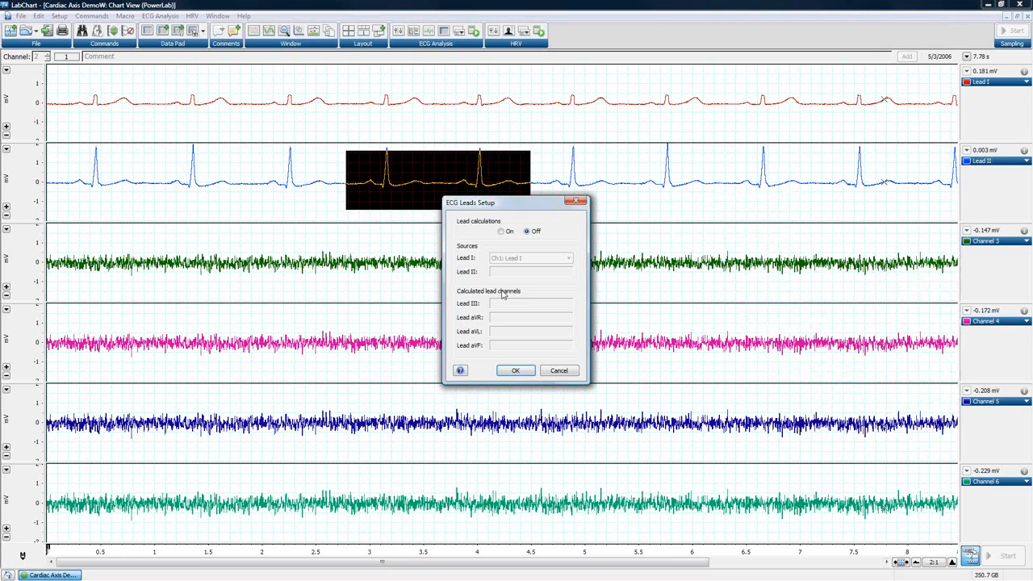
click(500, 233)
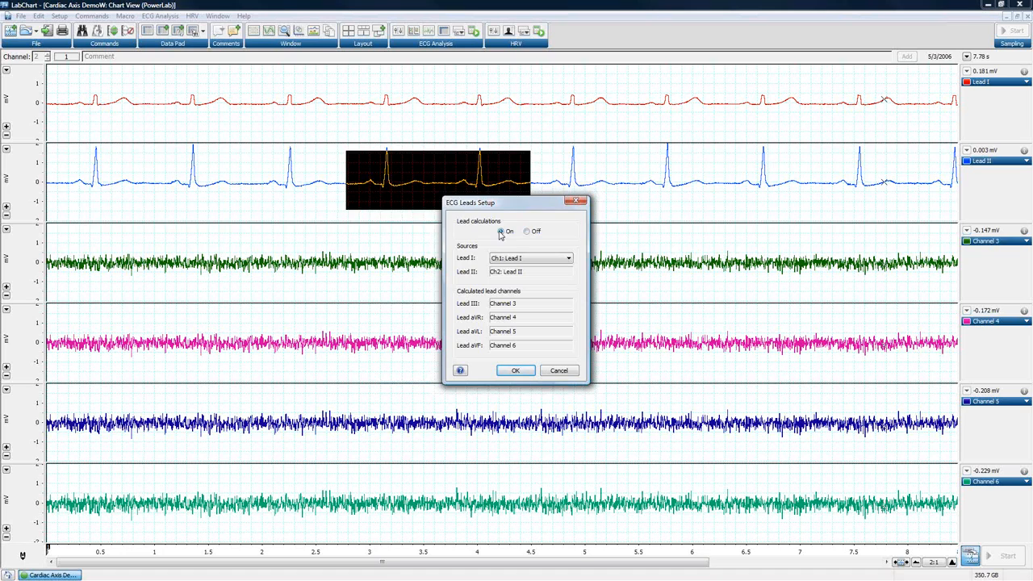
click(533, 260)
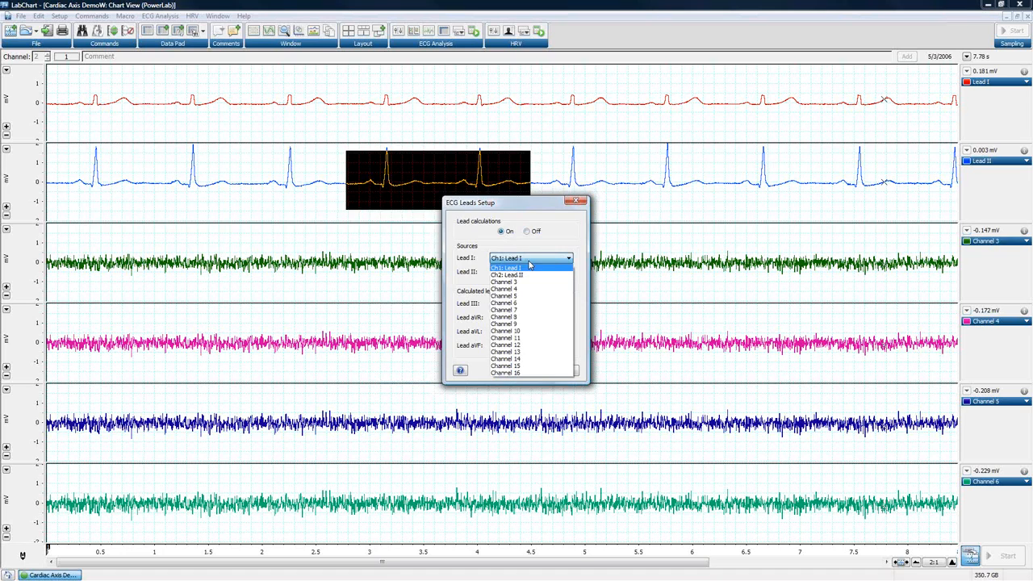
click(504, 269)
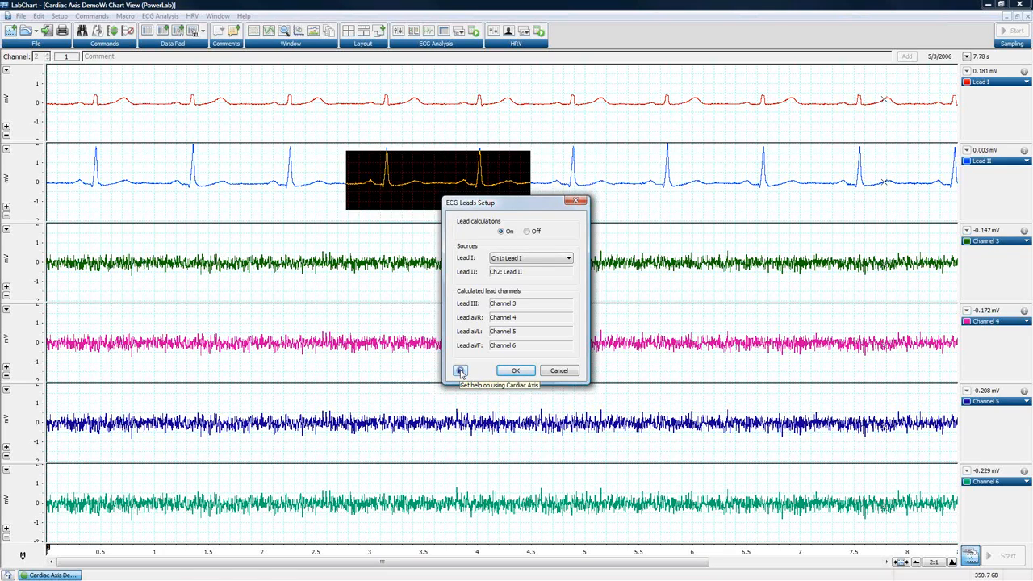
click(517, 373)
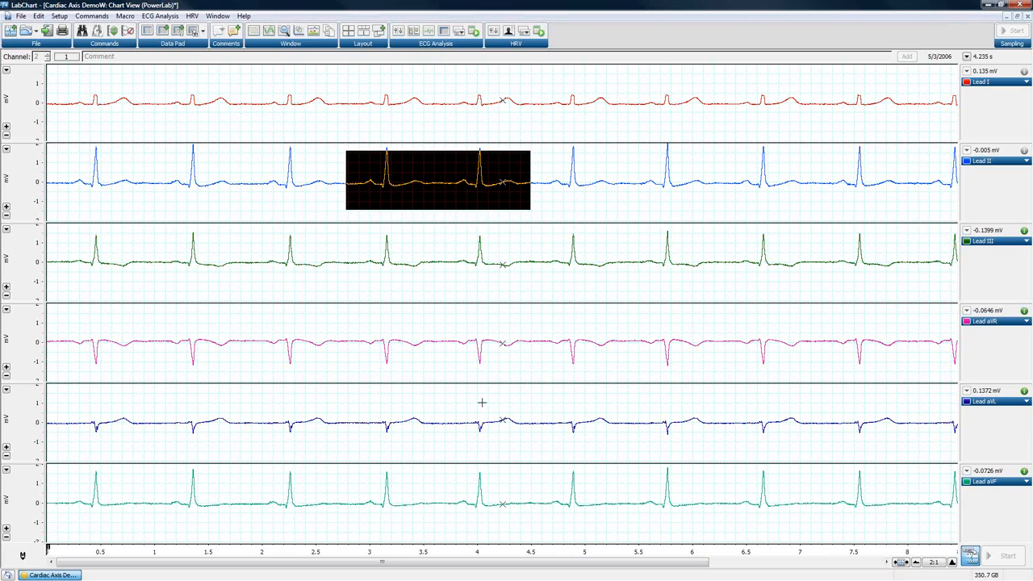
Open the Cardiac Axis view and tile it beside the Chart View.
click(217, 16)
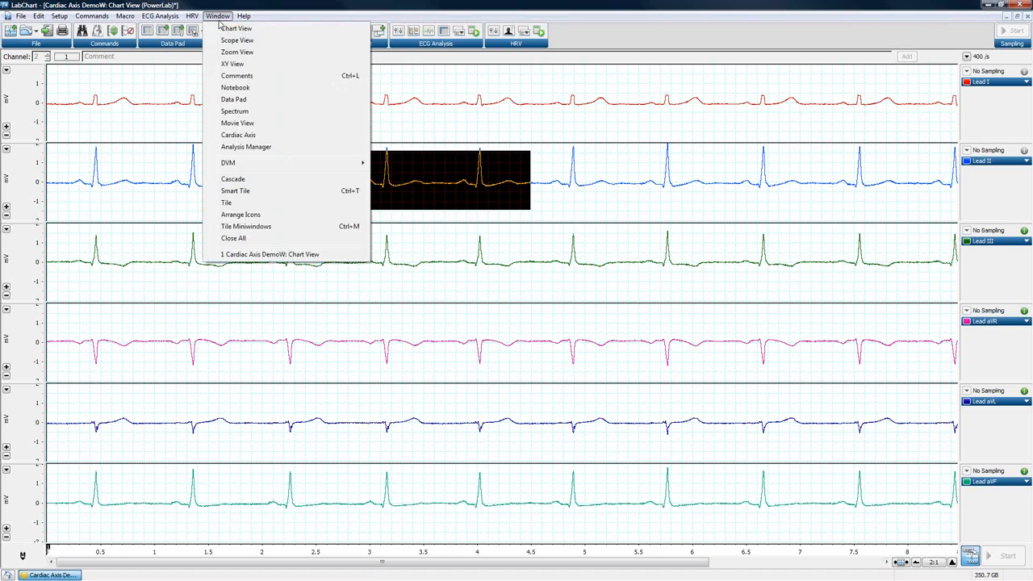
click(237, 135)
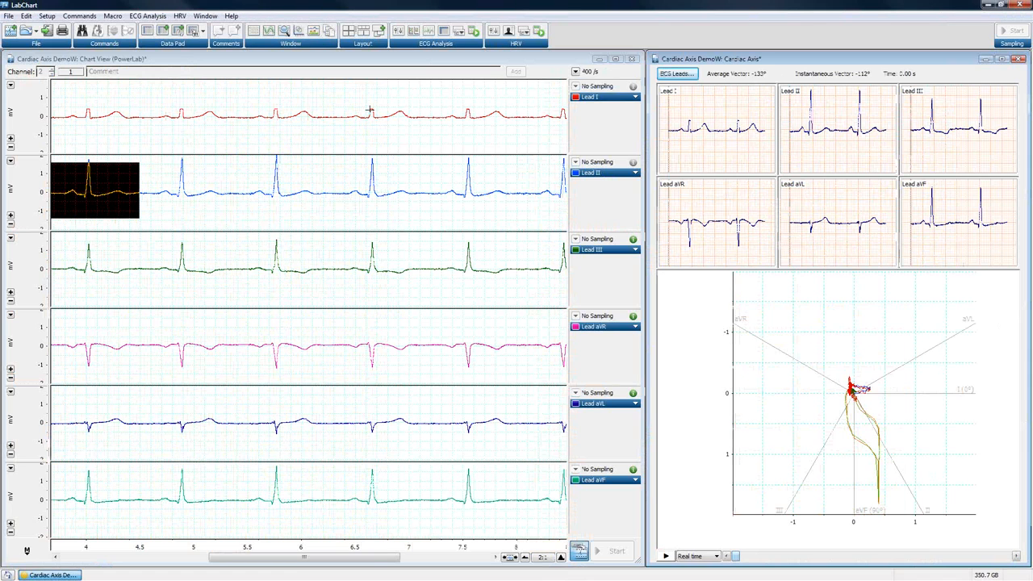
click(348, 31)
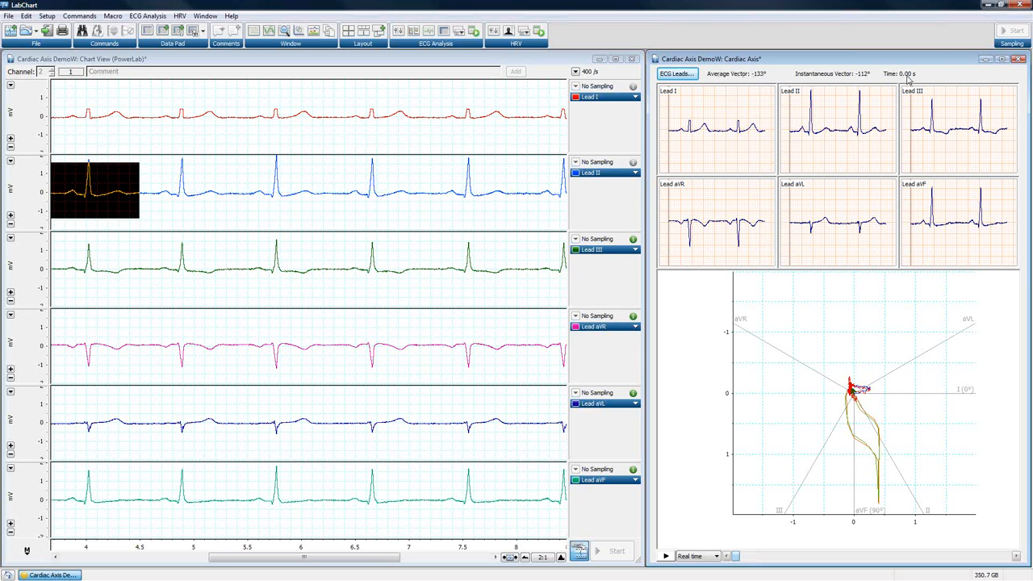
Replace the Lead II selection with a single beat from about 2.8 to 3.7 s.
drag(364, 557, 258, 557)
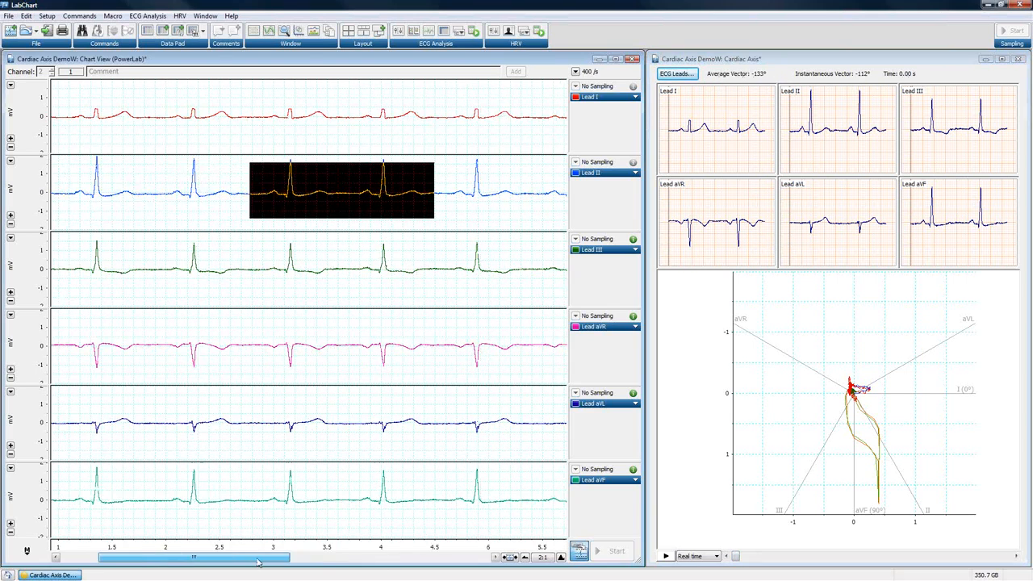
click(308, 192)
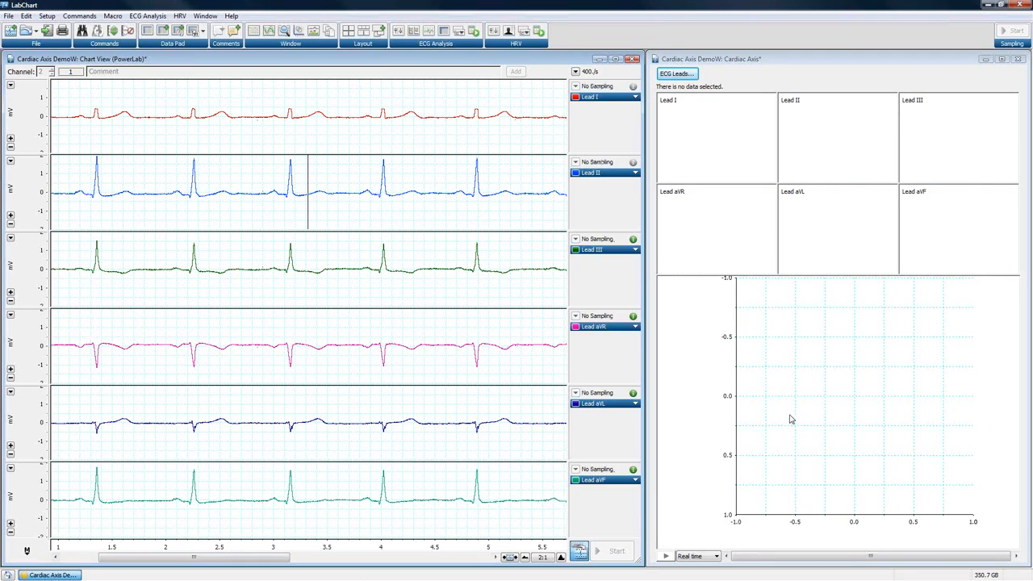
mouse_move(249, 161)
mouse_down()
mouse_move(288, 214)
mouse_move(349, 232)
mouse_up()
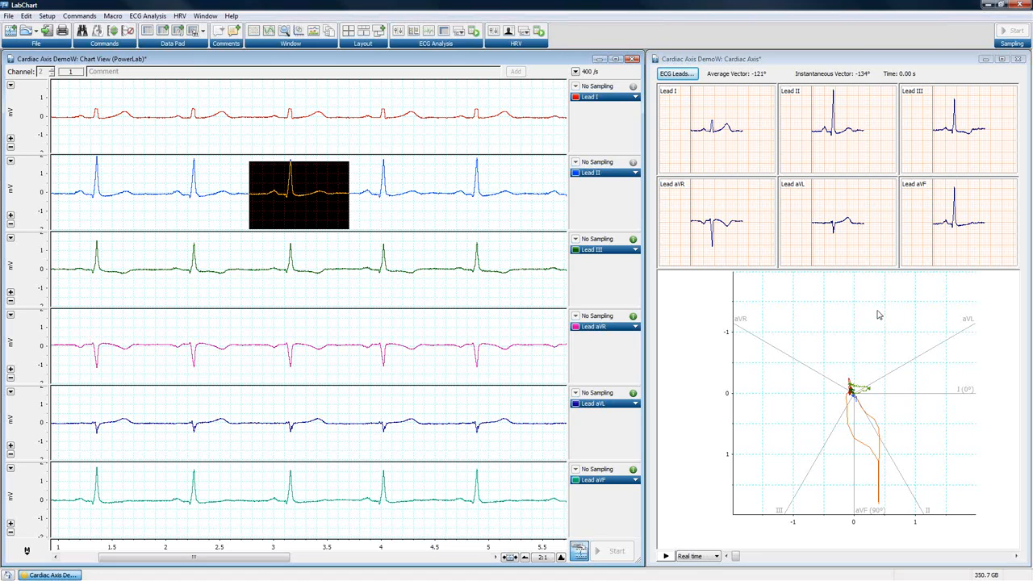
Check the playback speed options and play the cardiac vector through the selected beat in real time.
click(716, 556)
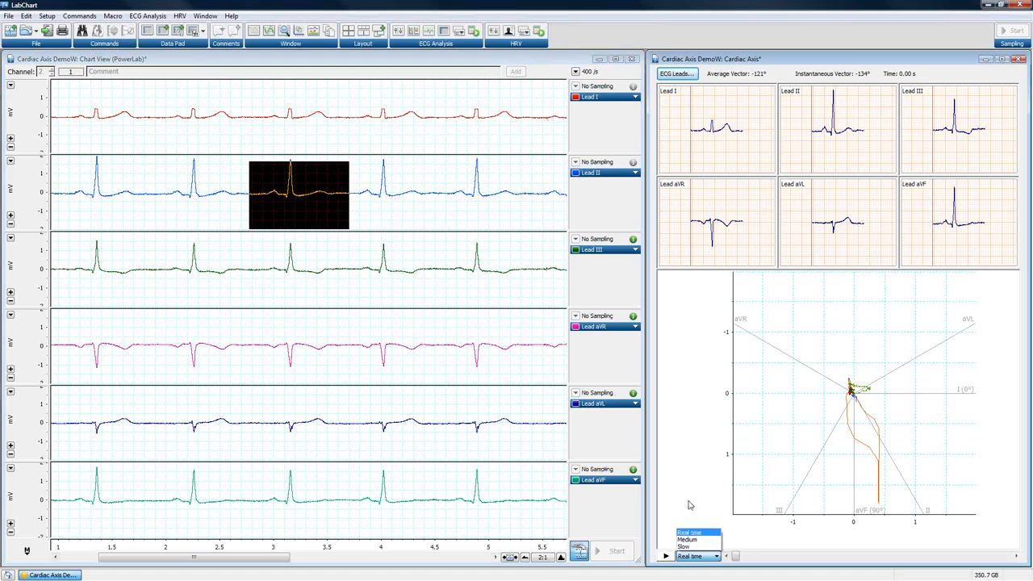
click(690, 505)
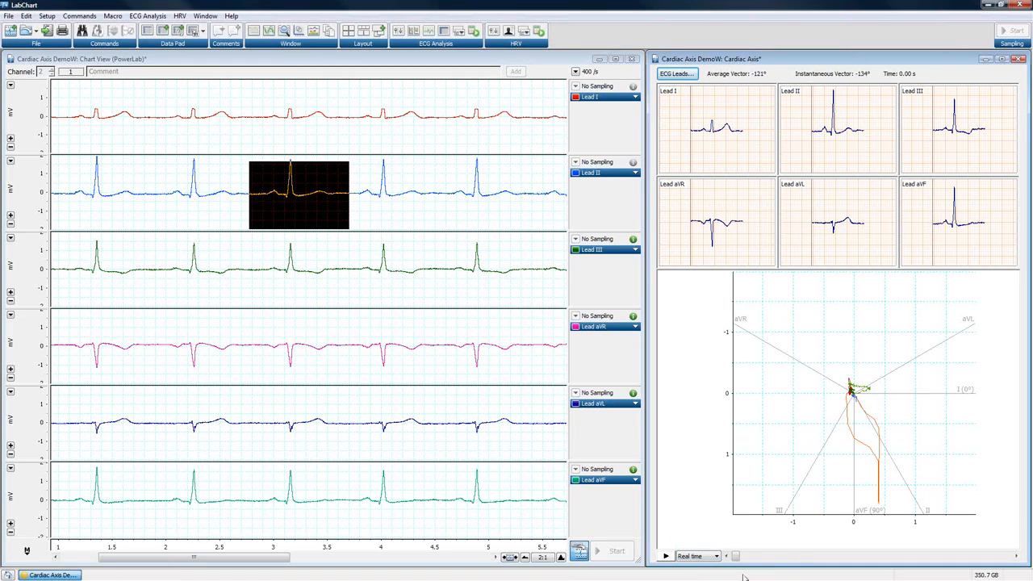
click(666, 556)
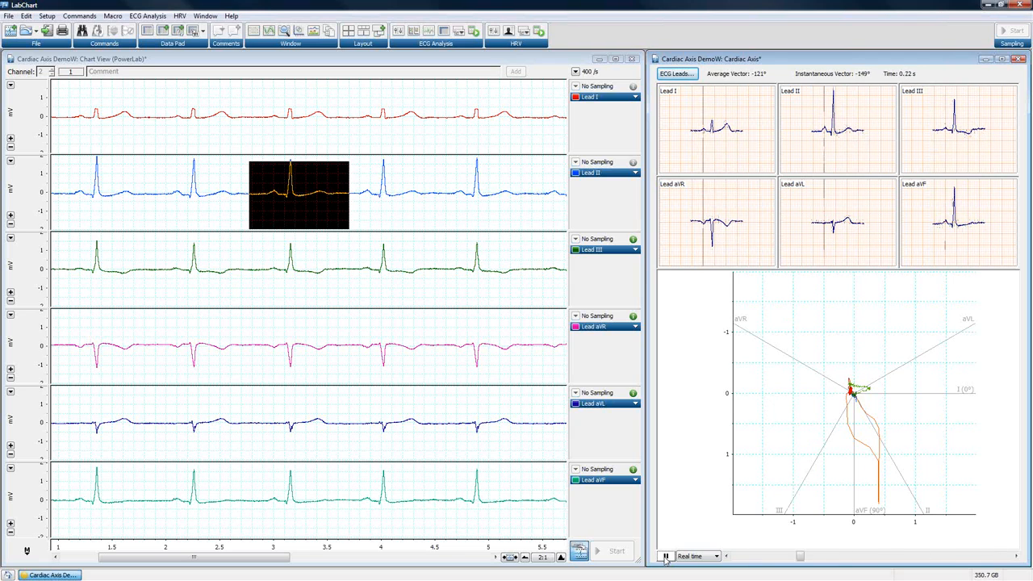
click(666, 556)
Set the vector playback speed to Slow, replay the beat from near its start, and pause it at about 0.68 s.
click(719, 556)
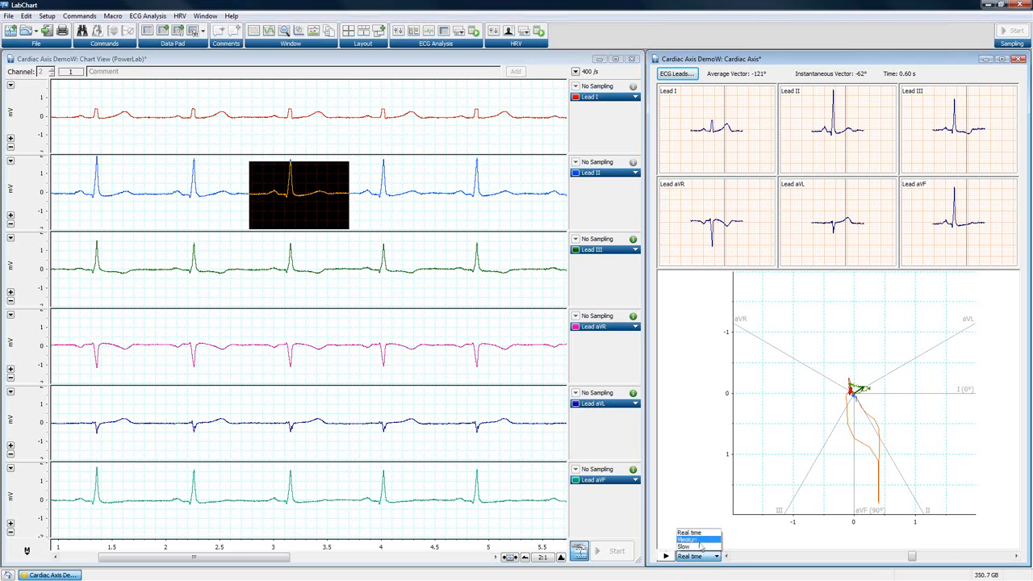
click(685, 543)
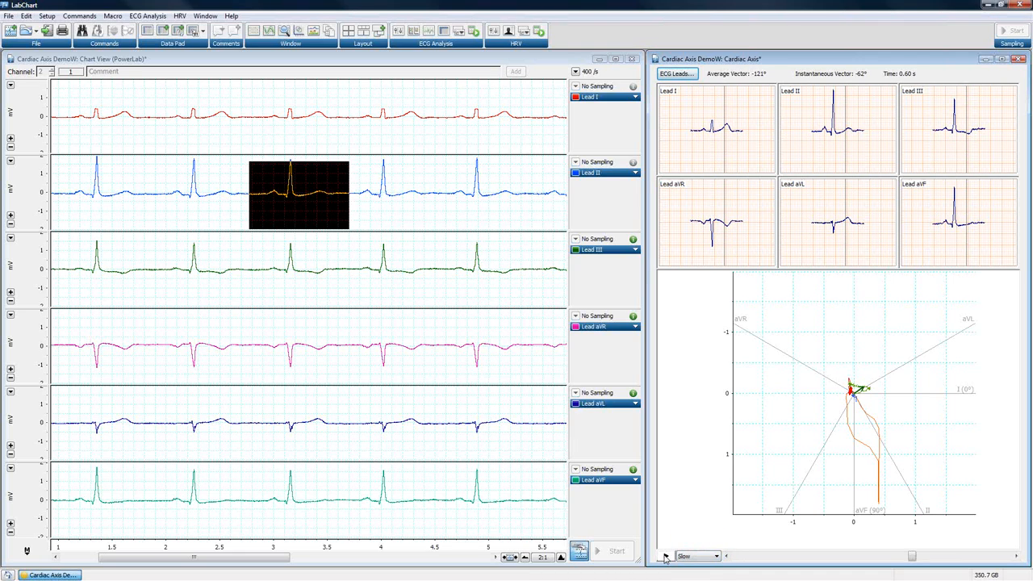
click(666, 556)
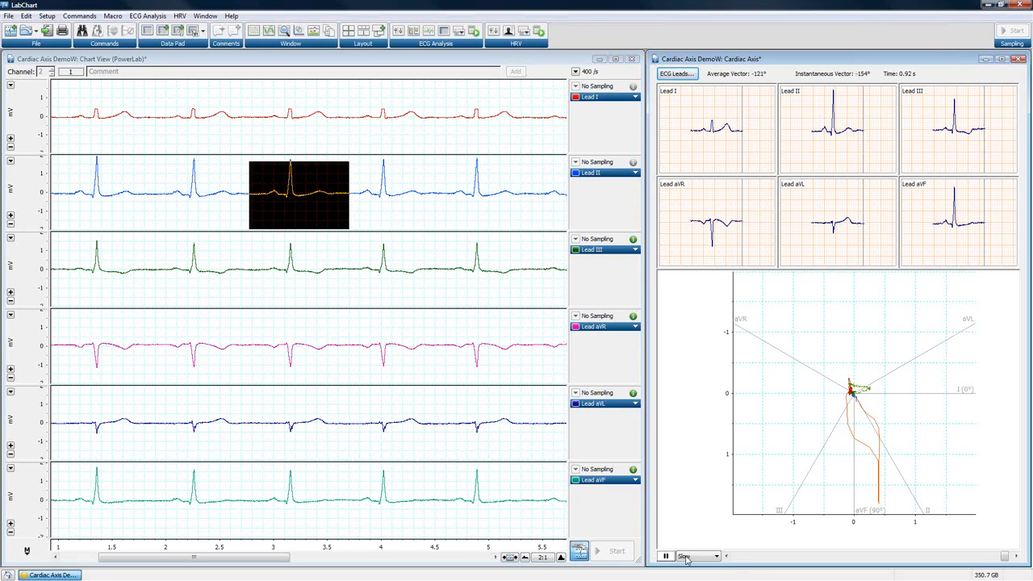
drag(1006, 556, 712, 555)
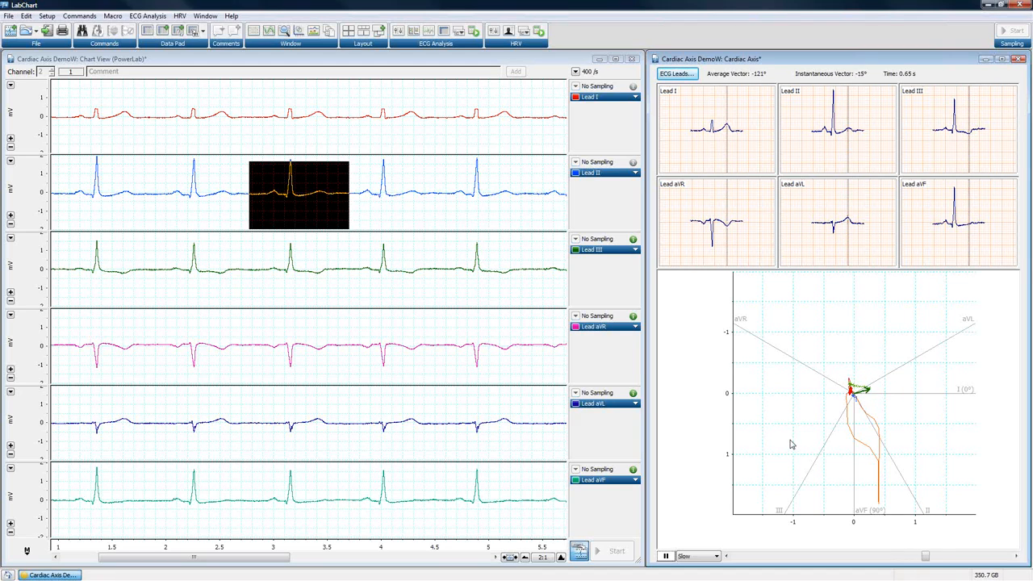
click(667, 558)
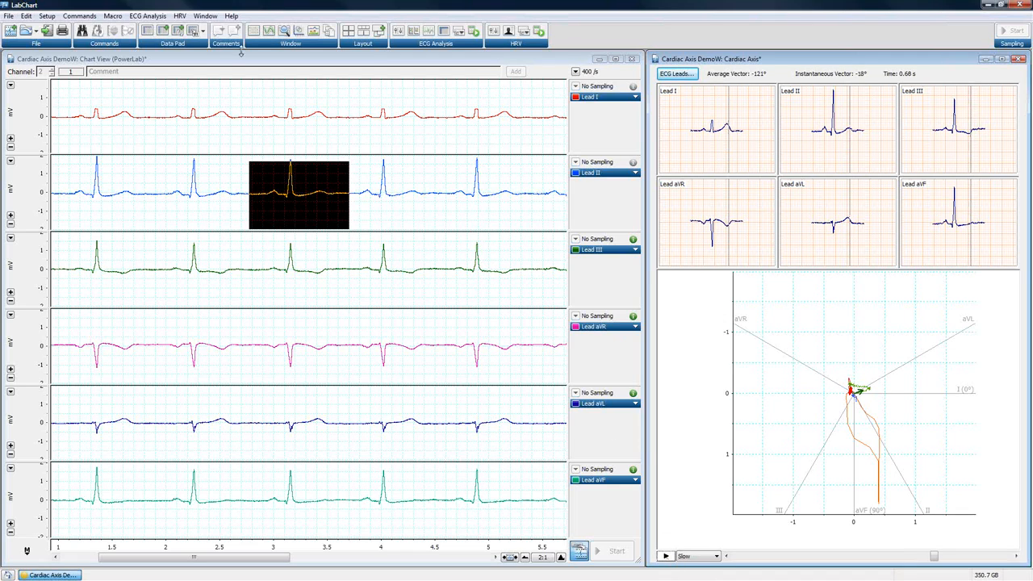
Copy the Cardiac Axis view to the clipboard.
click(47, 16)
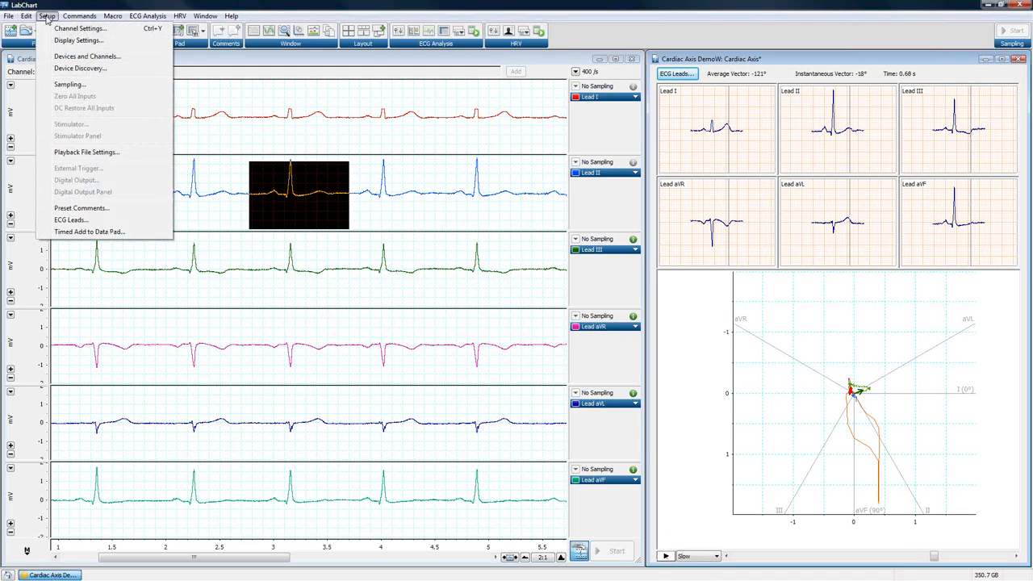
mouse_move(27, 16)
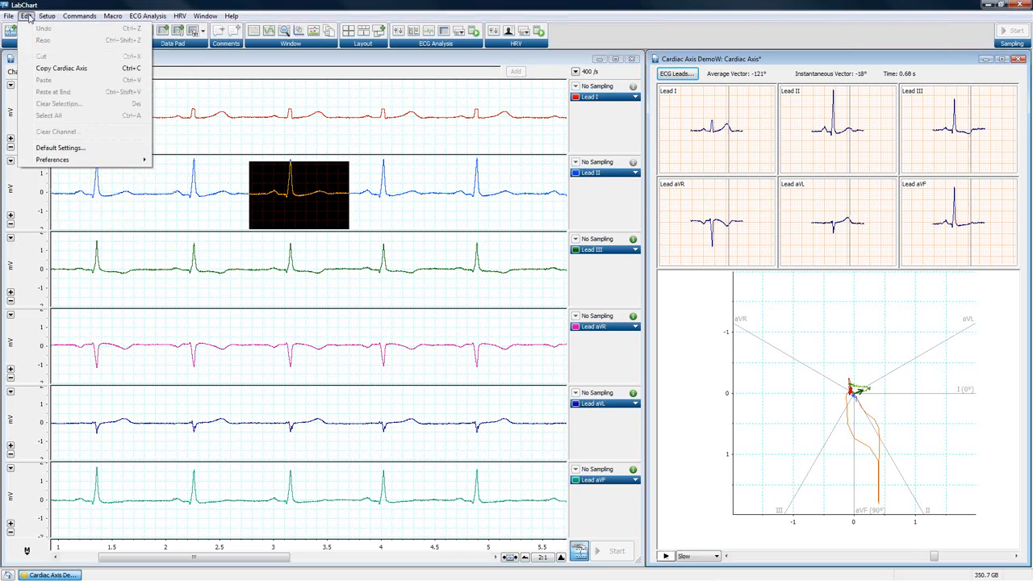
click(90, 70)
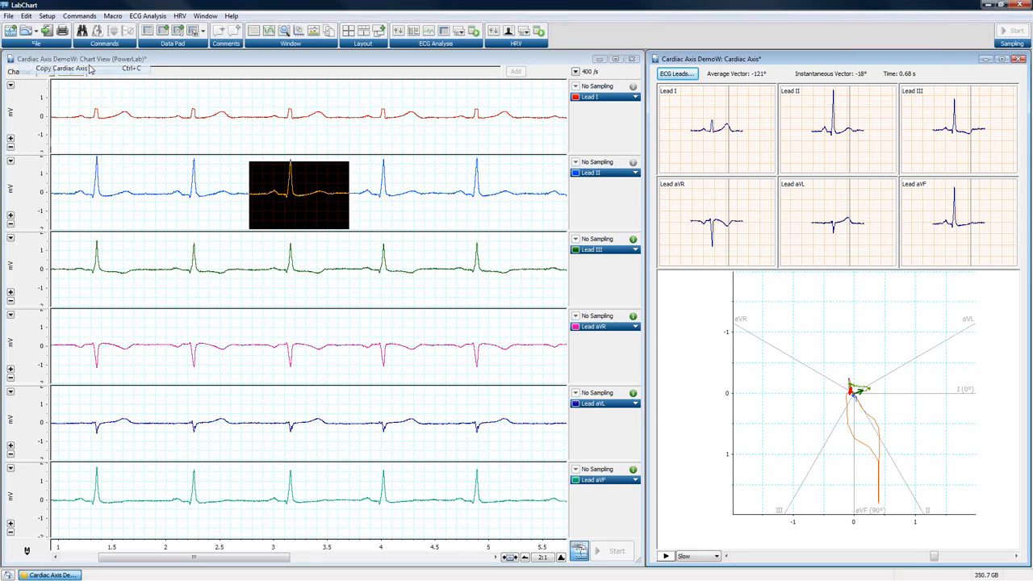